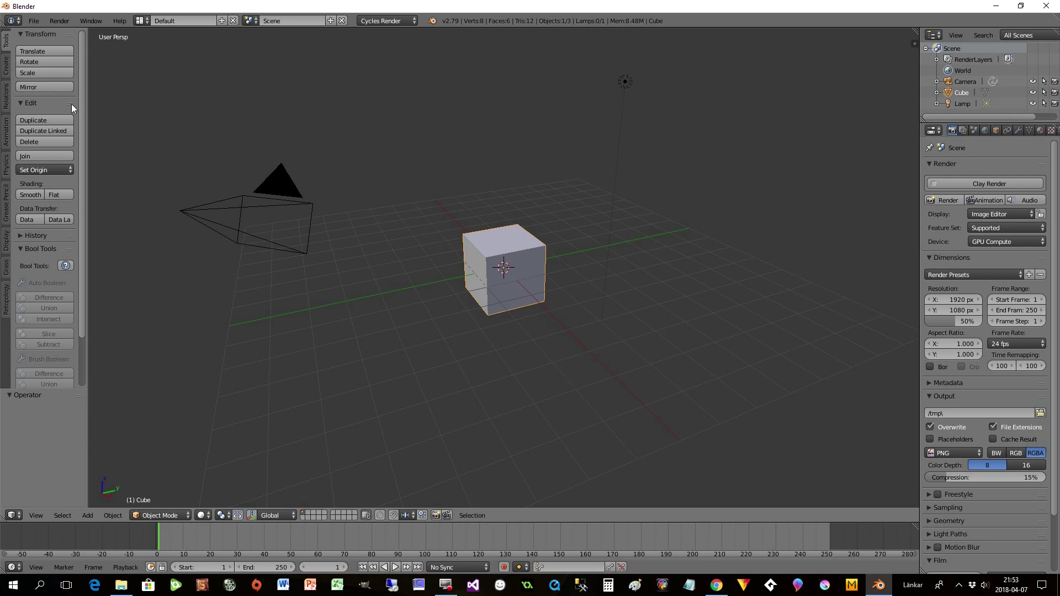
Step: Find Add Curve: Extra Objects with an 'extra' add-on search, then save the user settings
left_click(35, 21)
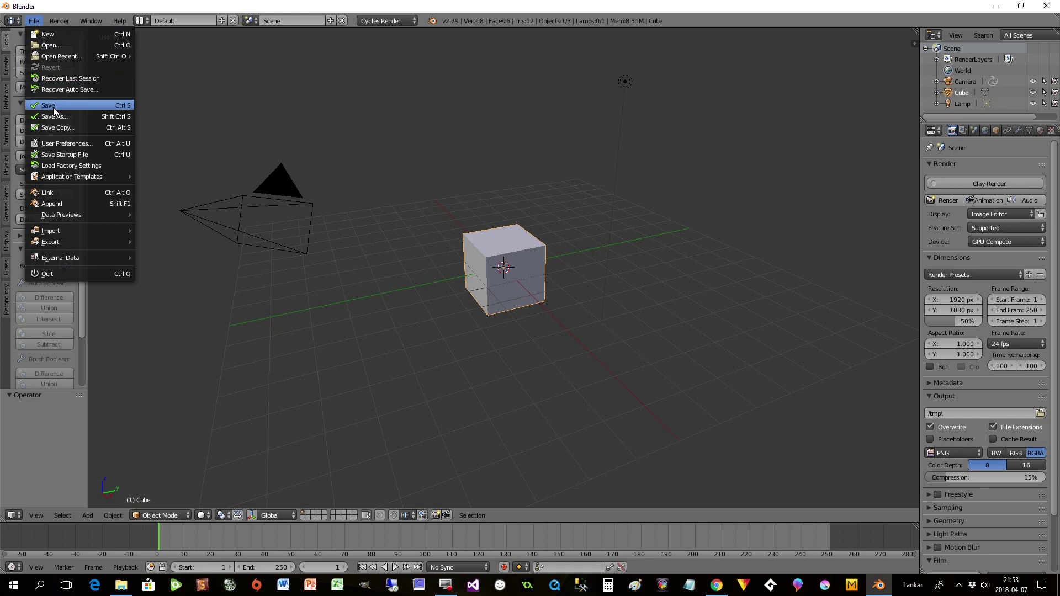
left_click(61, 145)
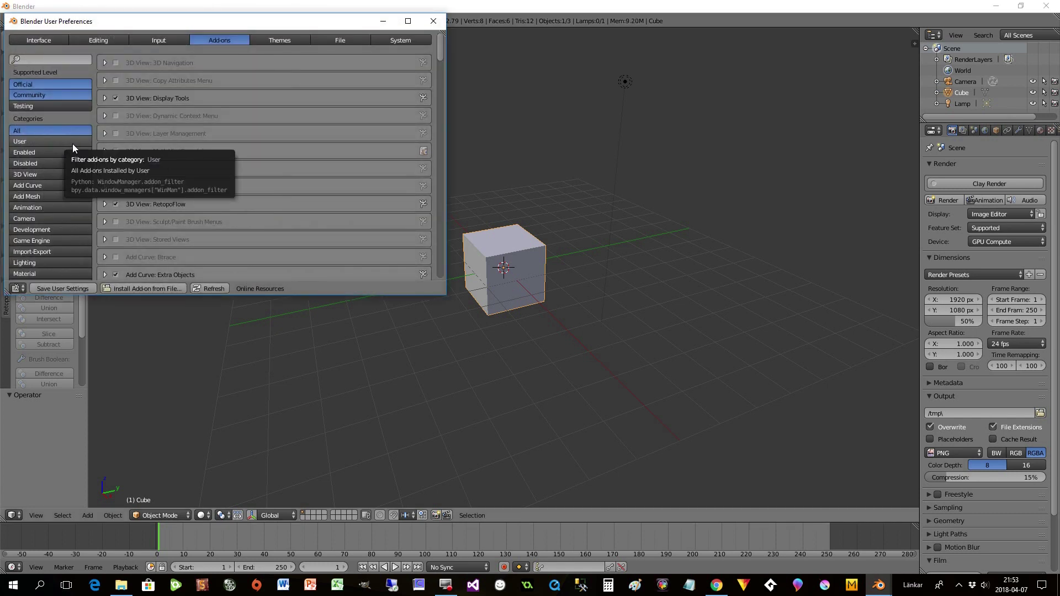
left_click(31, 58)
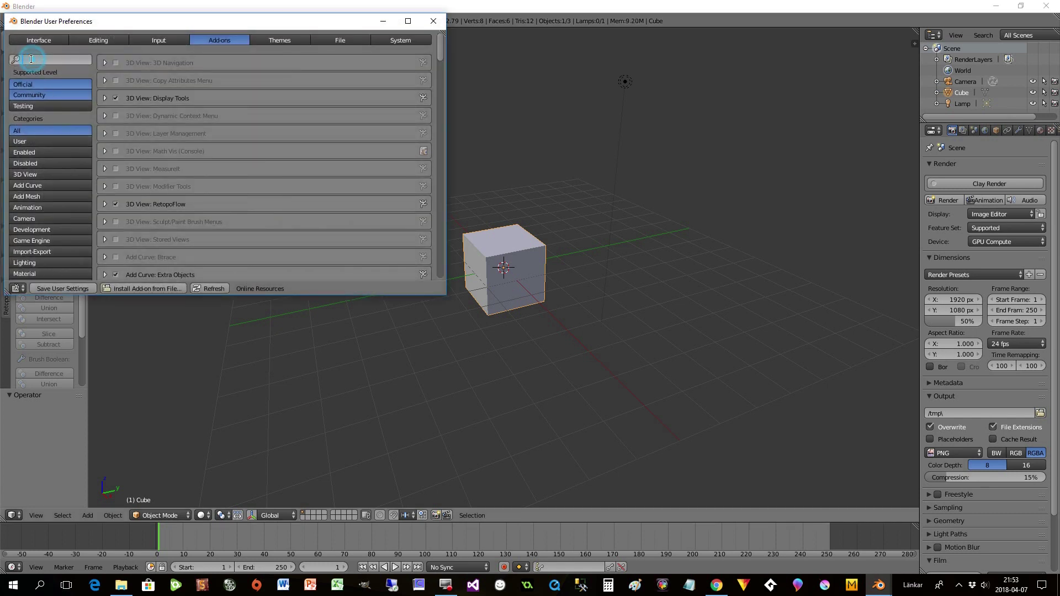
type("extra")
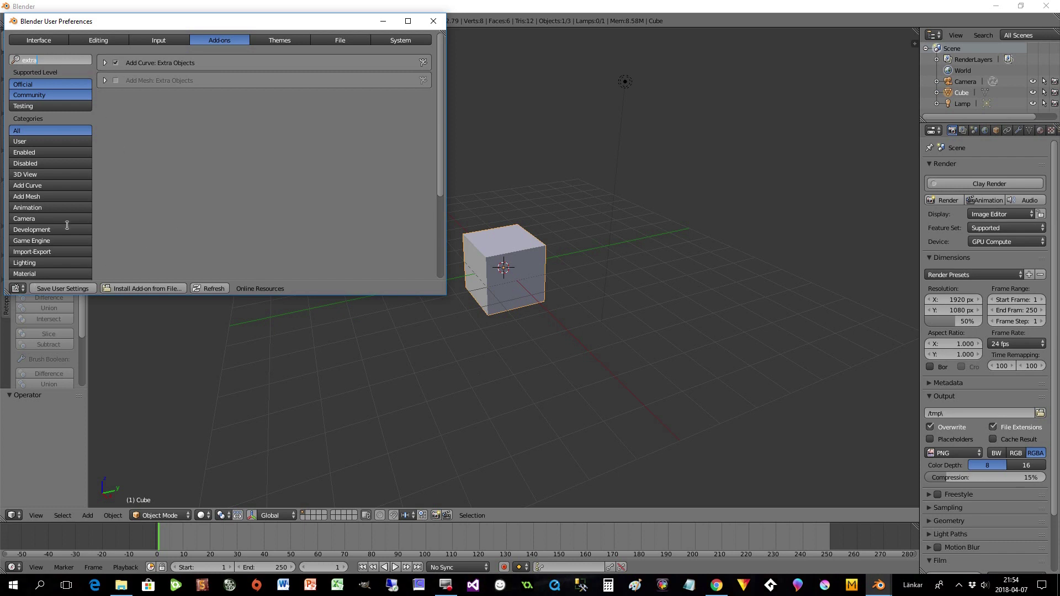
left_click(68, 287)
left_click(433, 21)
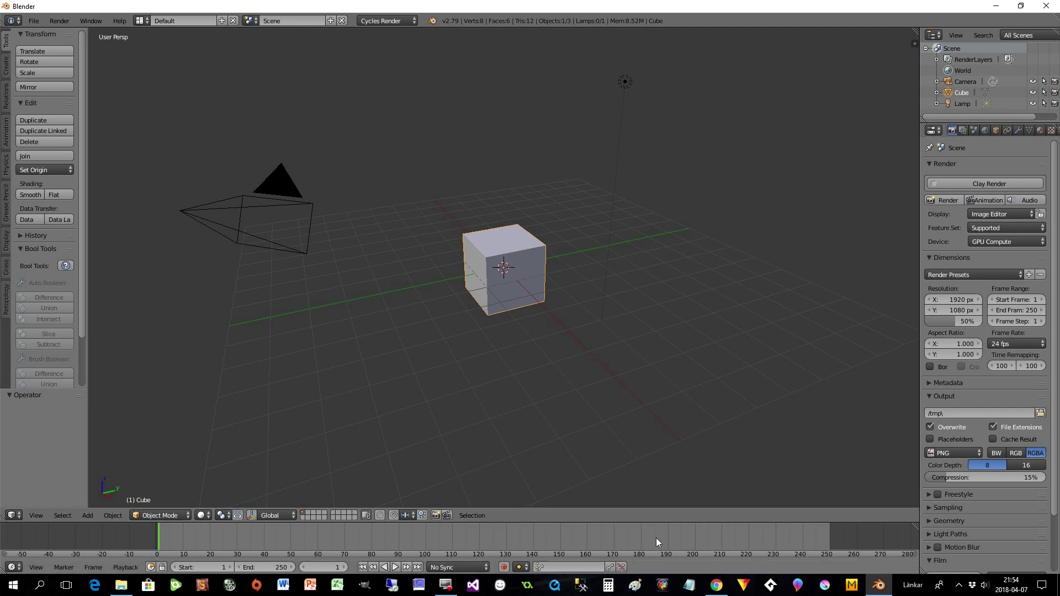
left_click(712, 589)
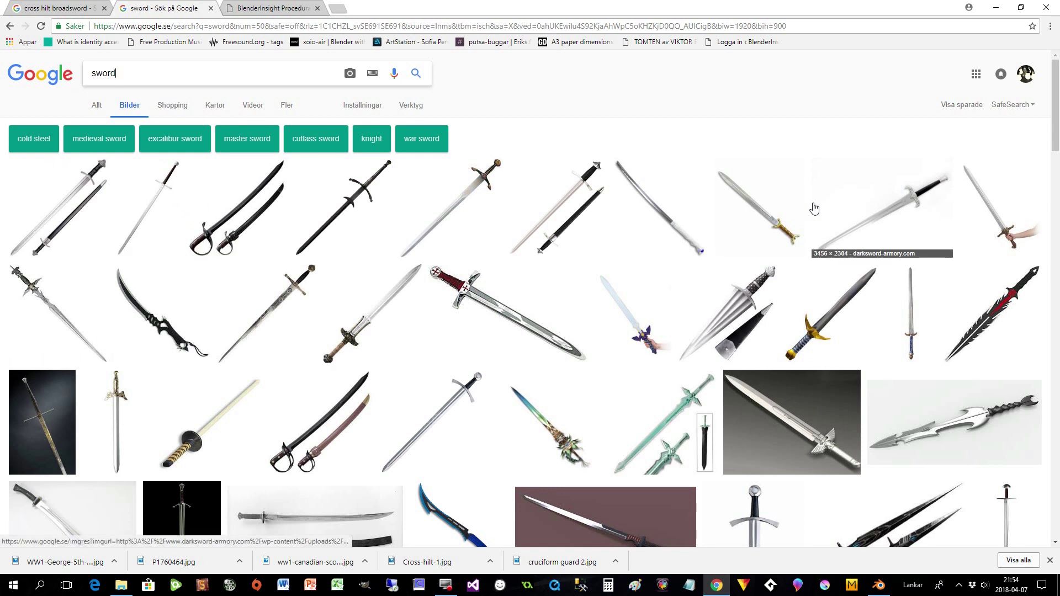
scroll(776, 248, "down", 3)
scroll(776, 249, "down", 4)
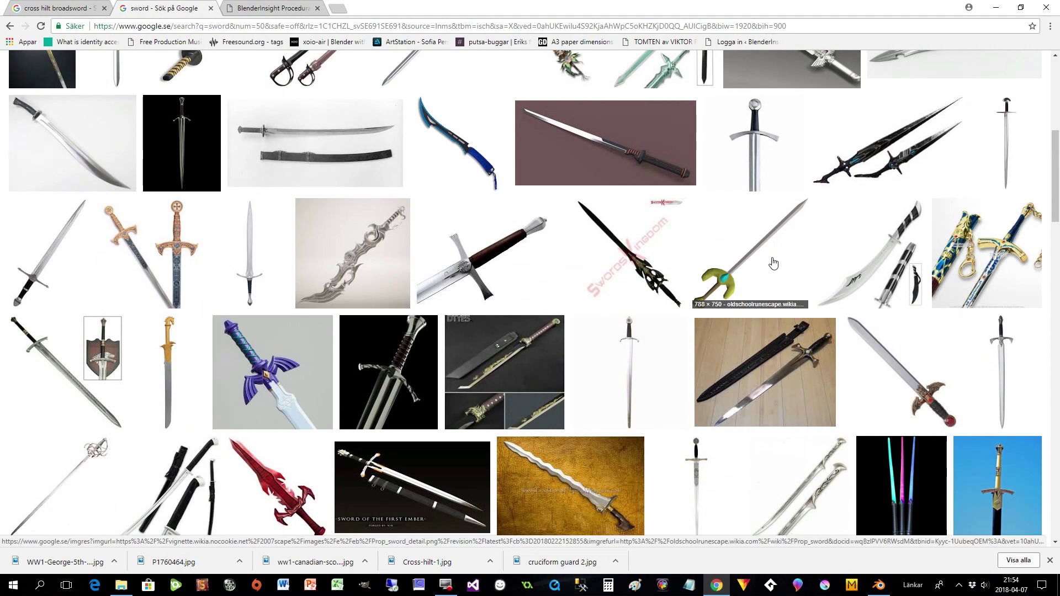
scroll(773, 264, "up", 1)
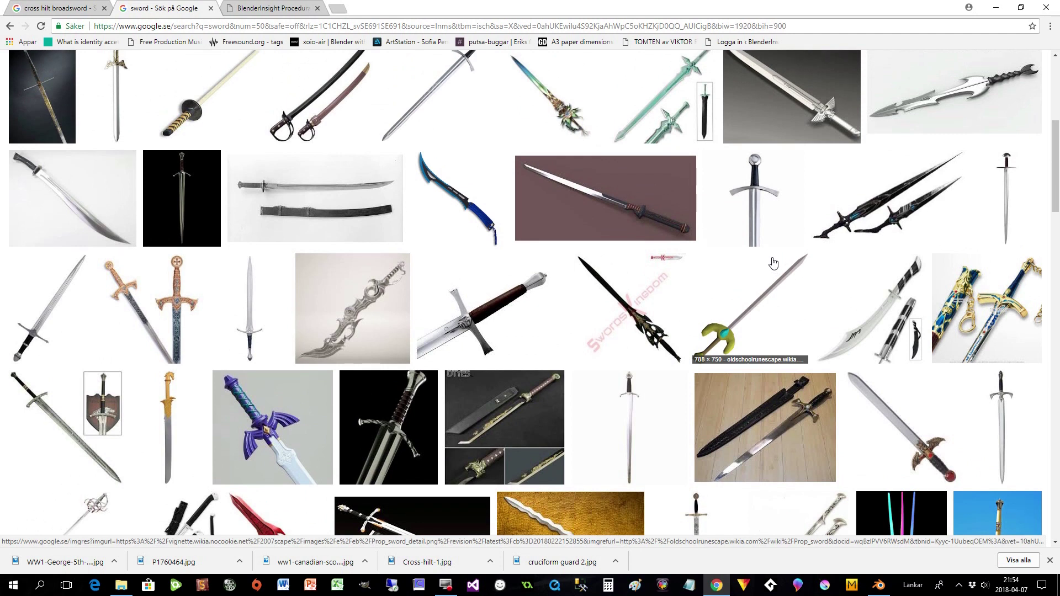
scroll(543, 217, "up", 2)
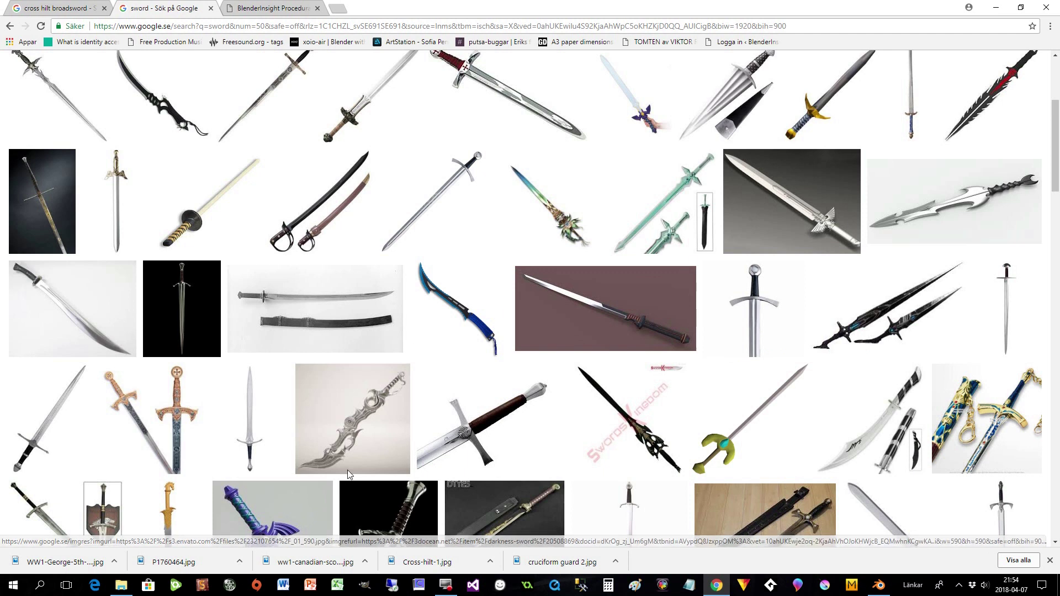
scroll(357, 461, "down", 2)
scroll(357, 461, "up", 6)
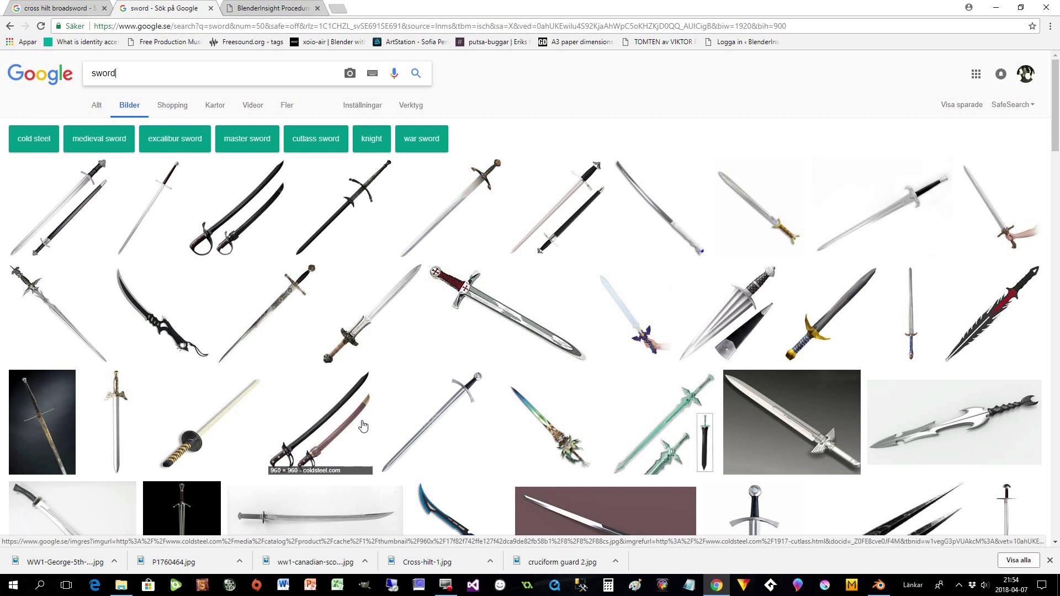
left_click(53, 8)
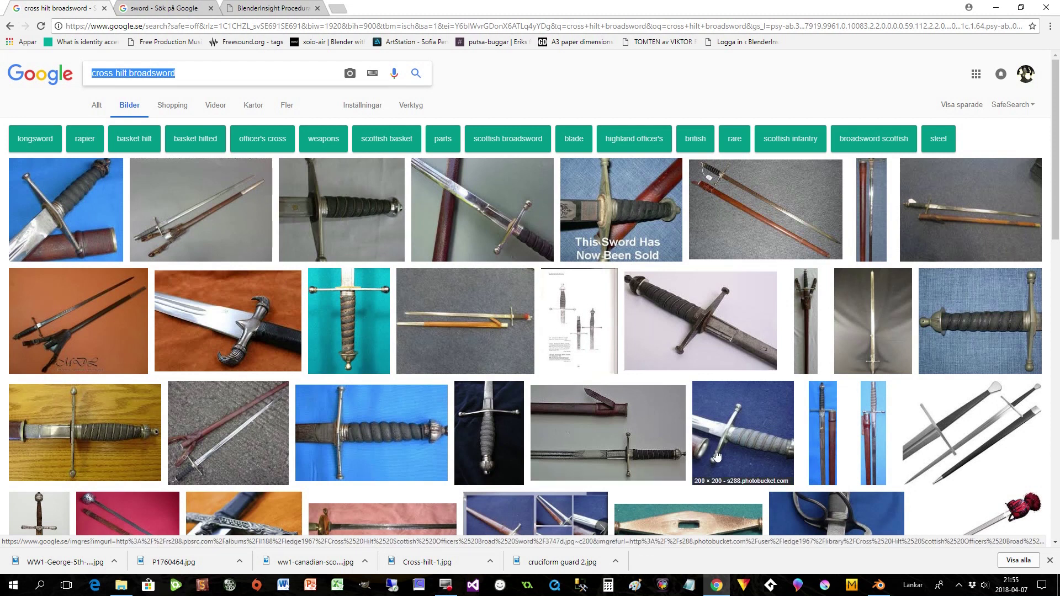
left_click(877, 590)
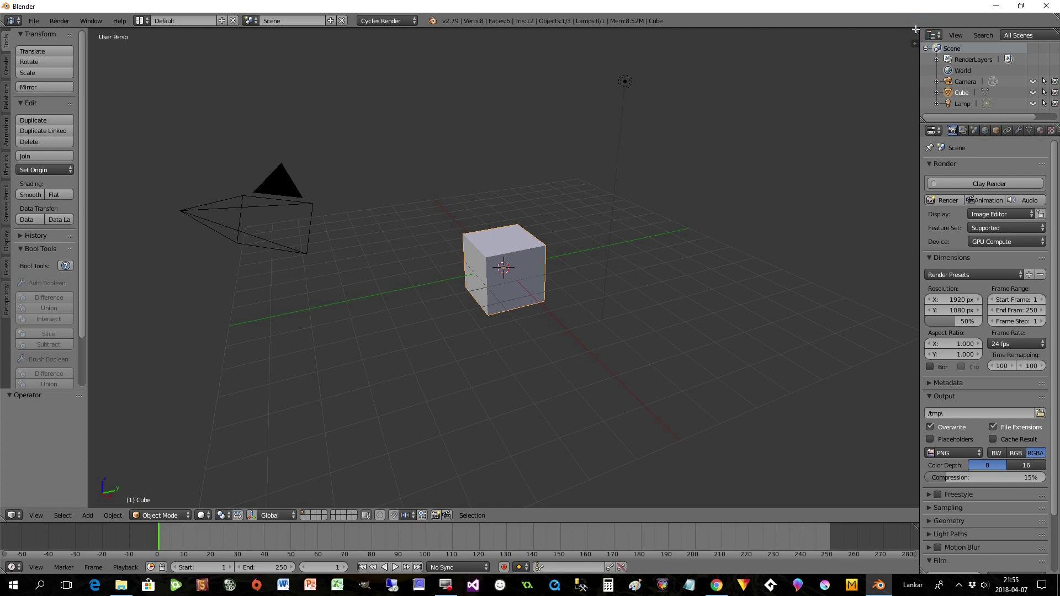
Step: Split the 3D view and make the right area a UV/Image Editor
left_click_drag(914, 28, 529, 64)
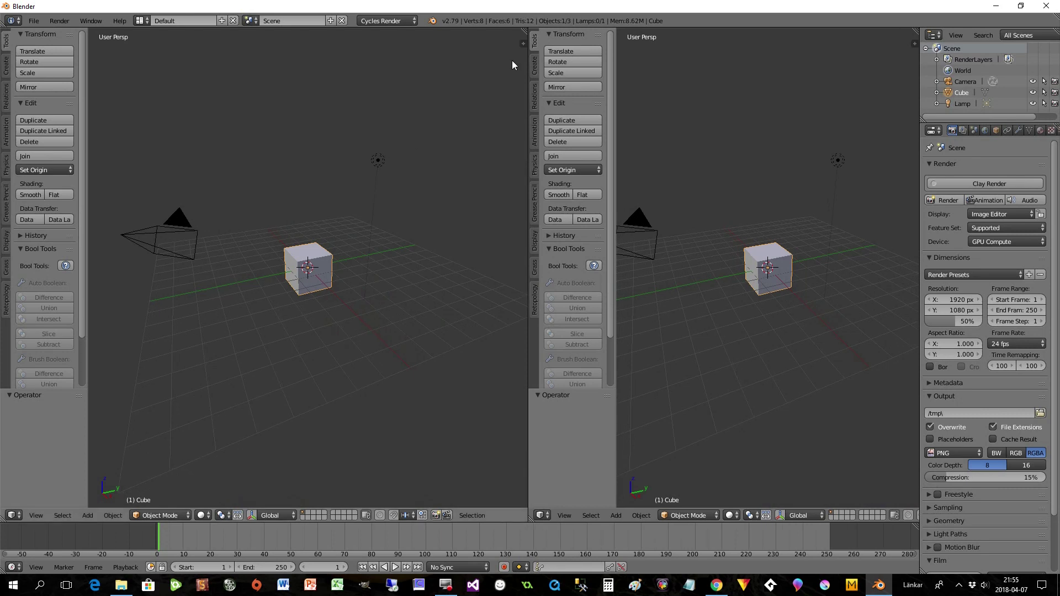
left_click(544, 515)
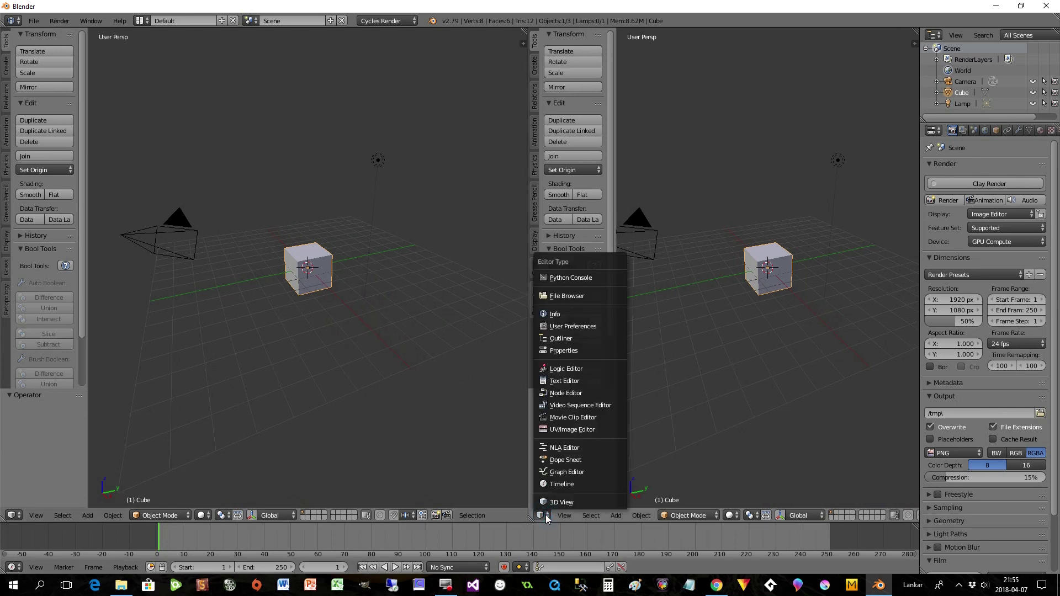
left_click(558, 430)
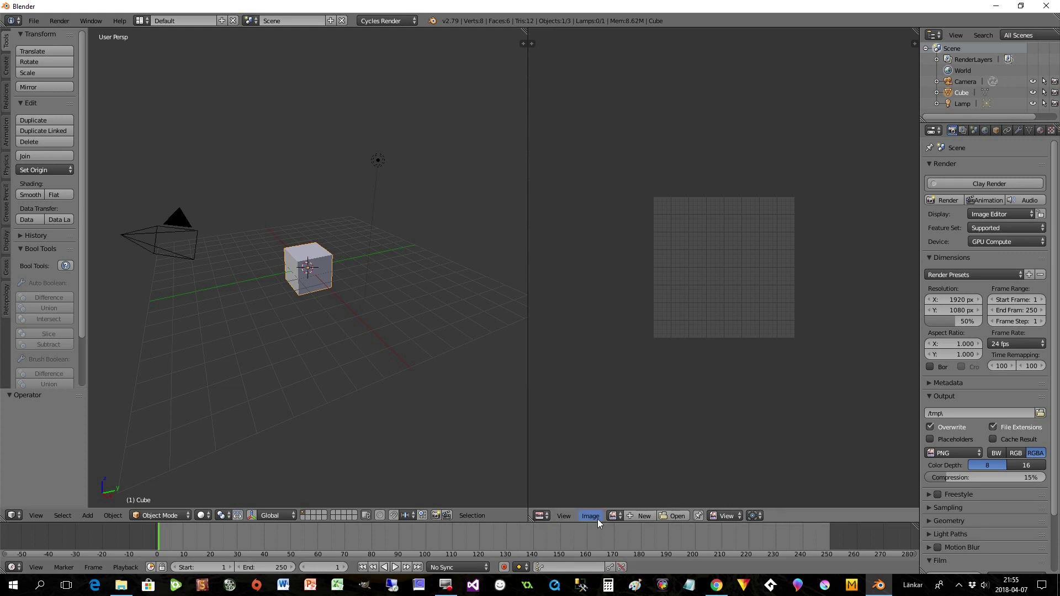
Step: Load cruciform guard 2.jpg from the Broadsword folder into the image editor
left_click(672, 515)
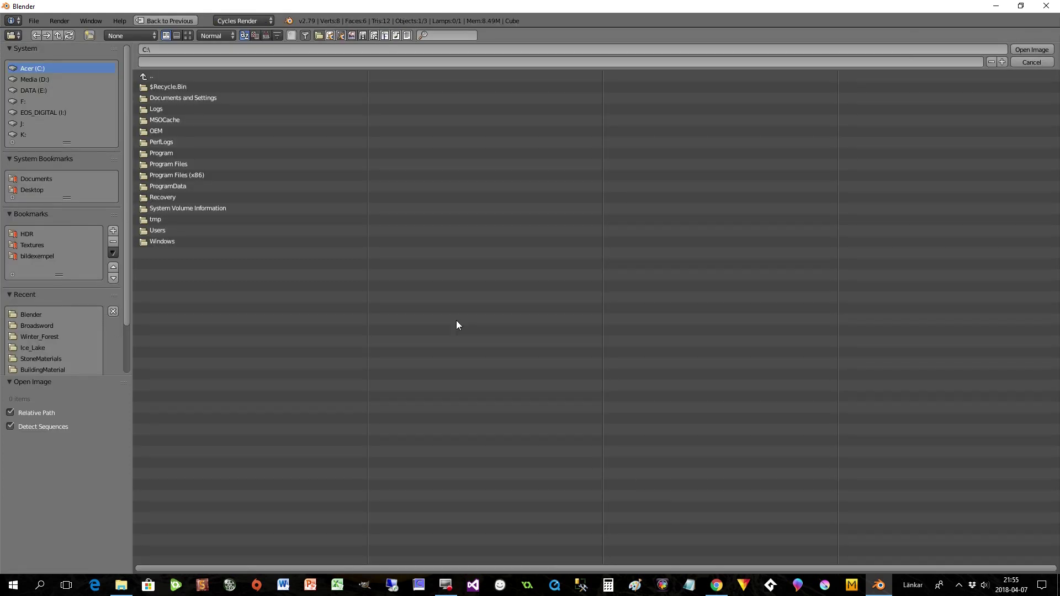
left_click(34, 326)
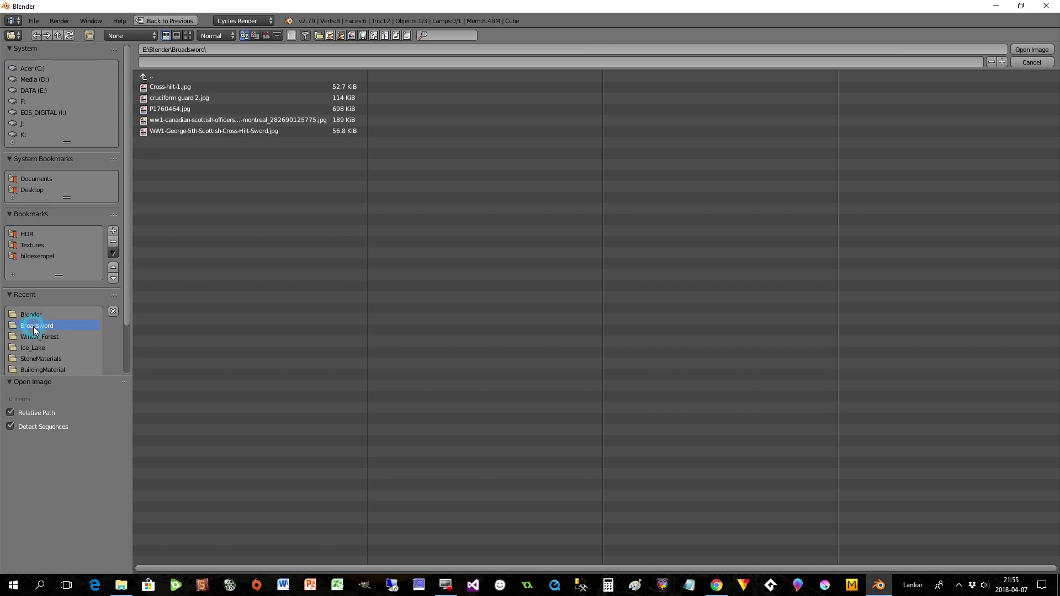
left_click(188, 35)
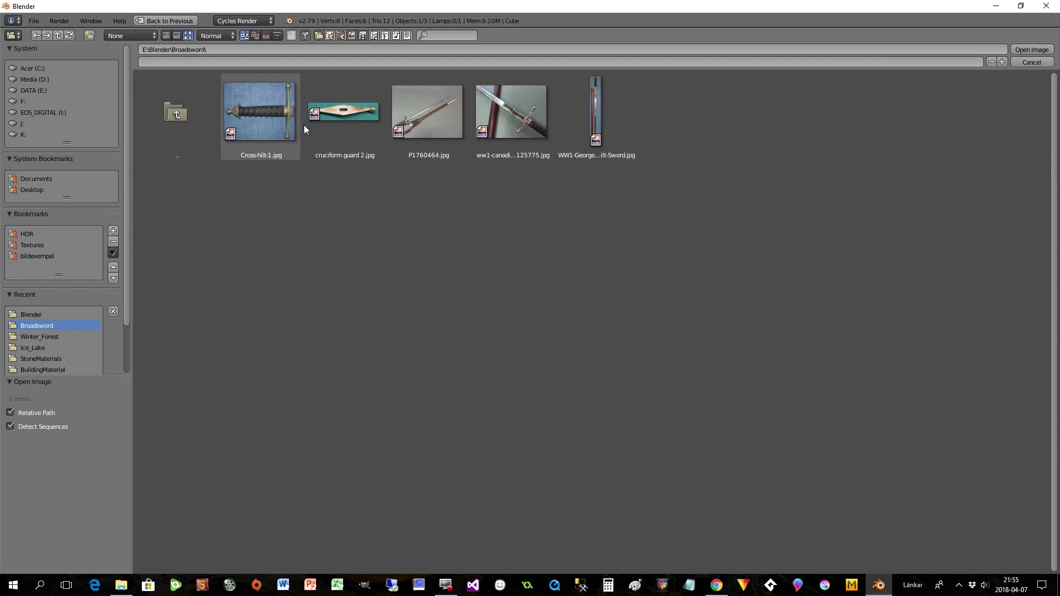
double_click(355, 114)
scroll(642, 294, "down", 2)
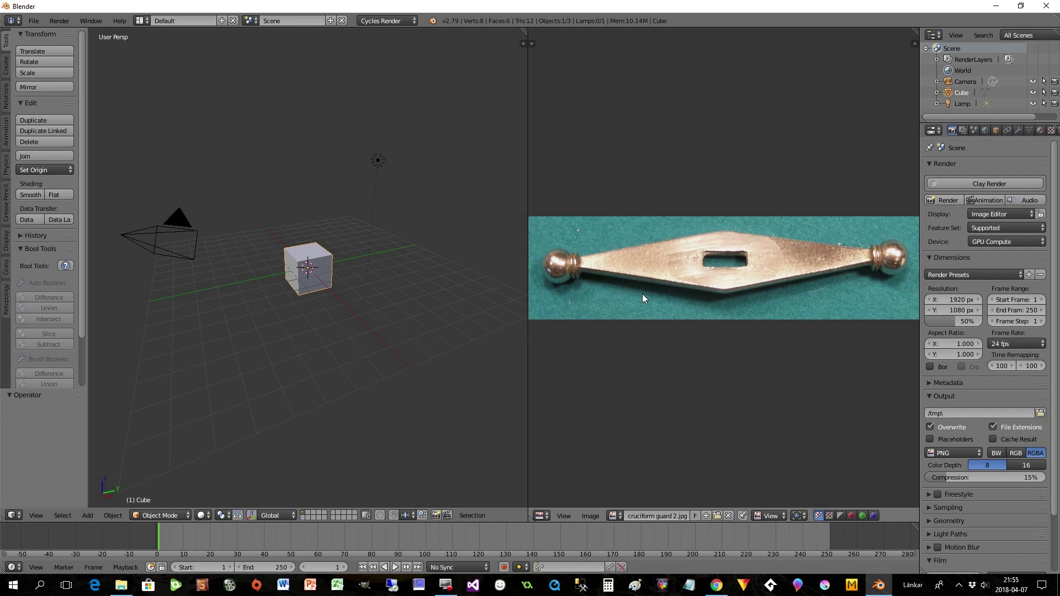
Step: In Edit Mode, scale the cube along Z to 0.27 of its height
middle_click_drag(383, 319, 450, 340)
middle_click_drag(332, 304, 360, 309)
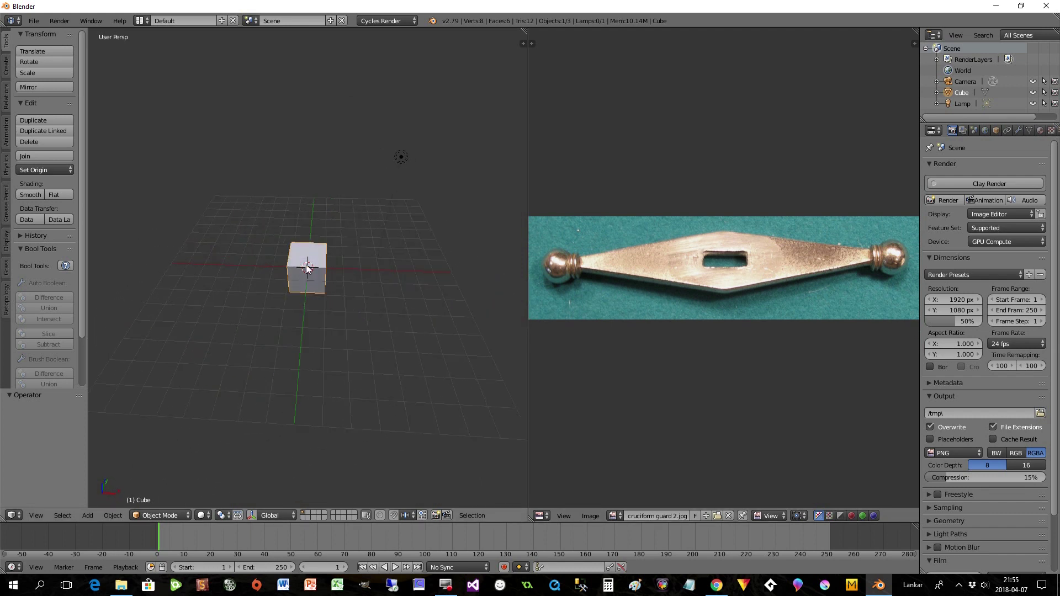
middle_click_drag(307, 292, 316, 293)
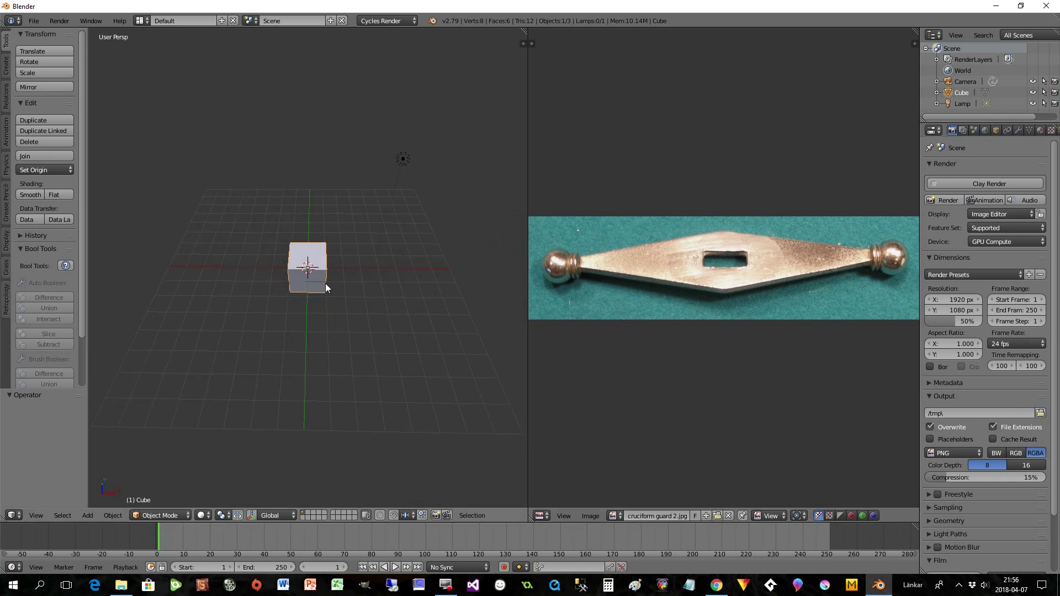
scroll(333, 272, "up", 5)
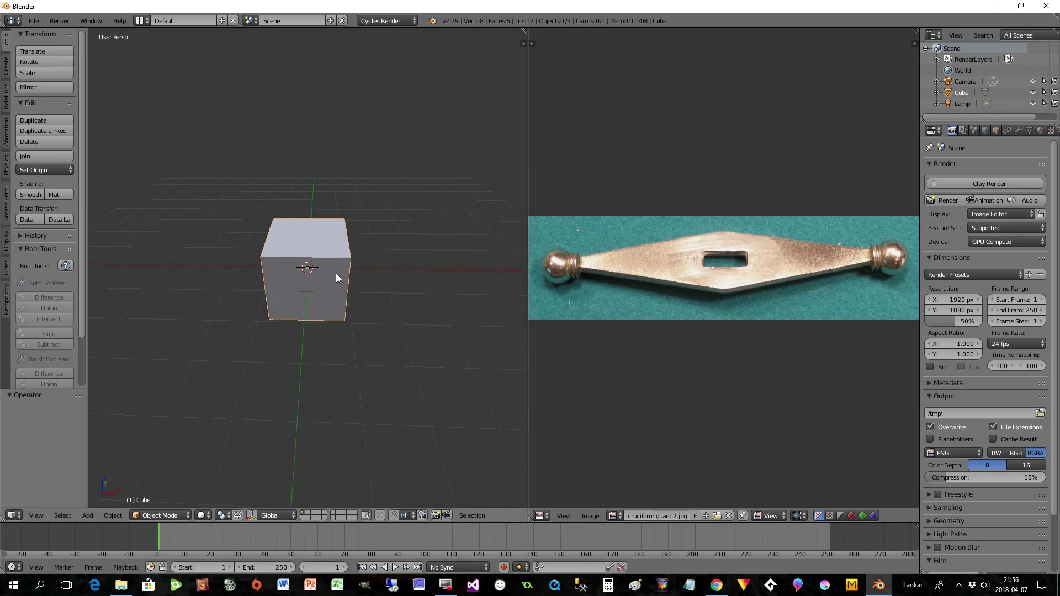
scroll(336, 274, "up", 1)
key("Tab")
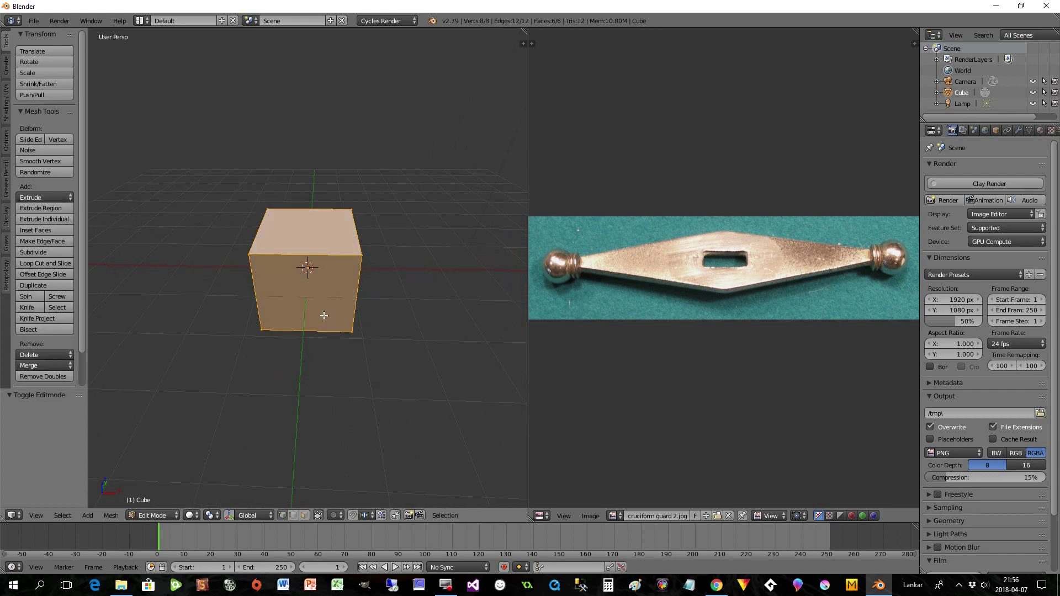
mouse_move(298, 369)
middle_mouse_down()
mouse_move(288, 369)
mouse_move(300, 363)
middle_mouse_up()
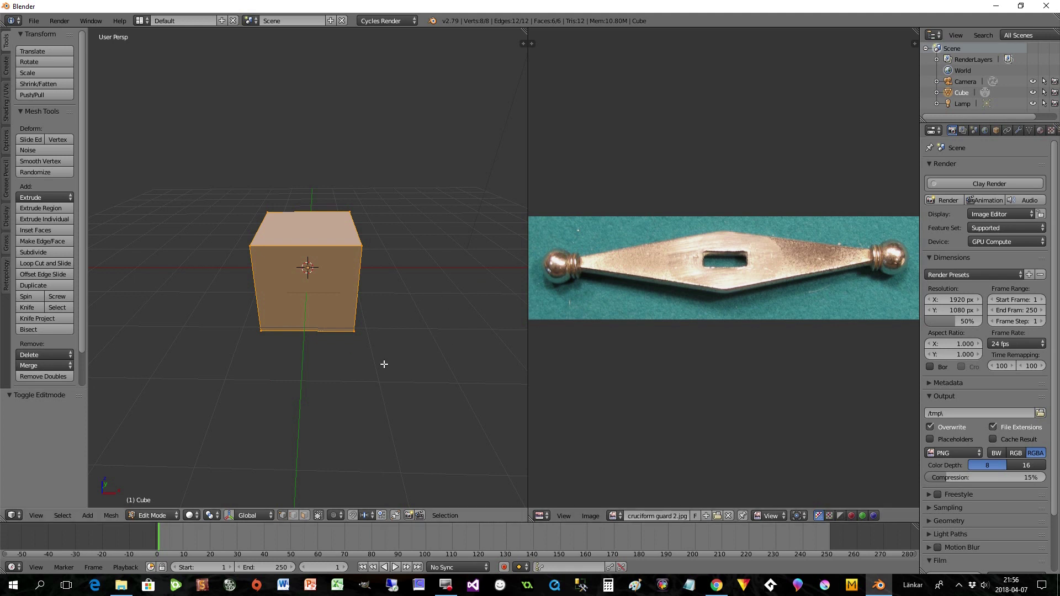
key("s")
key("z")
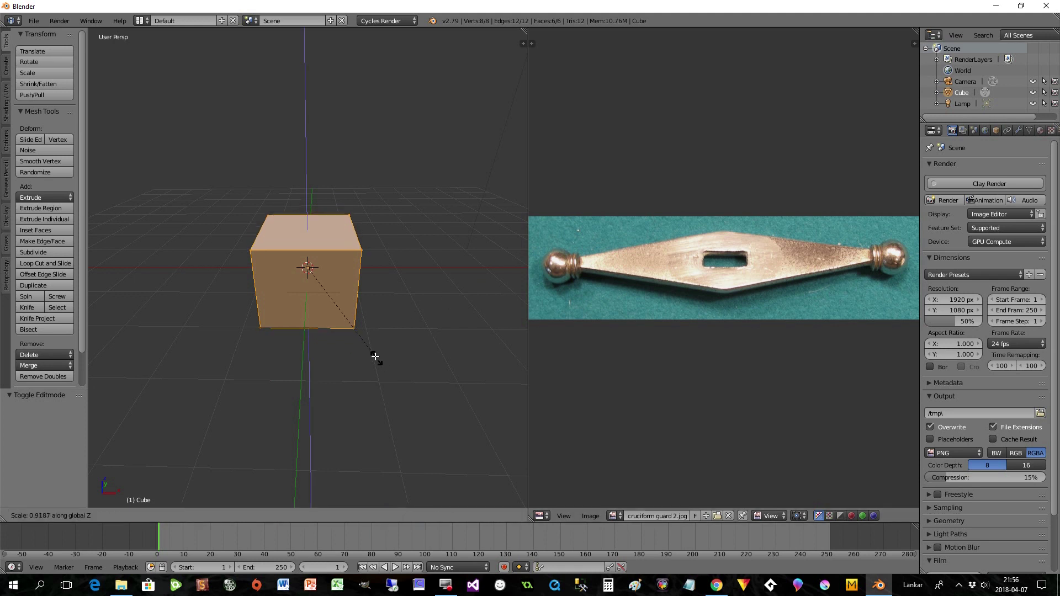
left_click(315, 299)
Step: Move the flattened mesh 1 unit along the X axis
middle_click_drag(326, 315, 332, 371)
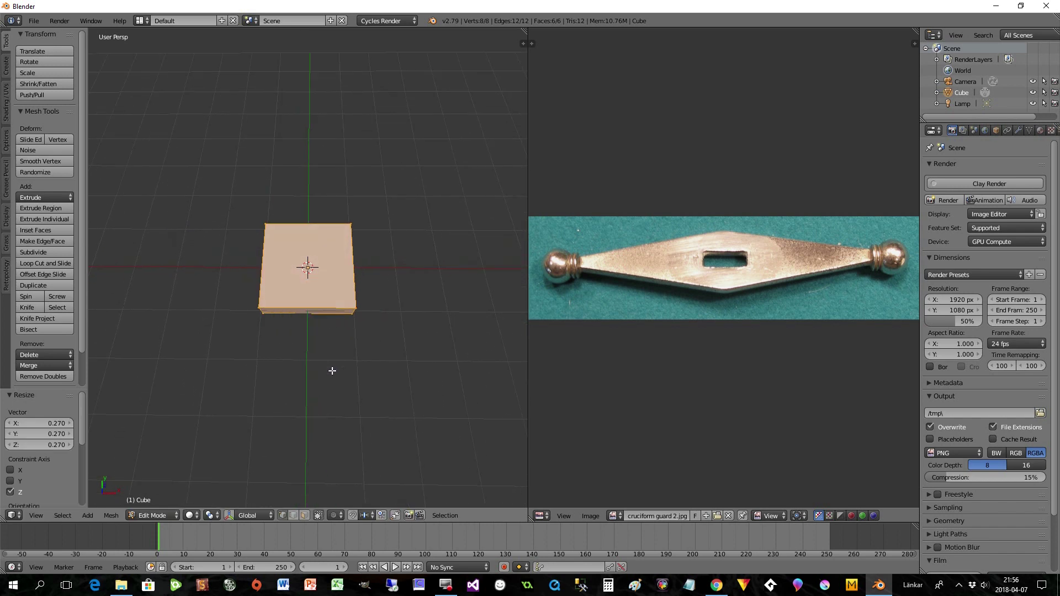
key("g")
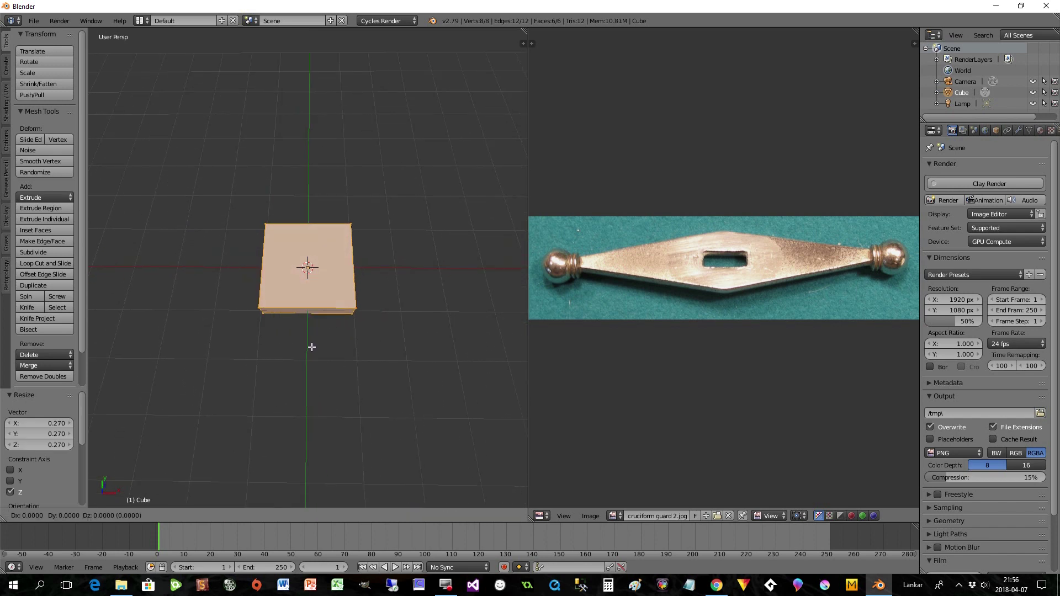
key("x")
key("1")
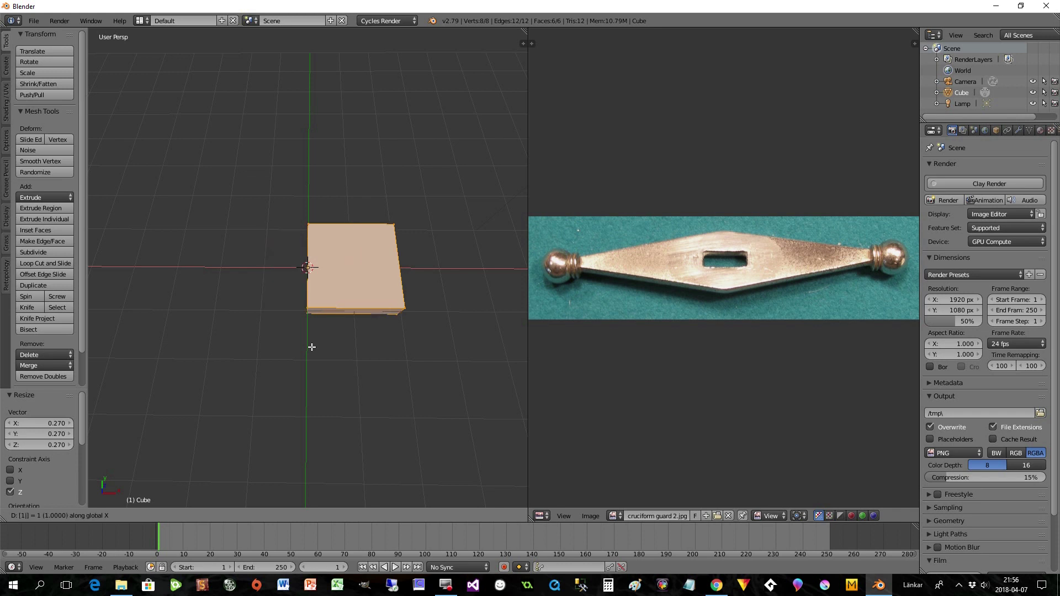
left_click(311, 347)
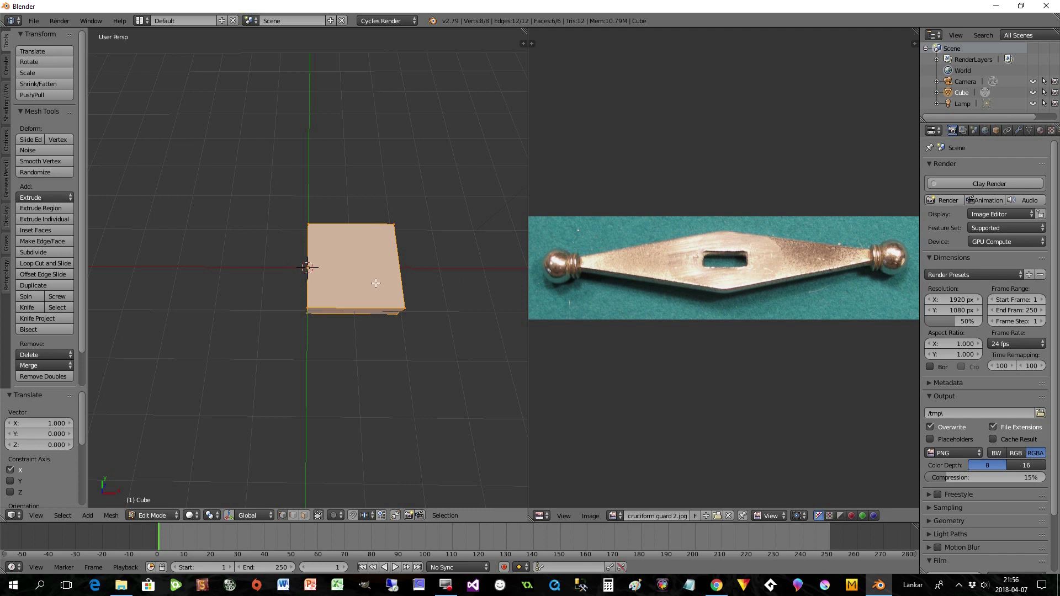
Step: Switch to face select and select the slab's right side face
middle_click_drag(412, 318, 349, 258)
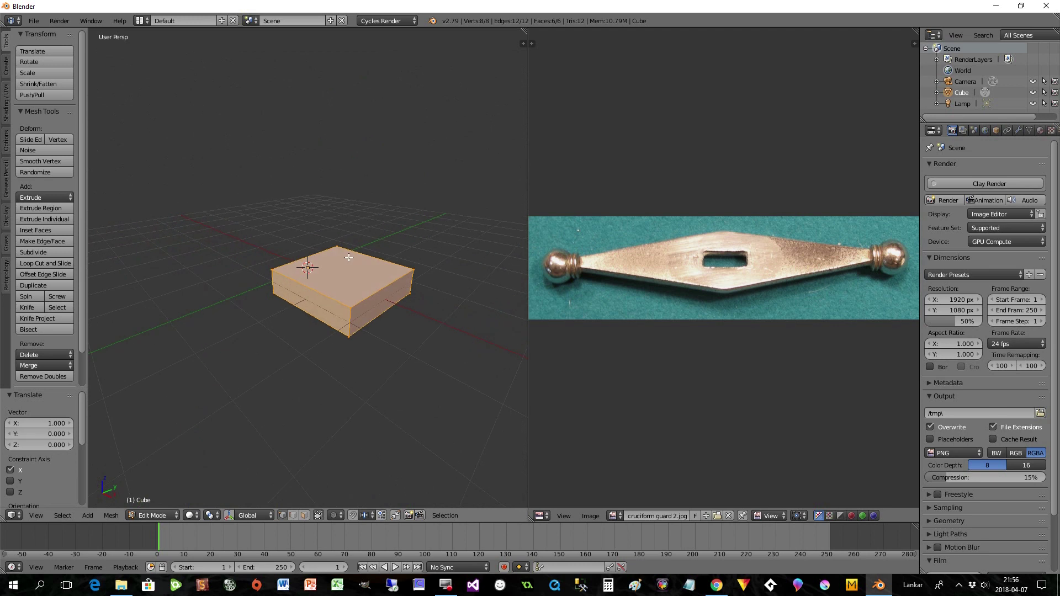
left_click(305, 515)
right_click(363, 318)
middle_click_drag(369, 343, 365, 364)
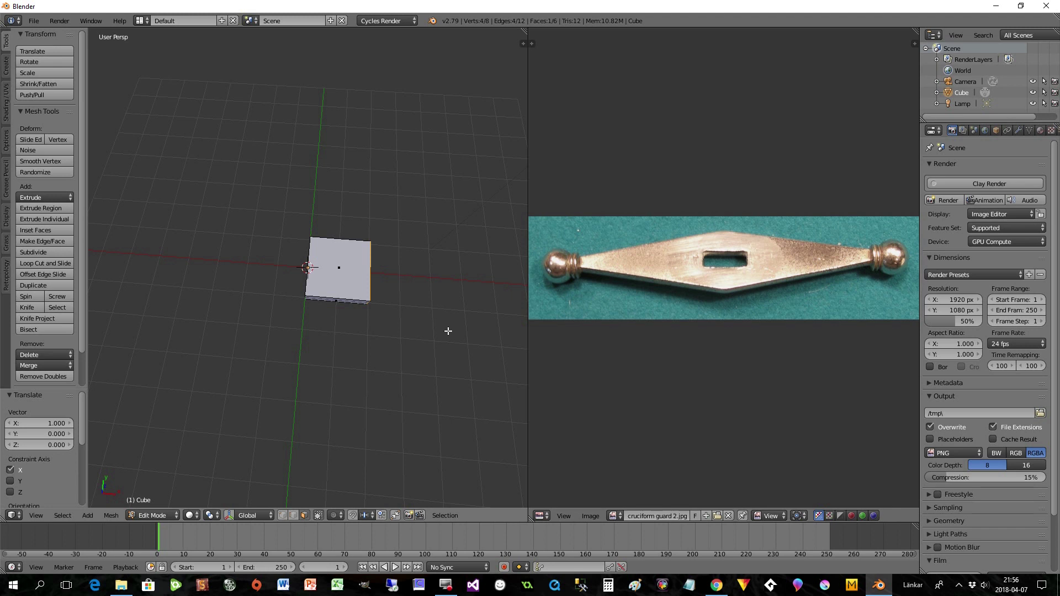
Step: Move the selected end face 3.363 units along X, stretching the slab into a long bar
middle_click_drag(420, 333, 421, 330)
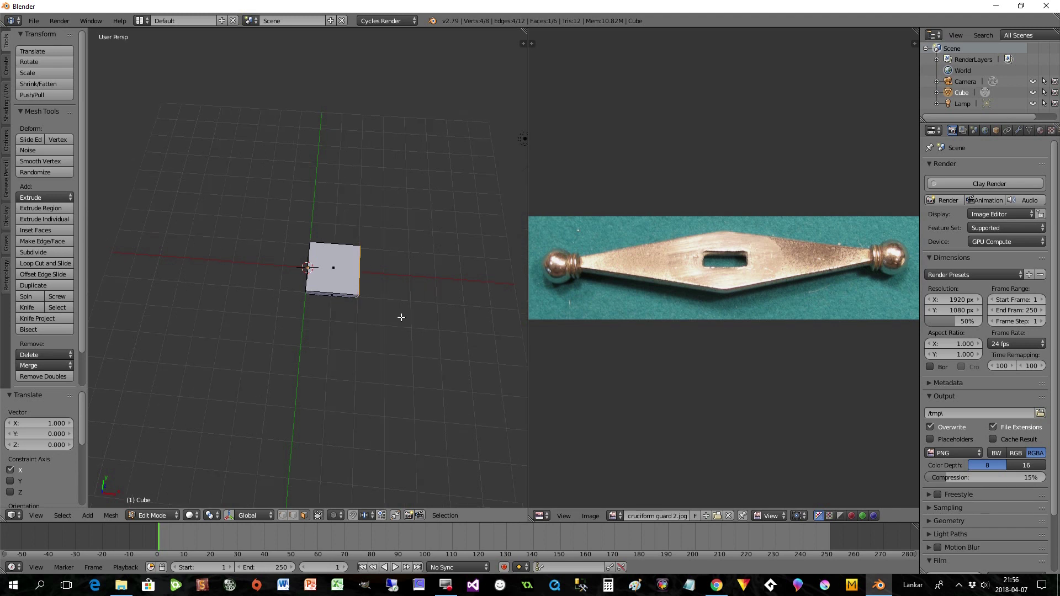
key("g")
key("x")
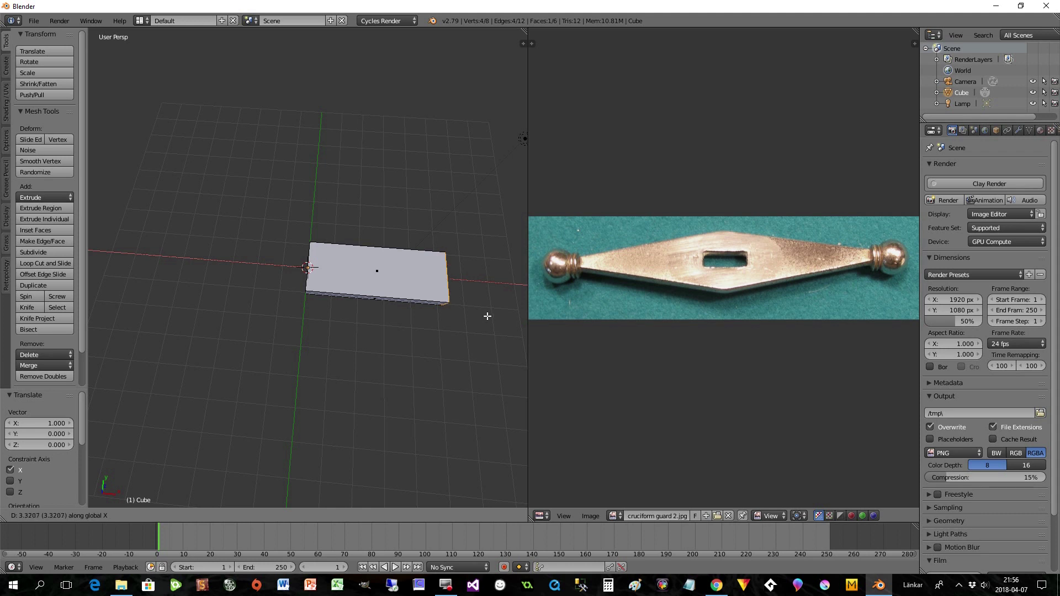
left_click(489, 316)
middle_click_drag(482, 317, 414, 284)
scroll(394, 354, "down", 3)
middle_click_drag(393, 354, 359, 312)
scroll(397, 330, "up", 3)
scroll(360, 320, "up", 3)
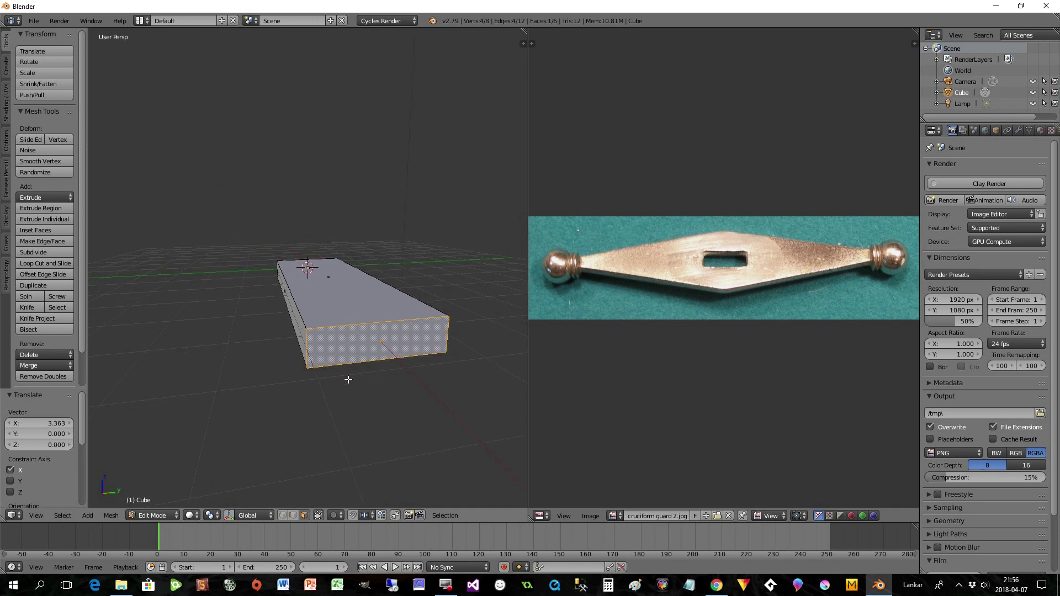
mouse_move(348, 380)
middle_mouse_down()
mouse_move(384, 417)
mouse_move(343, 373)
middle_mouse_up()
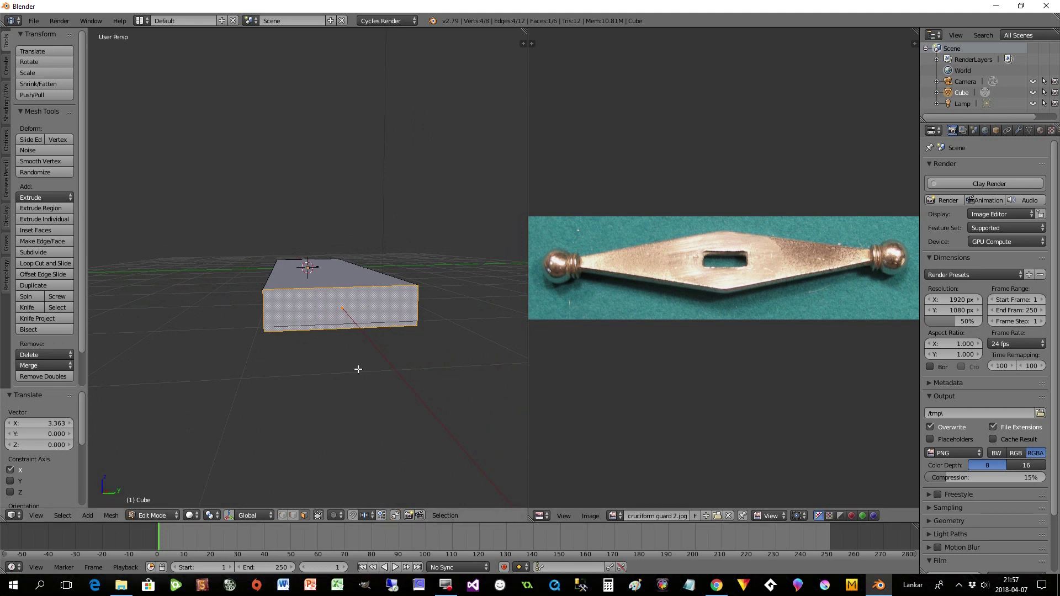
Step: Narrow the far end face along Y to 0.275
key("s")
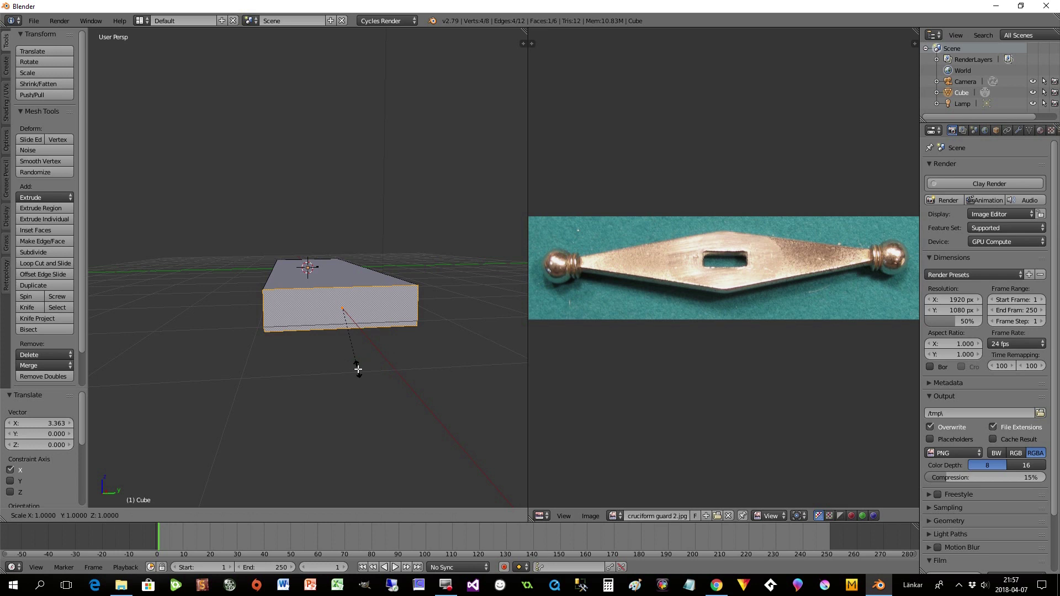
key("y")
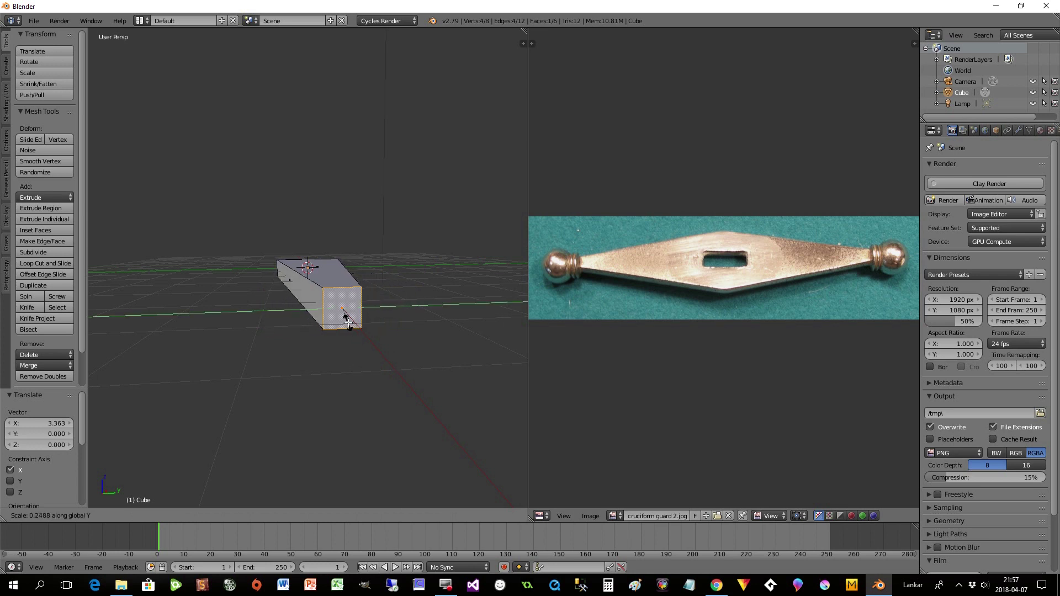
left_click(352, 326)
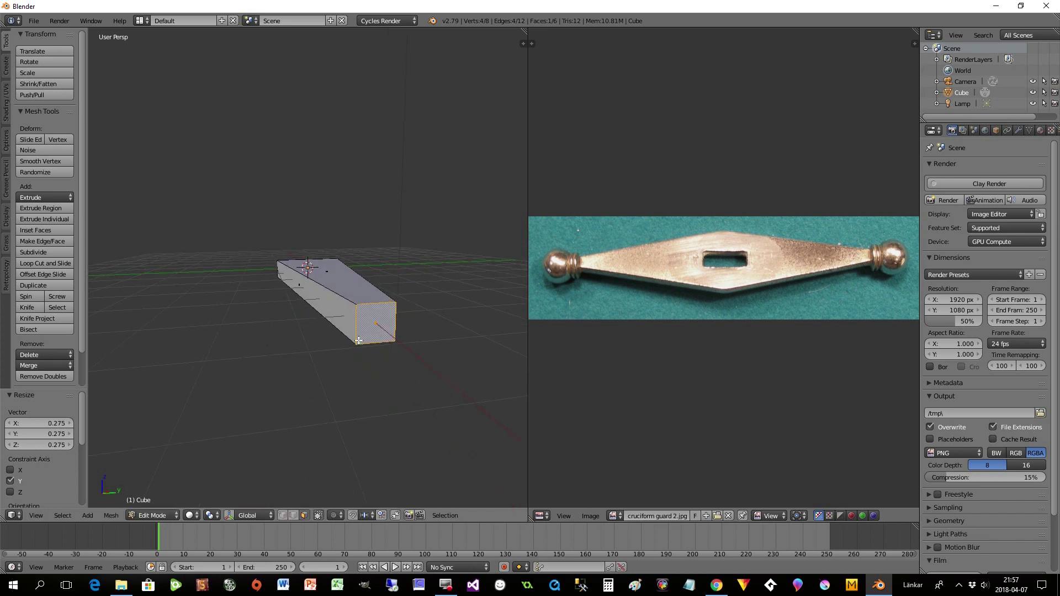
middle_click_drag(318, 365, 419, 438)
scroll(410, 367, "down", 2)
middle_click_drag(339, 332, 361, 373)
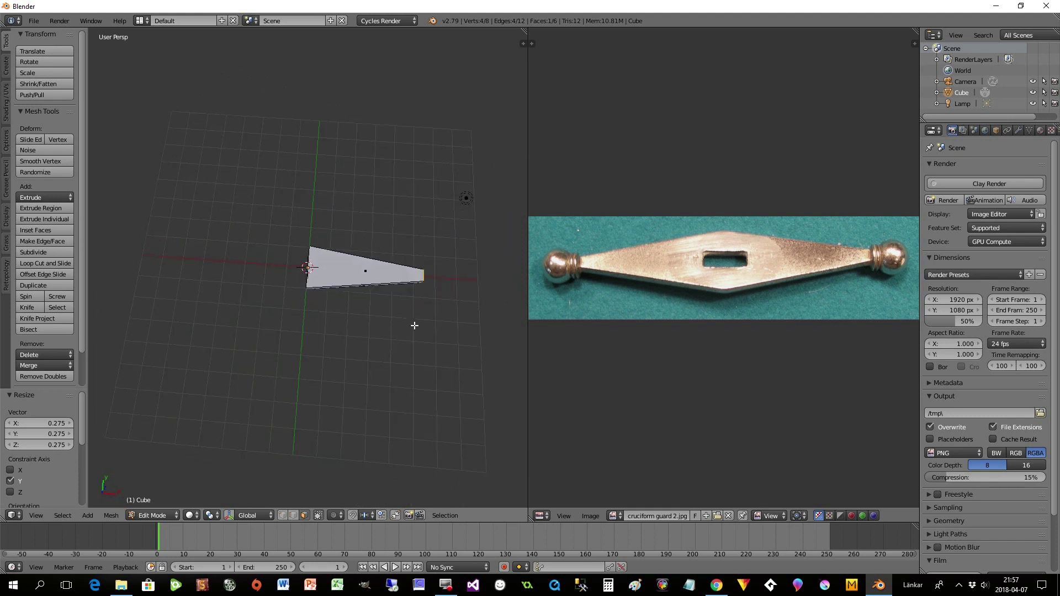
scroll(386, 313, "up", 3)
middle_click_drag(379, 346, 372, 251)
Step: Select the whole mesh and scale it along Z to 0.884
key("a")
key("a")
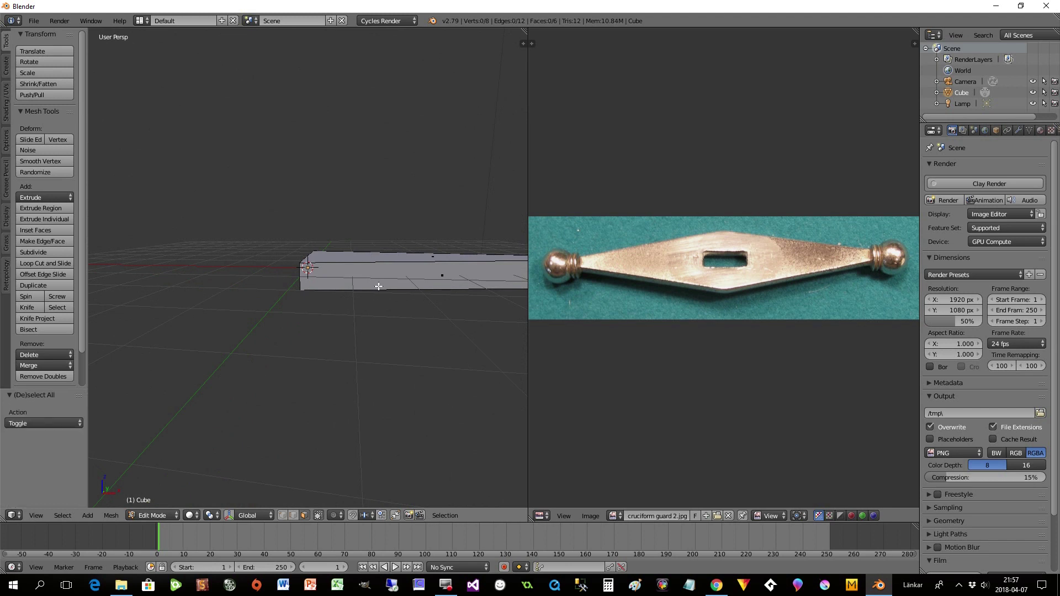
key("s")
key("z")
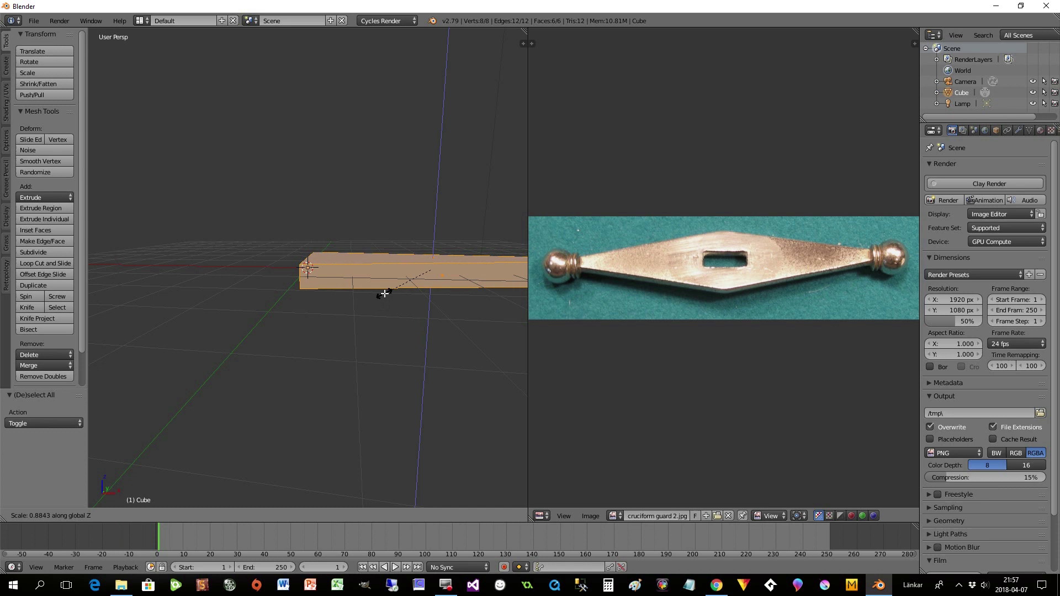
left_click(385, 293)
middle_click_drag(385, 293, 335, 322)
Step: Select the wide end face and narrow it along Y to 0.874
right_click(402, 367)
middle_click_drag(386, 423, 371, 421)
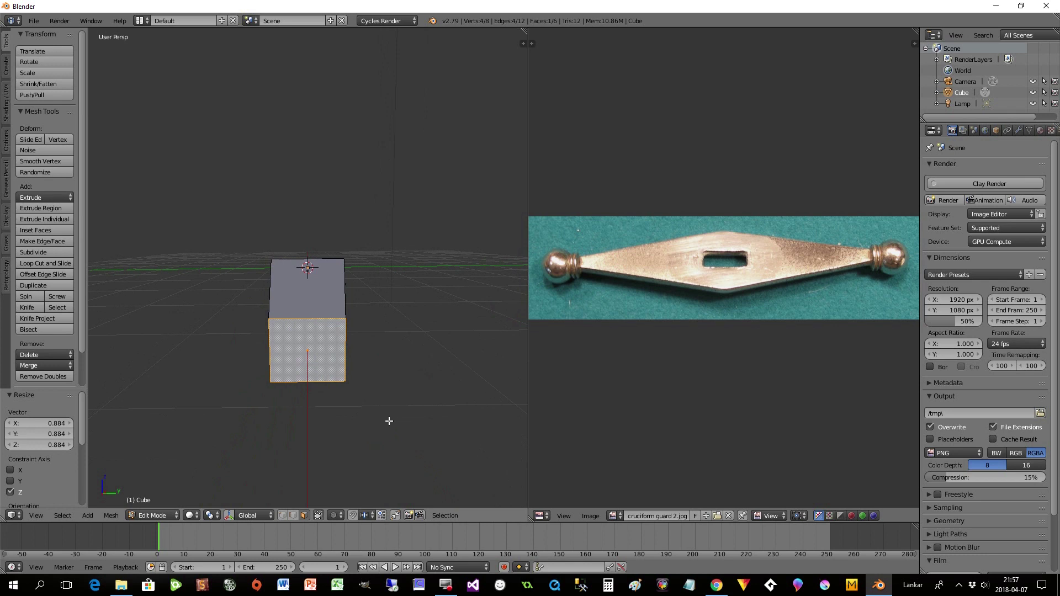
key("s")
key("y")
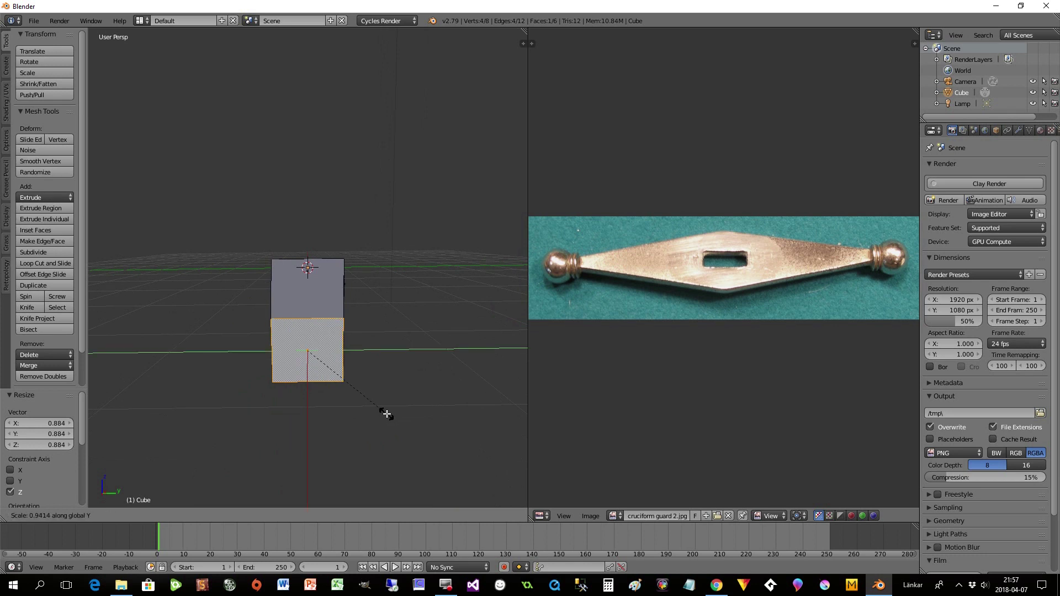
left_click(383, 406)
middle_click_drag(384, 406, 483, 502)
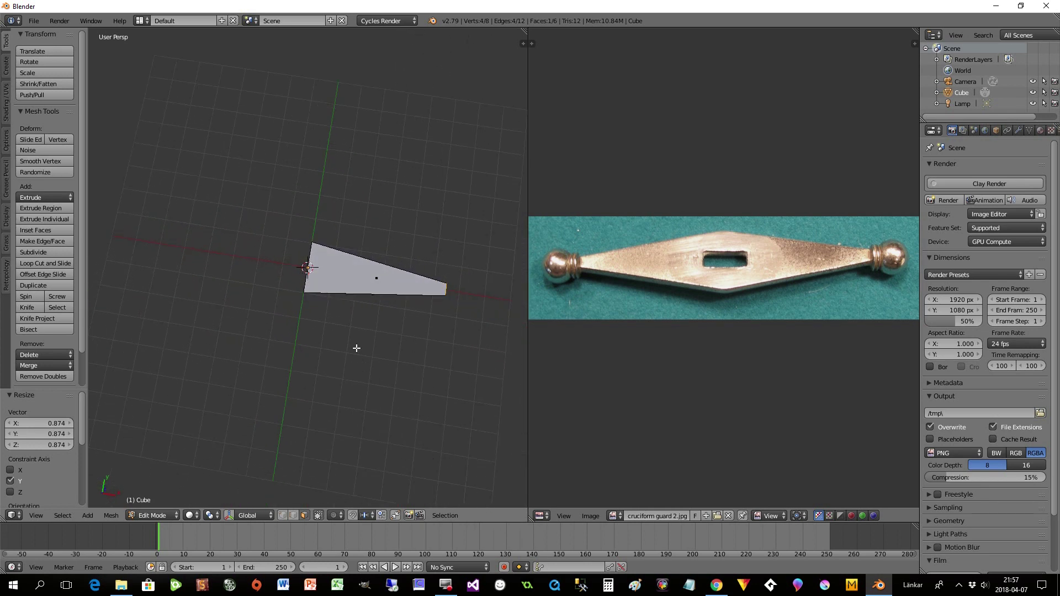
scroll(358, 353, "up", 2)
mouse_move(319, 345)
middle_mouse_down()
mouse_move(346, 324)
mouse_move(327, 322)
mouse_move(339, 340)
mouse_move(329, 344)
middle_mouse_up()
scroll(329, 344, "up", 1)
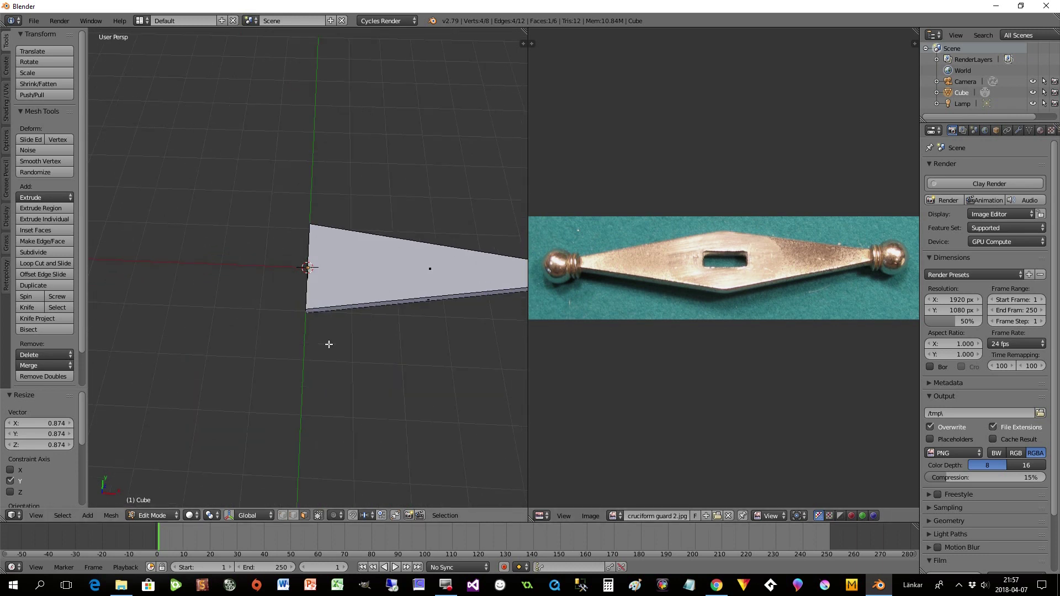
scroll(332, 331, "down", 1)
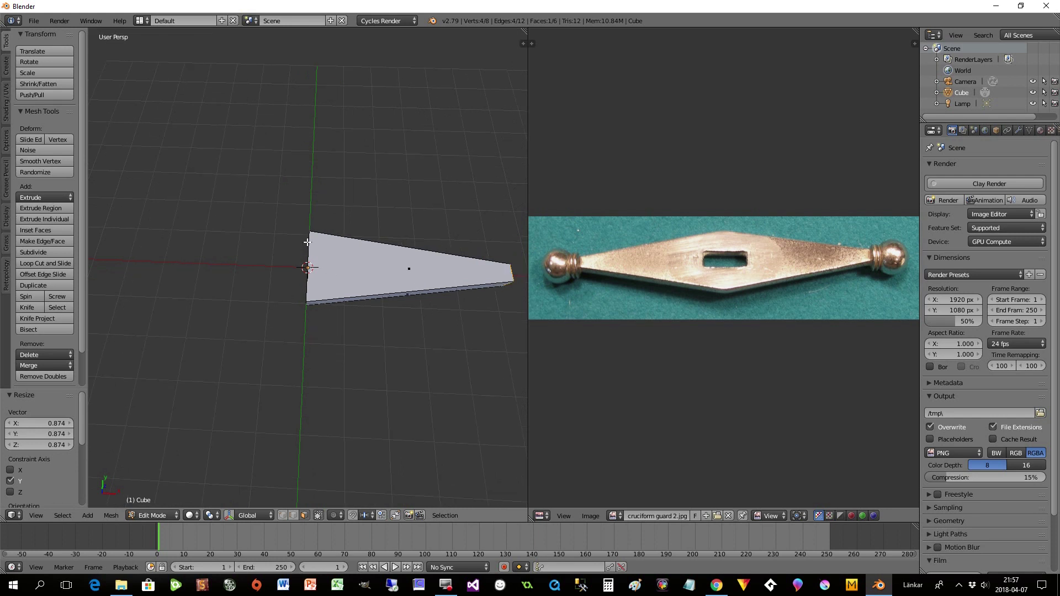
key("ctrl+r")
Step: Add two centred lengthwise loop cuts along the wedge
key("2")
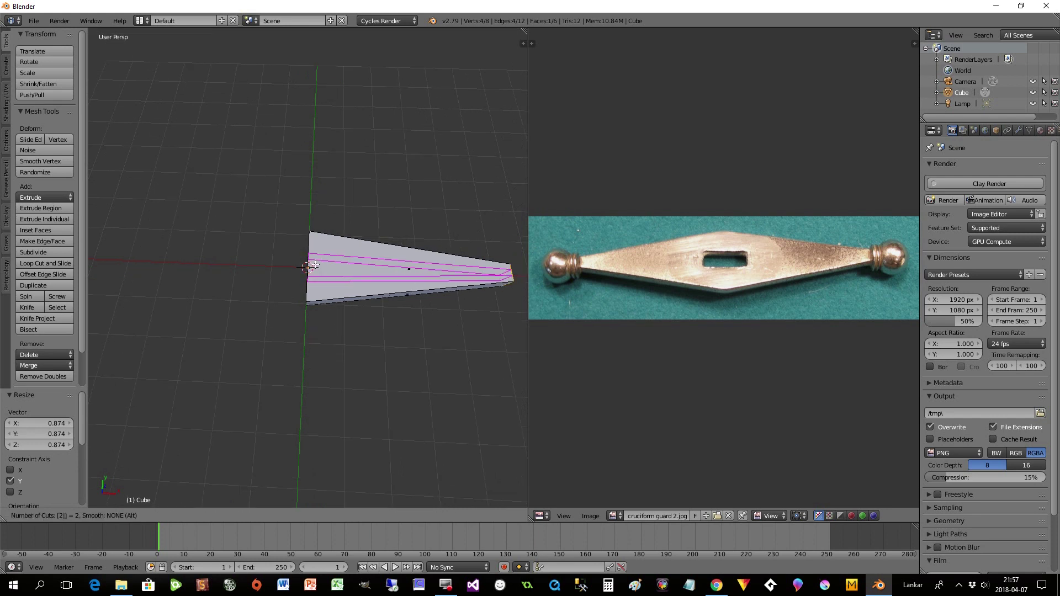
left_click(314, 265)
right_click(310, 262)
middle_click_drag(317, 322, 410, 335)
scroll(406, 329, "up", 3)
middle_click_drag(398, 225, 616, 280)
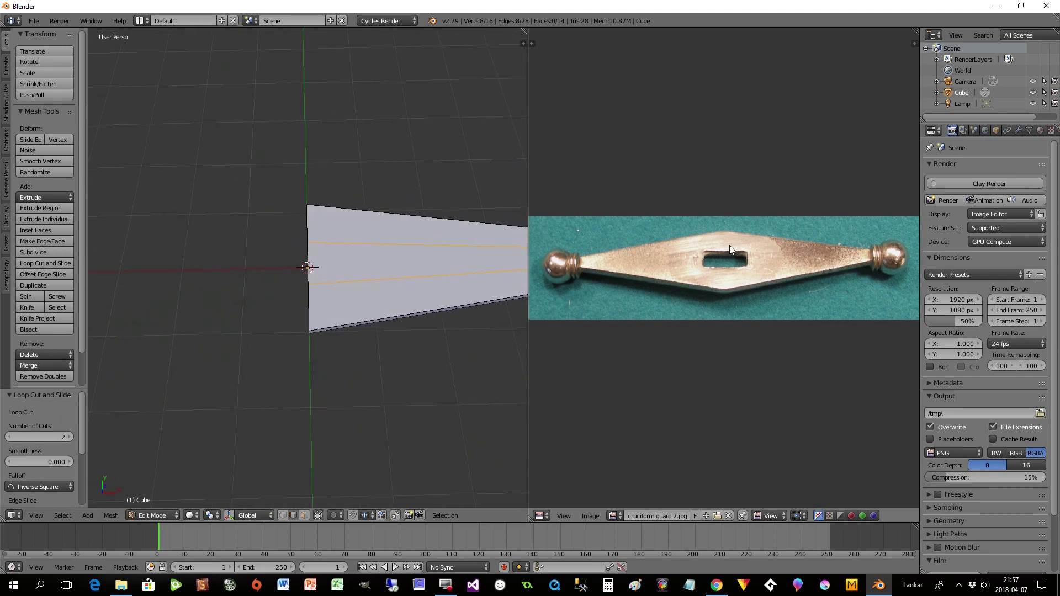
middle_click_drag(367, 327, 346, 354)
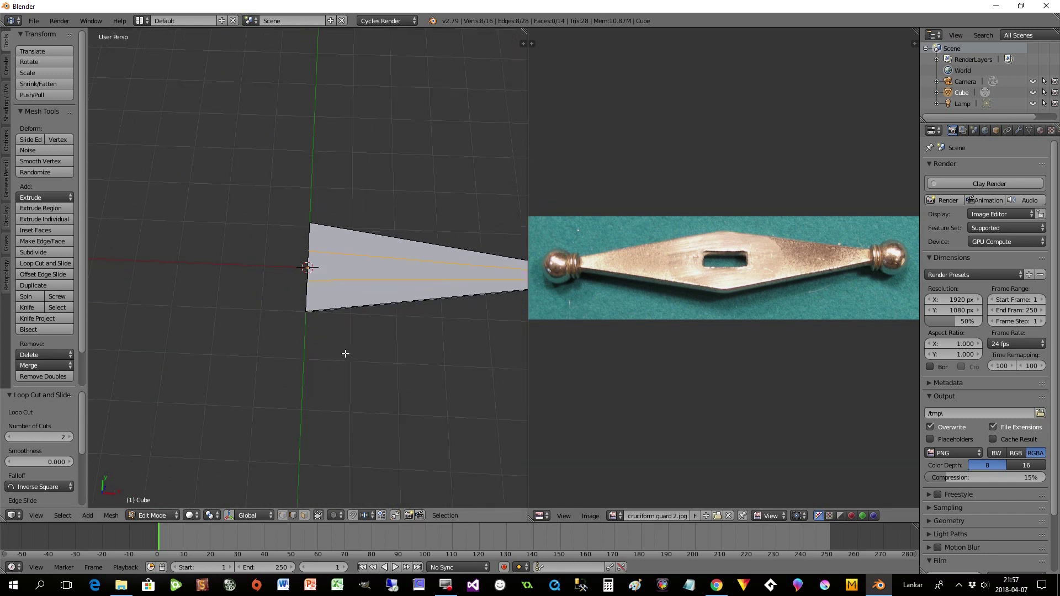
Step: Add one crosswise loop cut and slide it near the wide end
key("ctrl+r")
left_click(359, 249)
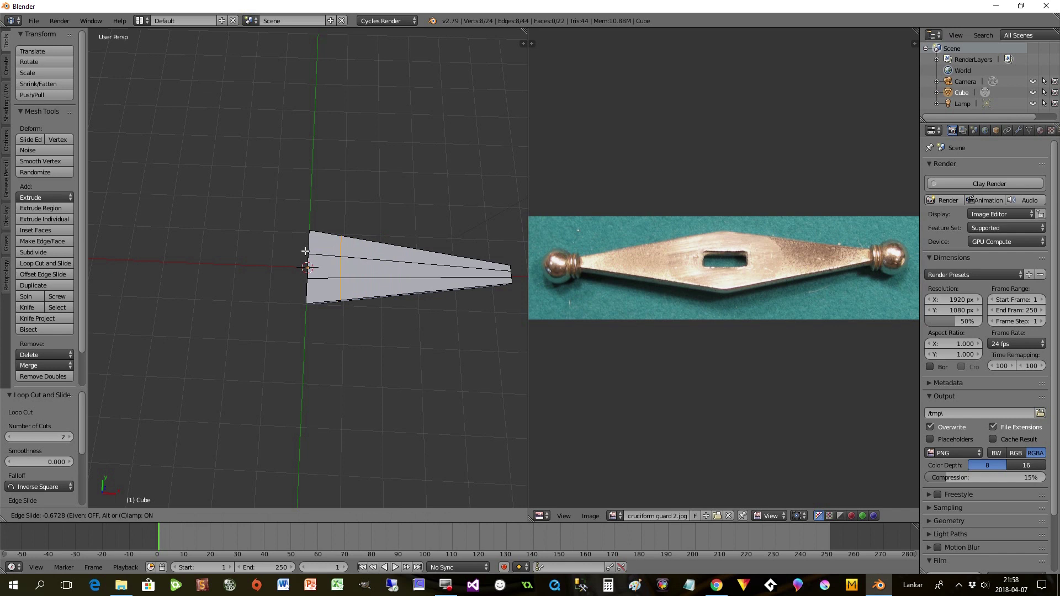
left_click(306, 251)
middle_click_drag(295, 296, 409, 293)
scroll(409, 292, "up", 3)
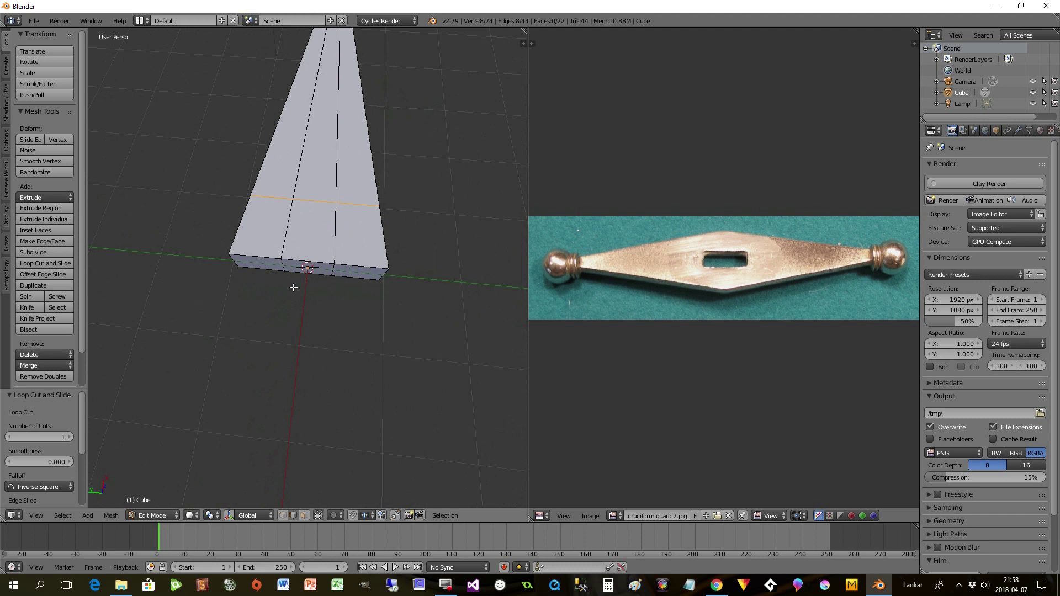
left_click(304, 515)
scroll(331, 360, "down", 4)
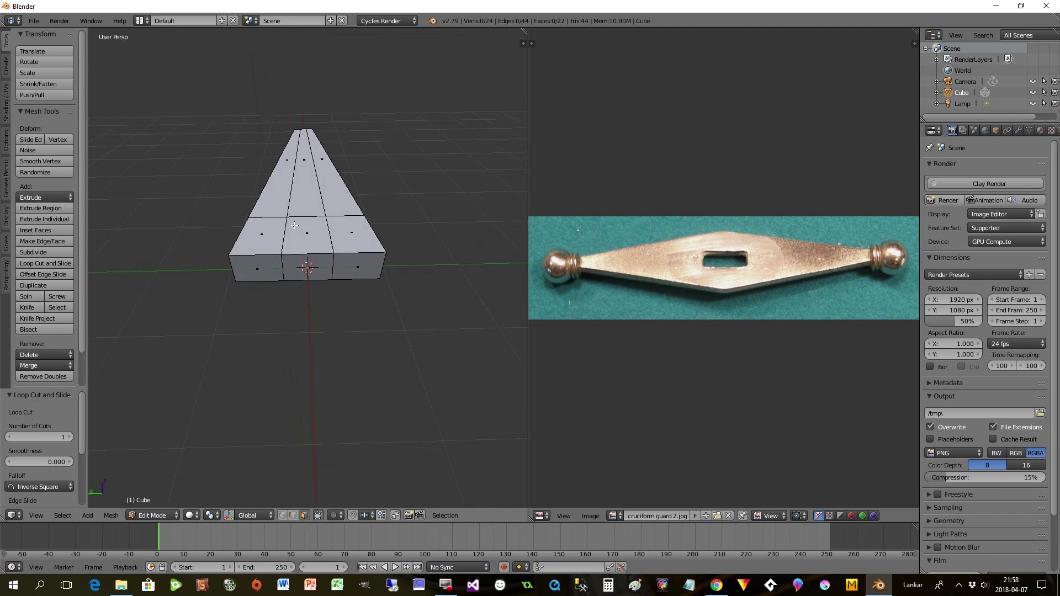
Step: Delete the three middle faces at the wide end to cut a slot
right_click(294, 225)
middle_click_drag(294, 225, 296, 378)
right_click(319, 272, "shift")
right_click(297, 302, "shift")
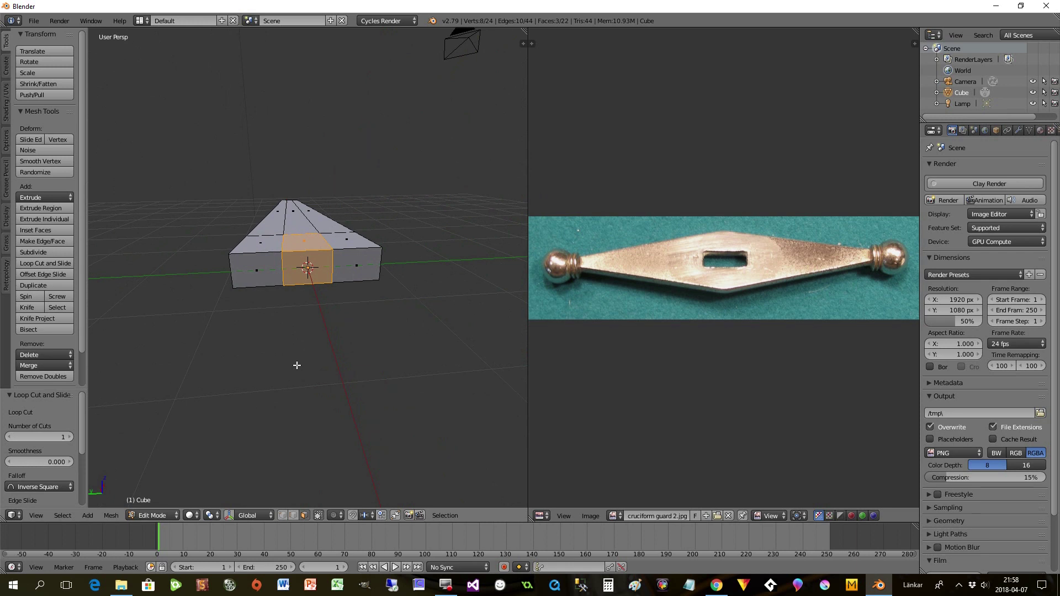
key("x")
left_click(278, 354)
mouse_move(303, 347)
middle_mouse_down()
mouse_move(276, 348)
mouse_move(287, 341)
middle_mouse_up()
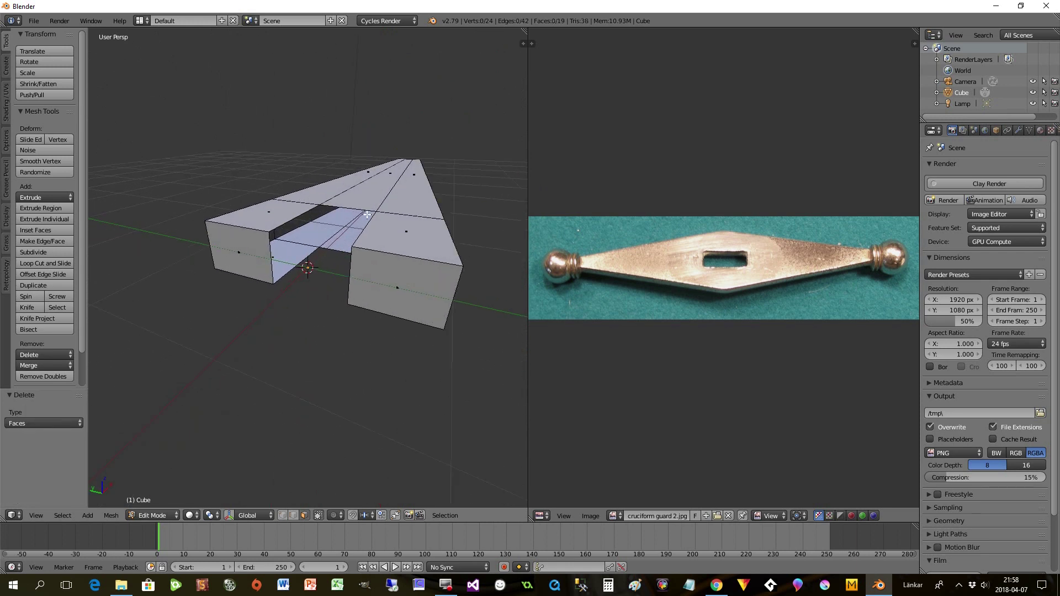
Step: In edge select, fill the slot's first inner wall with a new face
left_click(293, 515)
right_click(274, 231)
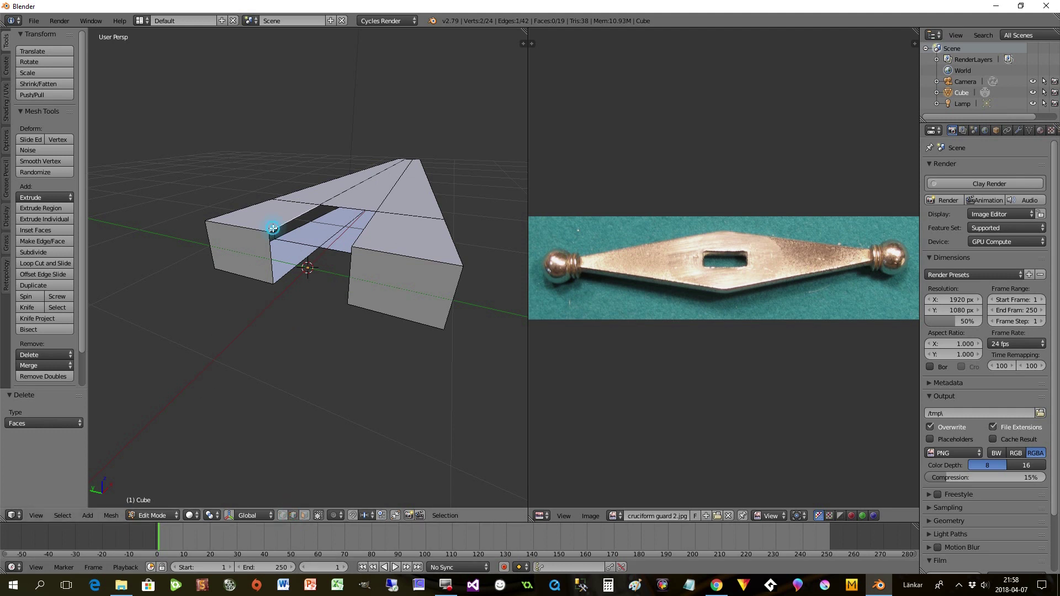
right_click(271, 257, "shift")
right_click(289, 274, "shift")
key("f")
middle_click_drag(282, 298, 332, 303)
scroll(331, 303, "up", 3)
Step: Fill the slot's right-side wall with a new face
right_click(352, 276)
right_click(377, 268, "shift")
right_click(361, 194, "shift")
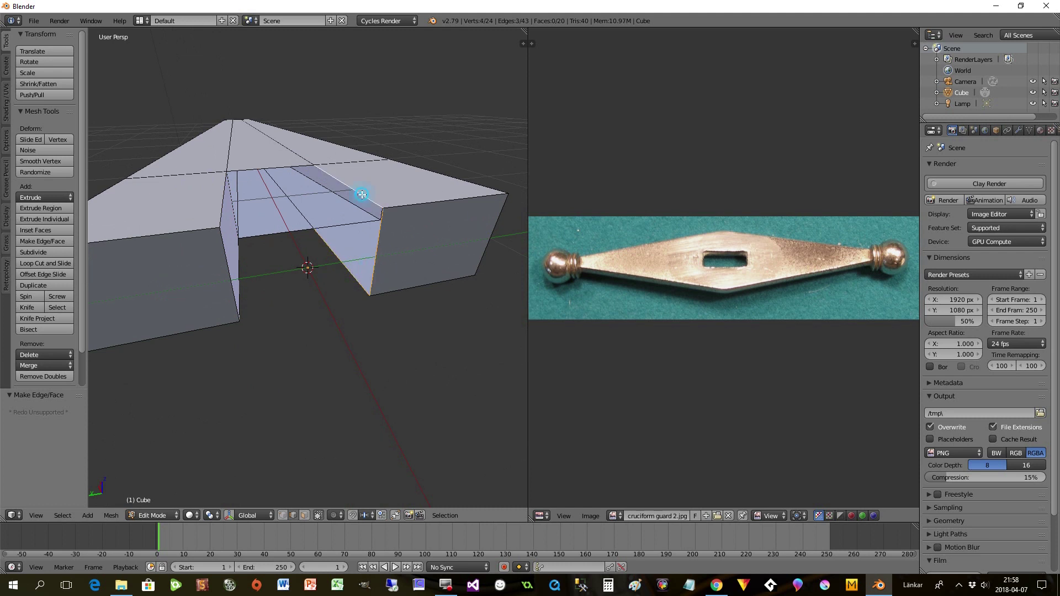
key("f")
middle_click_drag(324, 268, 307, 268)
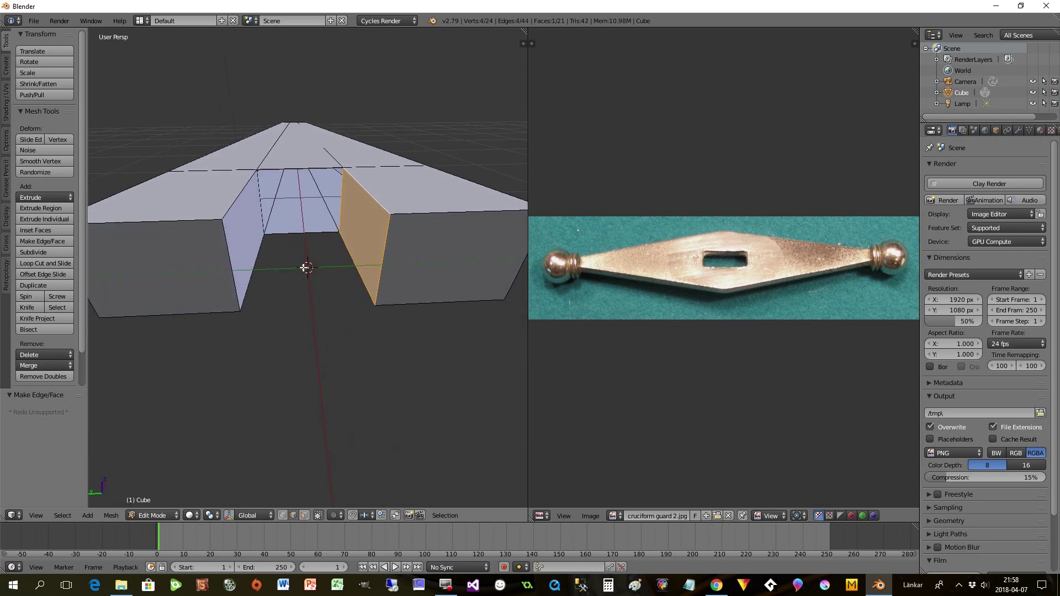
middle_click_drag(331, 167, 331, 171)
Step: Fill the remaining open slot wall and return to Object Mode
right_click(253, 186)
right_click(288, 155, "shift")
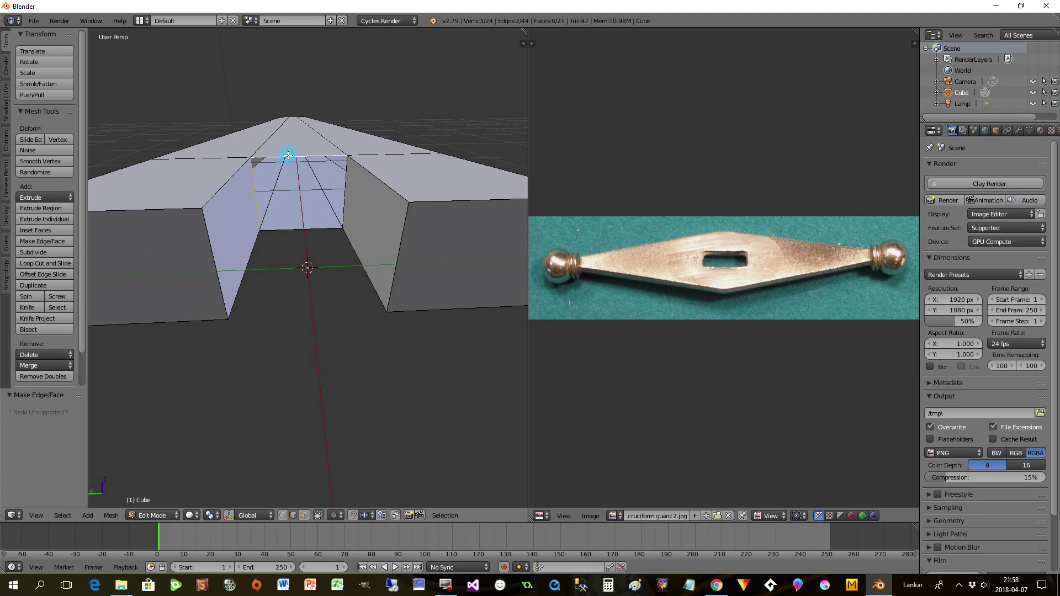
right_click(347, 187, "shift")
key("f")
middle_click_drag(310, 246, 319, 281)
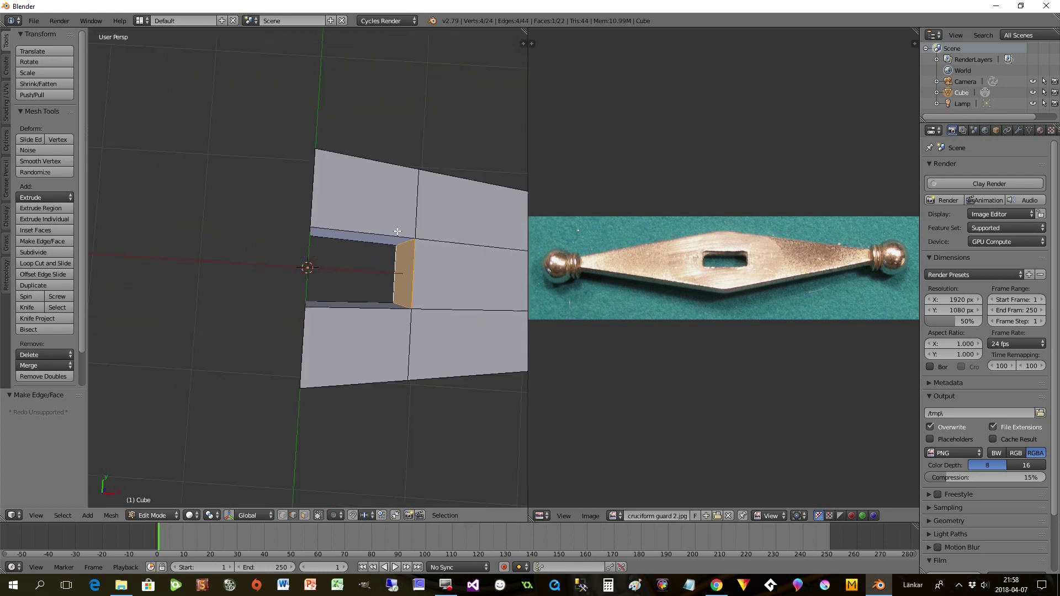
scroll(316, 307, "down", 1)
scroll(317, 307, "down", 4)
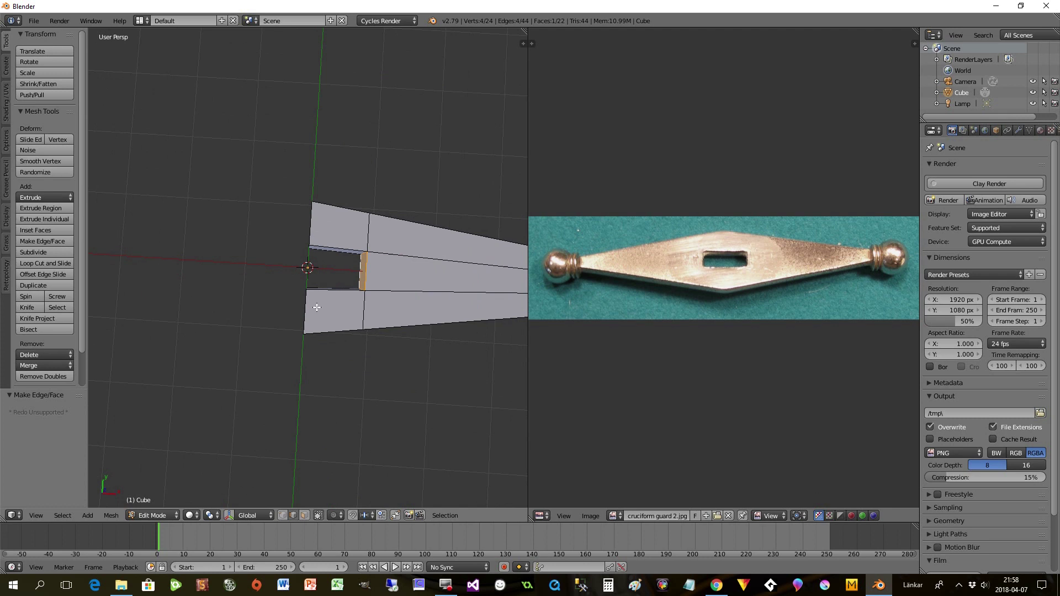
mouse_move(329, 307)
middle_mouse_down()
mouse_move(349, 227)
mouse_move(340, 296)
middle_mouse_up()
scroll(341, 295, "up", 3)
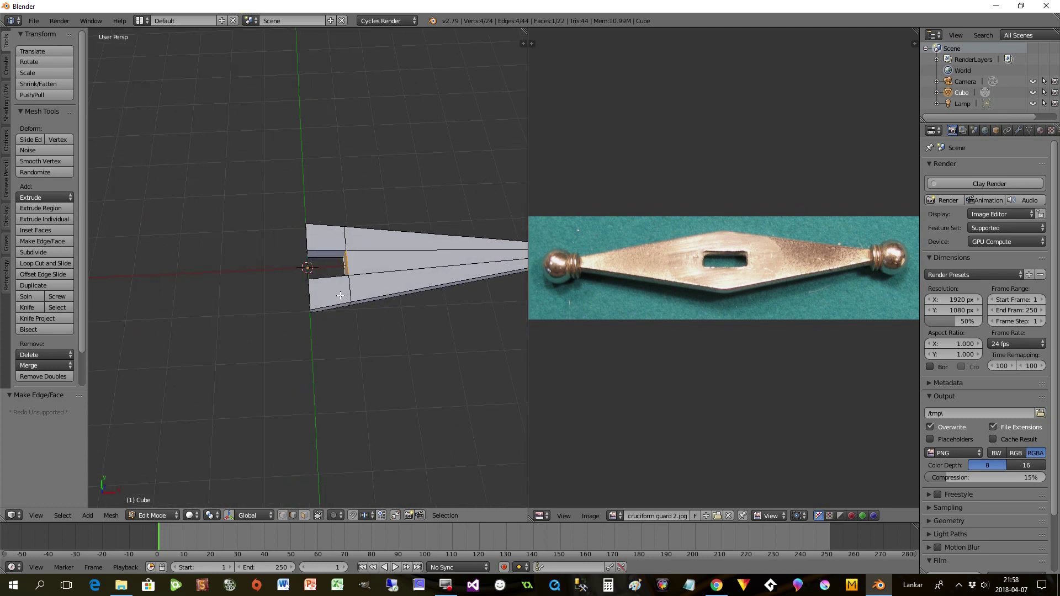
scroll(341, 296, "down", 2)
key("Tab")
mouse_move(340, 296)
middle_mouse_down()
mouse_move(337, 317)
mouse_move(336, 306)
middle_mouse_up()
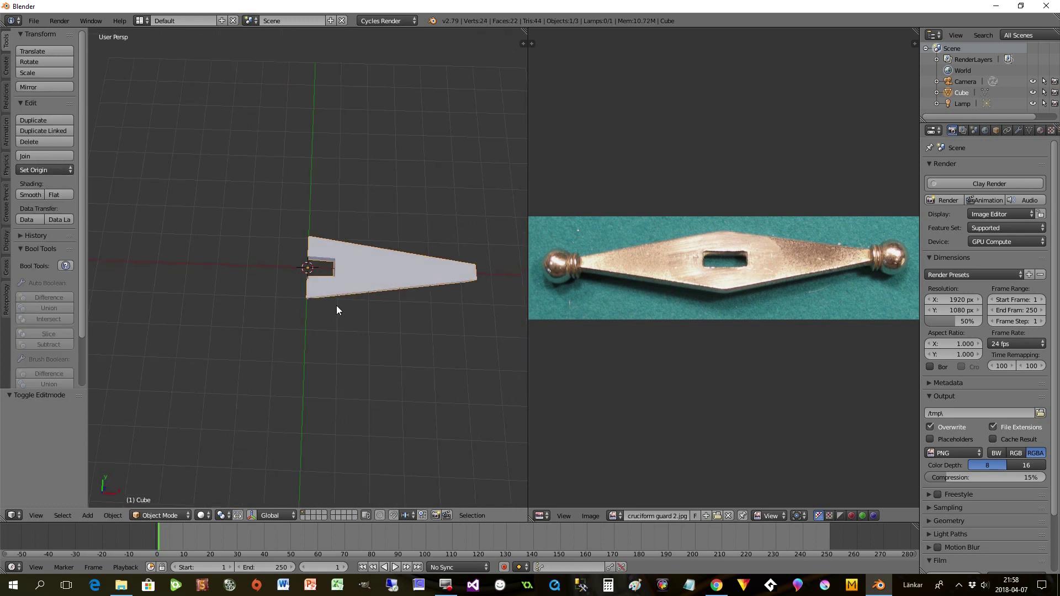
Step: Add a Mirror modifier on the X axis with Clipping enabled to the wedge
left_click(1018, 130)
left_click(969, 167)
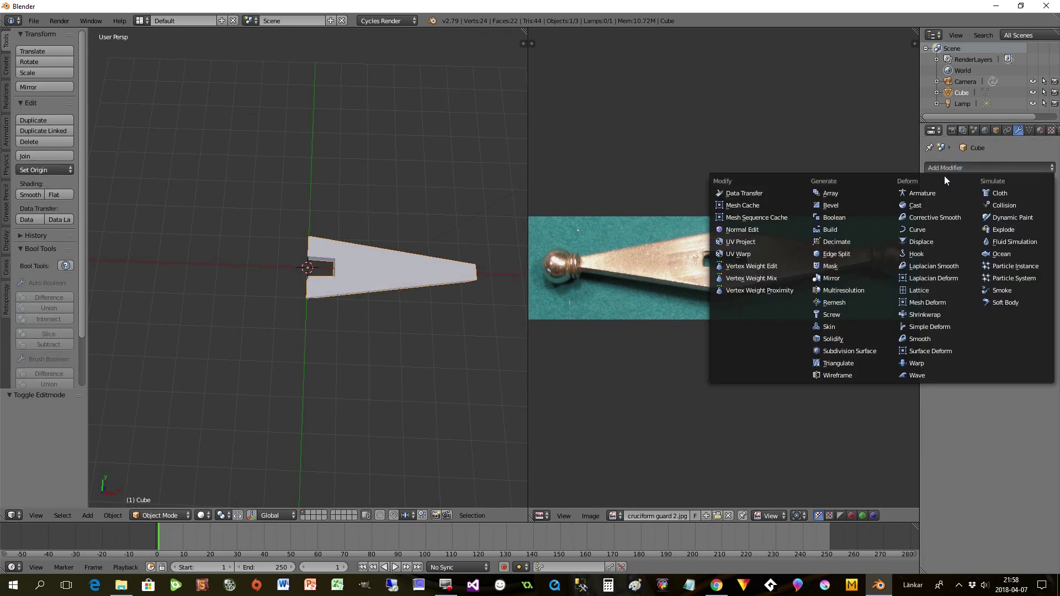
left_click(834, 278)
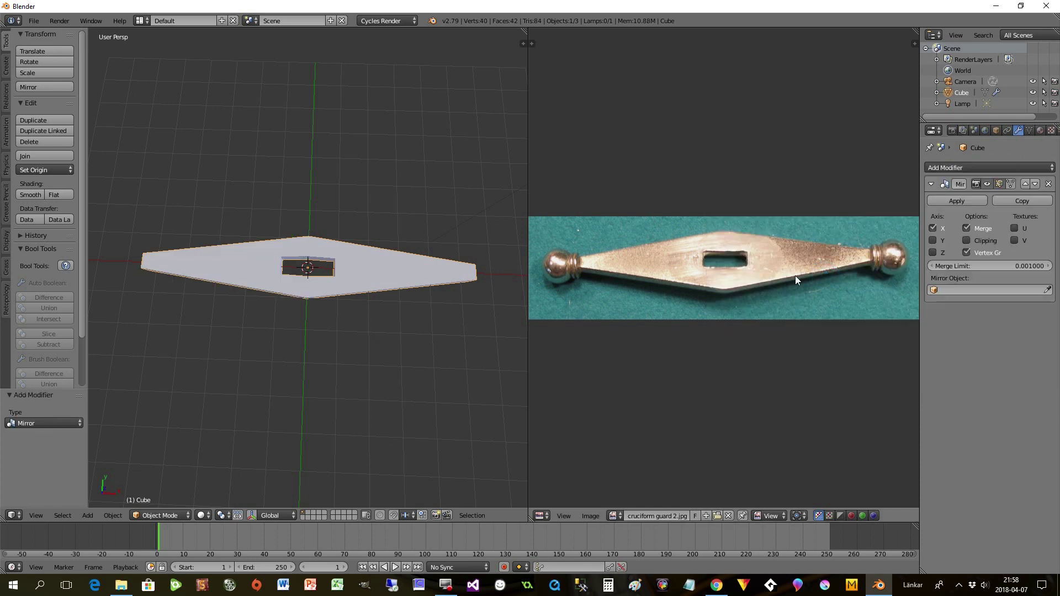
middle_click_drag(279, 342, 265, 311)
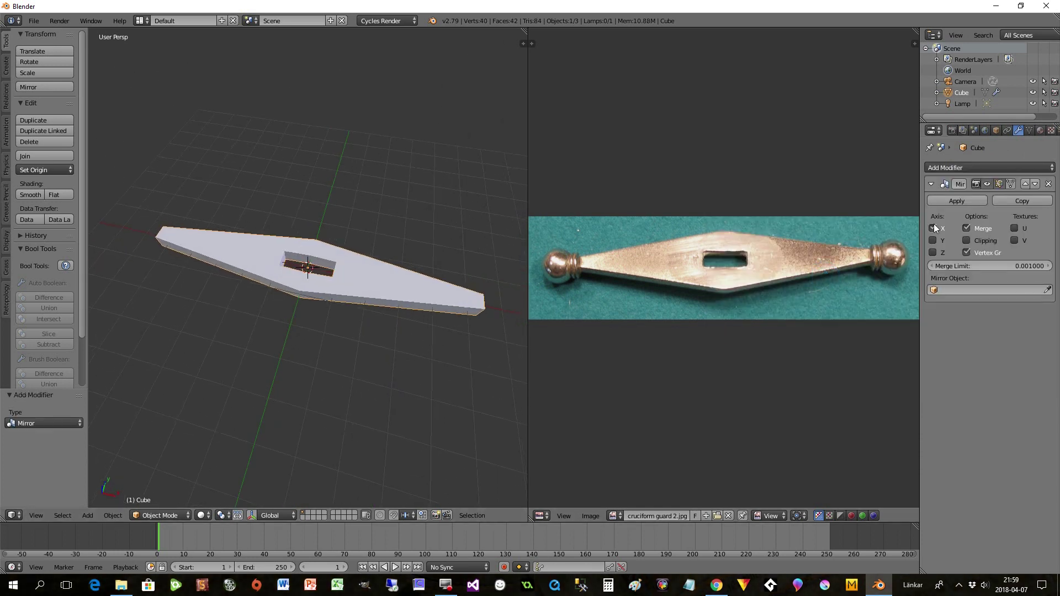
left_click(967, 241)
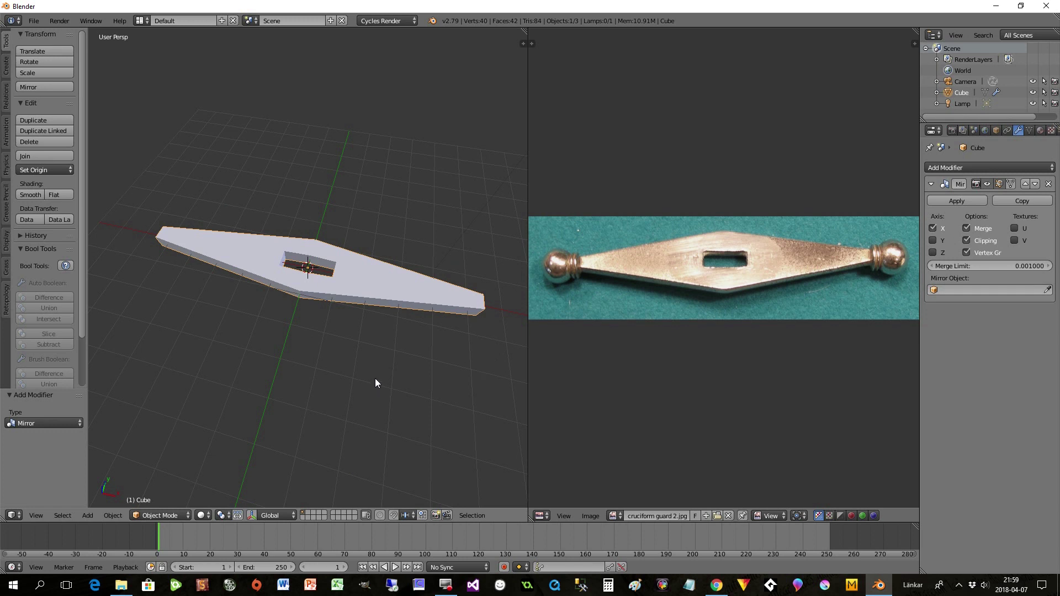
middle_click_drag(301, 373, 348, 315)
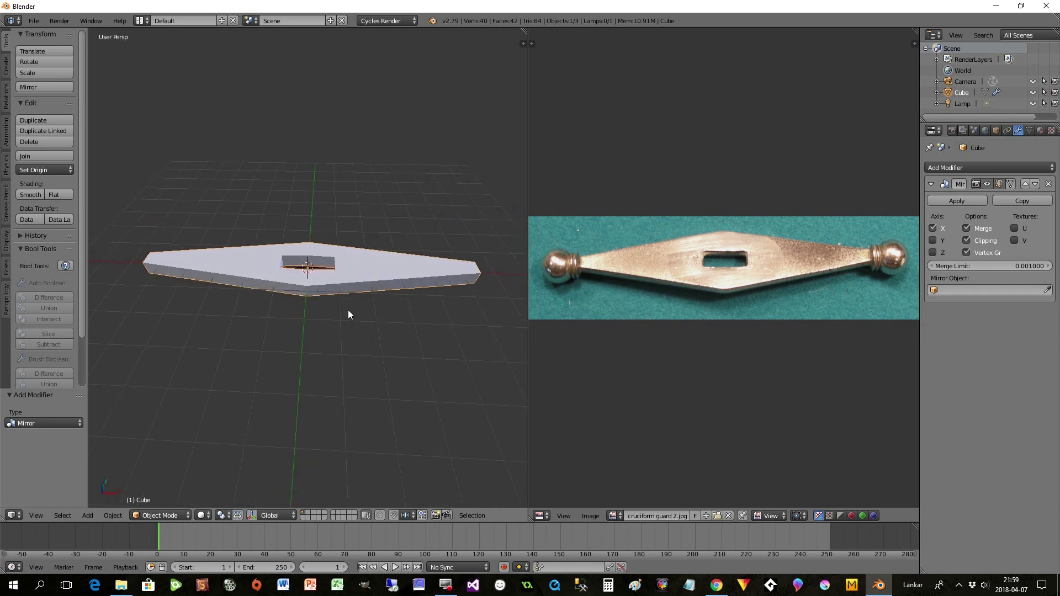
scroll(348, 311, "up", 2)
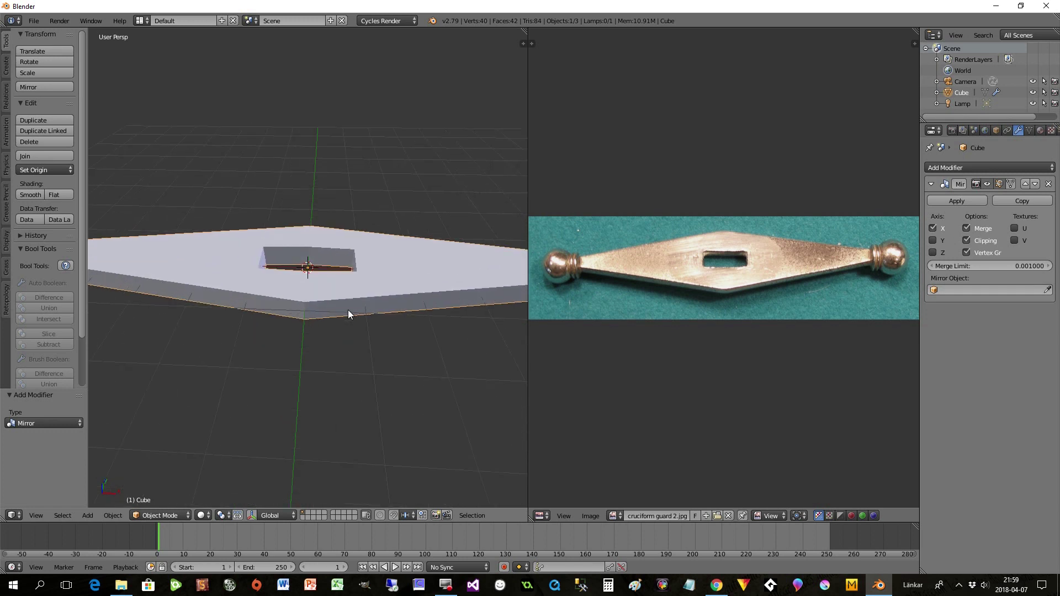
scroll(359, 319, "down", 2)
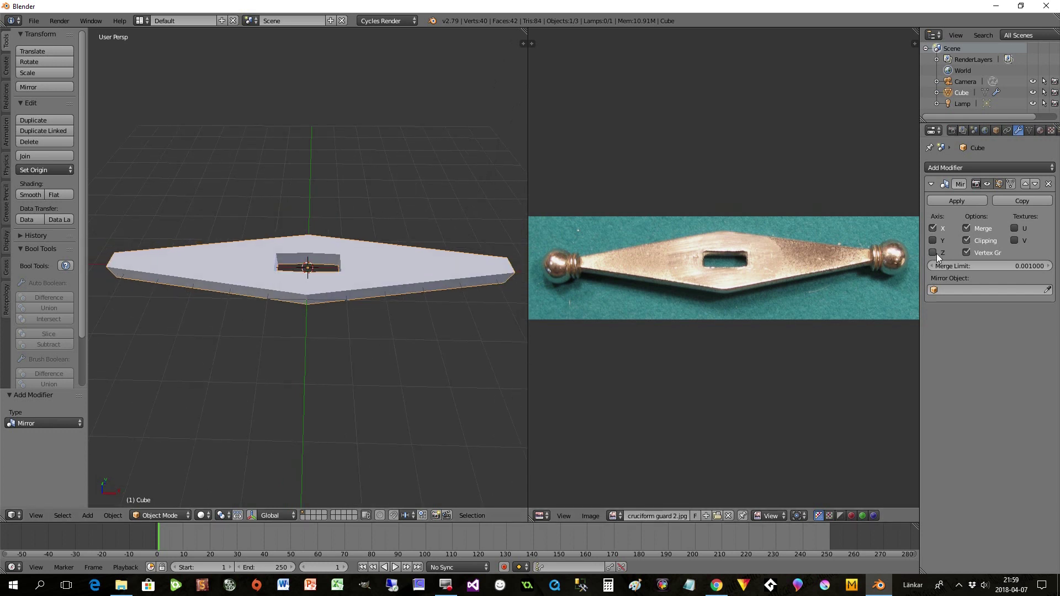
left_click(972, 168)
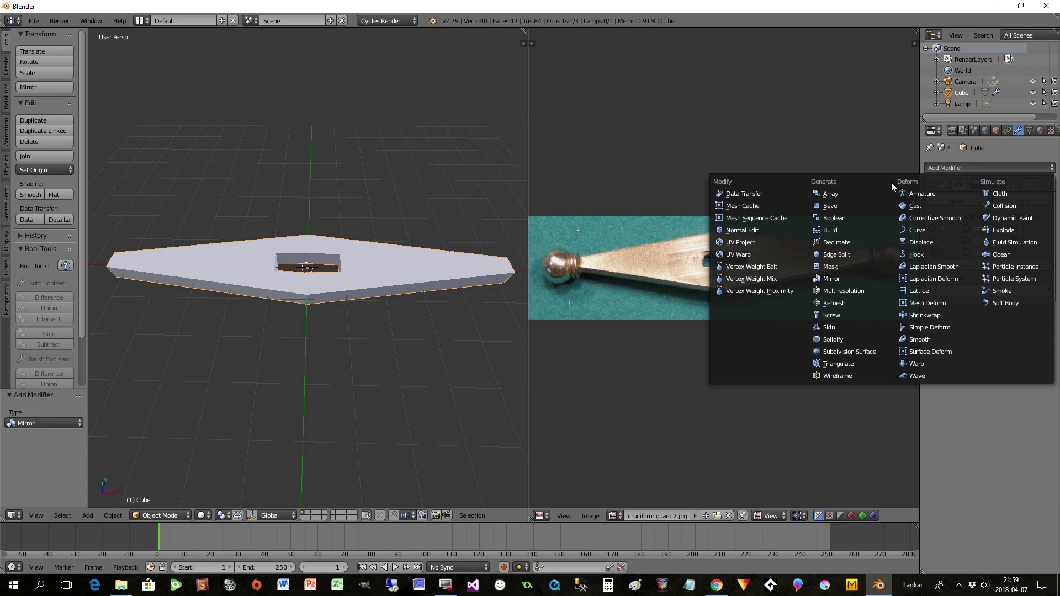
Step: Add a Bevel modifier with 3 segments to the cross-guard
left_click(831, 206)
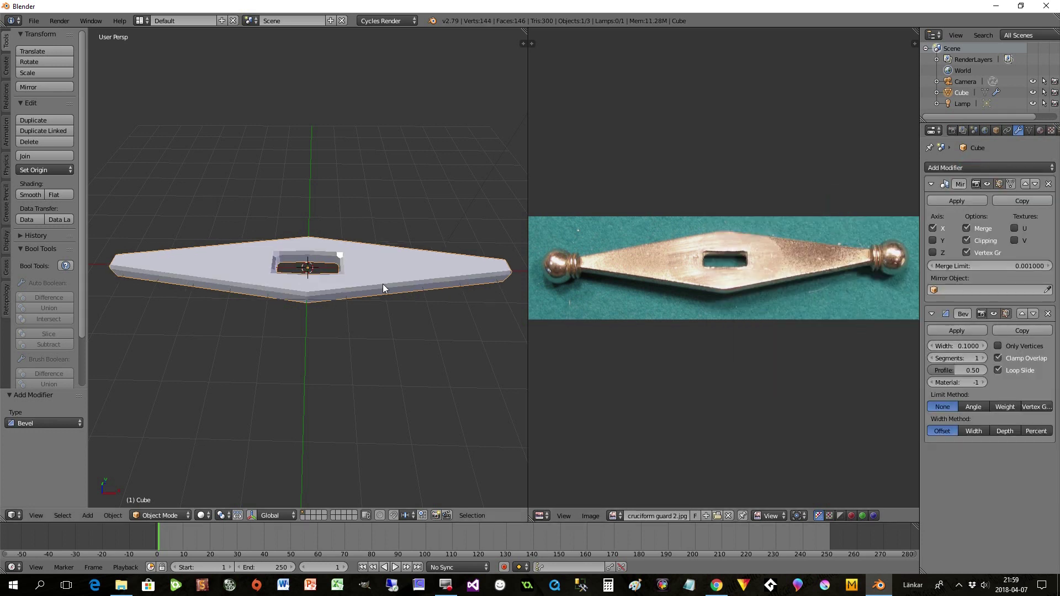
left_click(985, 357)
left_click(985, 357)
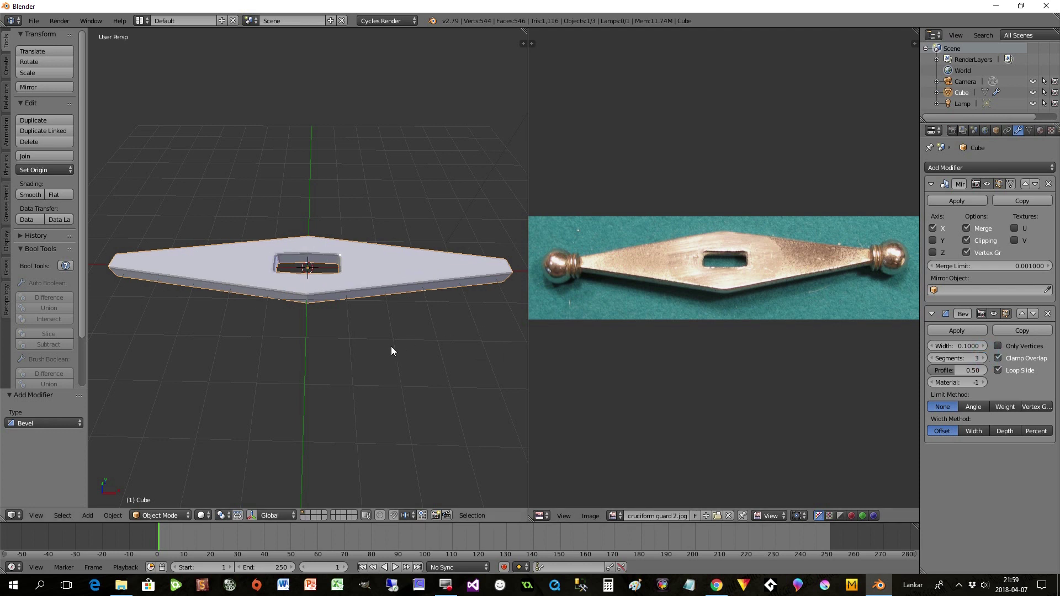
mouse_move(412, 310)
middle_mouse_down()
mouse_move(416, 350)
mouse_move(386, 277)
mouse_move(414, 266)
mouse_move(419, 297)
middle_mouse_up()
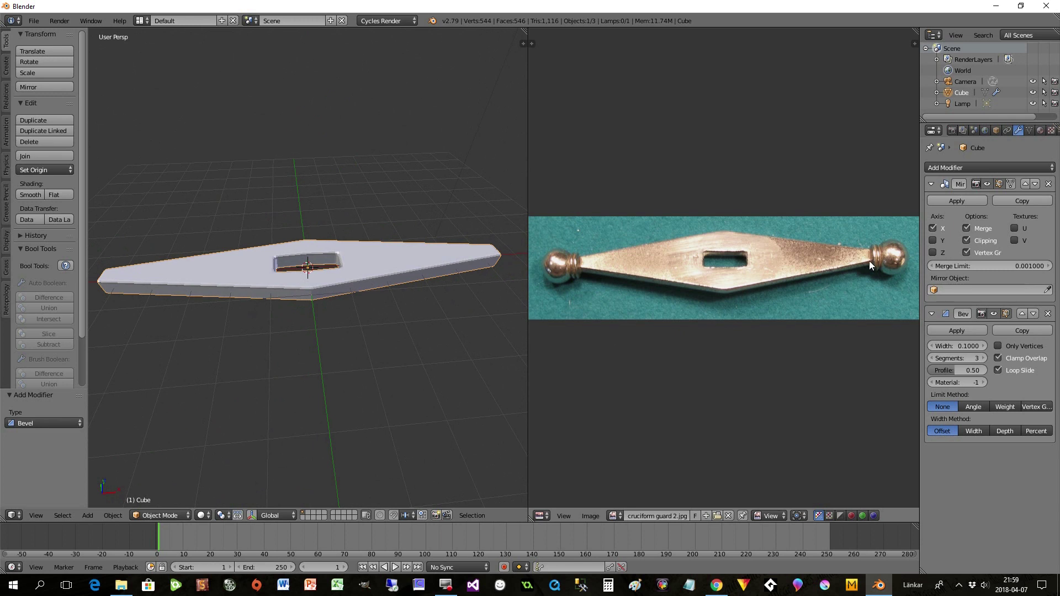
middle_click_drag(305, 316, 325, 346)
scroll(326, 343, "down", 3)
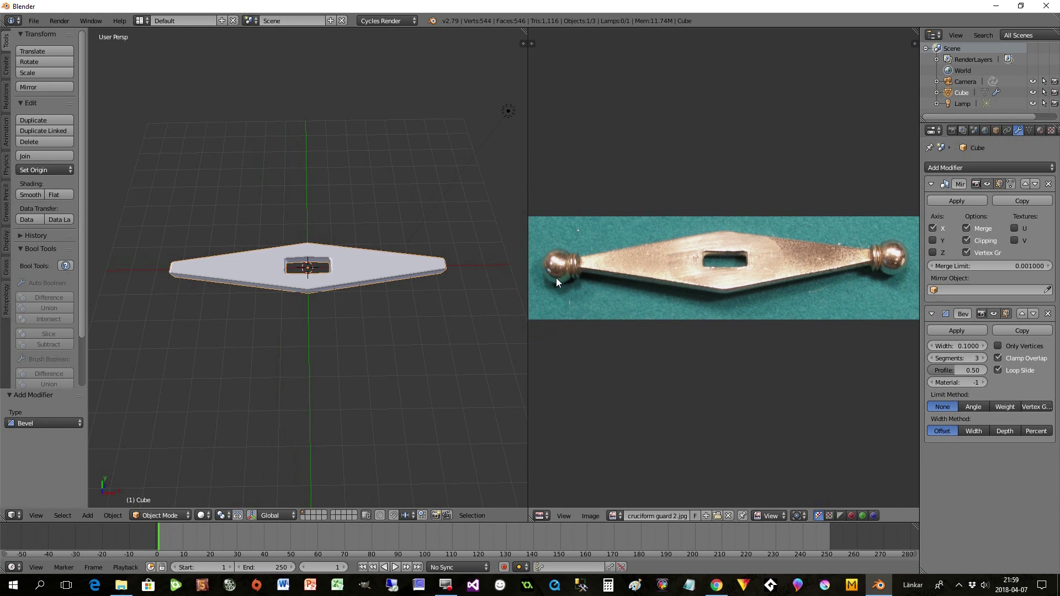
middle_click_drag(389, 277, 387, 299)
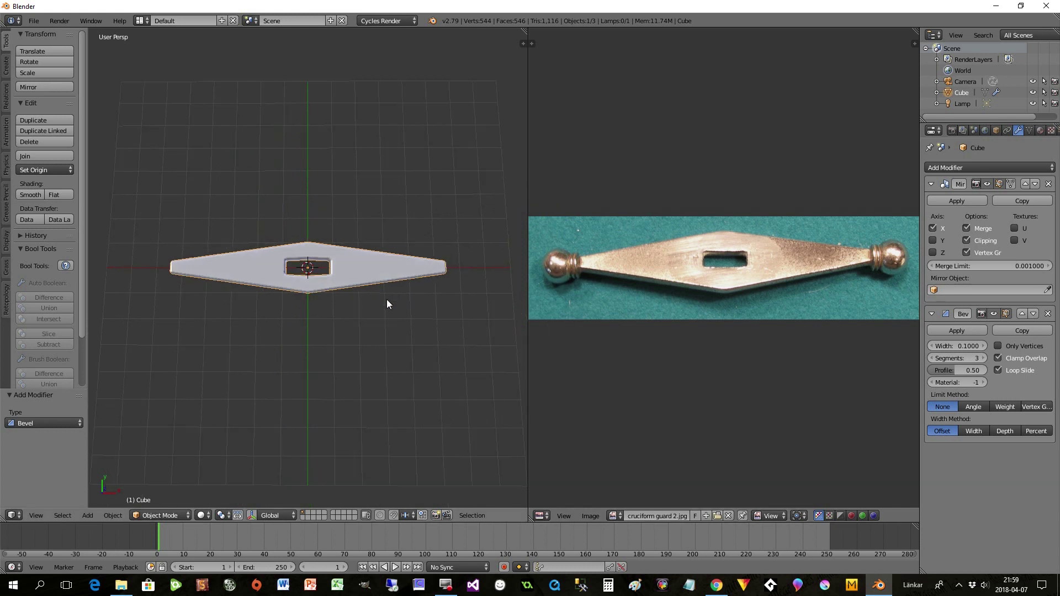
scroll(386, 299, "up", 2)
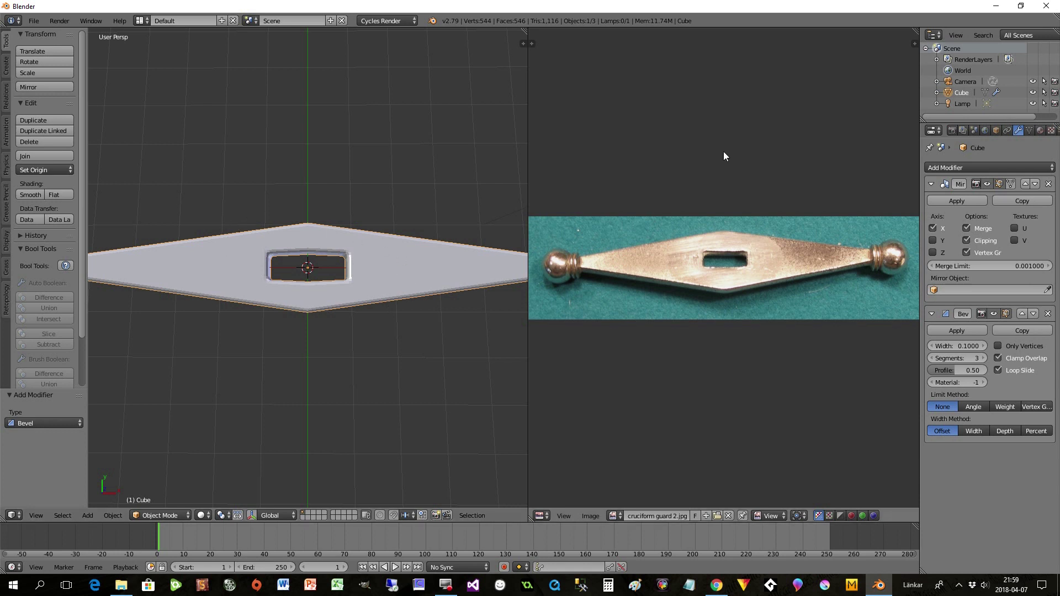
Step: Rename the Cube object to 'Guard' in the Outliner
double_click(951, 94)
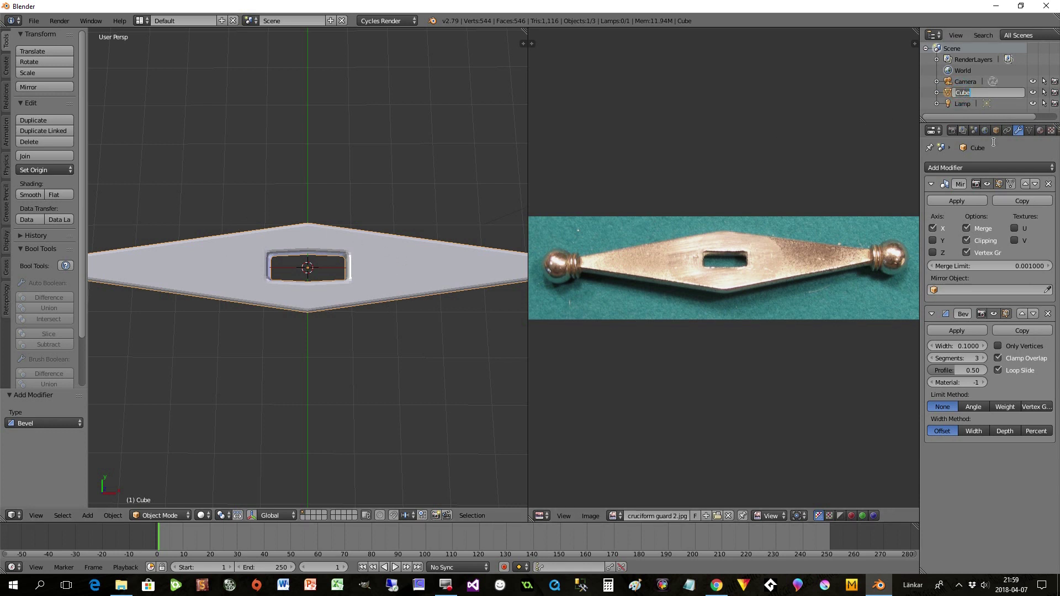
type("Guard")
key("Return")
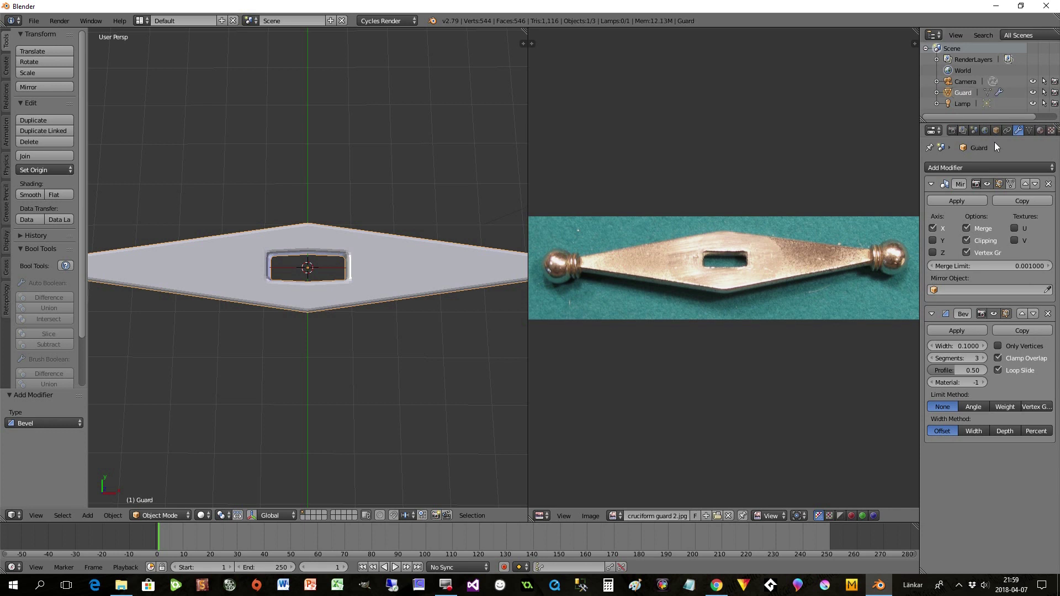
scroll(402, 352, "down", 3)
middle_click_drag(402, 352, 402, 315)
Step: Add a torus at the guard's centre and rotate it 90° about Y to stand upright
key("shift+a")
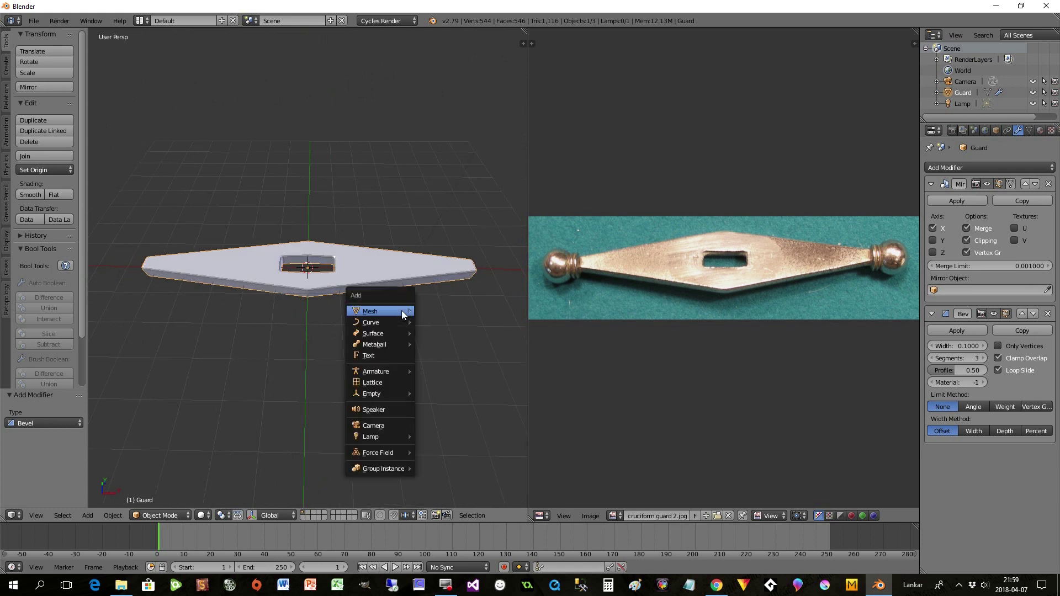
mouse_move(402, 311)
left_click(436, 389)
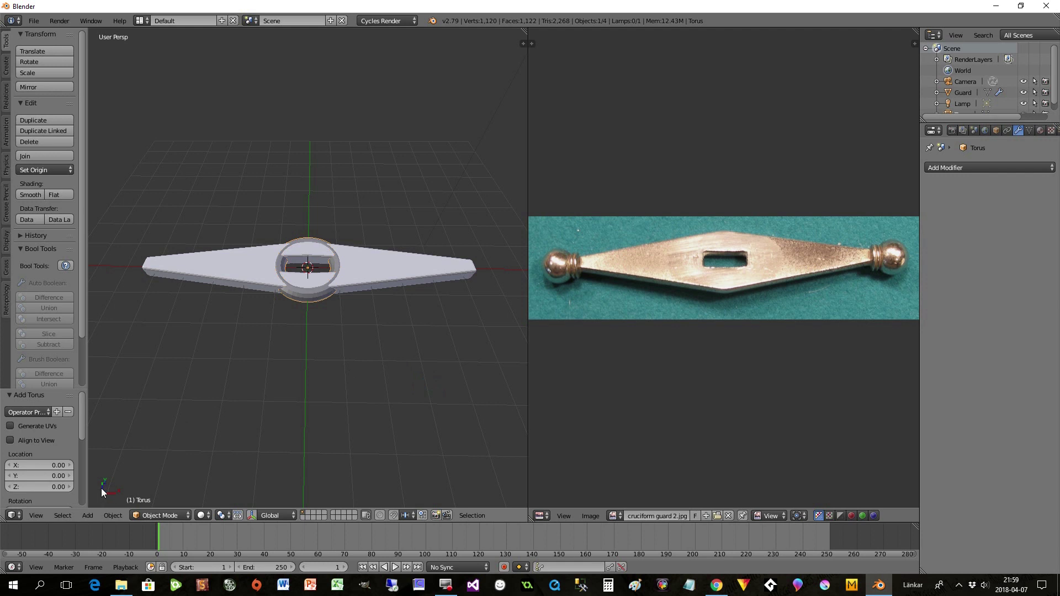
type("ry90")
left_click(249, 395)
Step: Switch to Top Ortho view and move the torus along X to the guard's right tip
mouse_move(354, 368)
middle_mouse_down()
mouse_move(363, 364)
mouse_move(356, 416)
mouse_move(372, 369)
middle_mouse_up()
key("KP_5")
mouse_move(333, 366)
middle_mouse_down()
mouse_move(310, 364)
mouse_move(352, 354)
mouse_move(332, 371)
middle_mouse_up()
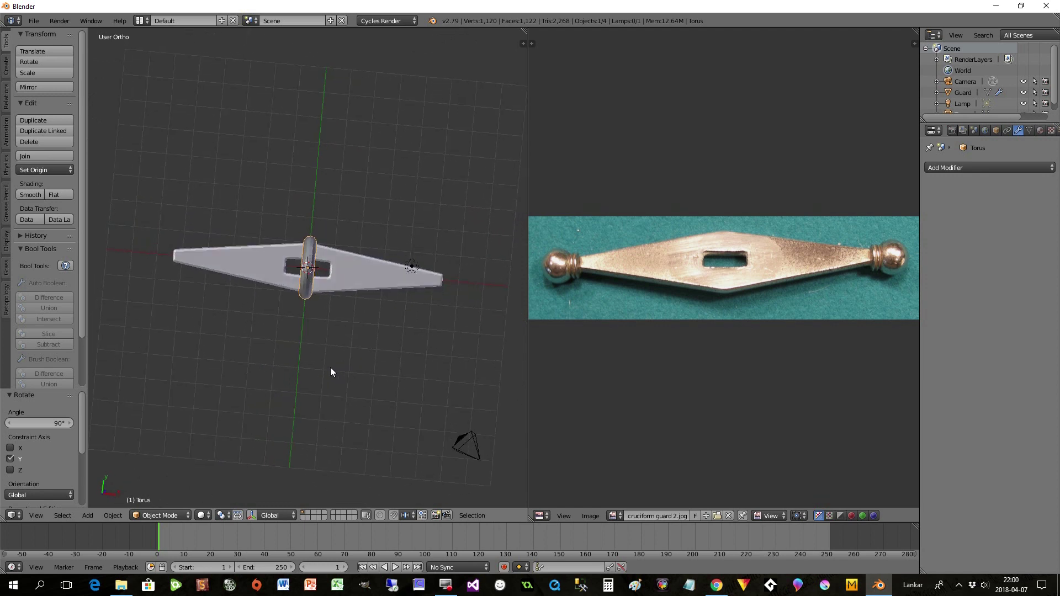
left_click(44, 512)
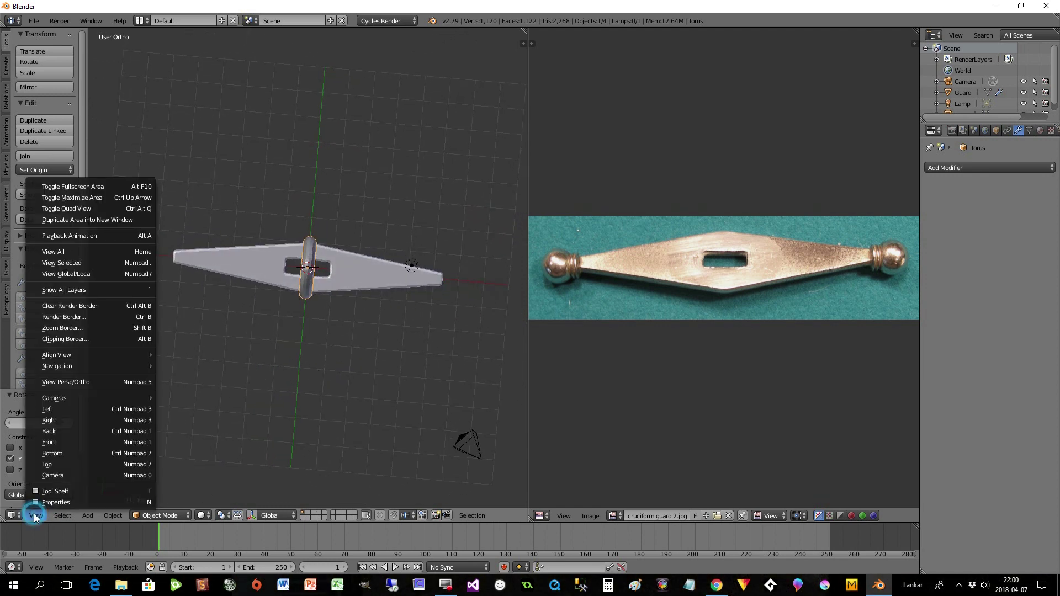
left_click(51, 464)
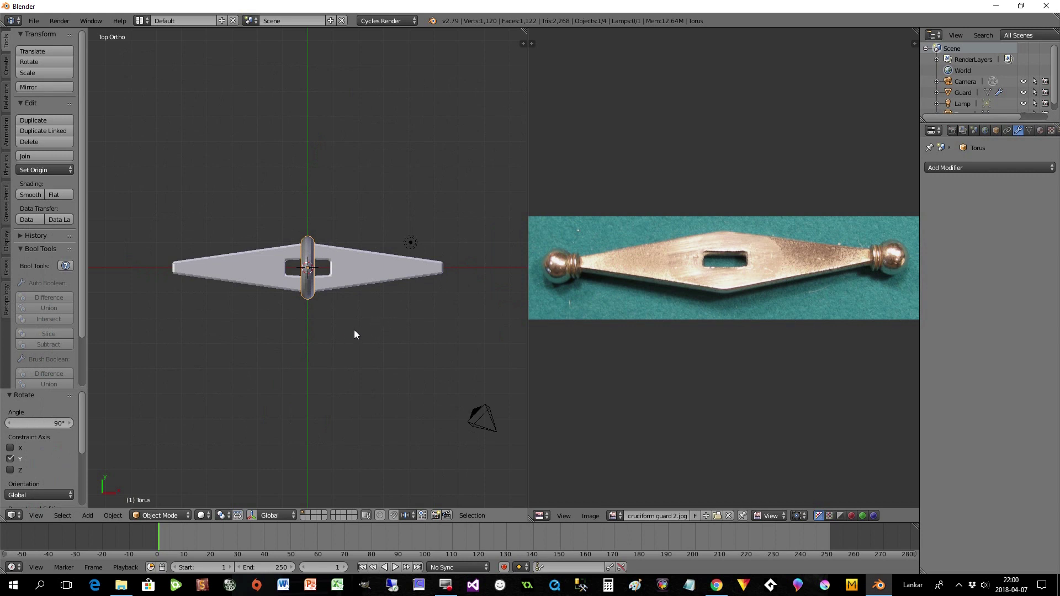
key("g")
key("x")
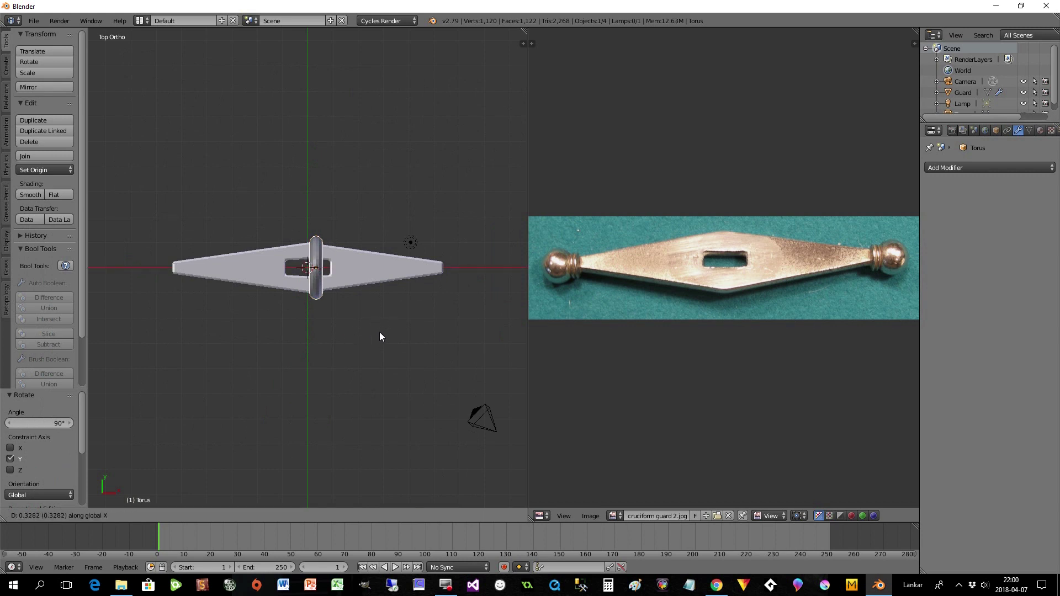
left_click(498, 333)
Step: Scale the torus to 0.35 and nudge it along X onto the tip
key("s")
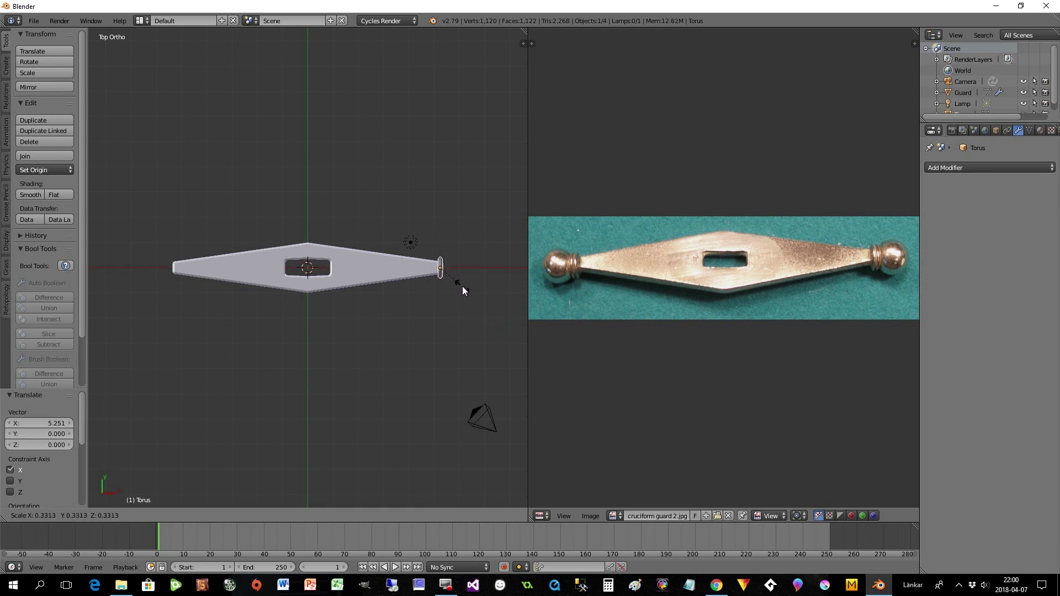
left_click(464, 286)
scroll(463, 291, "up", 3)
middle_click_drag(466, 317, 346, 321, "shift")
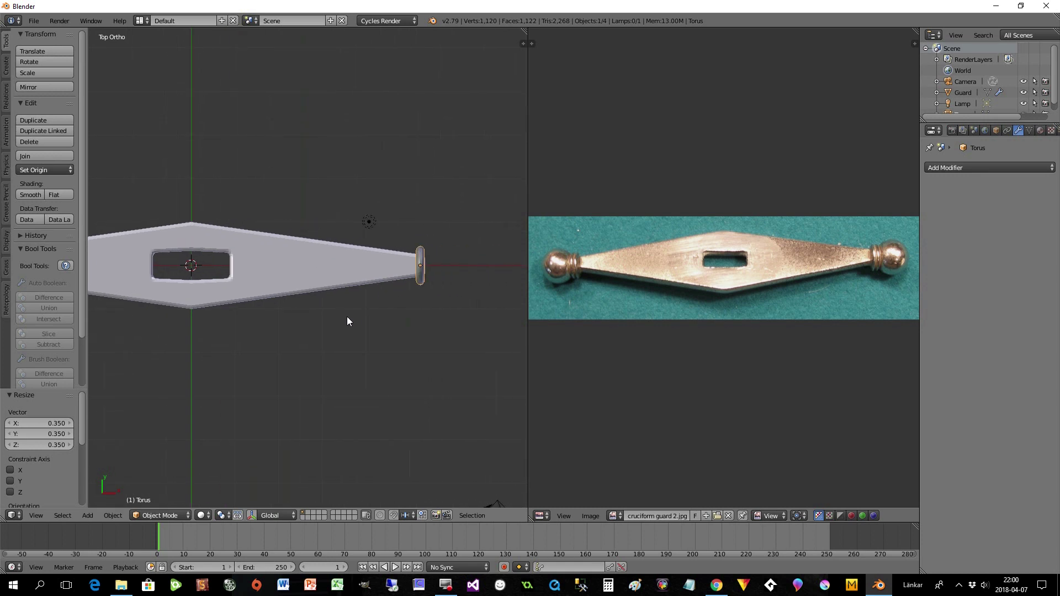
scroll(346, 321, "up", 2)
key("g")
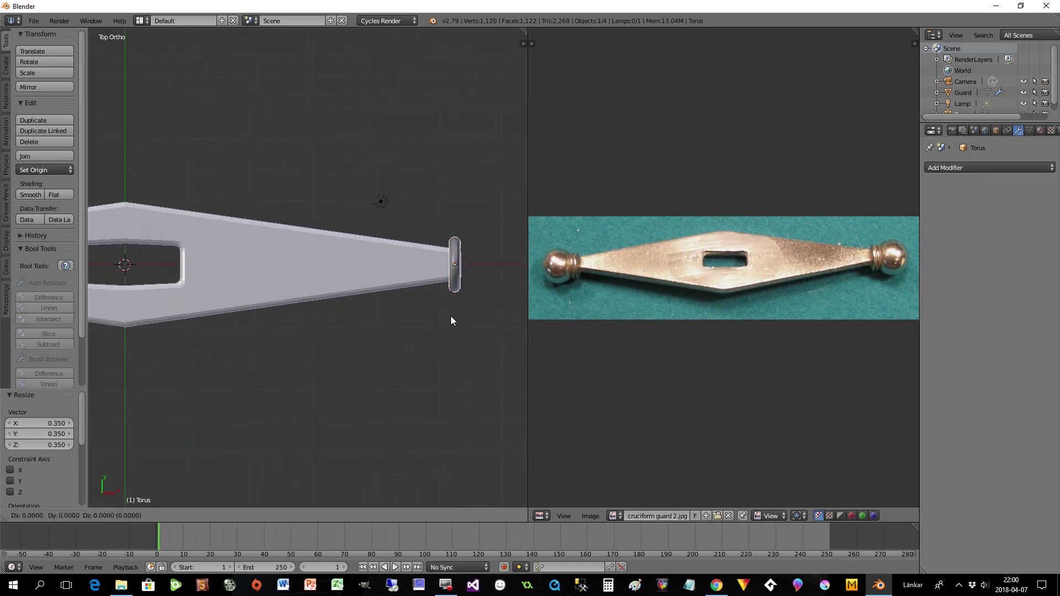
key("x")
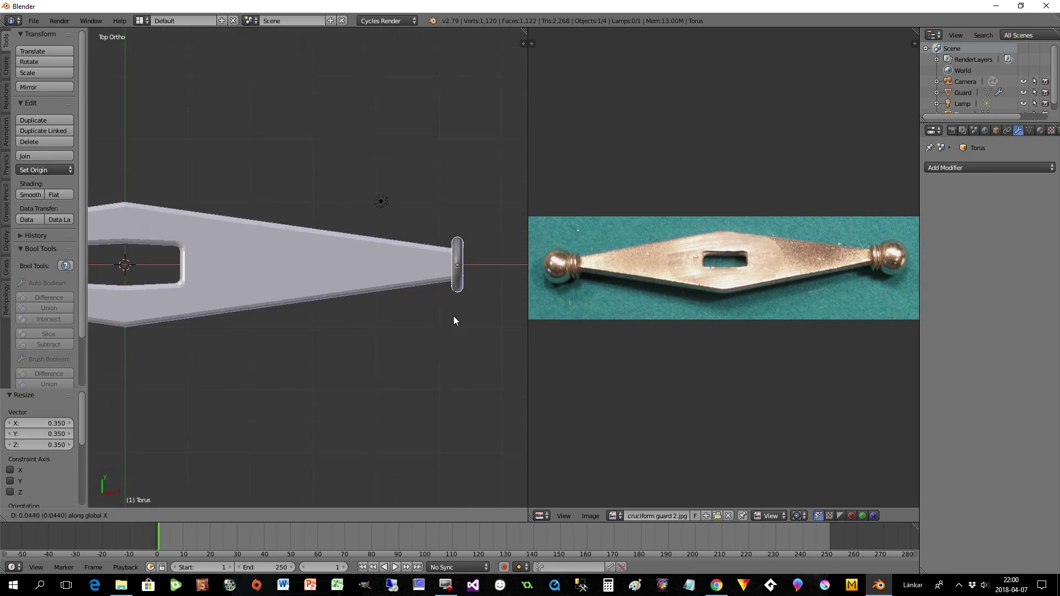
left_click(455, 318)
mouse_move(455, 318)
middle_mouse_down()
mouse_move(471, 314)
mouse_move(502, 272)
mouse_move(90, 220)
mouse_move(495, 270)
mouse_move(456, 319)
mouse_move(466, 316)
middle_mouse_up()
scroll(469, 317, "down", 2)
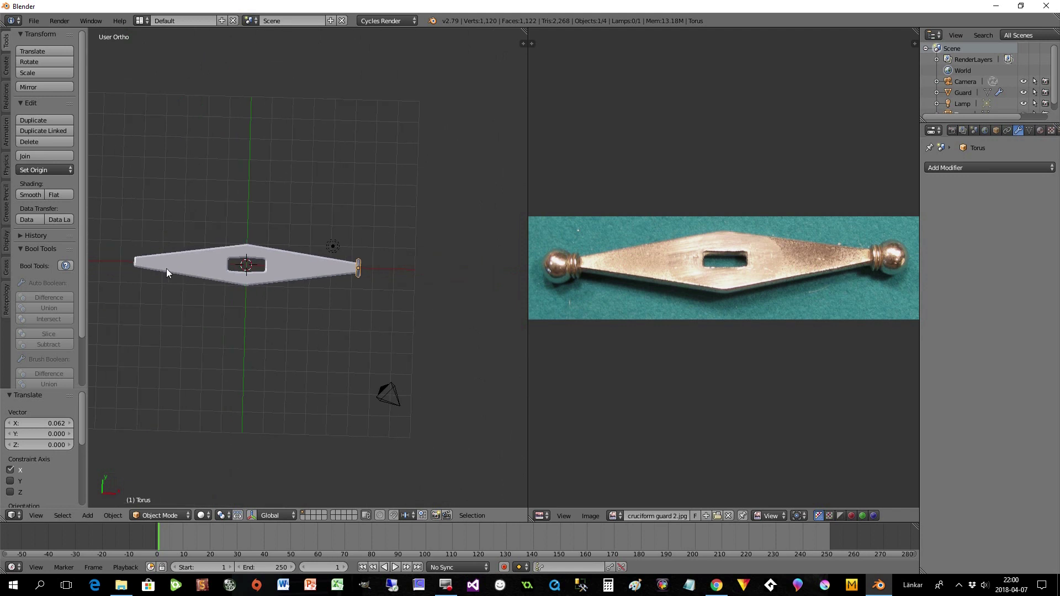
scroll(355, 298, "up", 3)
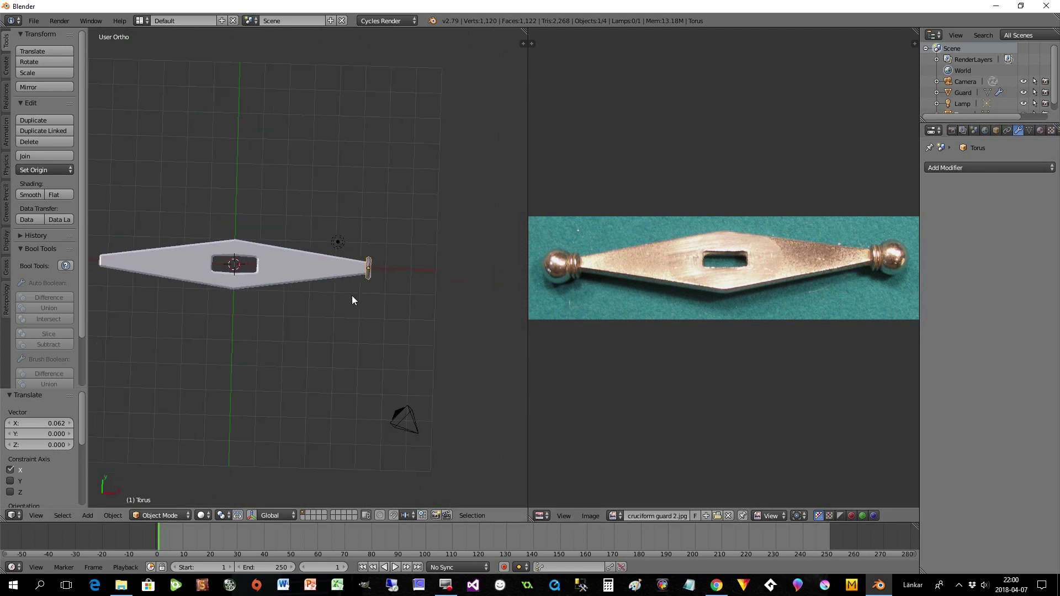
Step: Add a Mirror modifier to the torus with Guard as the mirror object
left_click(933, 167)
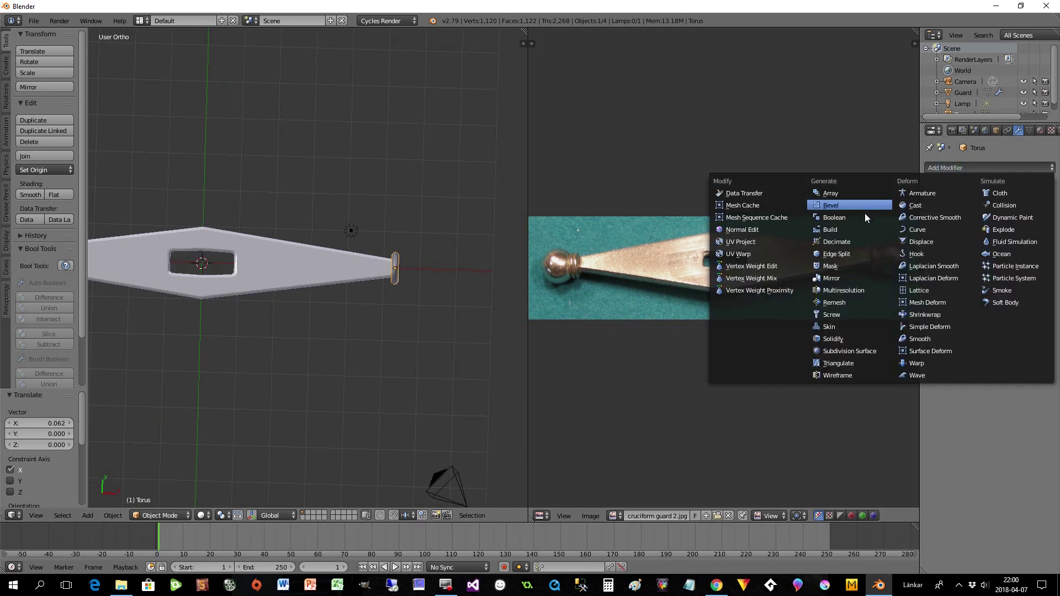
left_click(836, 276)
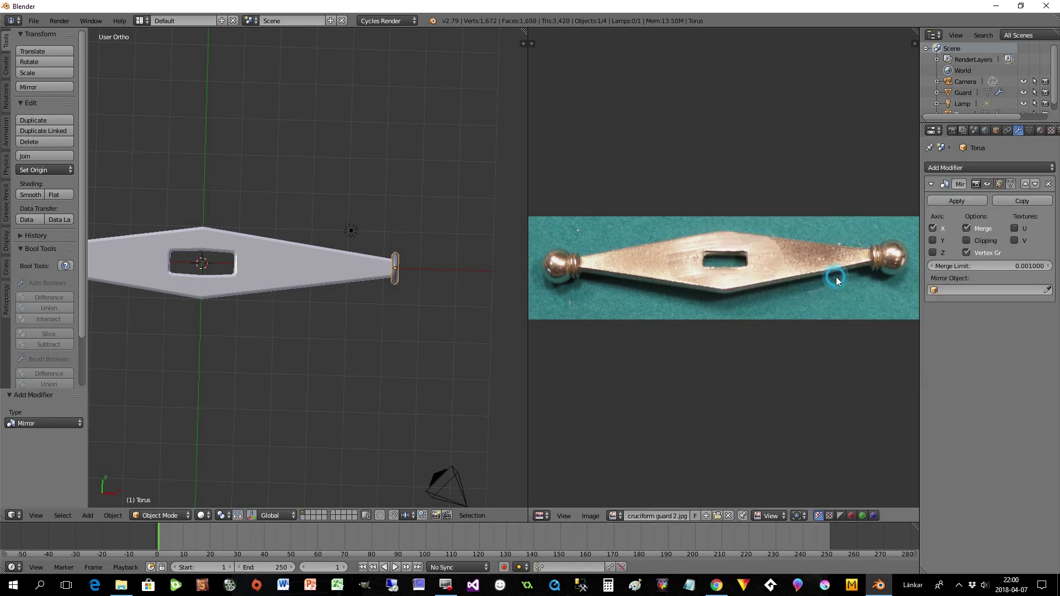
left_click(946, 289)
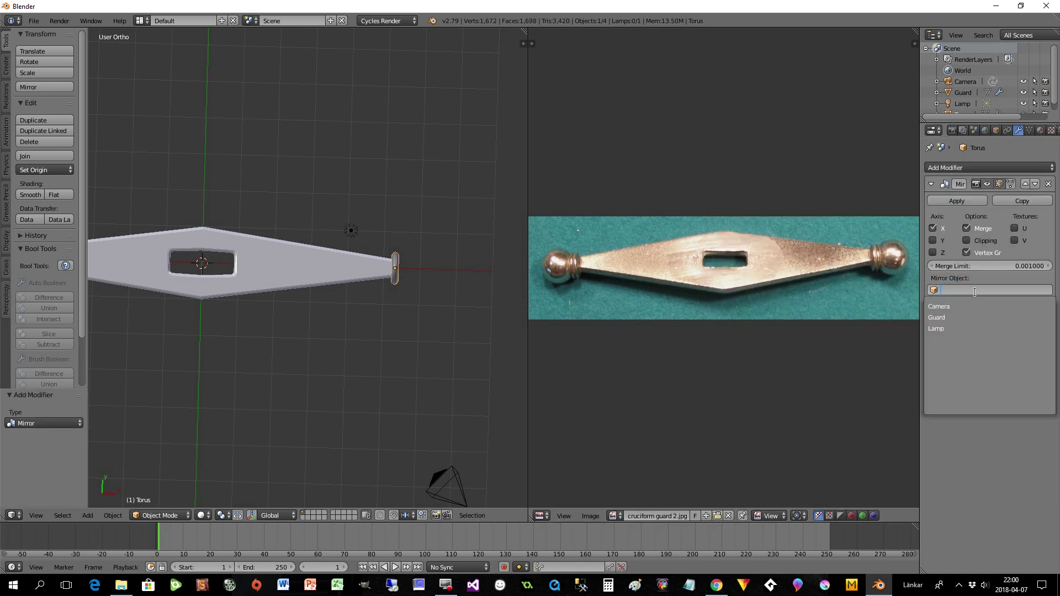
left_click(962, 317)
scroll(263, 369, "down", 3)
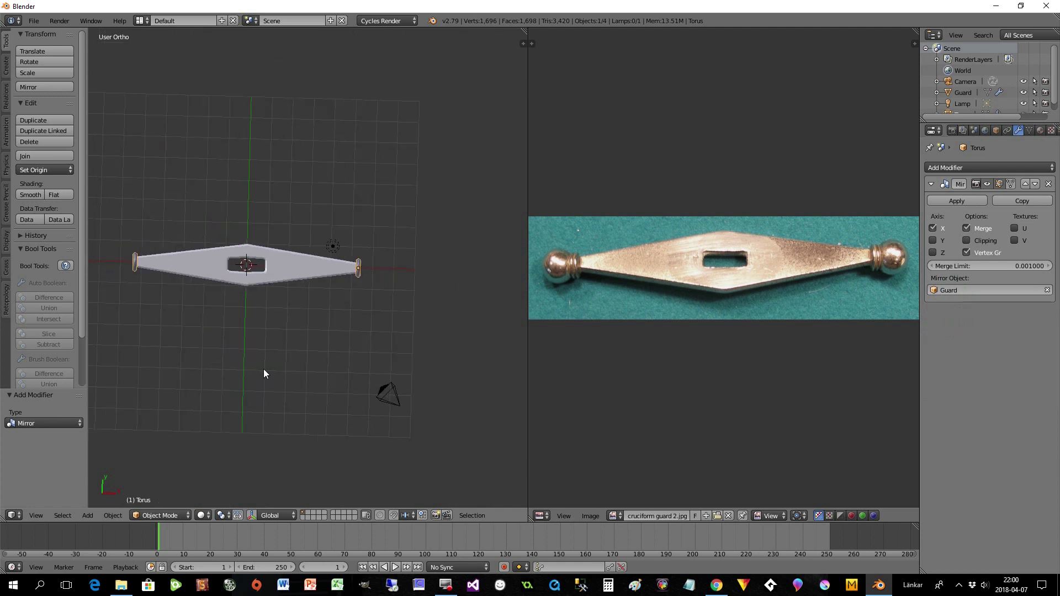
scroll(390, 272, "up", 3)
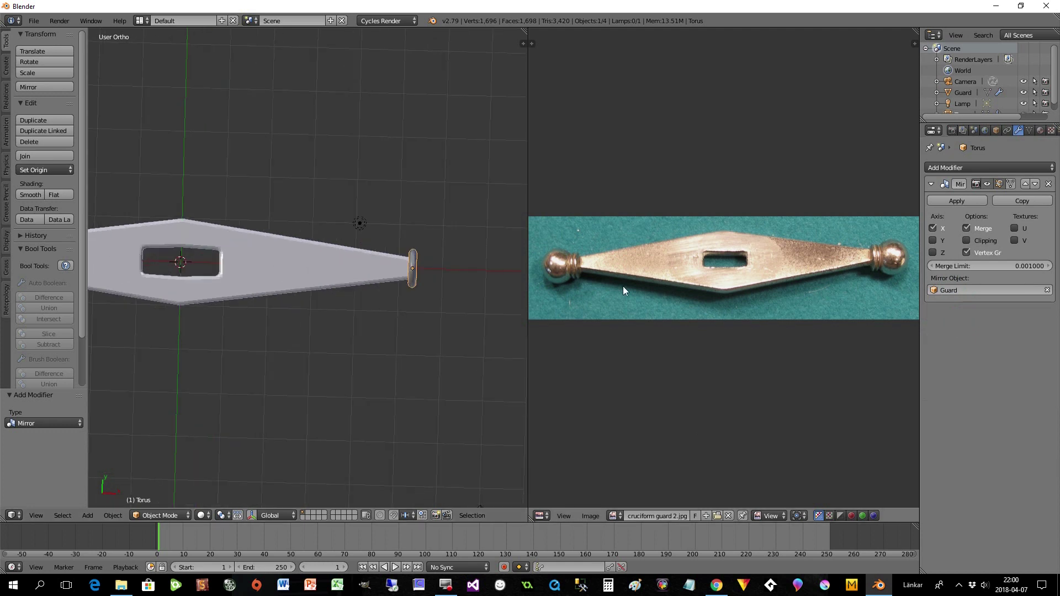
Step: Duplicate the ring and nudge the copy along X right beside the original
middle_click_drag(417, 320, 369, 319, "shift")
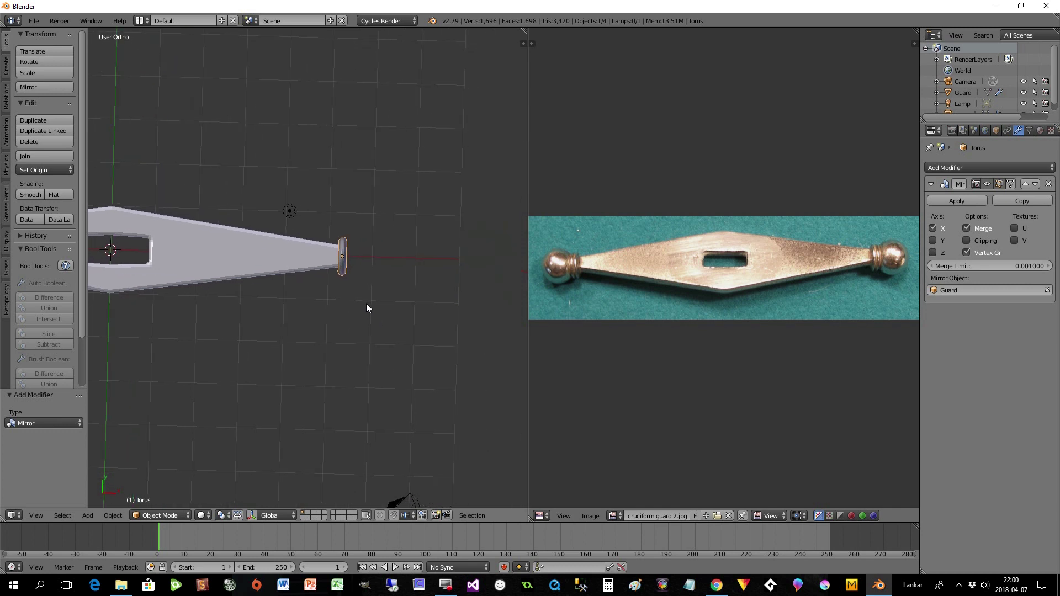
key("shift+d")
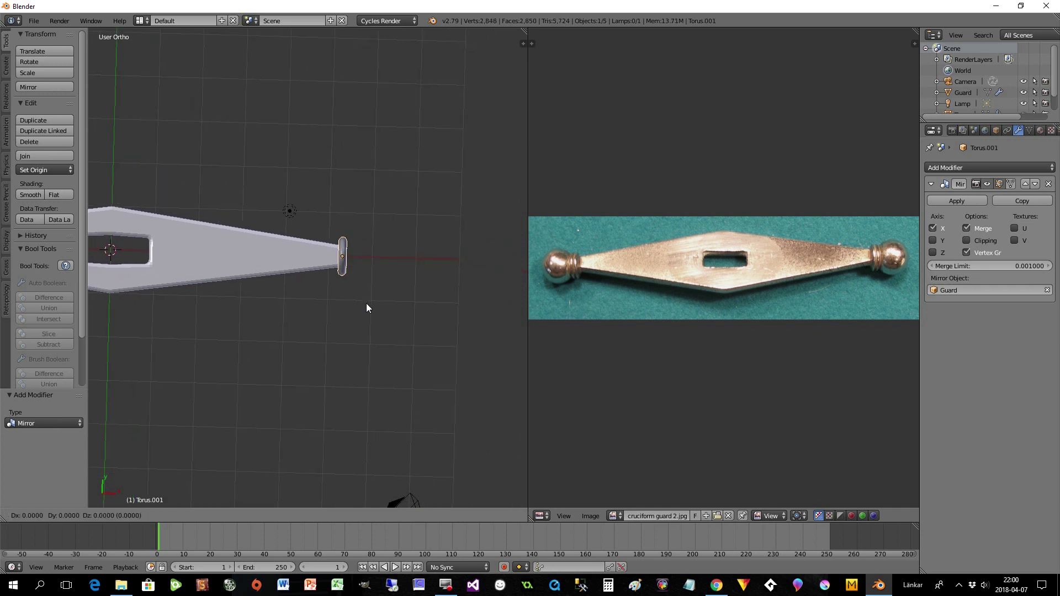
key("x")
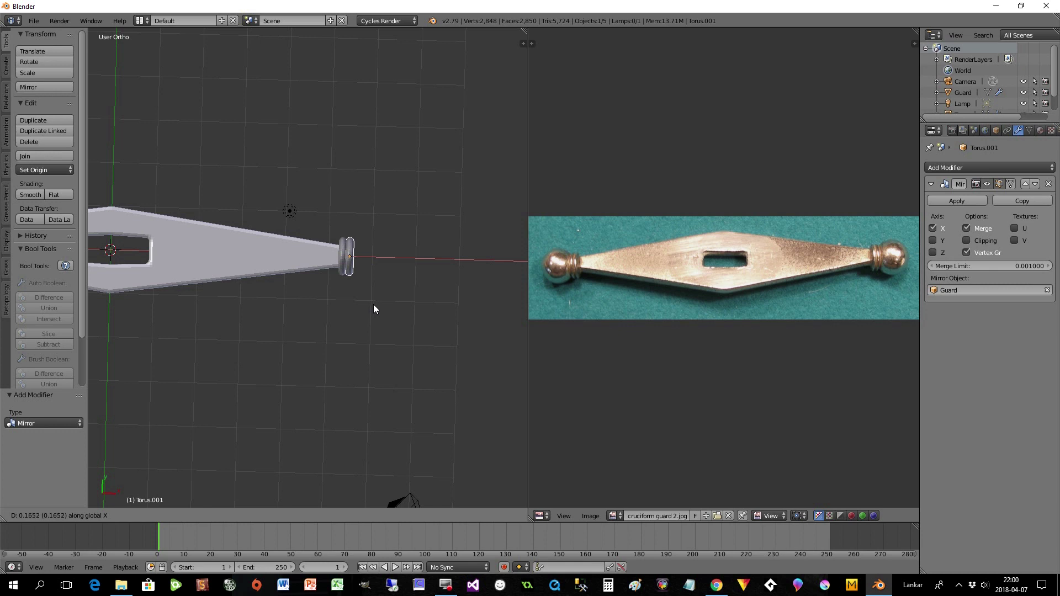
left_click(373, 305)
scroll(374, 305, "up", 6)
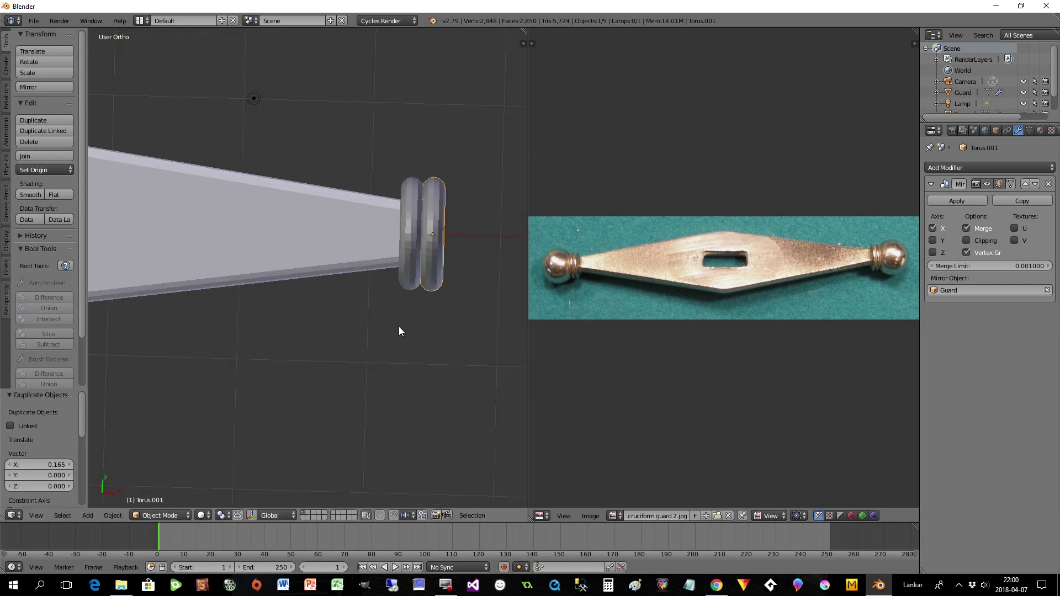
key("g")
key("x")
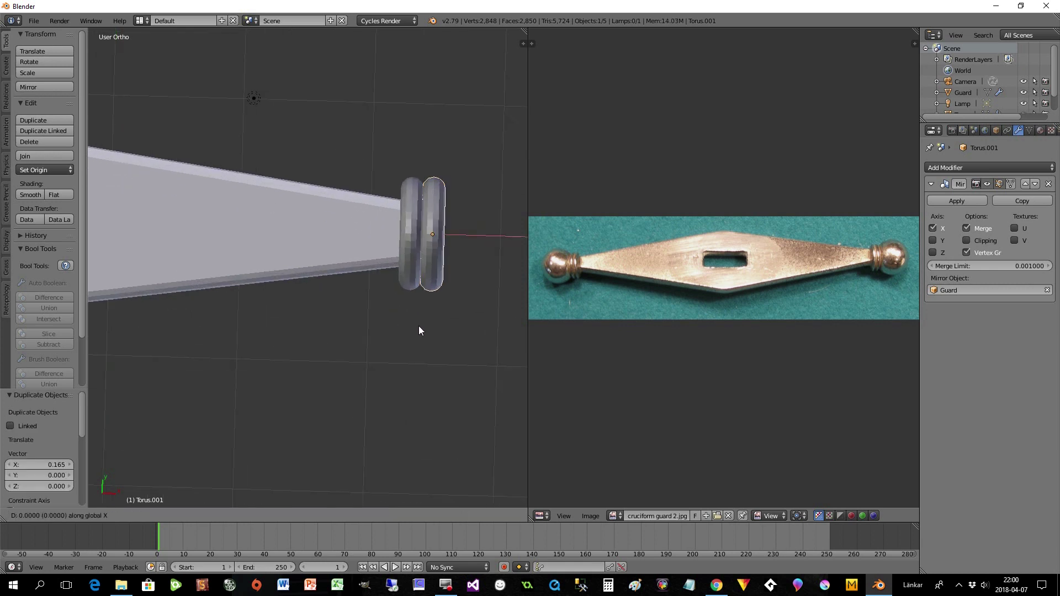
left_click(417, 326)
scroll(436, 305, "down", 3)
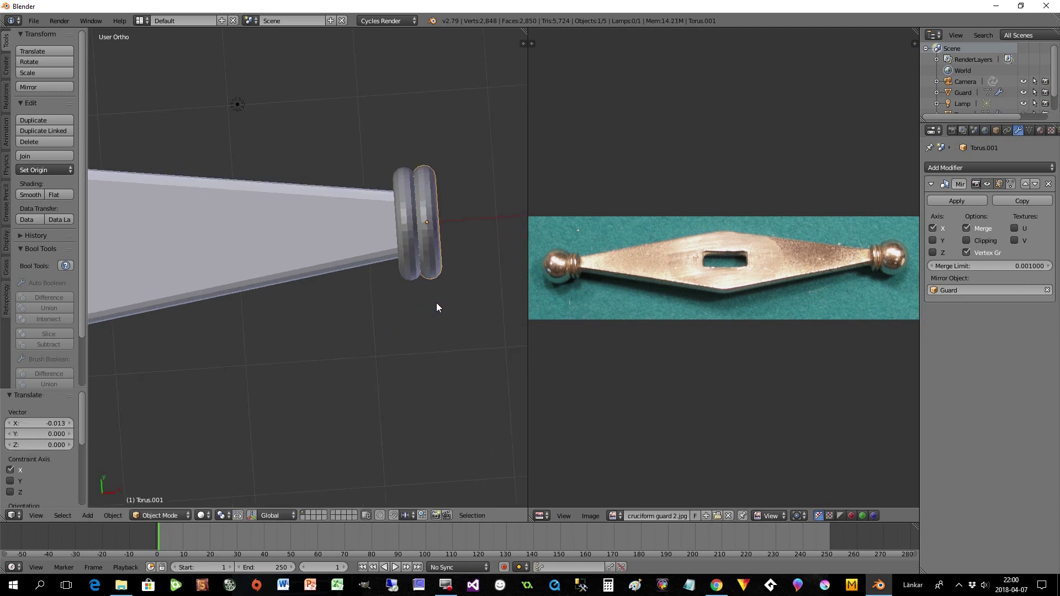
Step: Apply scale on the copied ring, and rotation and scale on the original ring
left_click(114, 515)
mouse_move(127, 434)
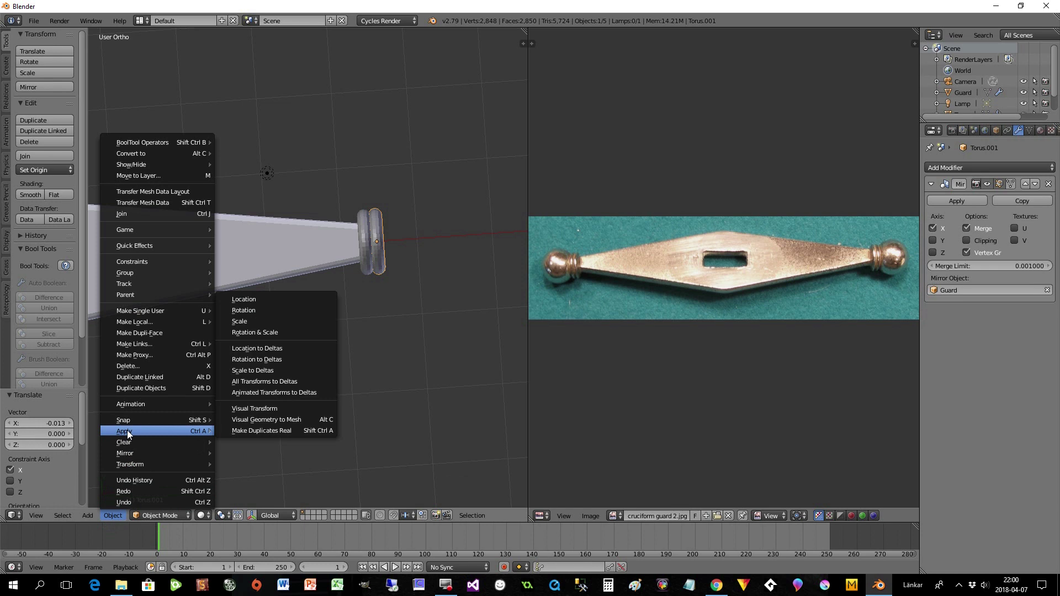
left_click(278, 320)
right_click(363, 253)
left_click(104, 514)
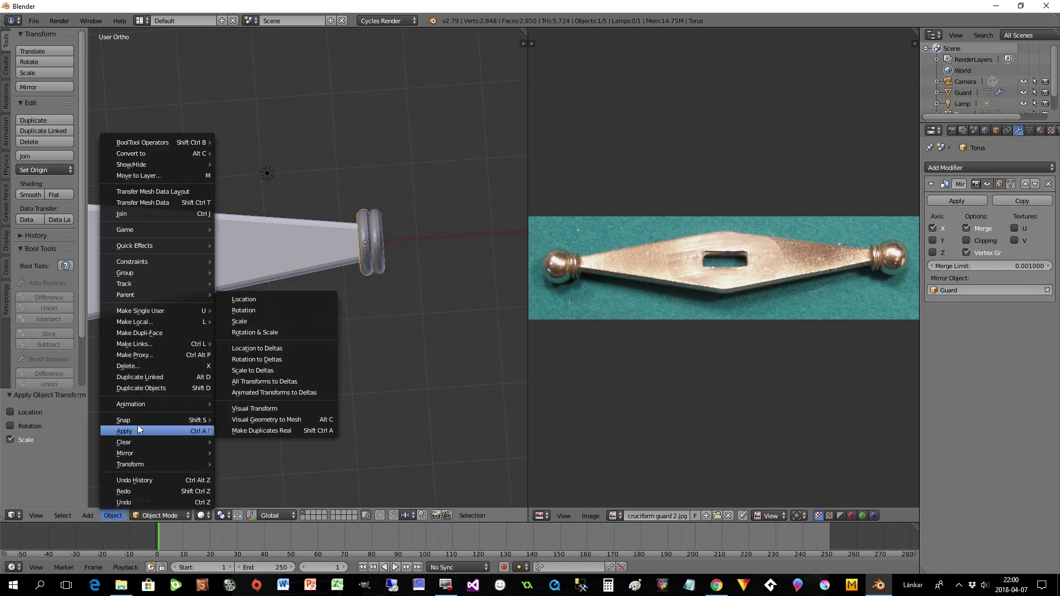
mouse_move(170, 431)
left_click(254, 333)
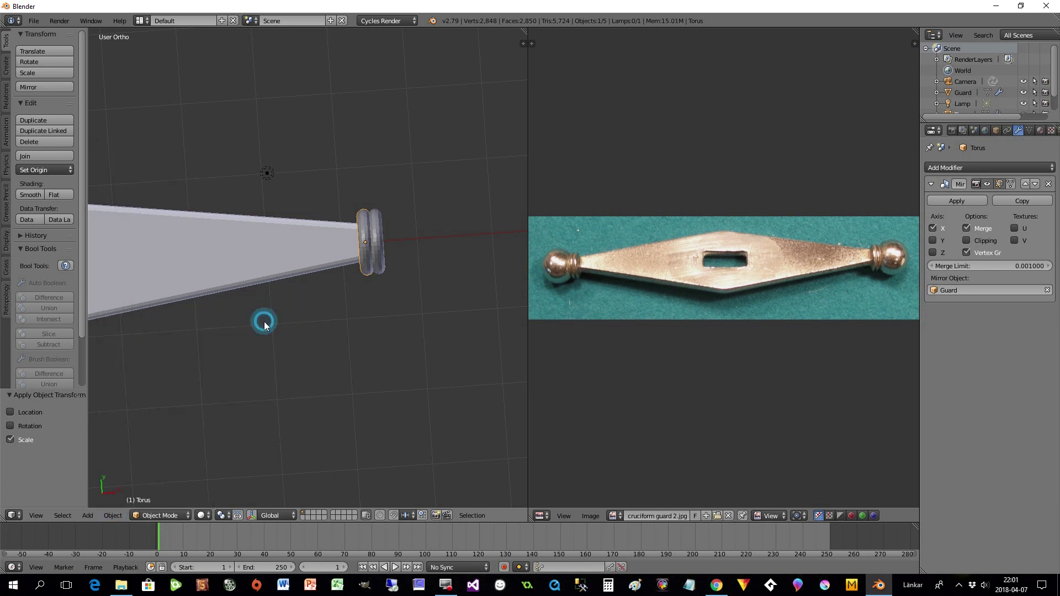
scroll(267, 352, "down", 3)
middle_click_drag(266, 357, 282, 337)
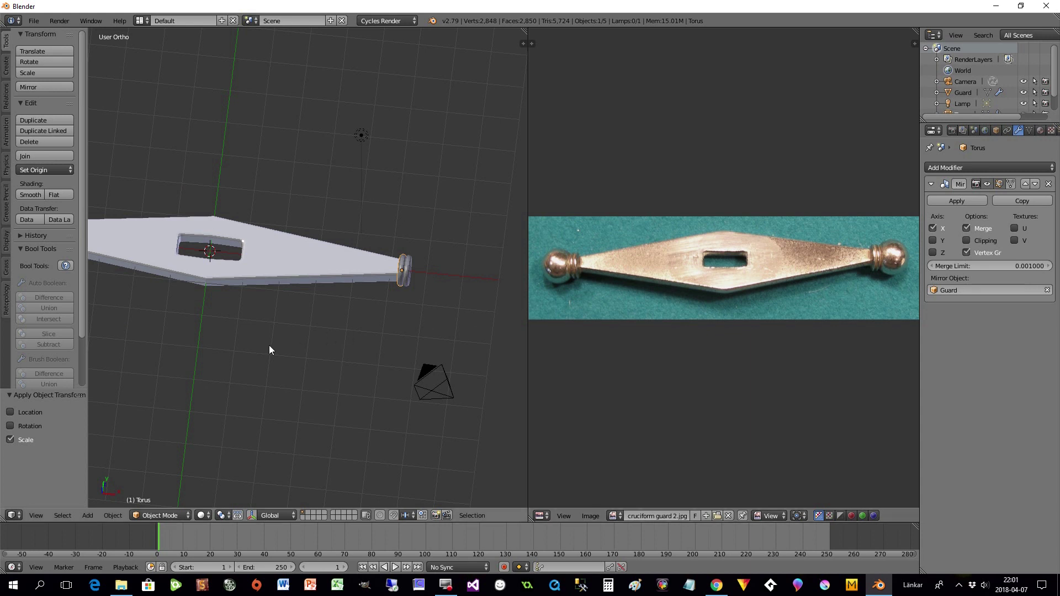
Step: Add a UV sphere and move it along X to the guard's right tip
key("shift+a")
mouse_move(200, 309)
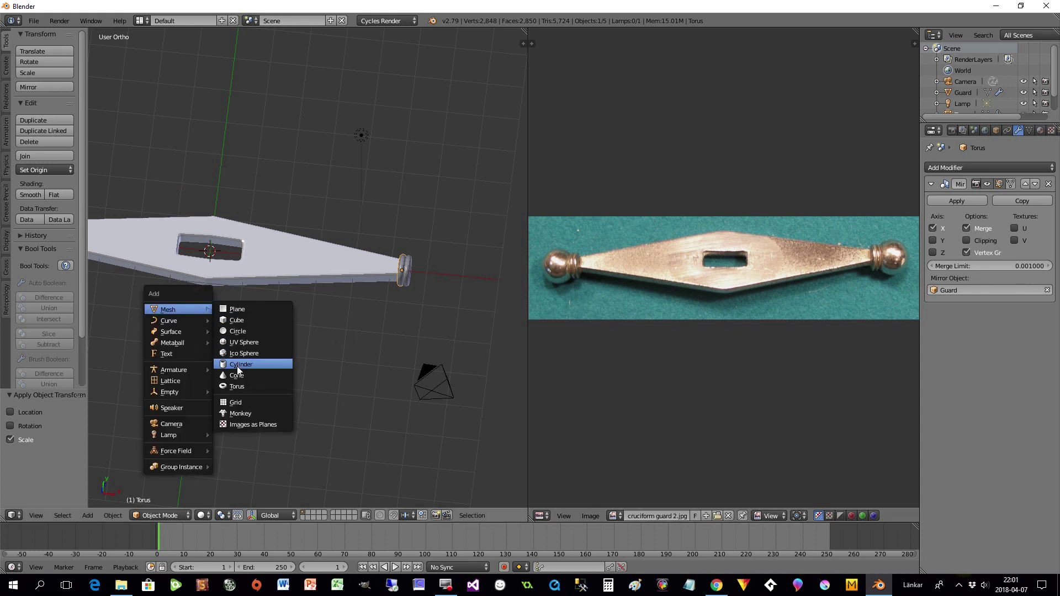
left_click(240, 342)
middle_click_drag(227, 341, 233, 357)
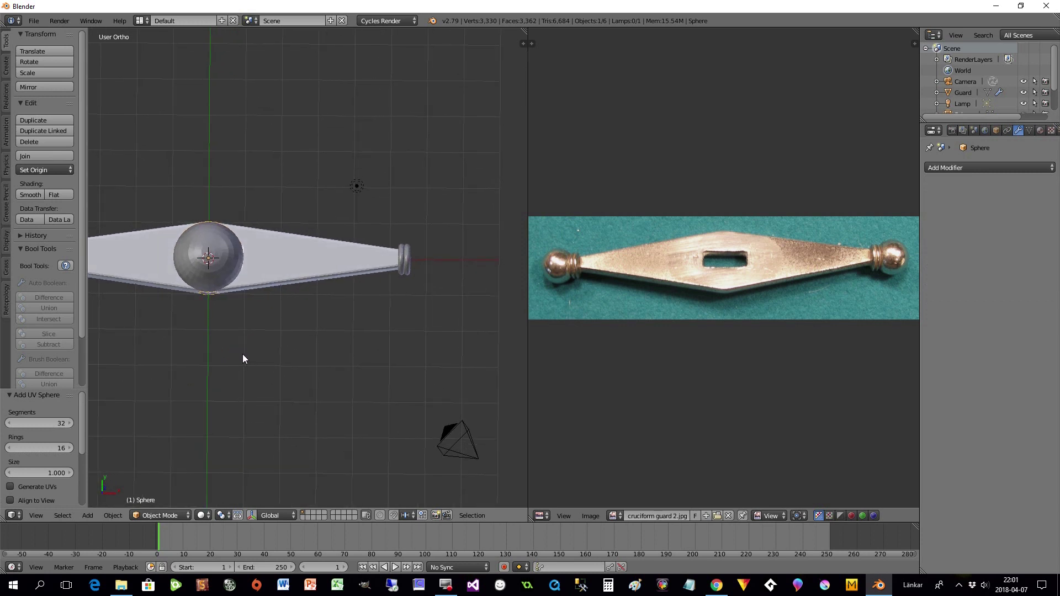
key("g")
key("x")
left_click(450, 362)
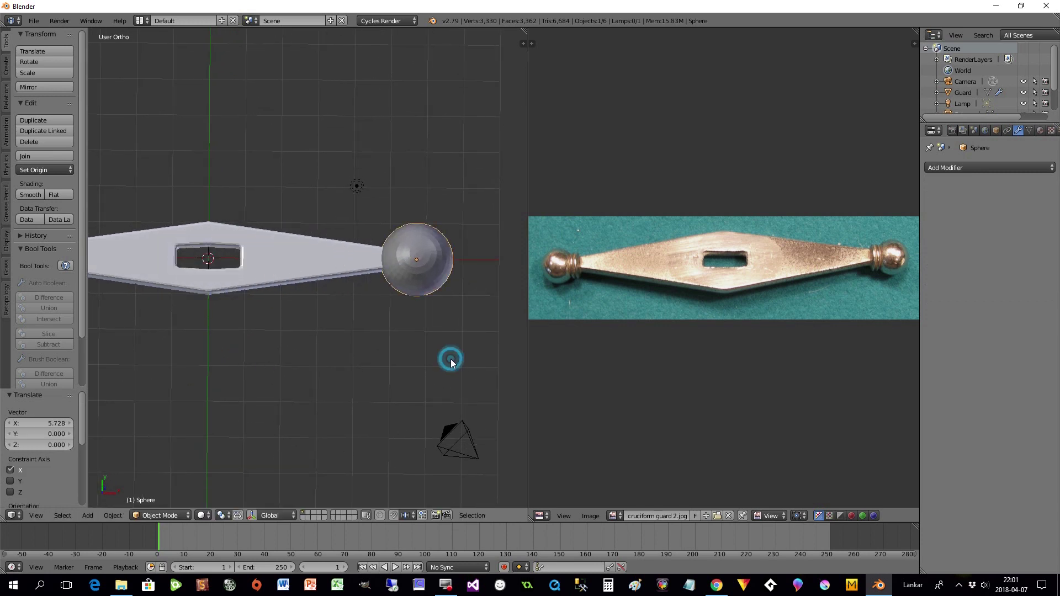
Step: Scale the sphere to 0.533 and nudge it along X just beyond the rings
key("s")
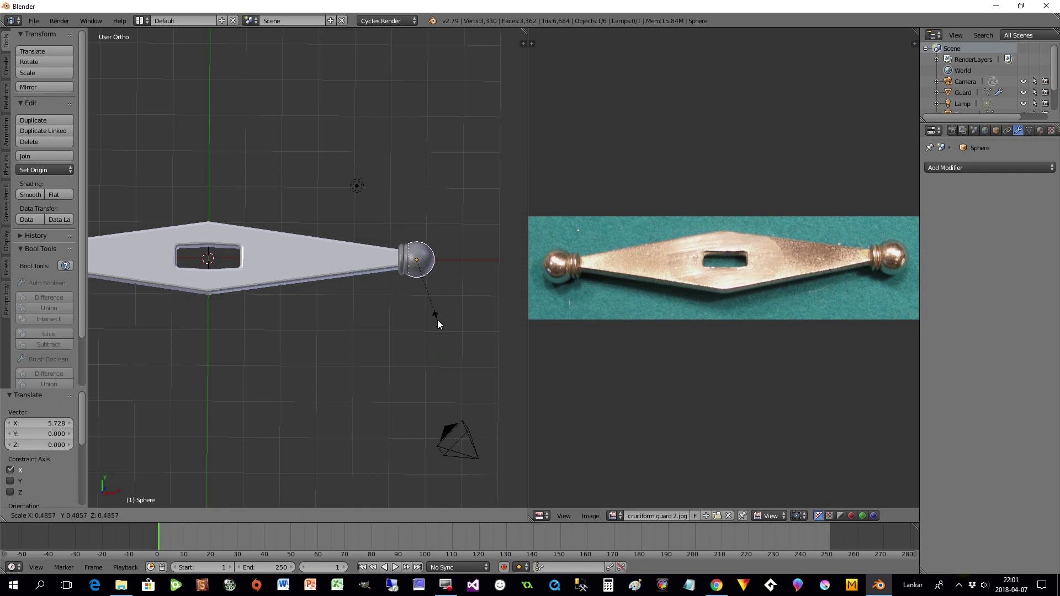
left_click(440, 326)
key("g")
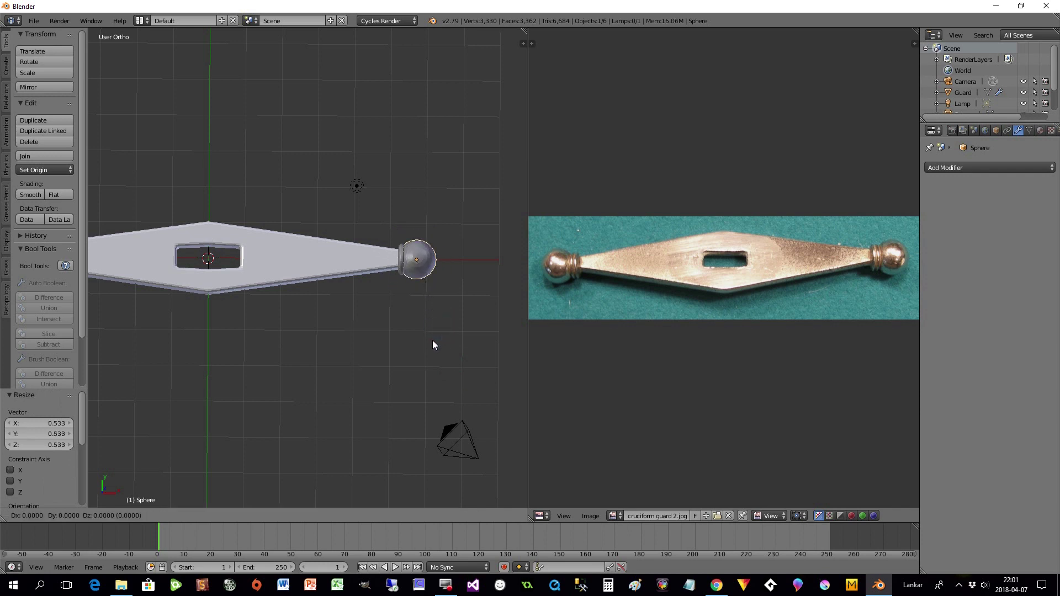
key("x")
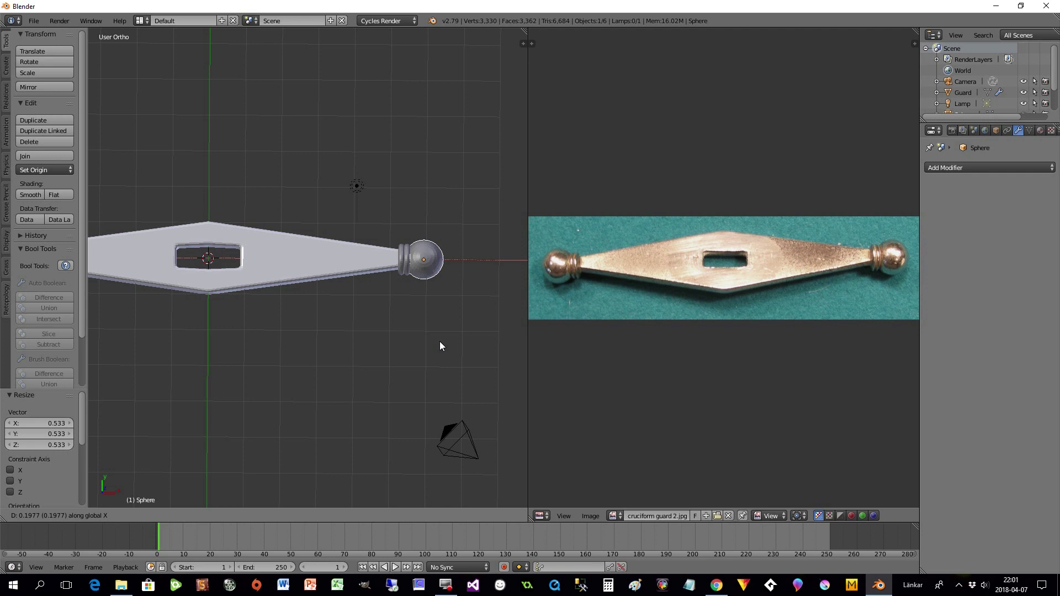
left_click(440, 341)
middle_click_drag(439, 342, 407, 298)
Step: Apply the sphere's scale and give it smooth shading
left_click(112, 515)
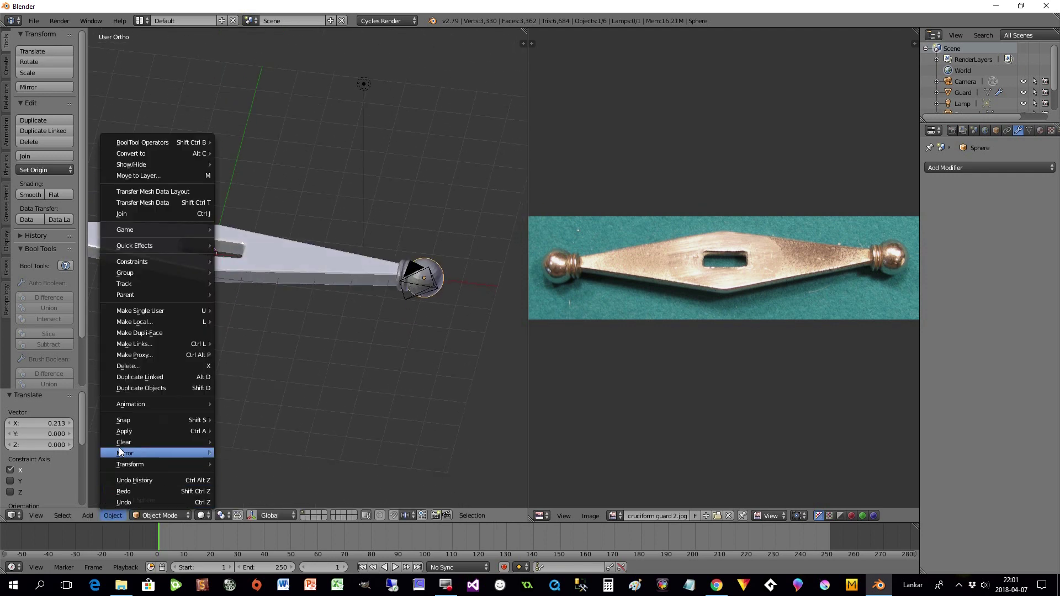
mouse_move(122, 431)
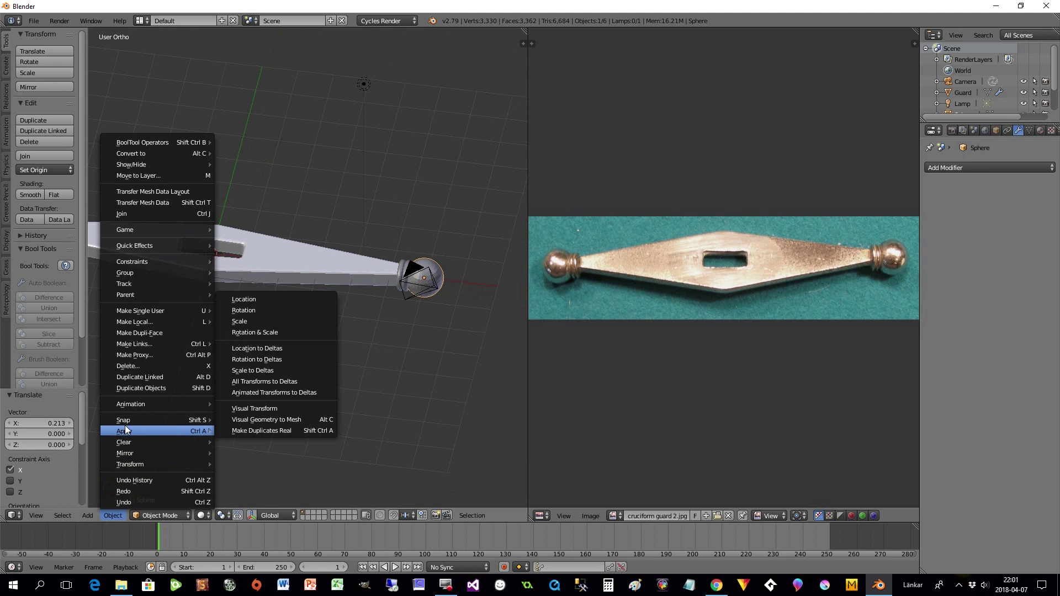
left_click(260, 321)
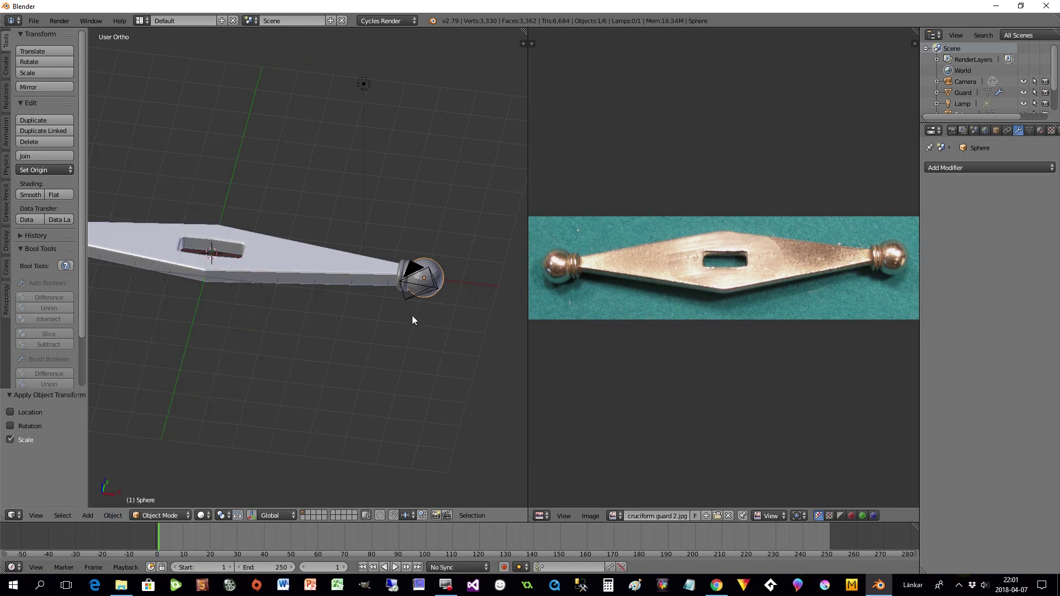
scroll(237, 320, "up", 1)
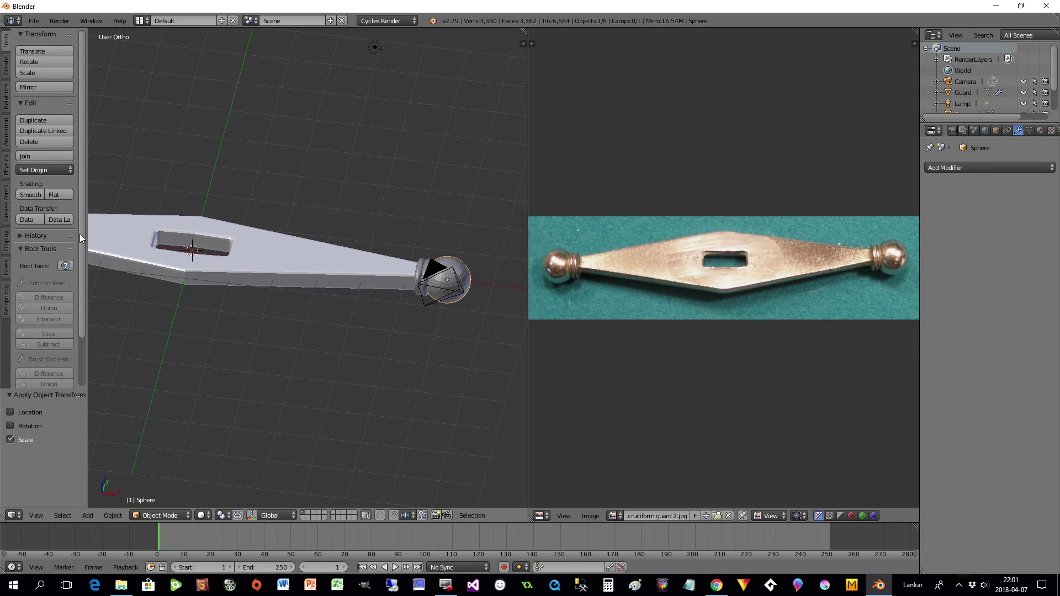
left_click(27, 194)
right_click(423, 273)
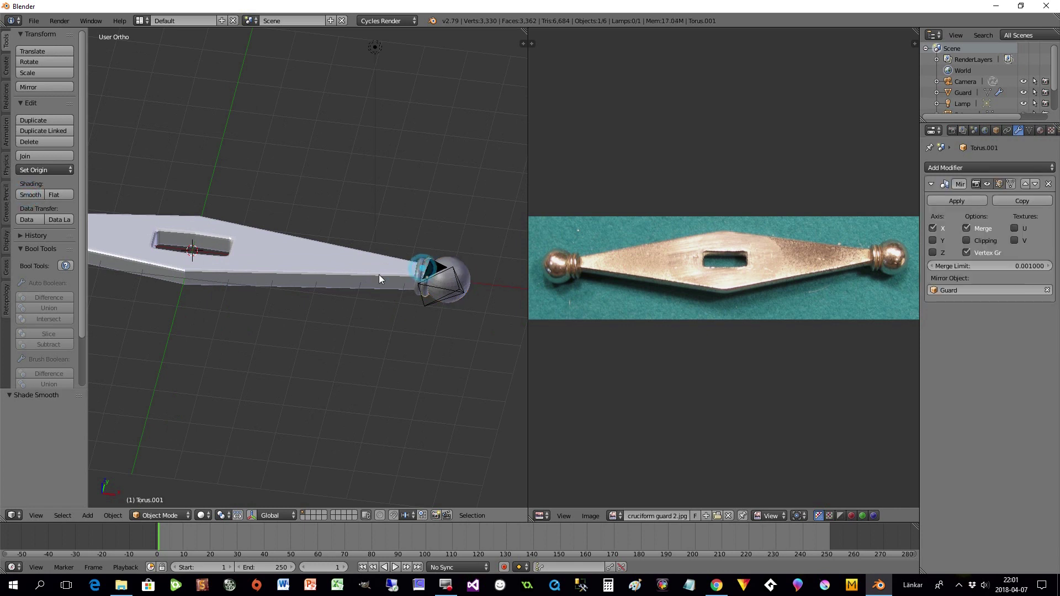
right_click(423, 275)
scroll(245, 249, "down", 1)
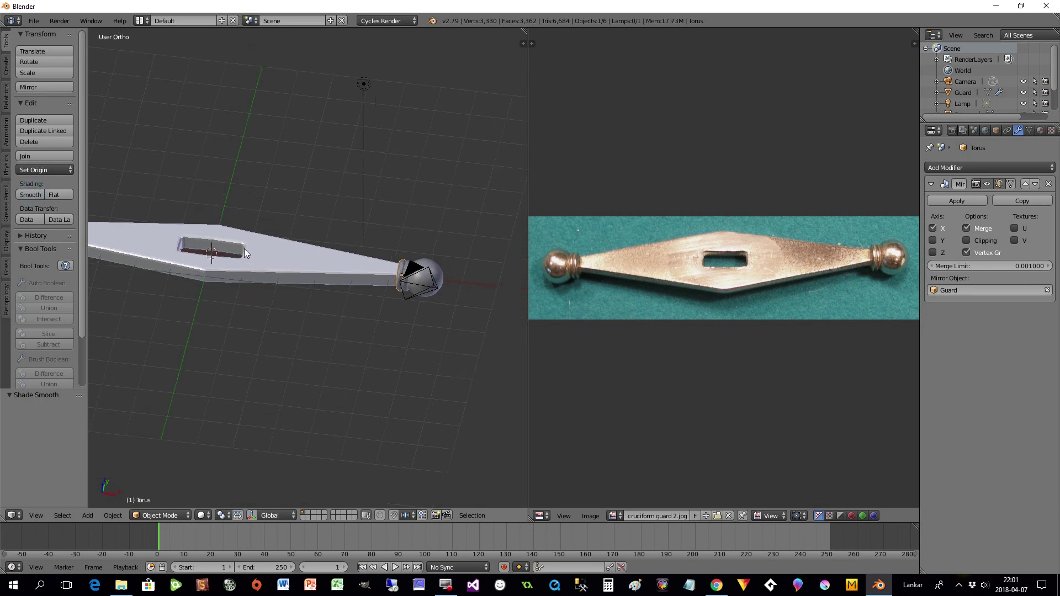
middle_click_drag(257, 331, 342, 325)
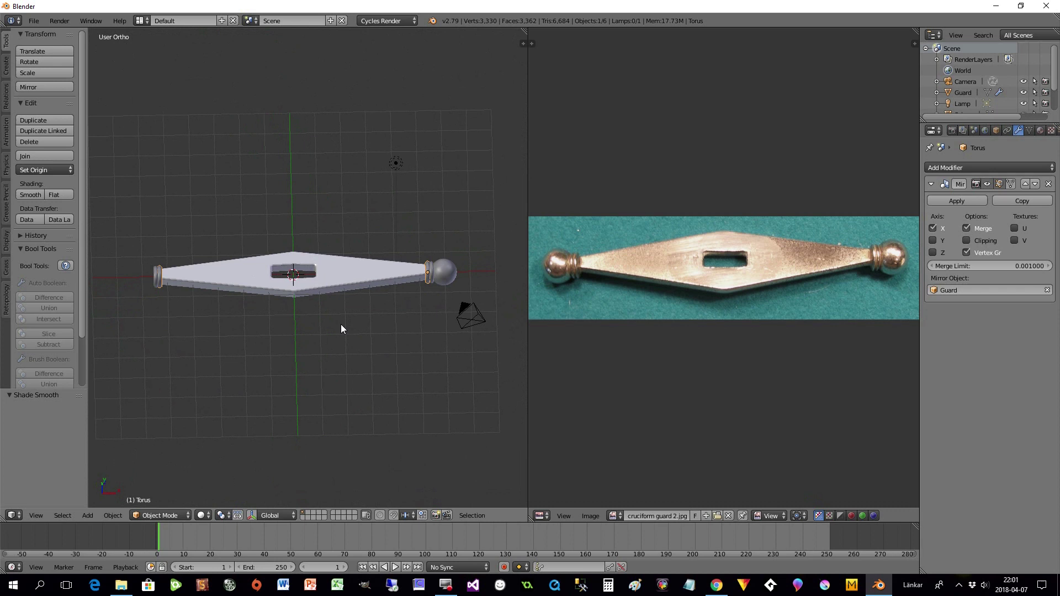
Step: Give the sphere a Mirror modifier using Guard as the mirror object
right_click(449, 273)
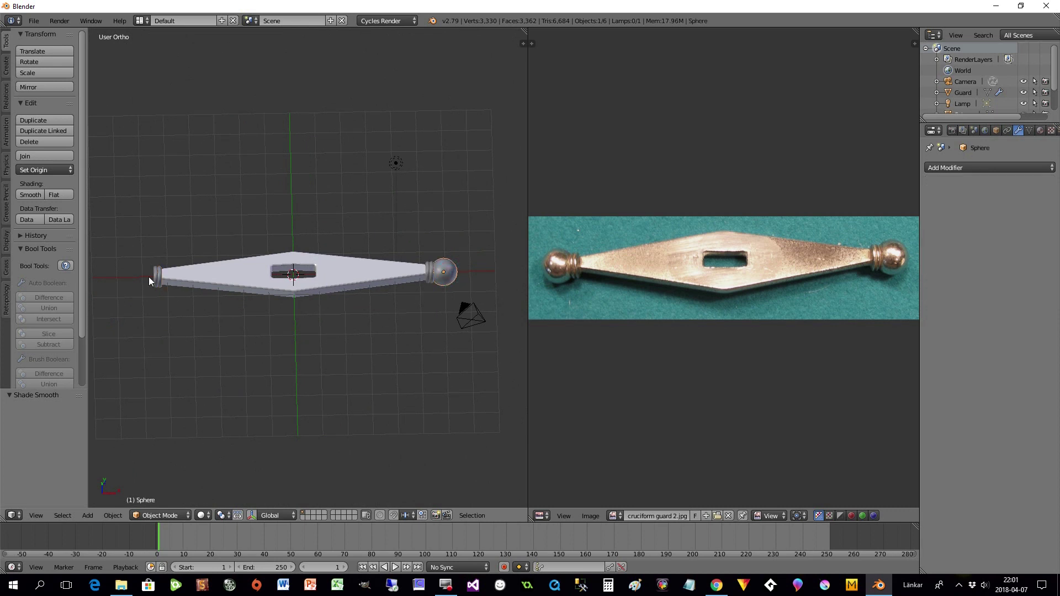
left_click(940, 168)
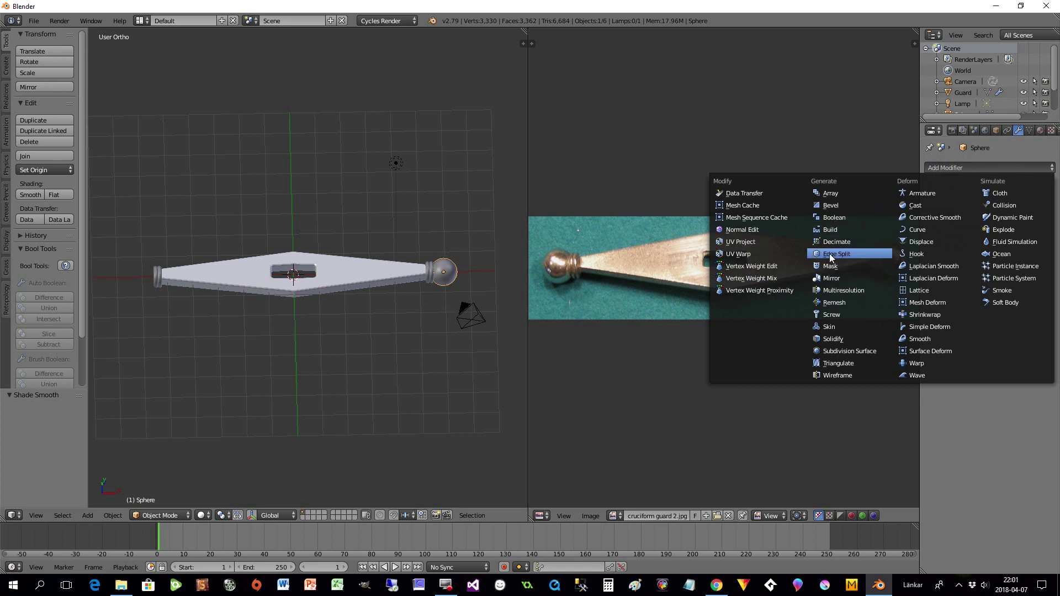
left_click(833, 278)
left_click(940, 291)
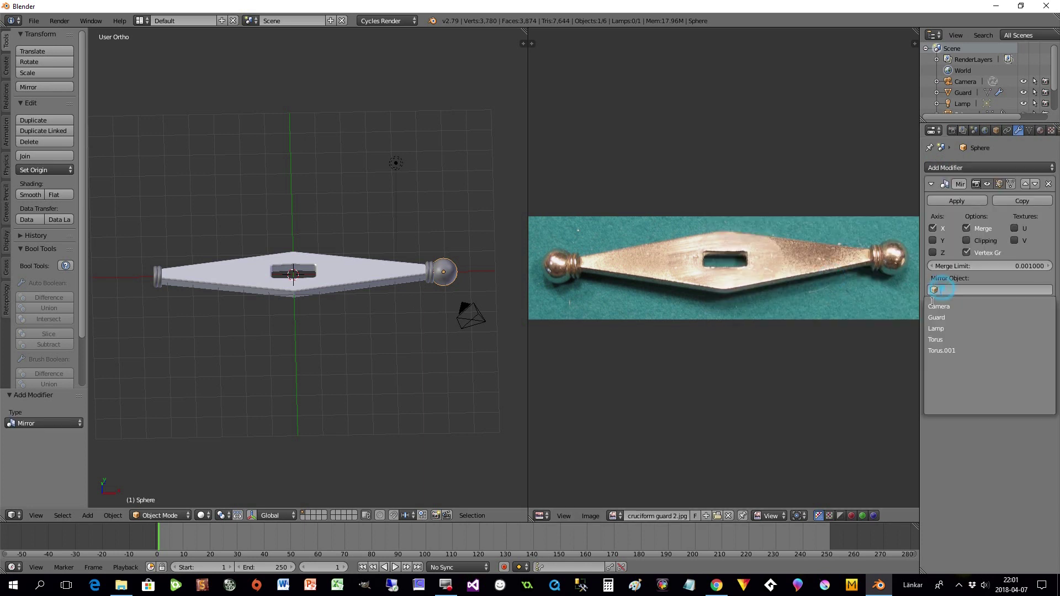
left_click(939, 318)
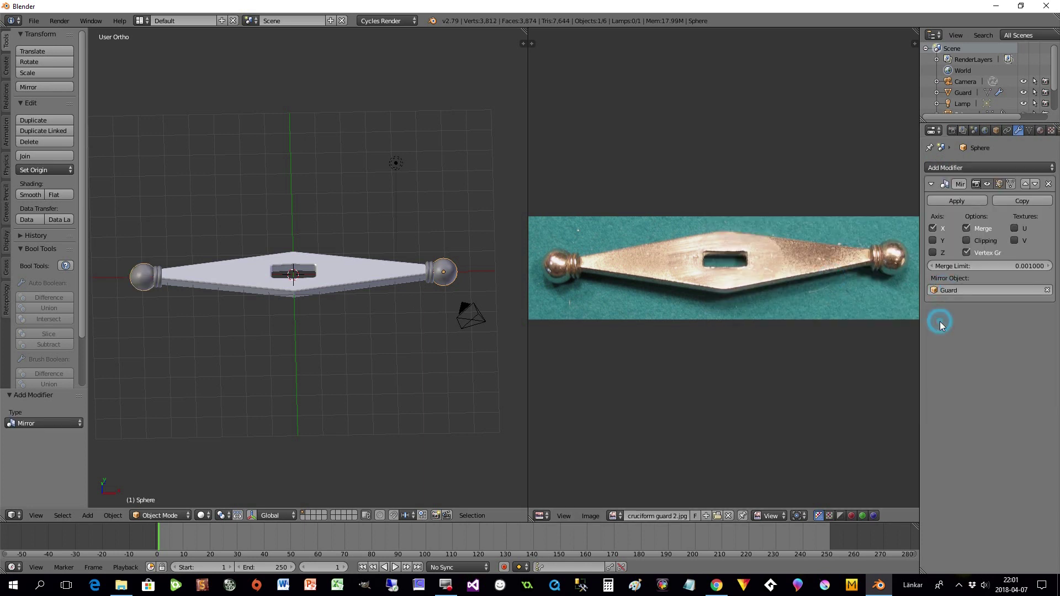
middle_click_drag(372, 317, 328, 298)
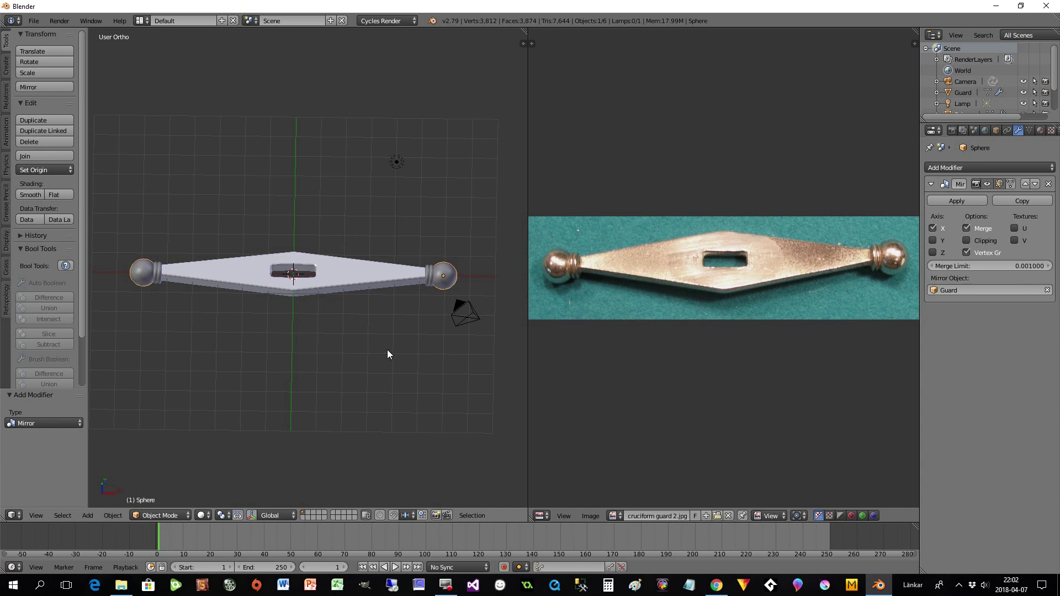
Step: Enable Background Images in the view sidebar and add a new image slot
key("n")
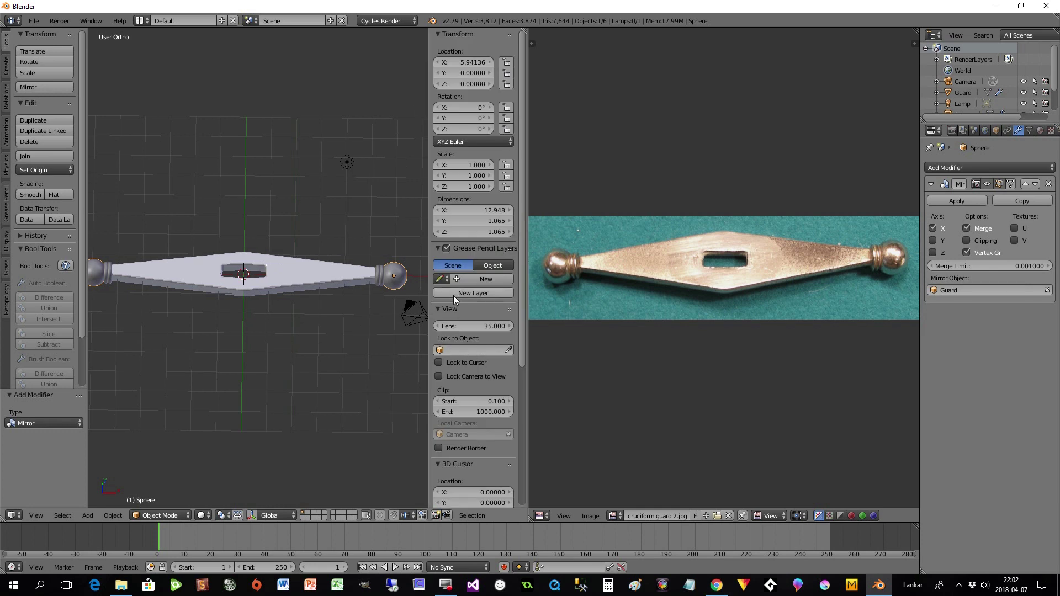
scroll(453, 296, "down", 8)
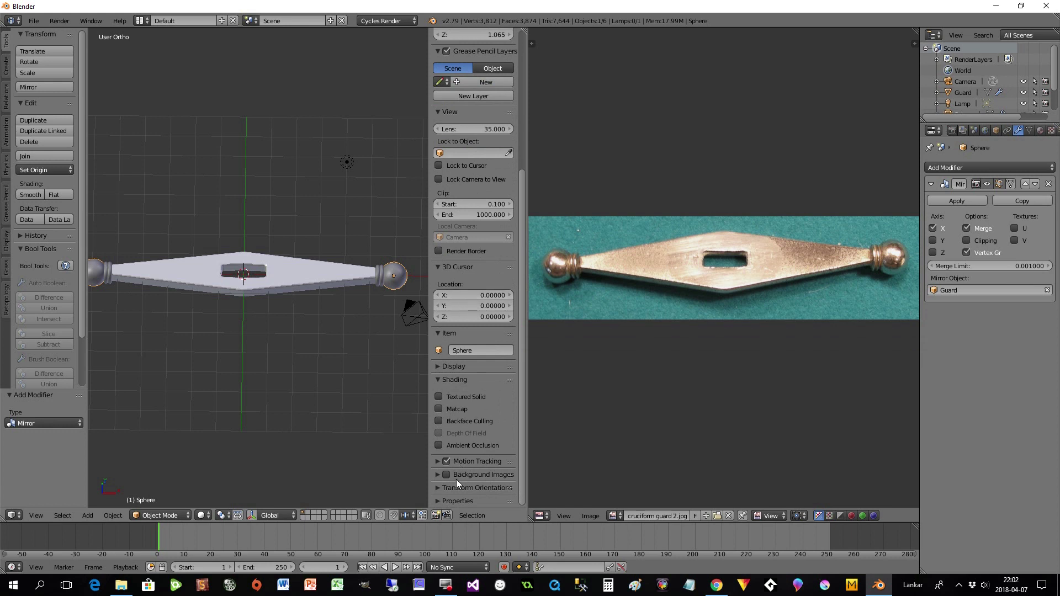
left_click(446, 476)
left_click(438, 475)
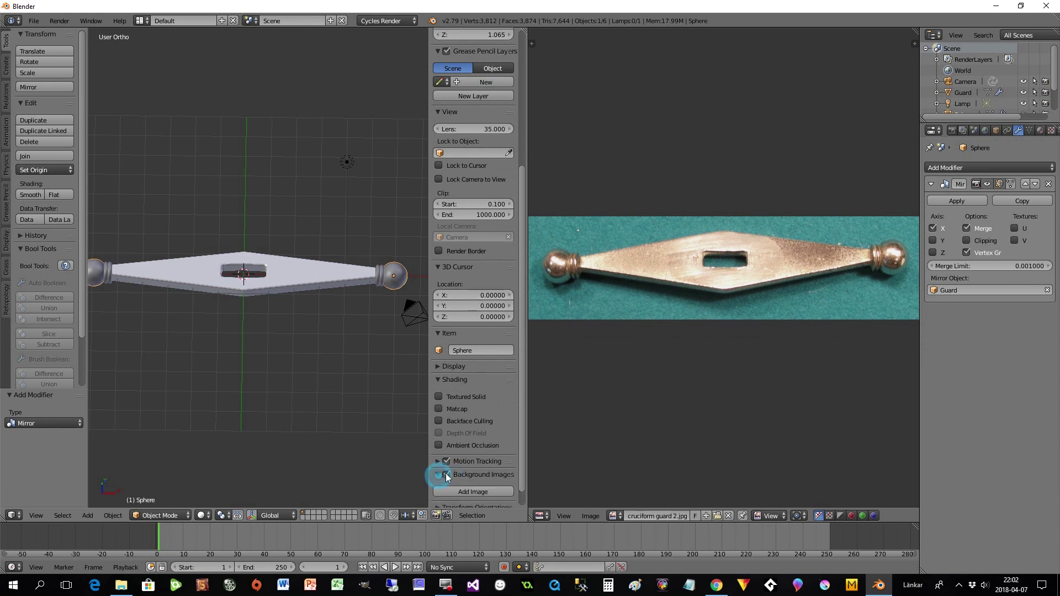
left_click_drag(519, 400, 524, 495)
left_click(481, 471)
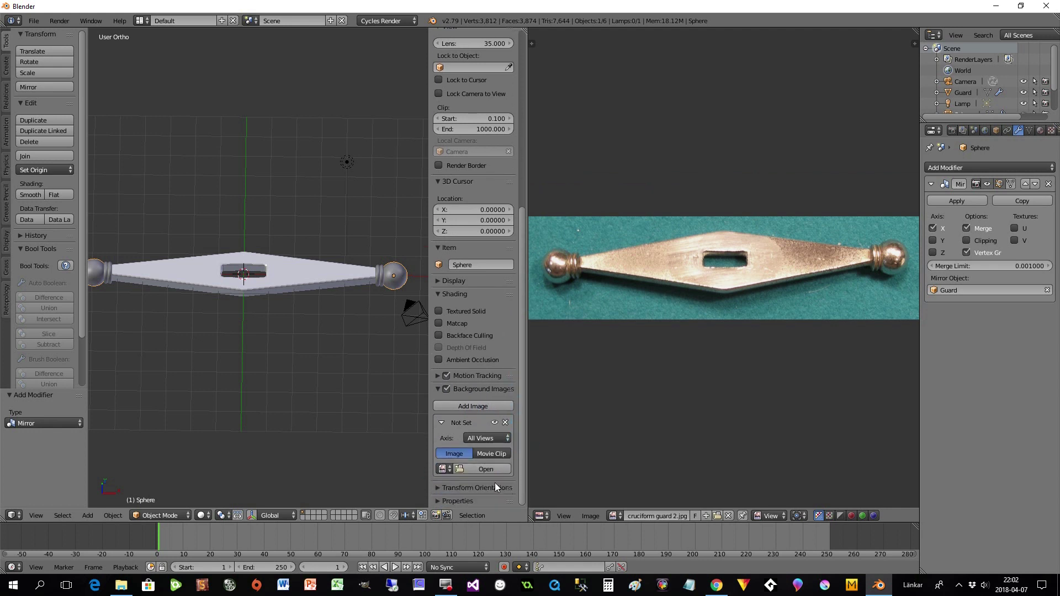
Step: Load WW1-George-5th-Scottish-Cross-Hilt-Sword.jpg from the Broadsword folder as the background
left_click(485, 468)
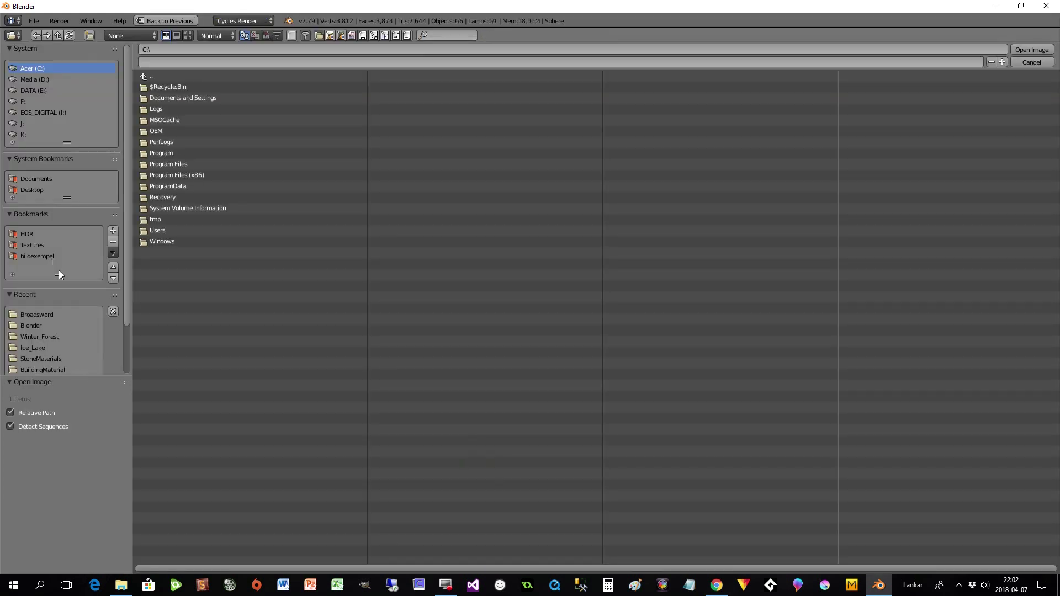
left_click(38, 315)
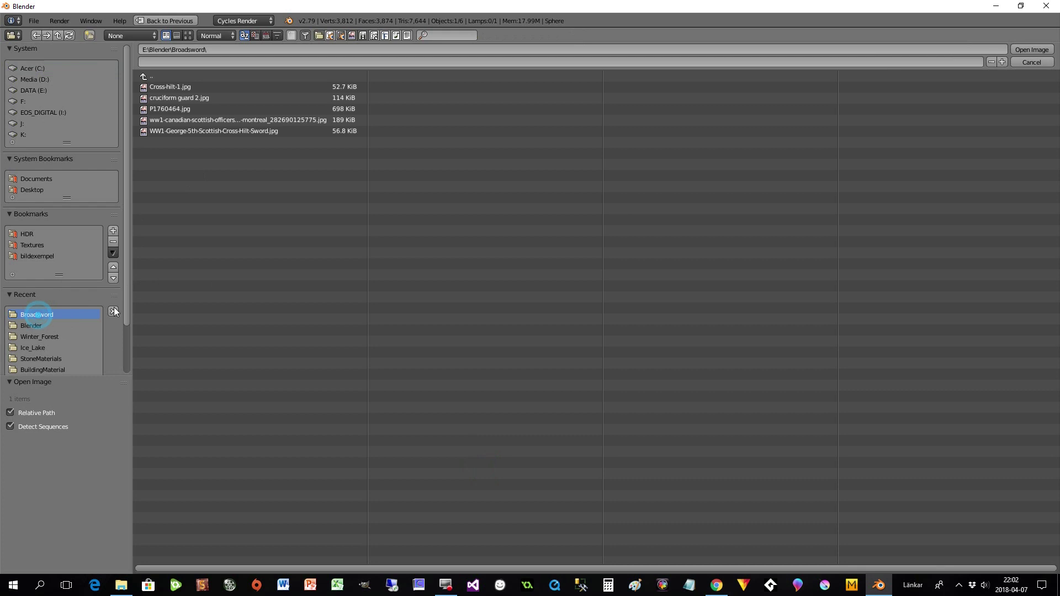
left_click(187, 36)
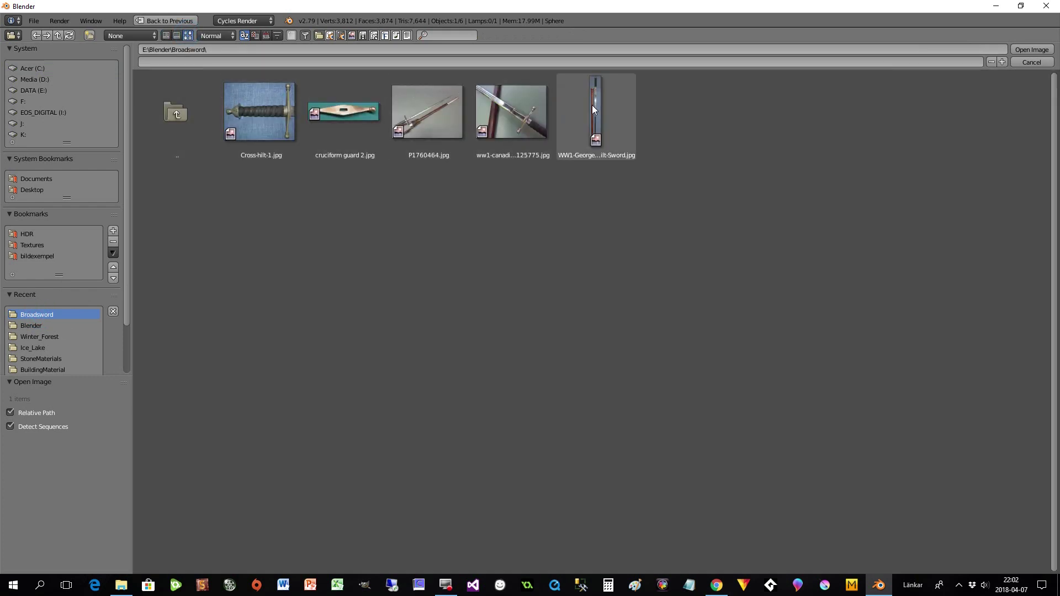
double_click(601, 118)
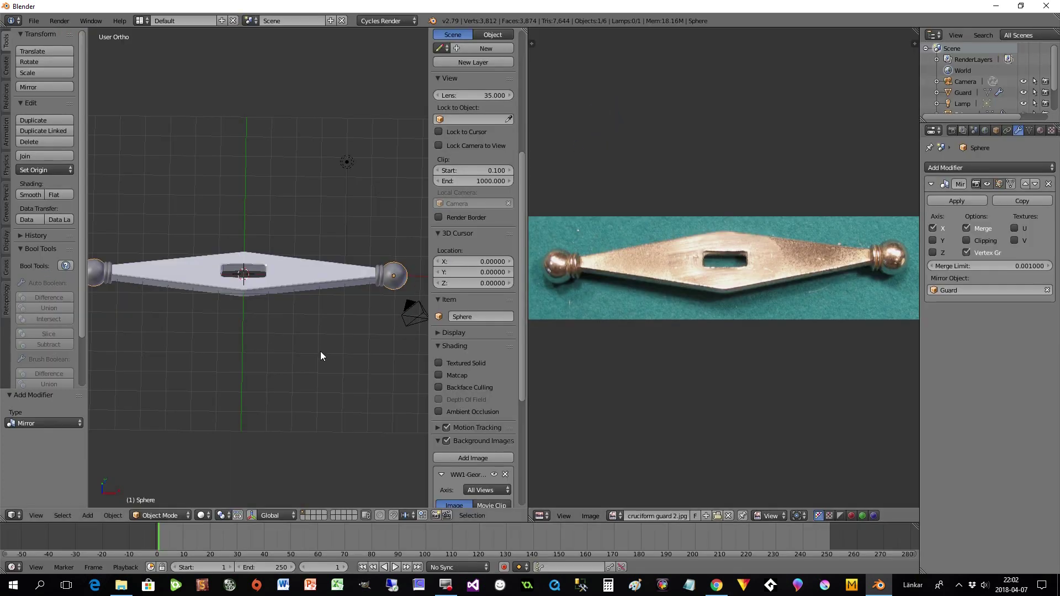
Step: Switch to Front view and tick Flip V on the background image
left_click(36, 515)
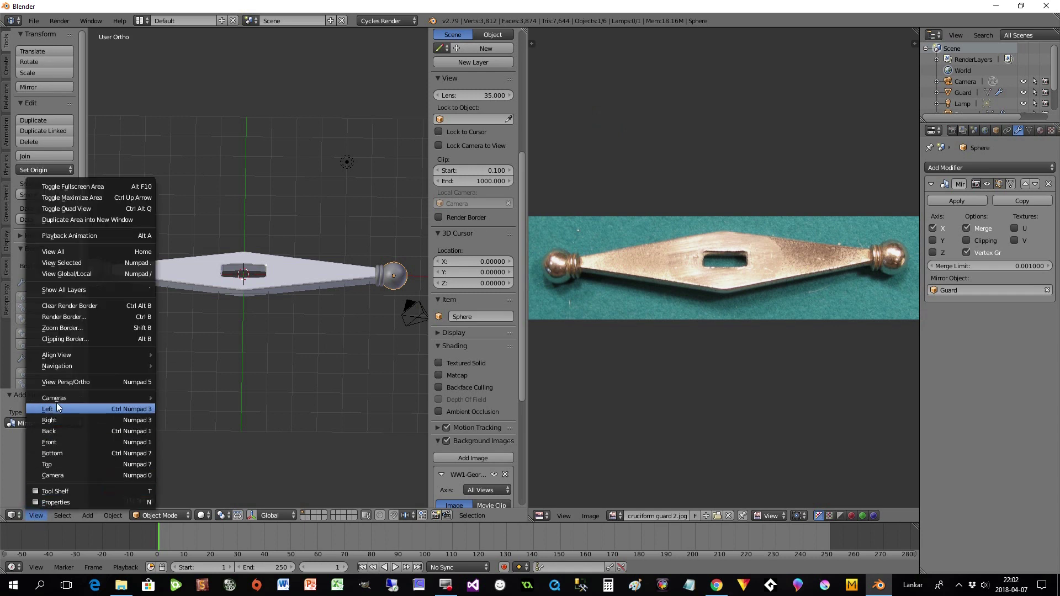
left_click(64, 442)
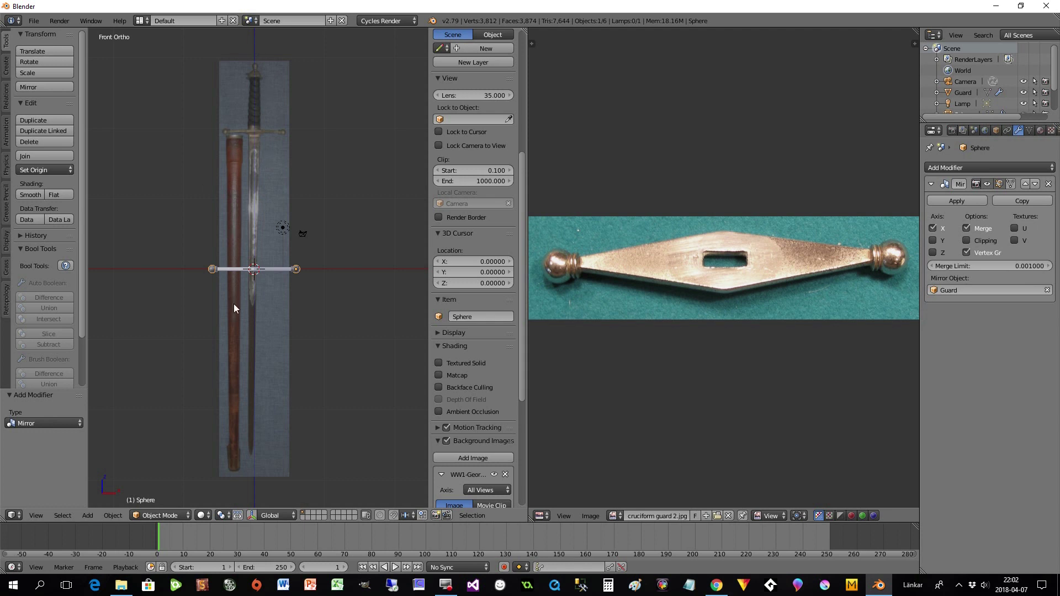
left_click_drag(519, 395, 514, 515)
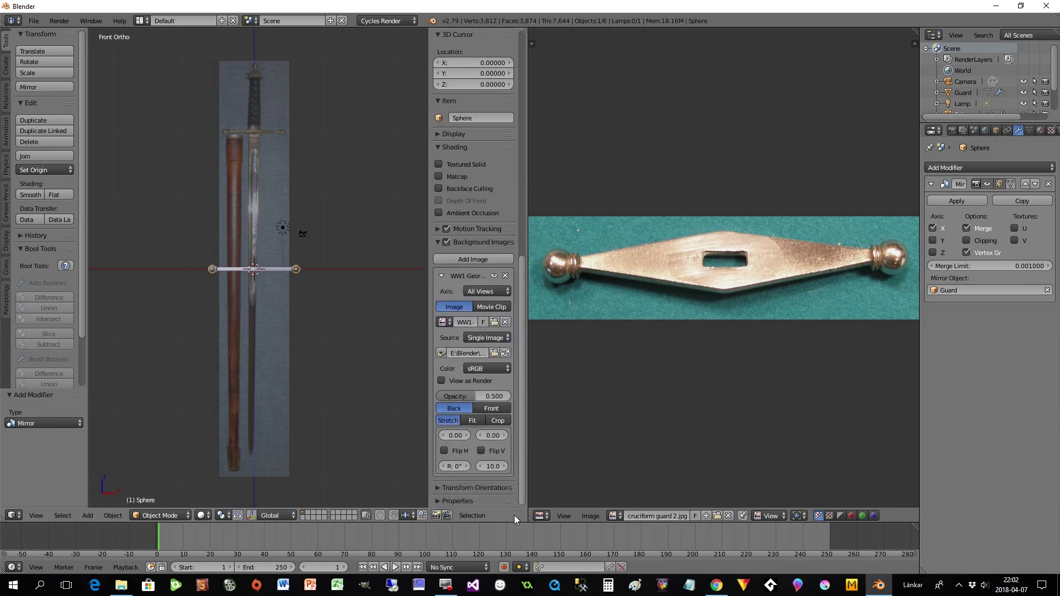
left_click(481, 450)
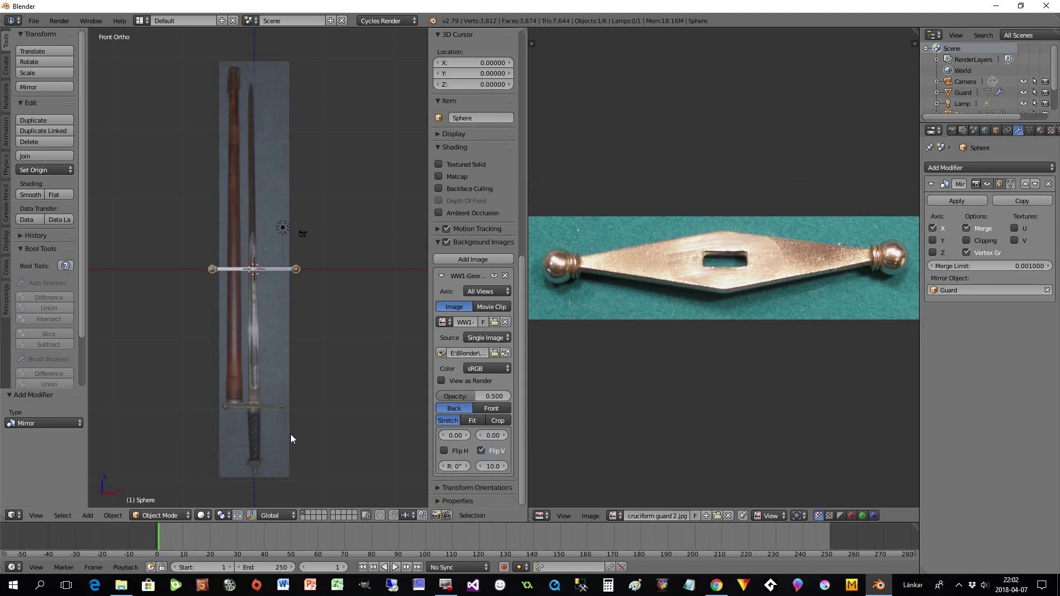
Step: Enlarge the reference image to size 14.1 with an initial Y offset of 5
left_click_drag(493, 435, 581, 436)
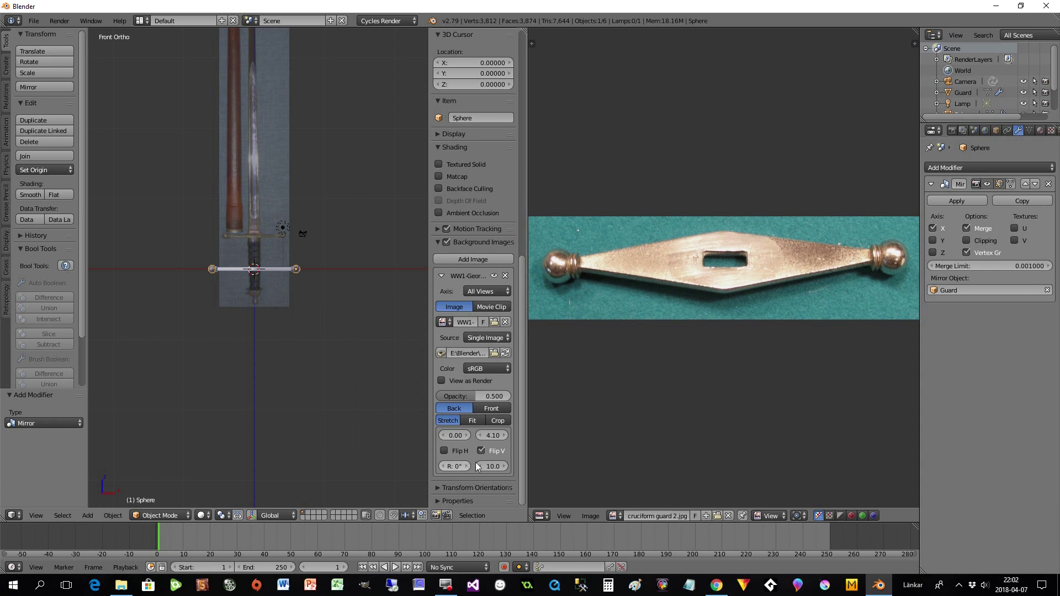
left_click_drag(493, 466, 520, 466)
left_click(493, 435)
type("5")
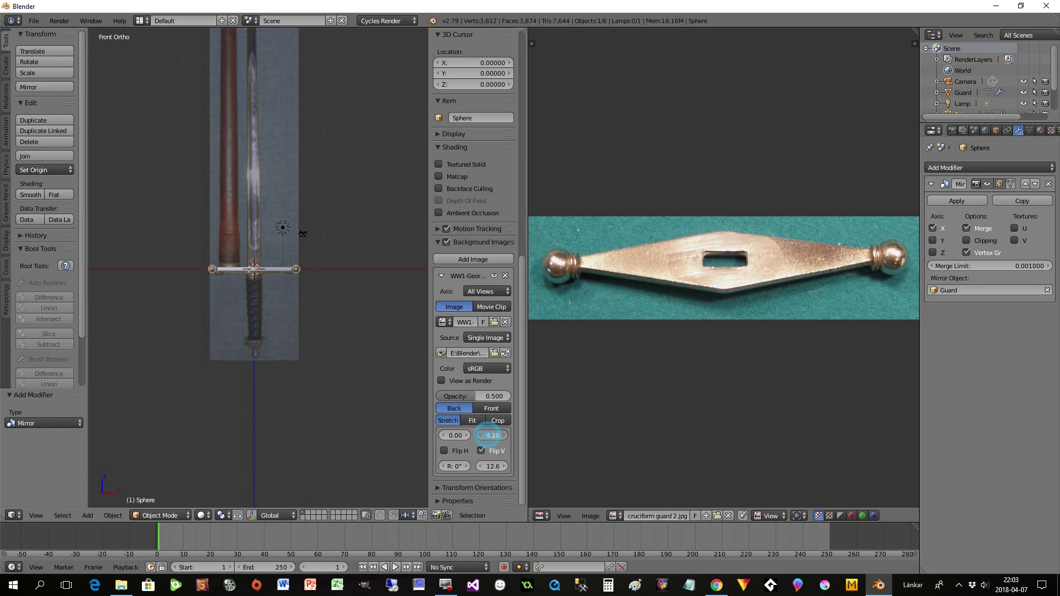
key("Return")
left_click(486, 466)
left_click_drag(486, 466, 491, 435)
Step: Fine-tune the reference image's Y offset to 4.65
left_click(480, 436)
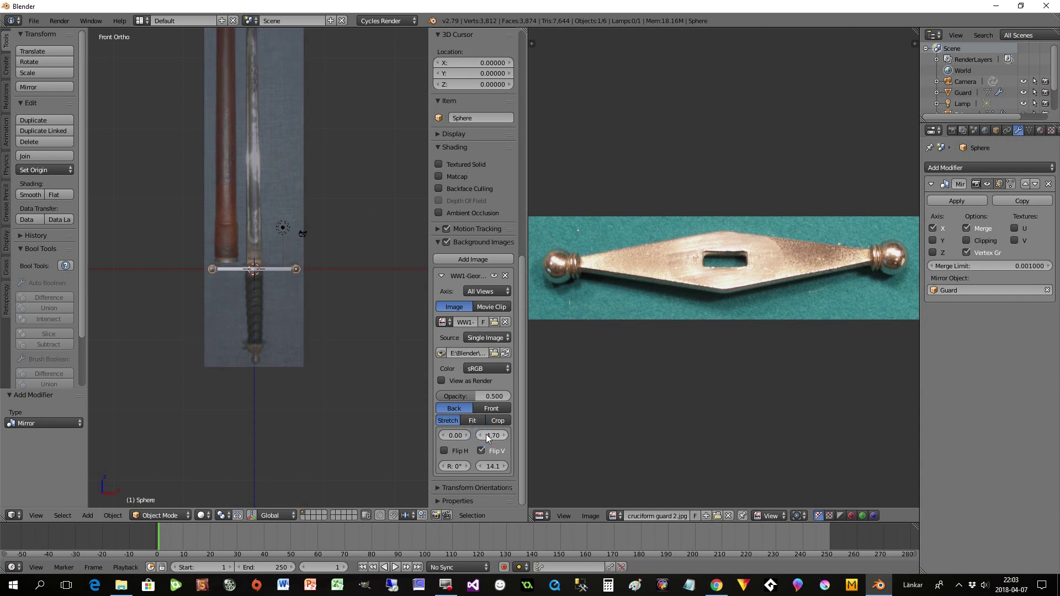
left_click(485, 436)
left_click(501, 436)
type("4.65")
key("Return")
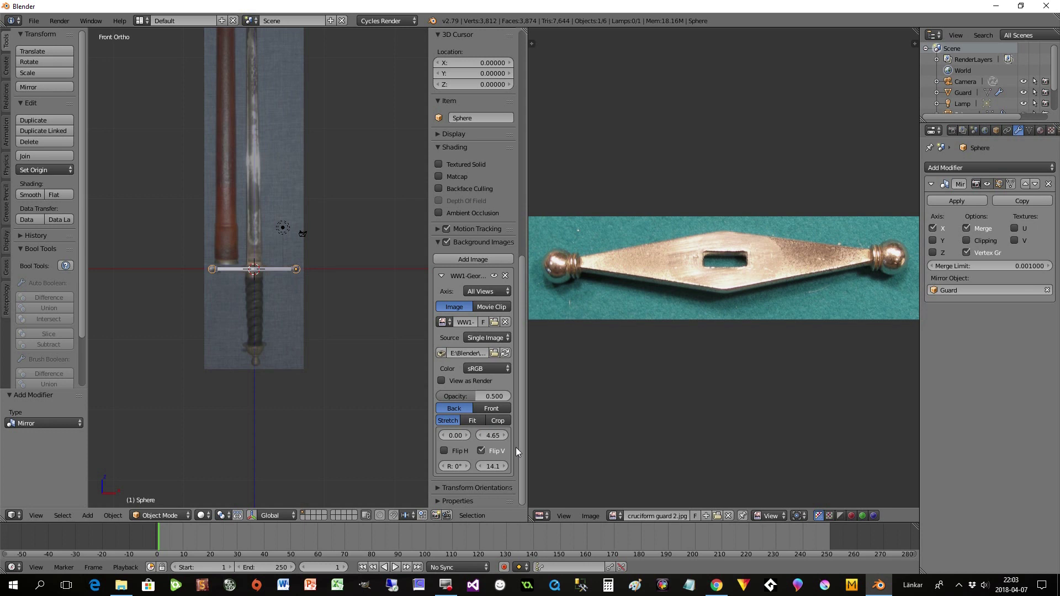
scroll(299, 288, "up", 3)
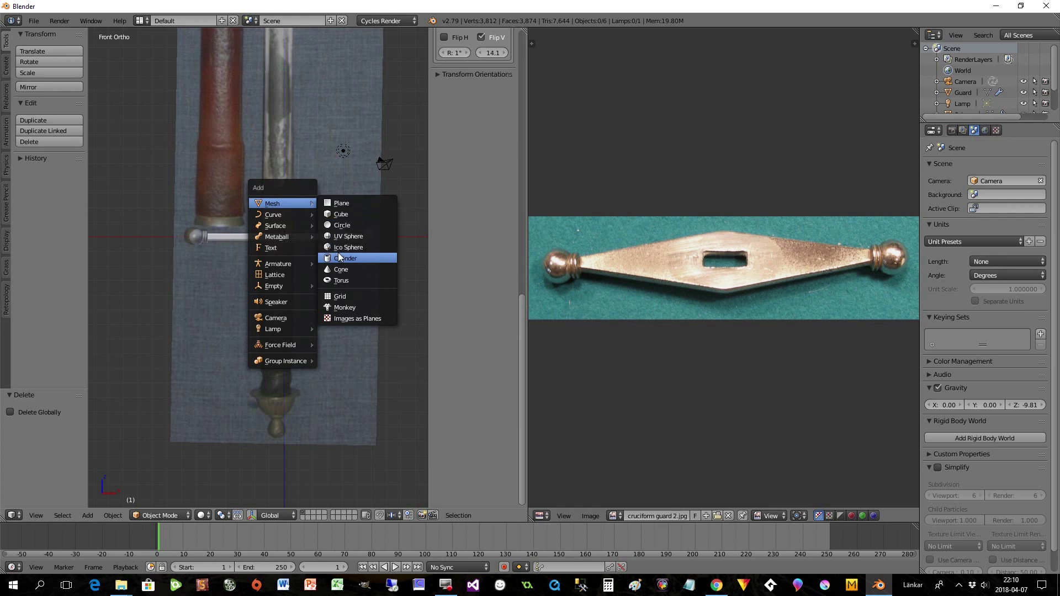
Step: Add a cylinder at the guard's centre with Cap Fill Type set to Nothing
left_click(338, 256)
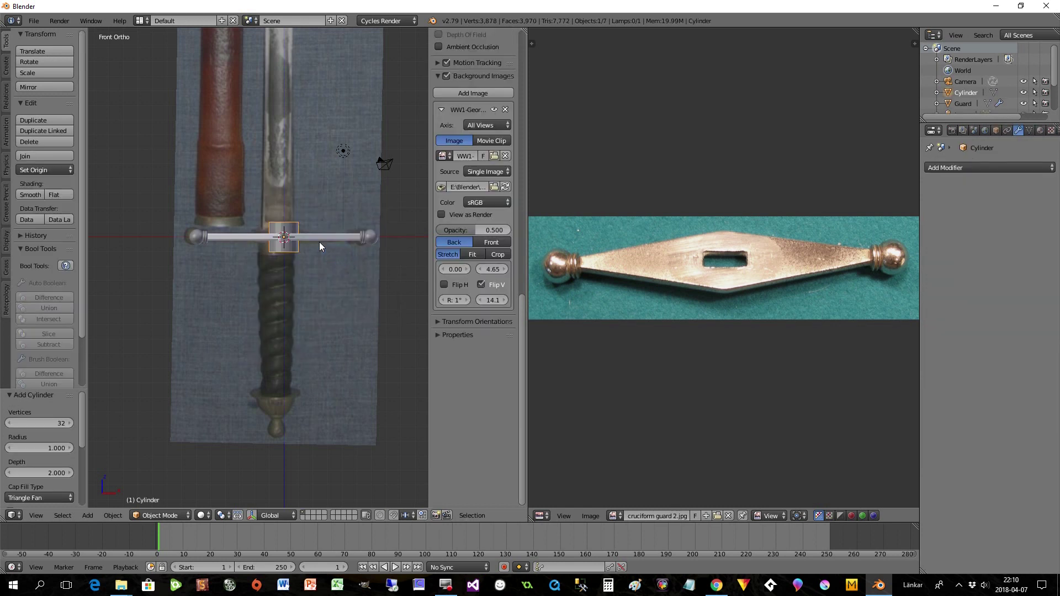
scroll(307, 230, "down", 1)
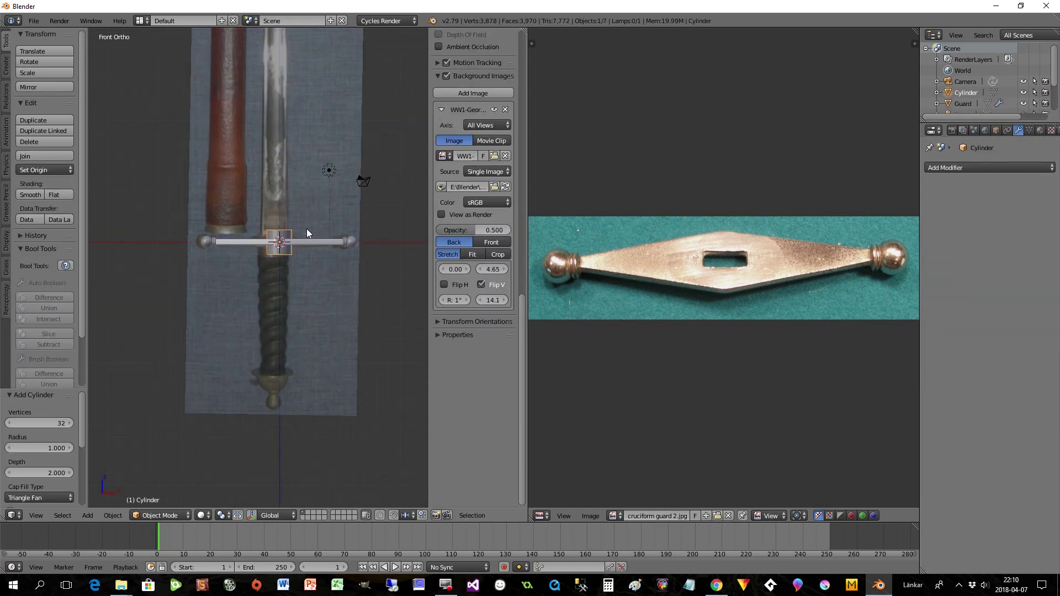
scroll(307, 229, "down", 1)
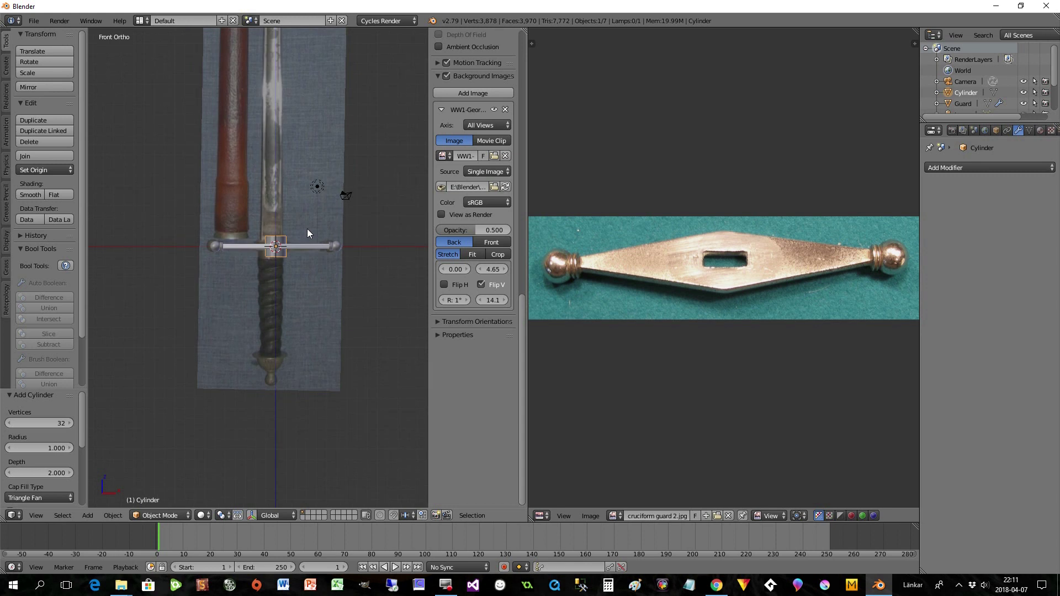
middle_click_drag(295, 251, 294, 285)
middle_click_drag(292, 239, 267, 288)
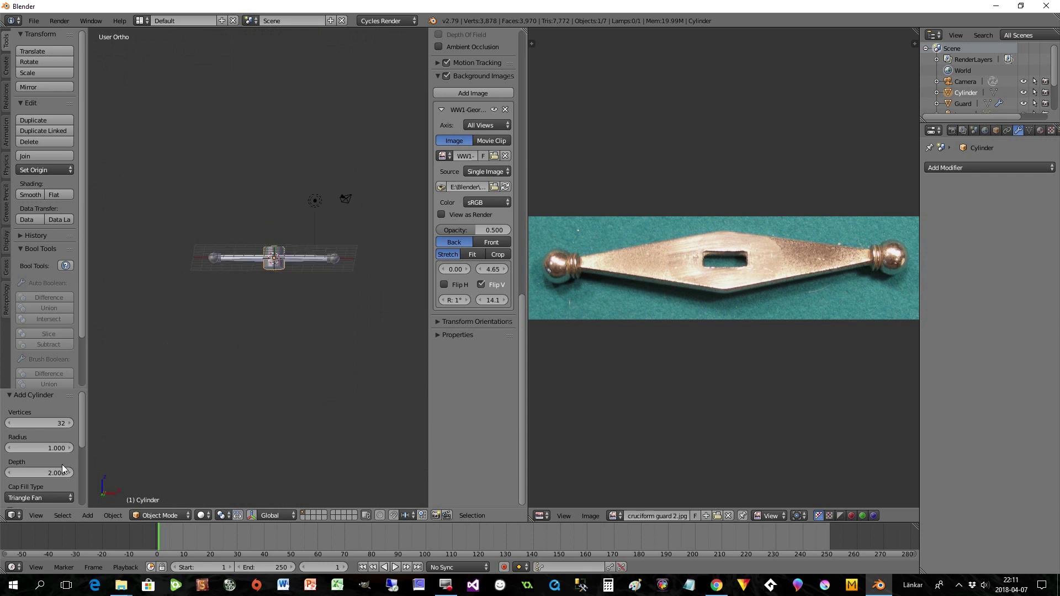
left_click(28, 500)
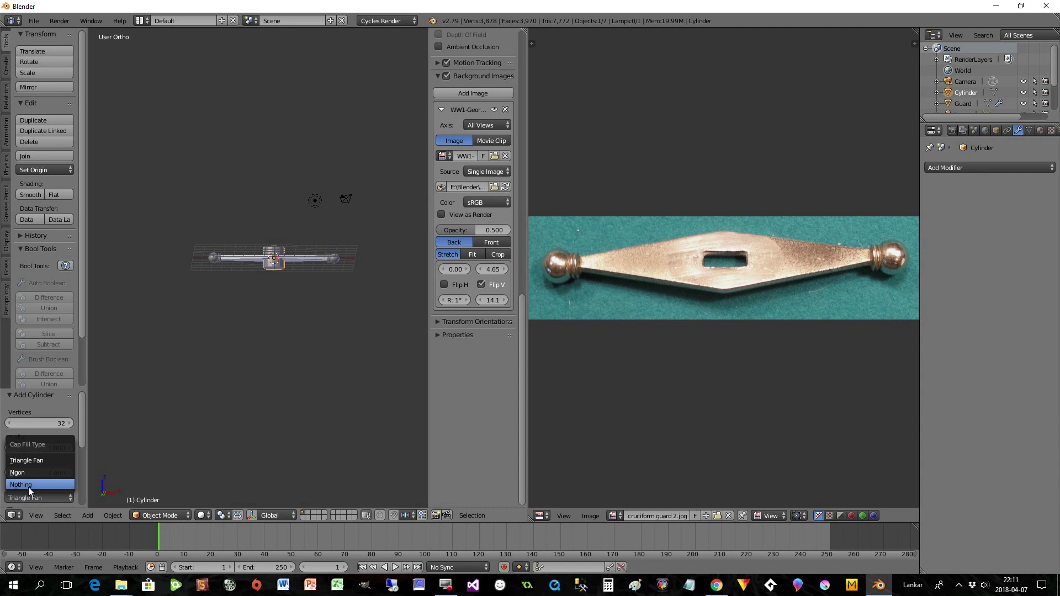
left_click(30, 486)
middle_click_drag(276, 282, 312, 240)
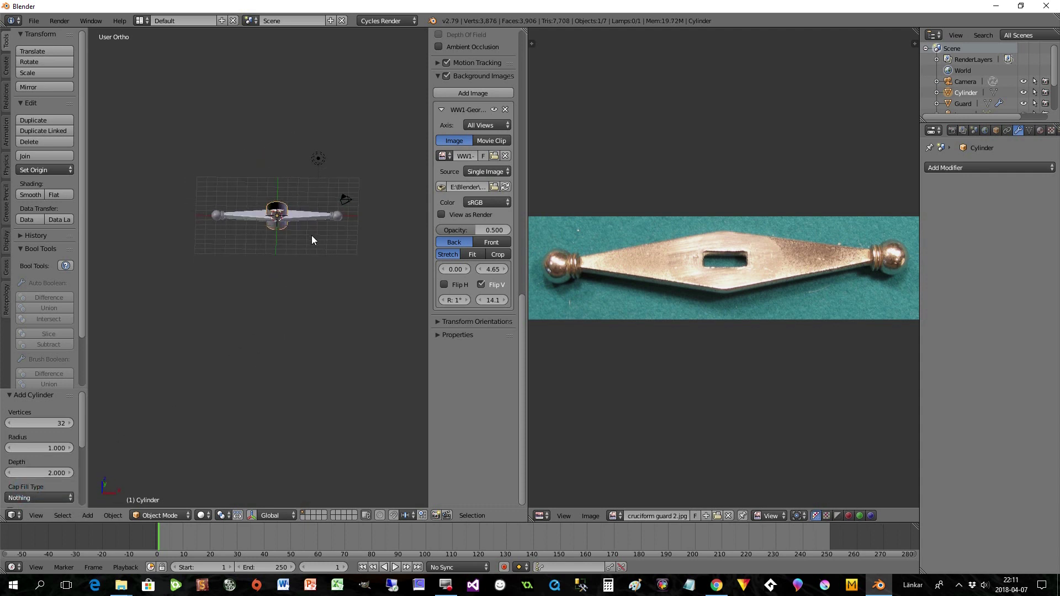
scroll(315, 221, "up", 4)
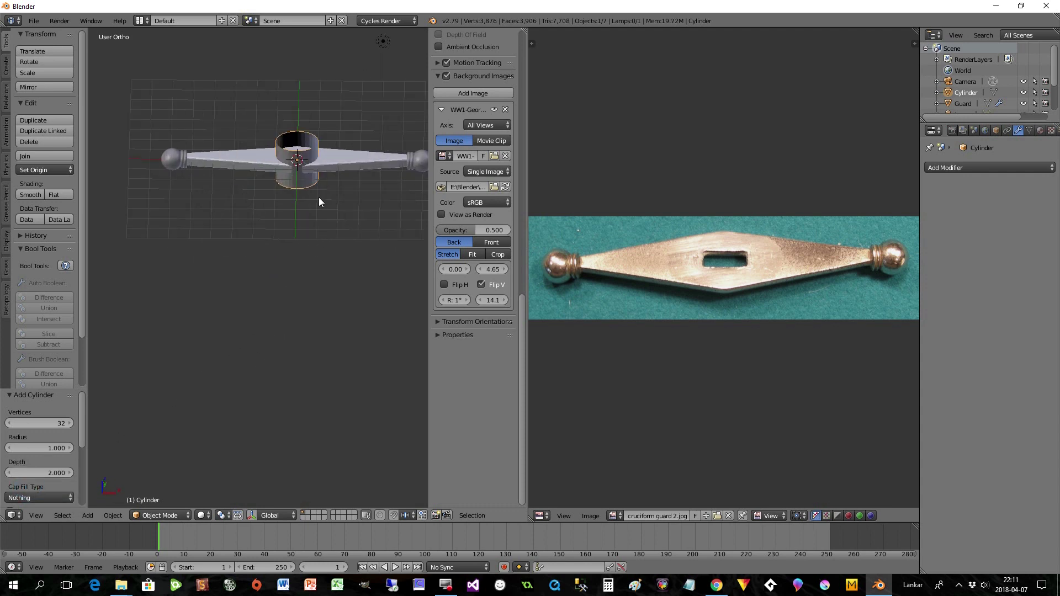
Step: In Front view, raise the background image's X offset to 0.40
left_click(36, 515)
mouse_move(57, 399)
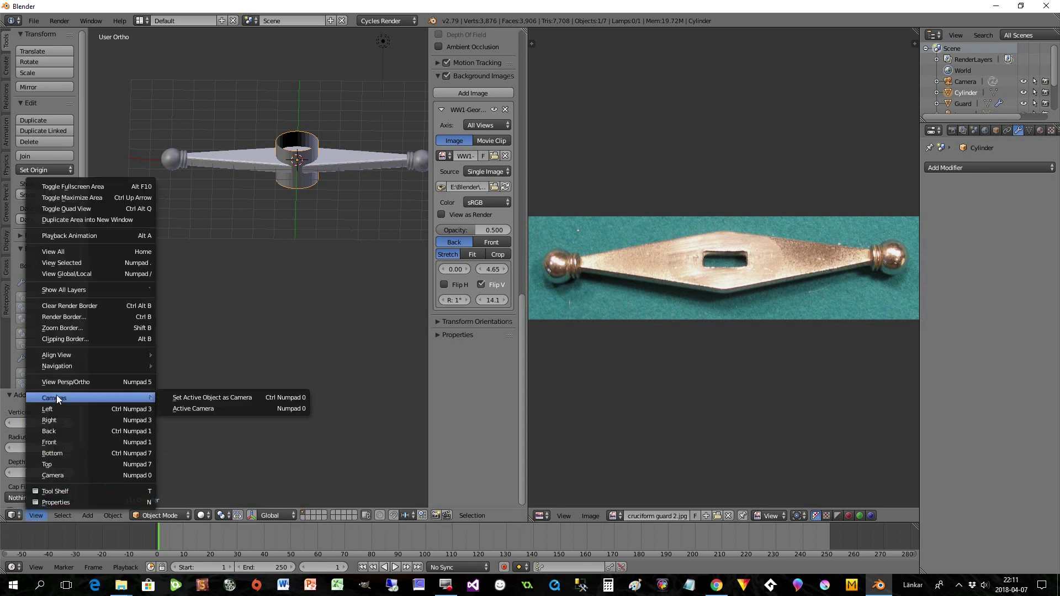
left_click(61, 442)
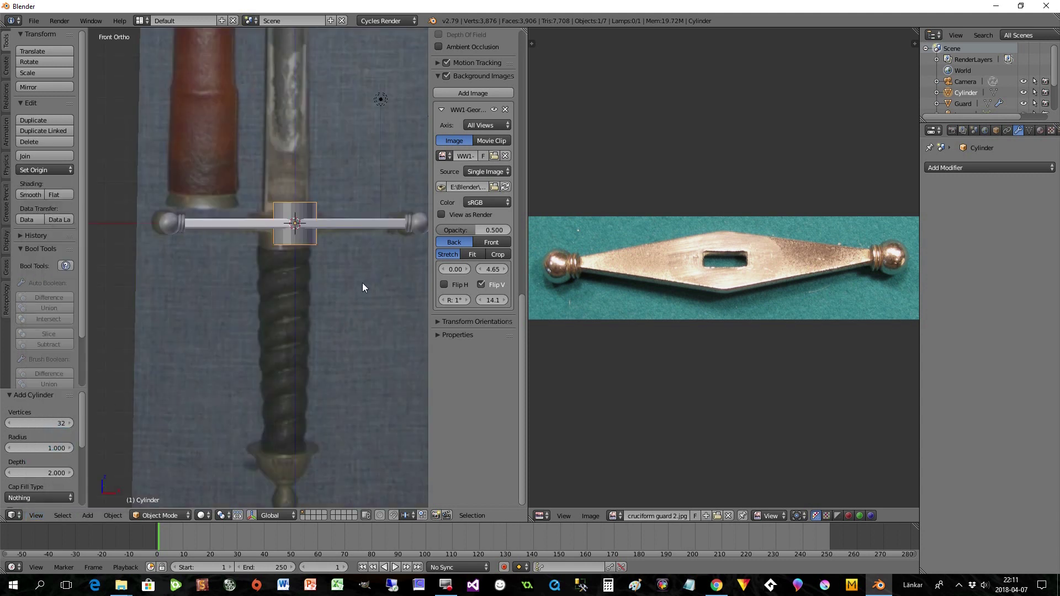
scroll(362, 283, "down", 2)
scroll(369, 286, "up", 2)
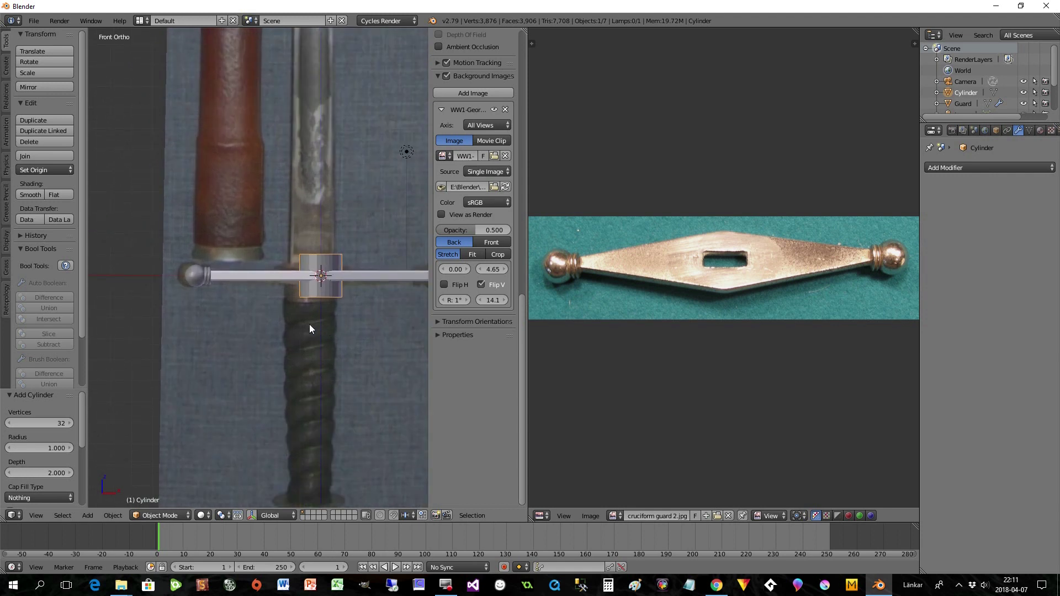
left_click(468, 270)
left_click(468, 269)
left_click(468, 269)
left_click(468, 269)
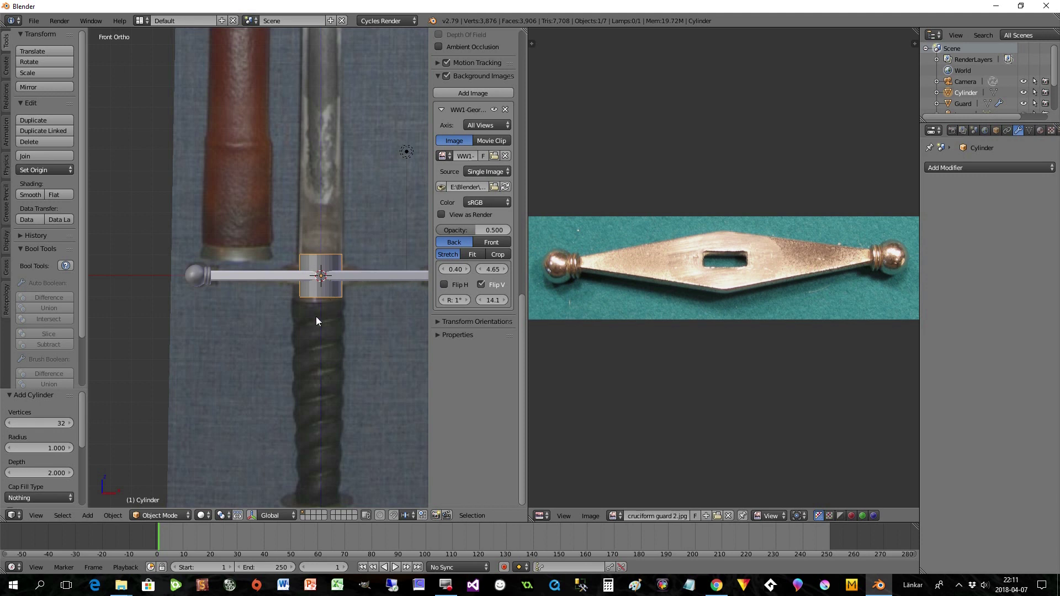
middle_click_drag(318, 342, 319, 362)
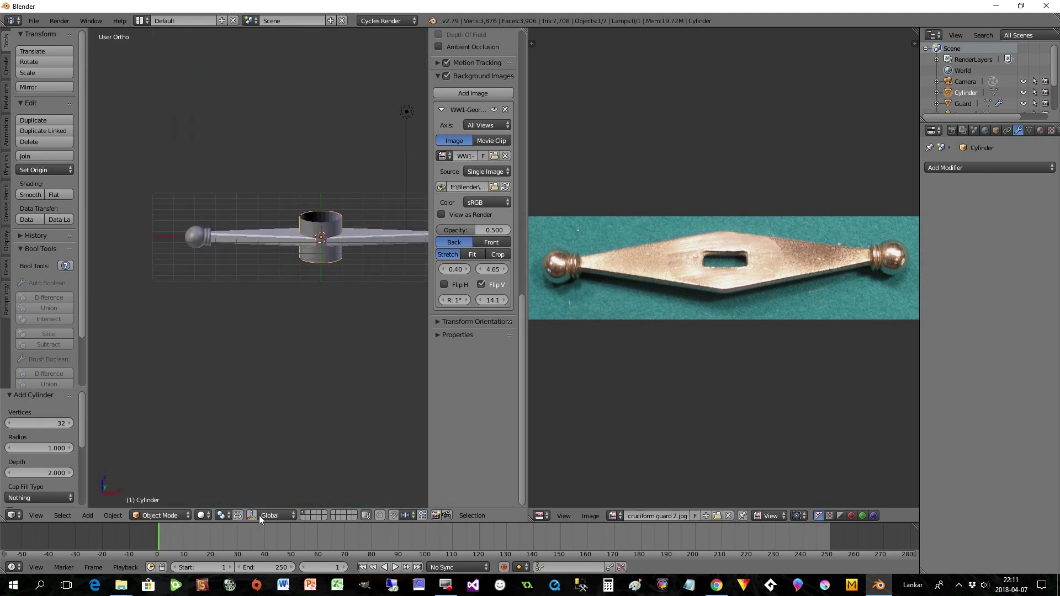
Step: Enter Edit Mode on the cylinder and select its top edge ring
key("Tab")
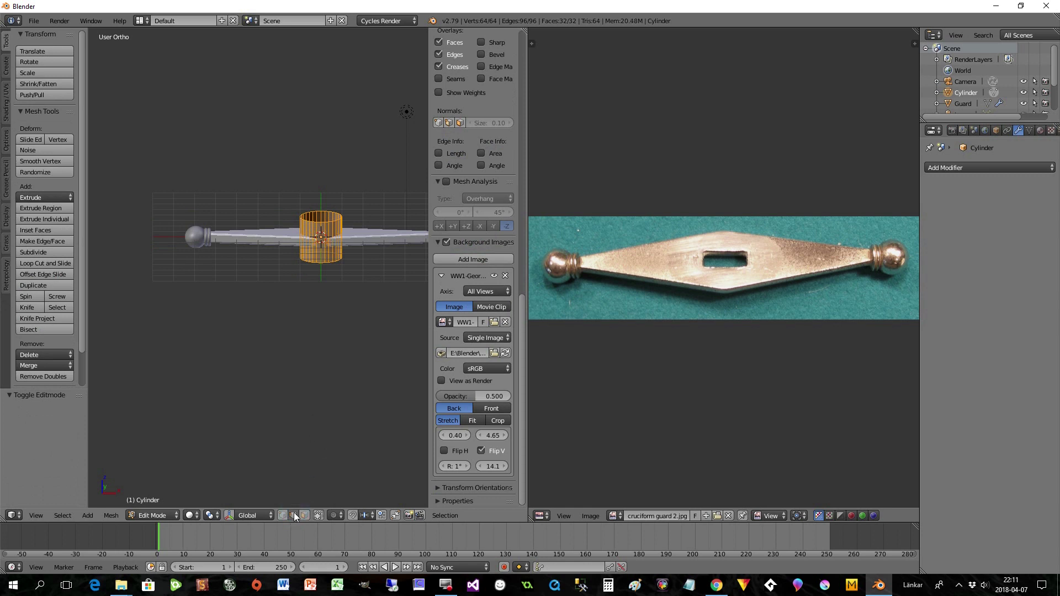
key("a")
mouse_move(342, 312)
middle_mouse_down()
mouse_move(347, 287)
mouse_move(343, 320)
middle_mouse_up()
scroll(343, 320, "up", 4)
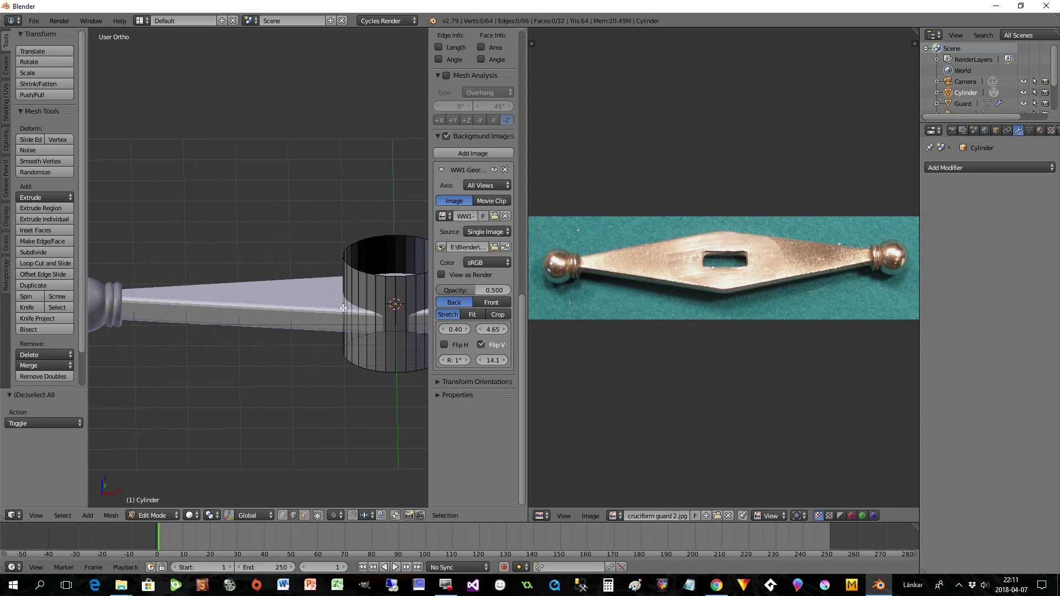
scroll(343, 309, "down", 1)
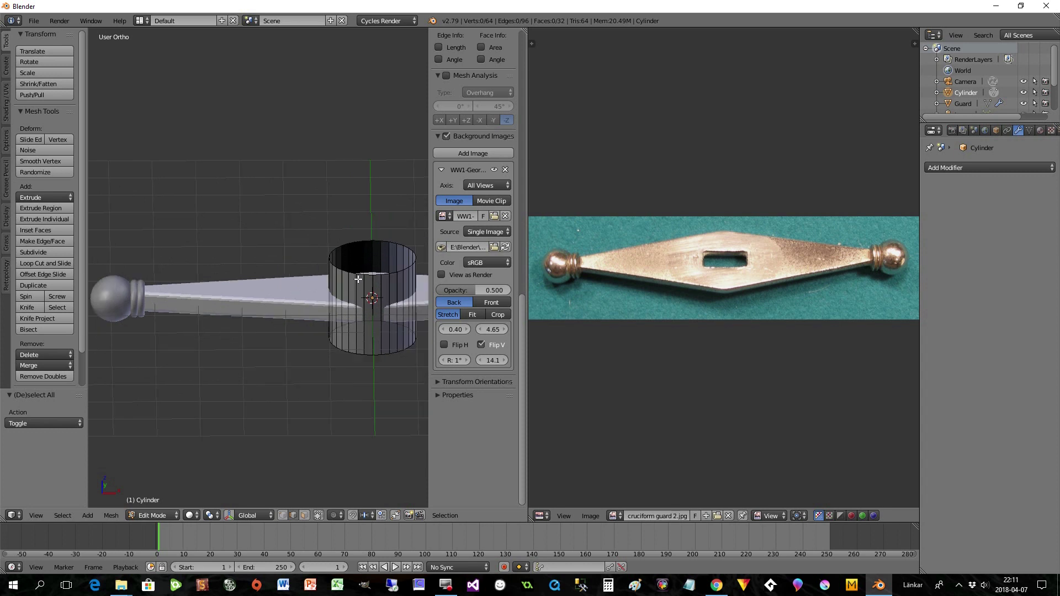
right_click(406, 247, "alt")
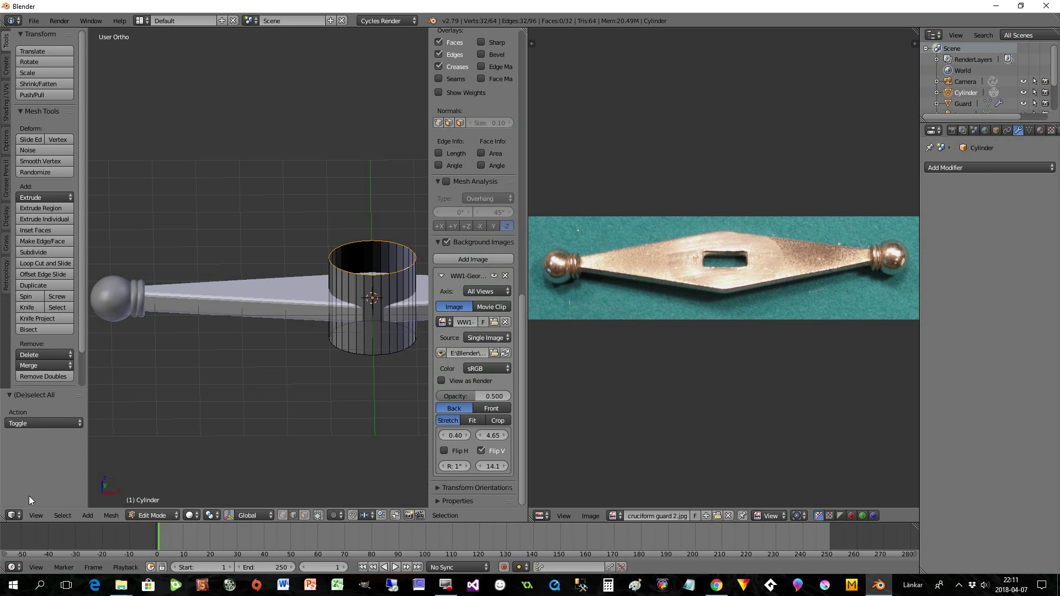
Step: Switch to Front view and zoom out until the whole sword reference is visible
left_click(36, 515)
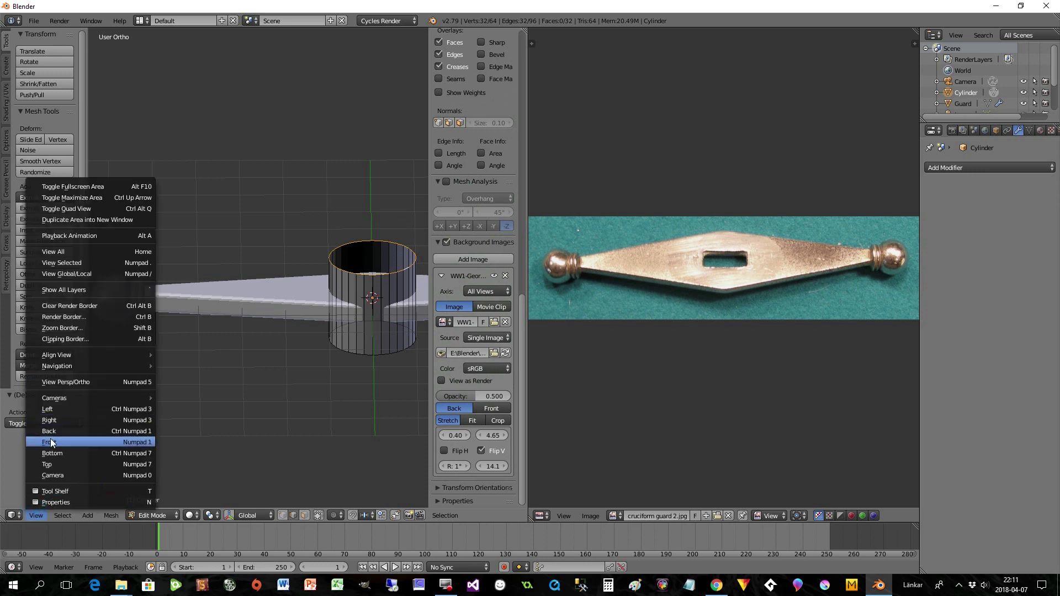
left_click(69, 442)
scroll(347, 335, "down", 5)
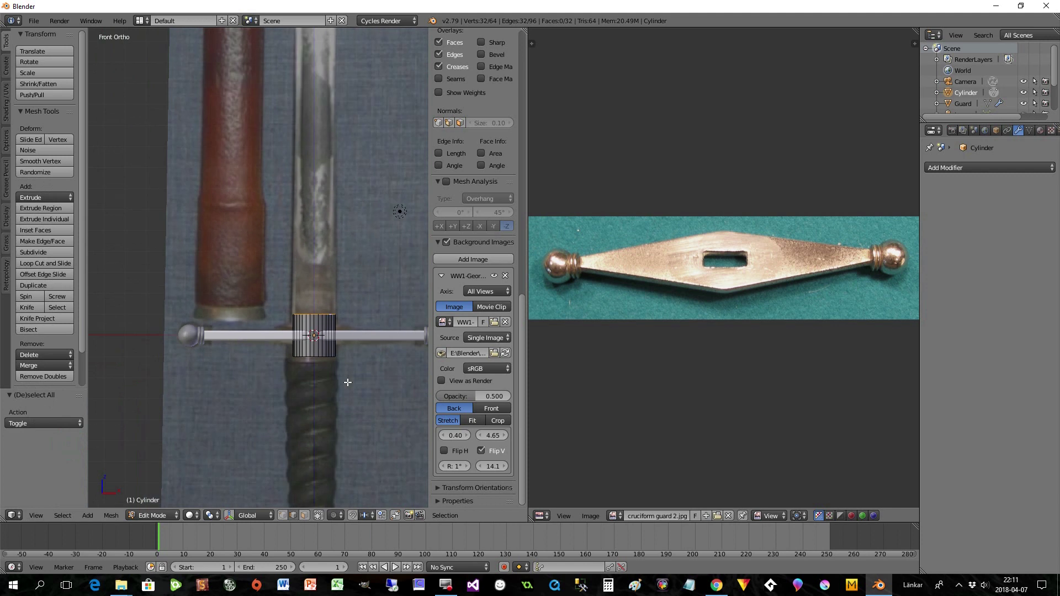
scroll(345, 320, "down", 4)
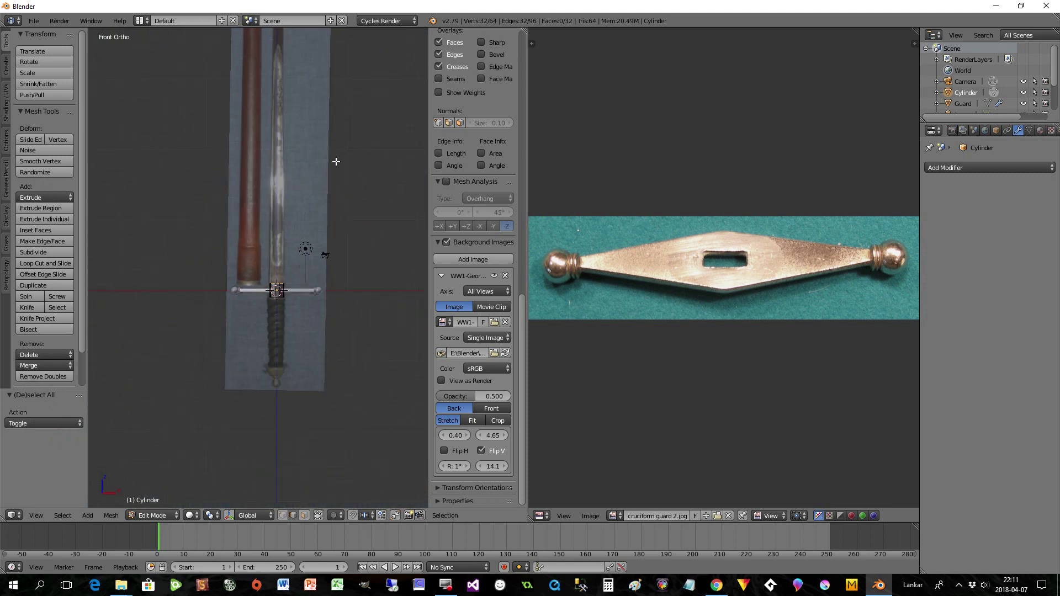
scroll(348, 332, "down", 3)
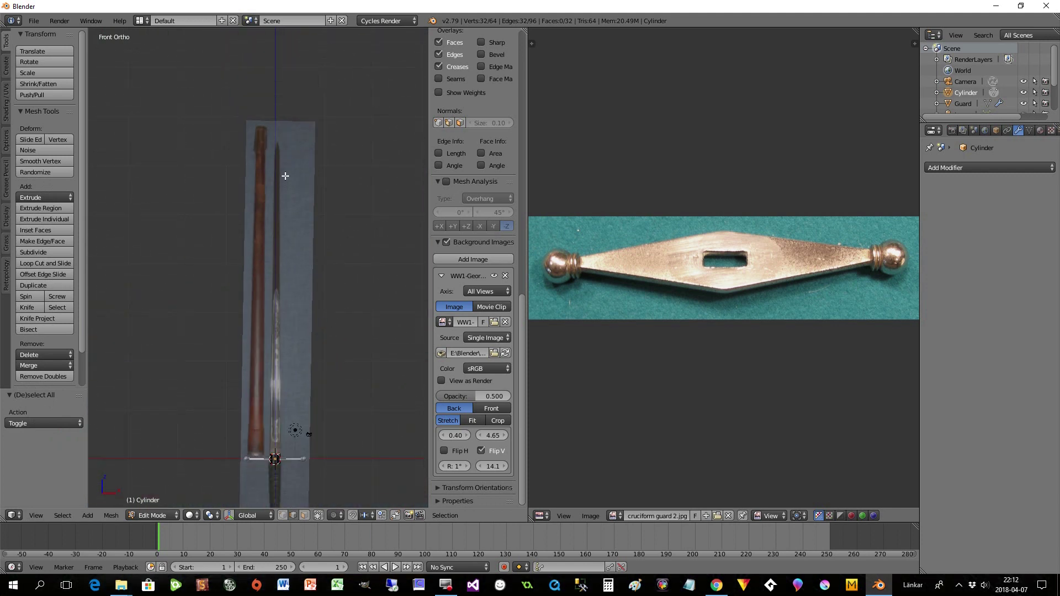
scroll(296, 225, "up", 1)
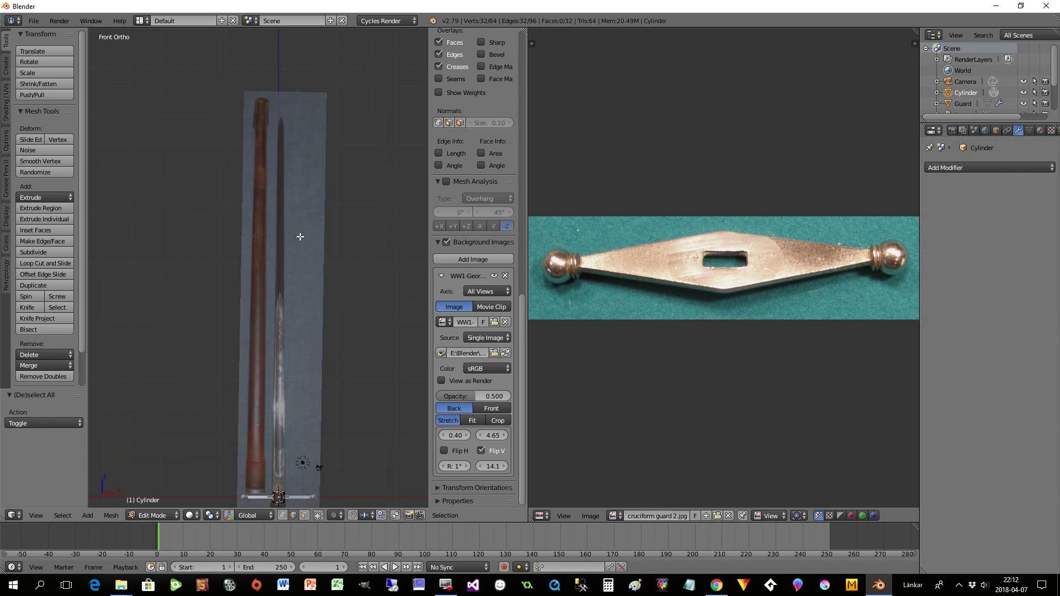
Step: Raise the cylinder's top vertices along Z up the length of the reference blade
key("g")
key("z")
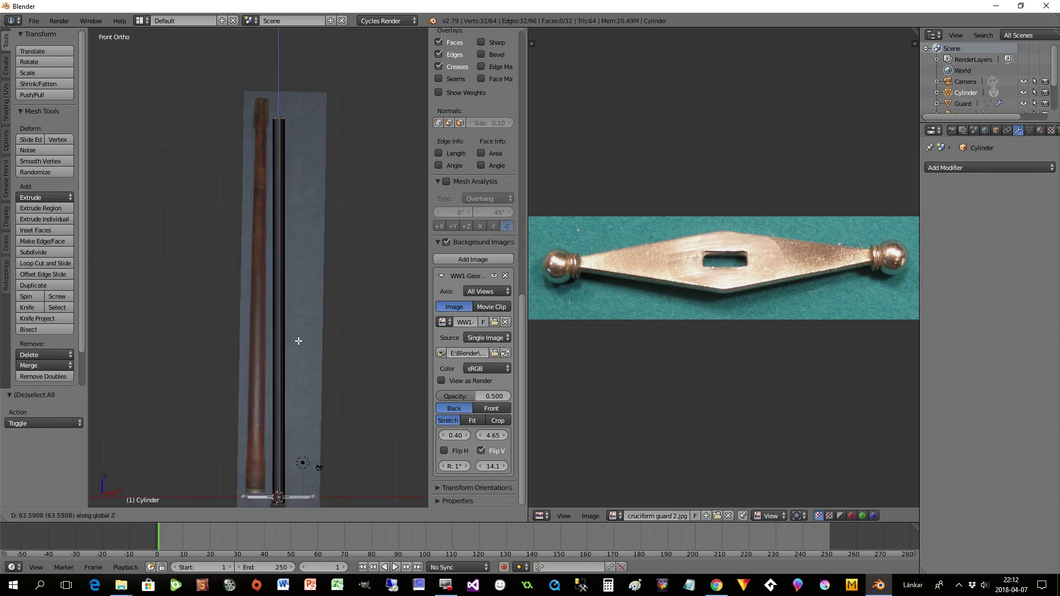
left_click(304, 356)
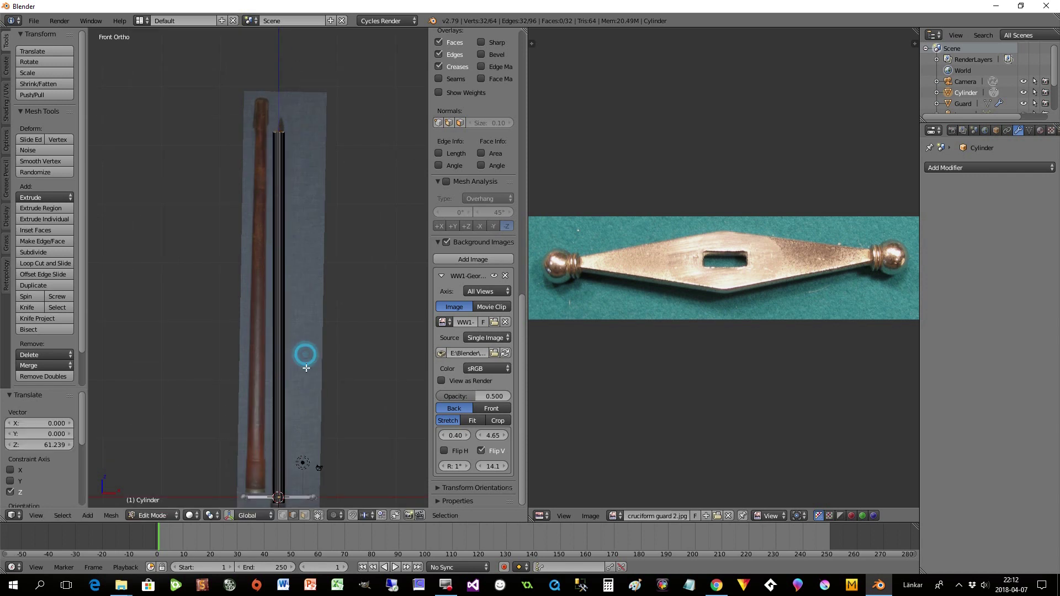
scroll(313, 380, "up", 2)
scroll(314, 380, "up", 1)
scroll(325, 331, "up", 1)
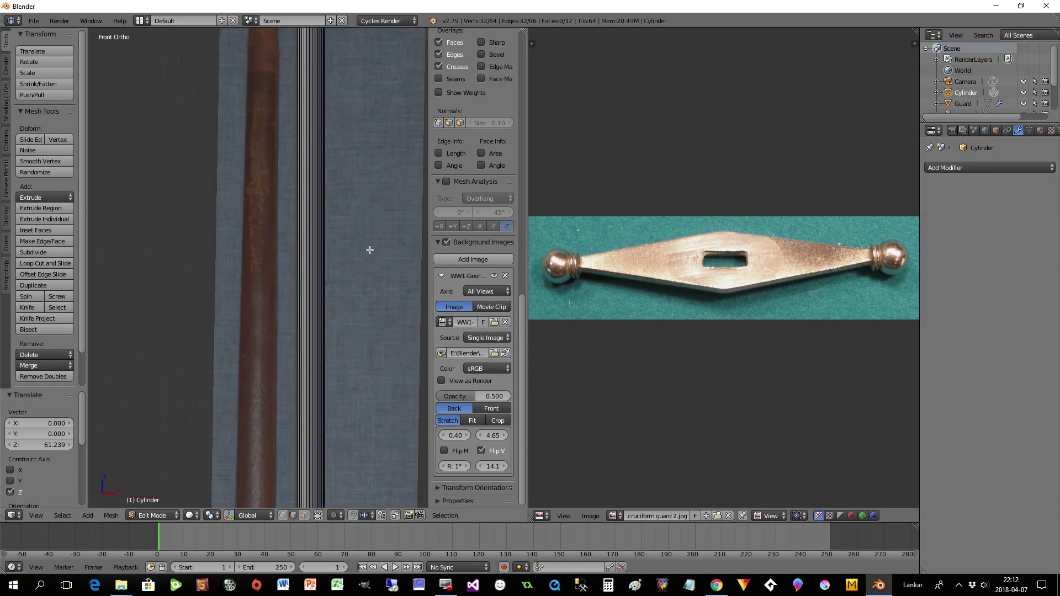
scroll(311, 75, "up", 6, "shift")
scroll(307, 224, "up", 5)
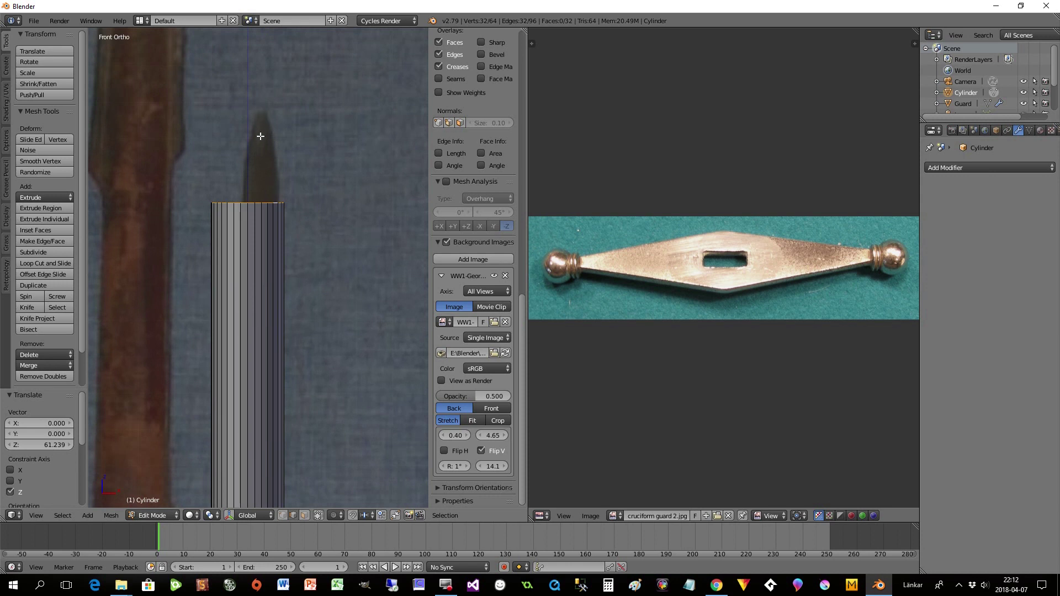
Step: Set the background image rotation to 0.4°
left_click(443, 467)
left_click(443, 467)
left_click(443, 466)
left_click(444, 466)
left_click(444, 467)
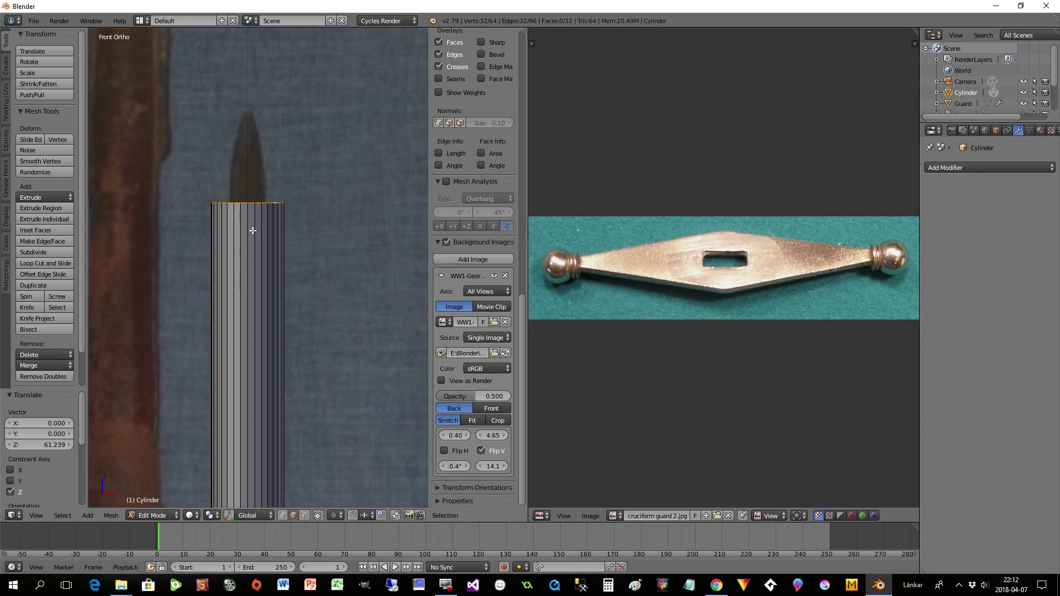
Step: In see-through display, scale the top loop to 0.568, then extrude up and scale to 0.784
key("z")
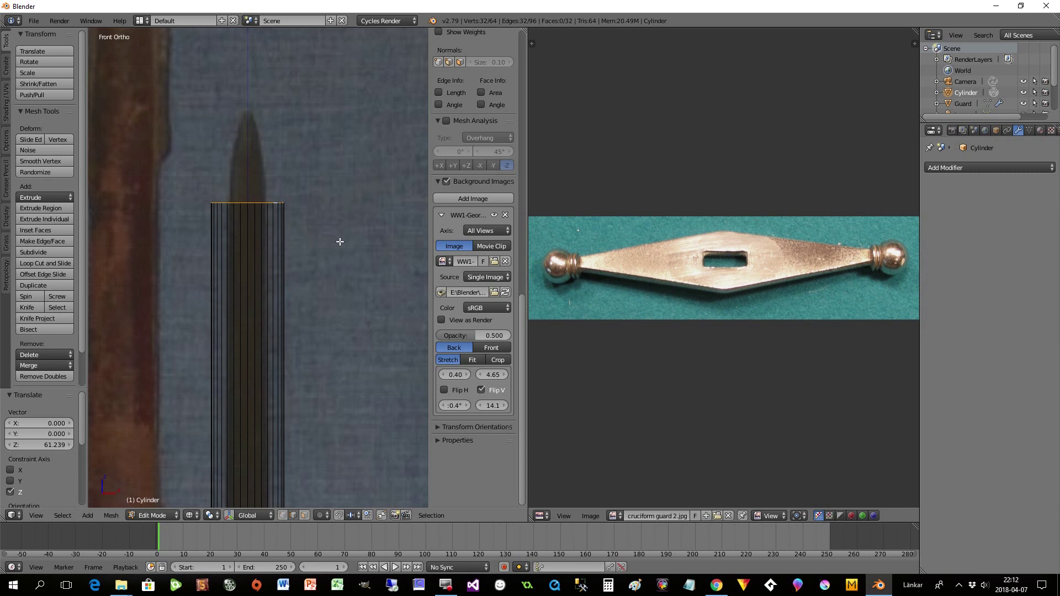
key("s")
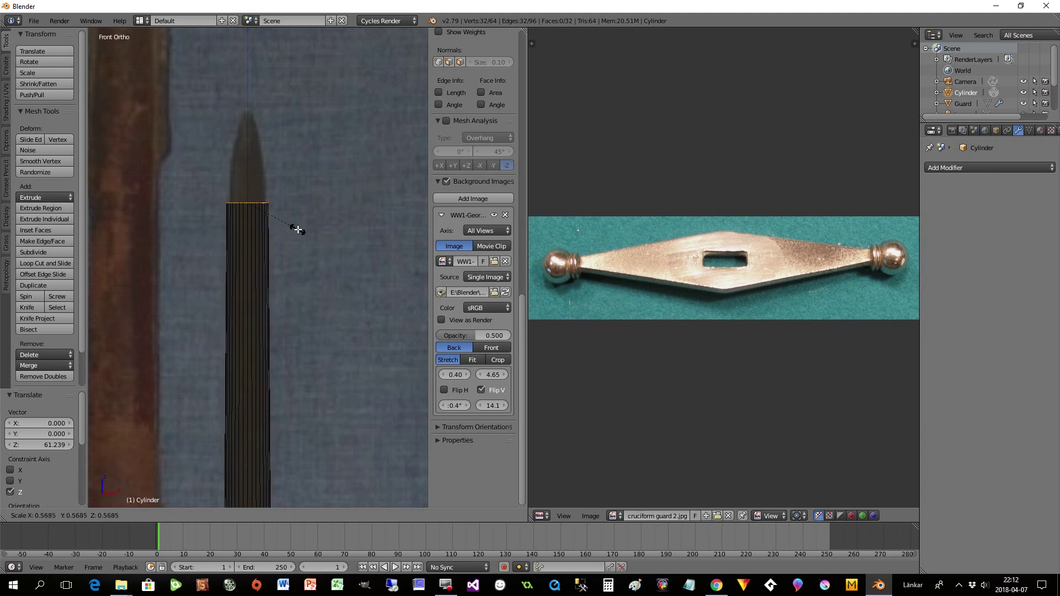
left_click(297, 231)
scroll(301, 234, "up", 2)
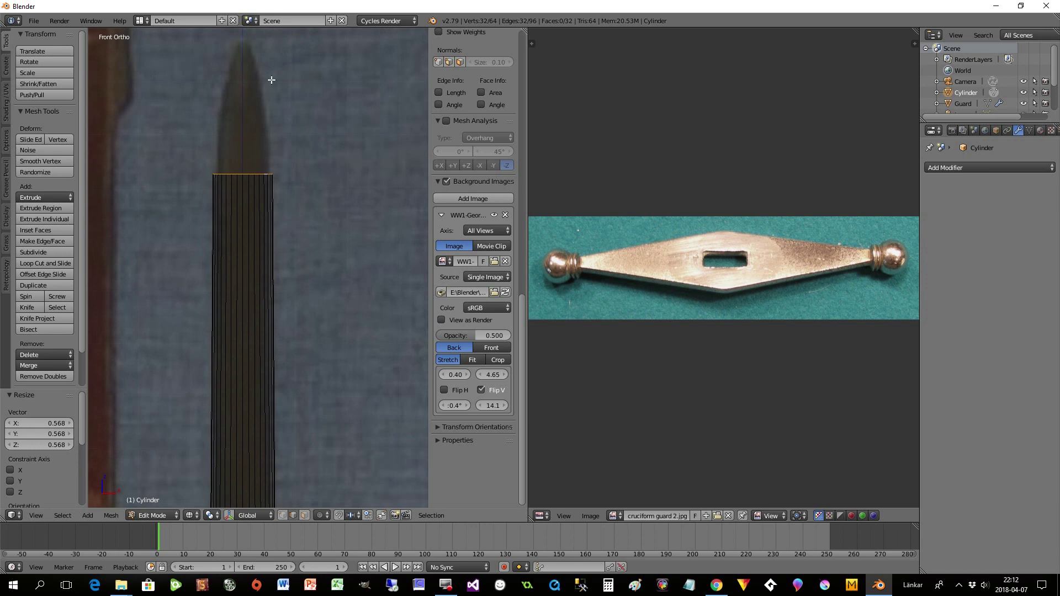
middle_click_drag(314, 158, 338, 258, "shift")
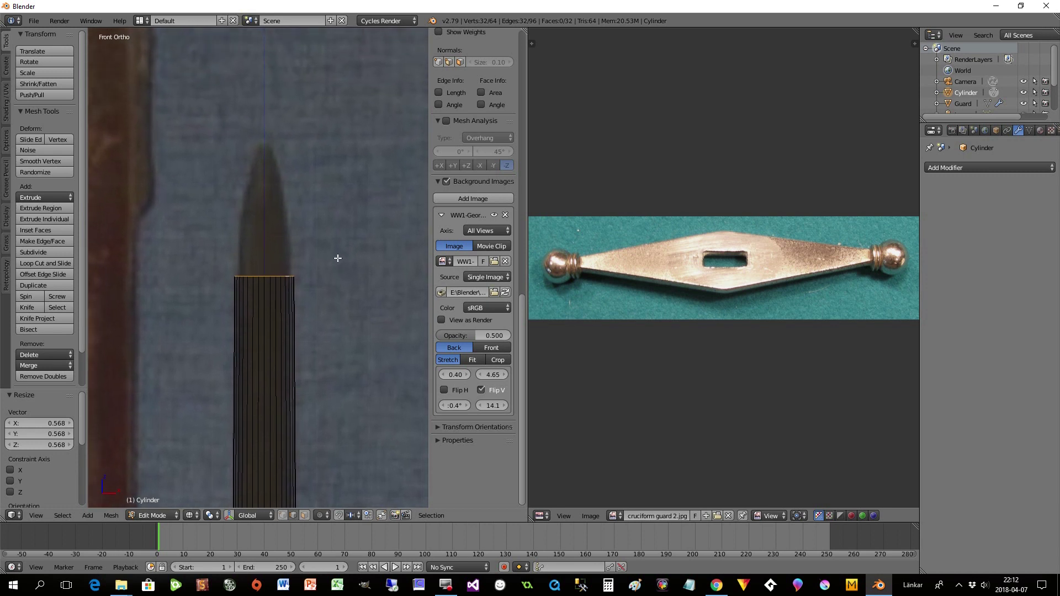
key("e")
key("z")
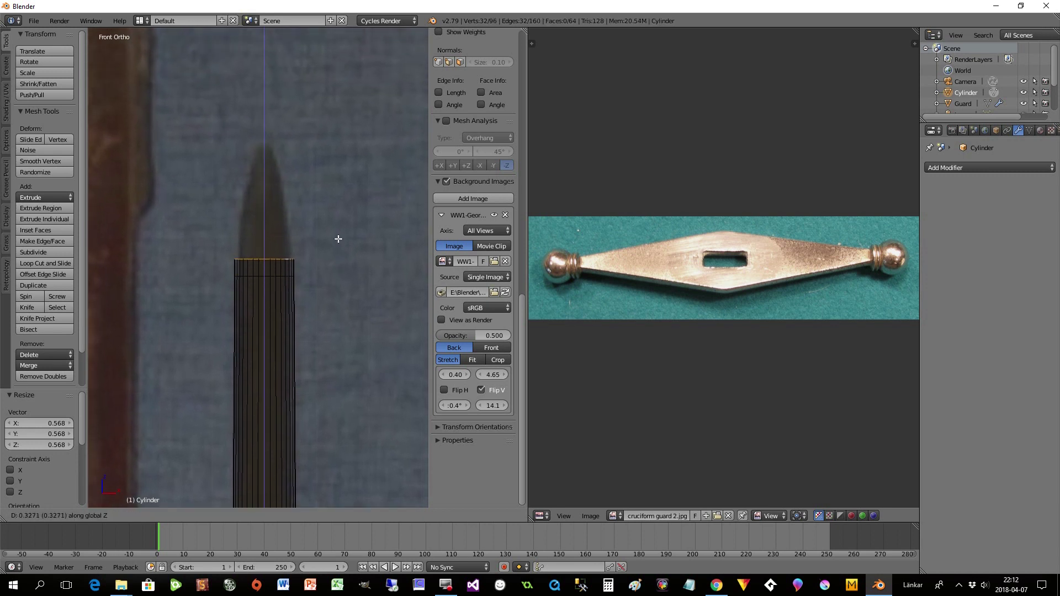
left_click(344, 191)
key("s")
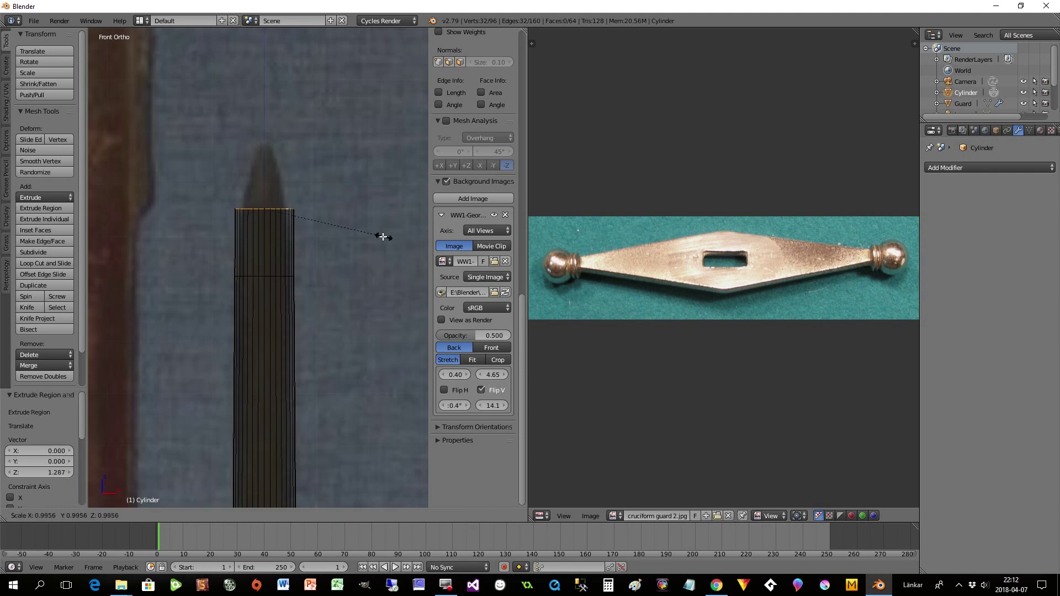
left_click(360, 222)
Step: Extrude a final loop up near the blade tip and taper it to 0.367
key("e")
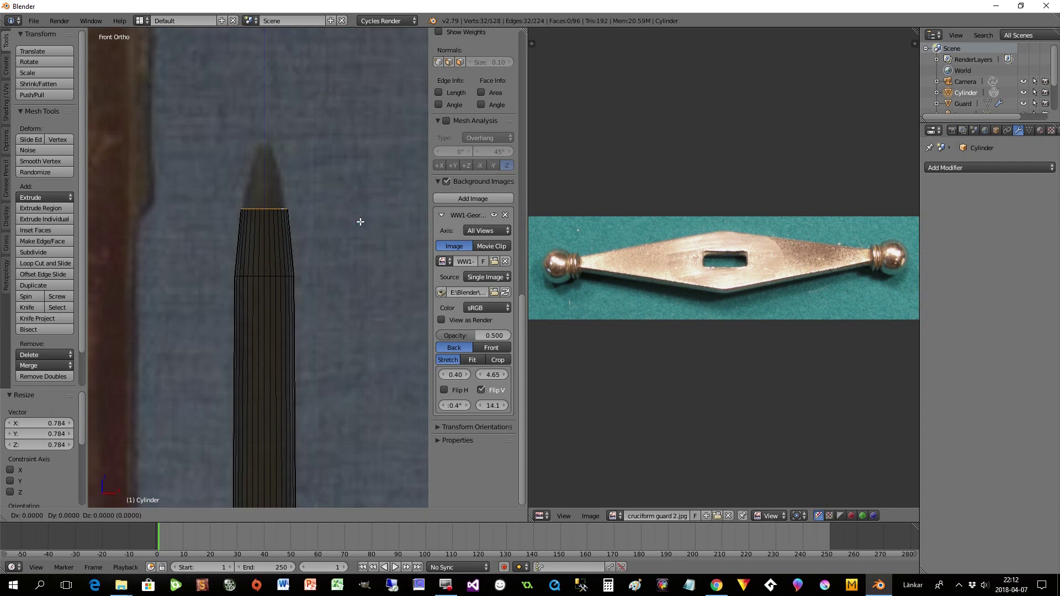
key("z")
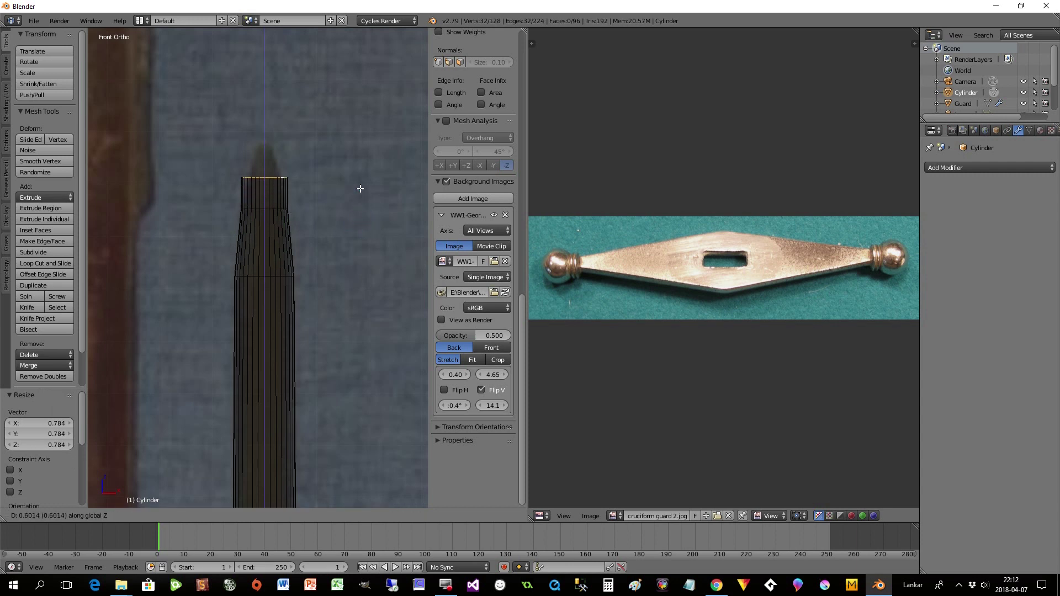
left_click(361, 163)
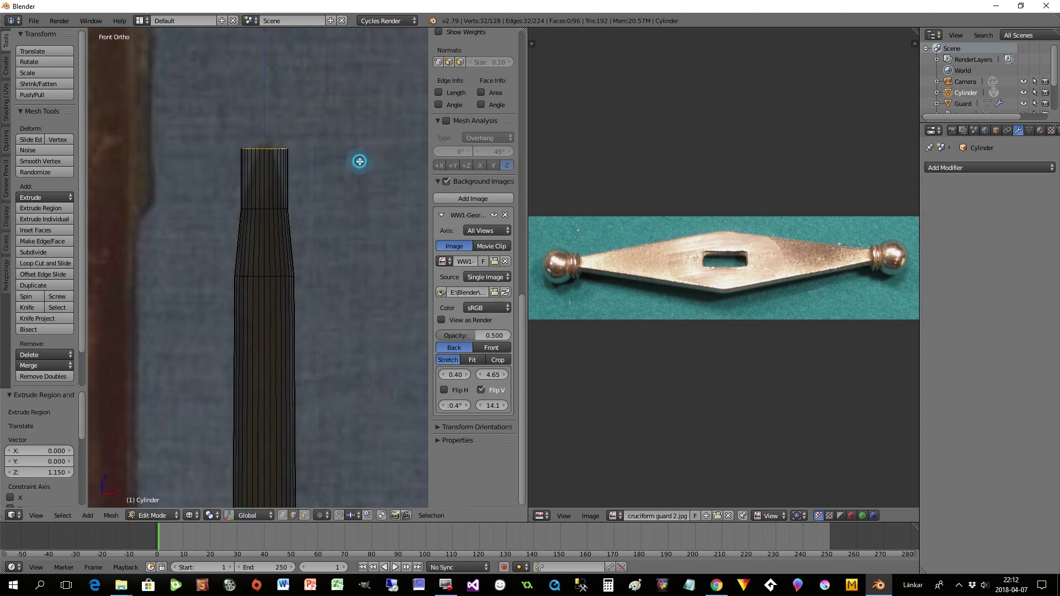
key("s")
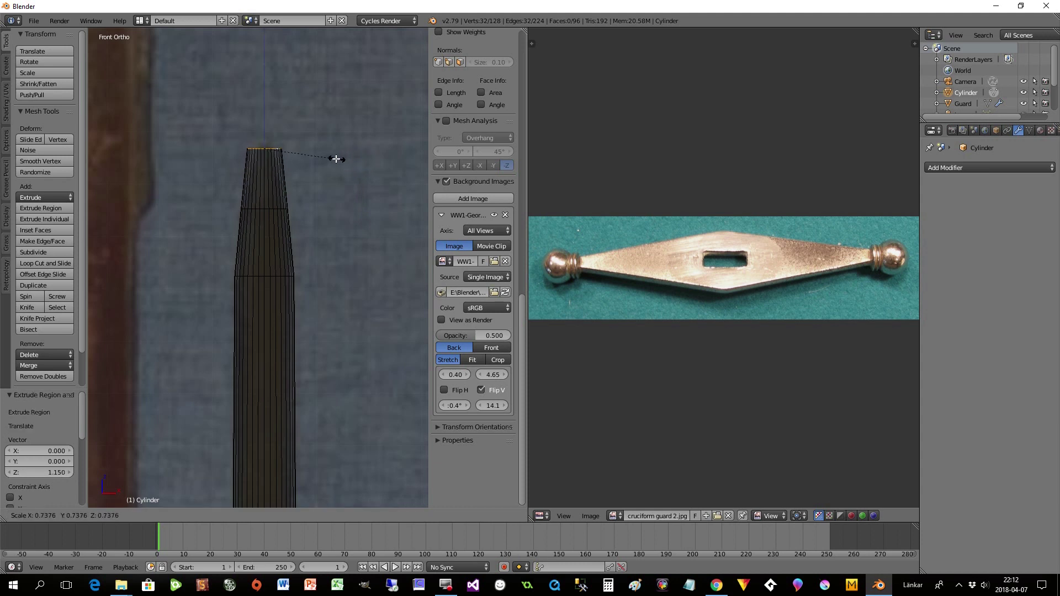
left_click(301, 152)
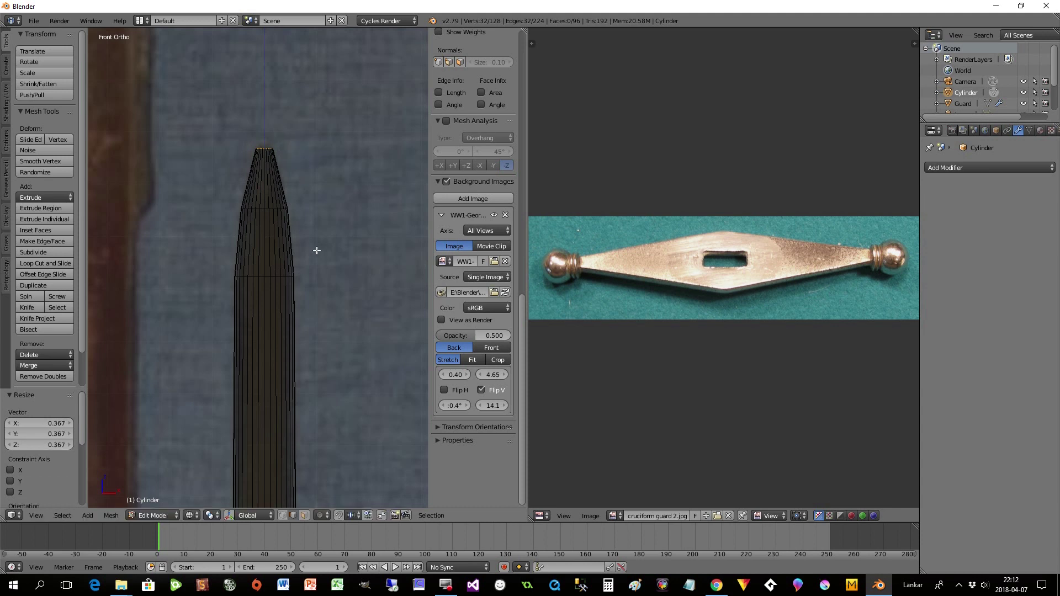
scroll(325, 291, "down", 7)
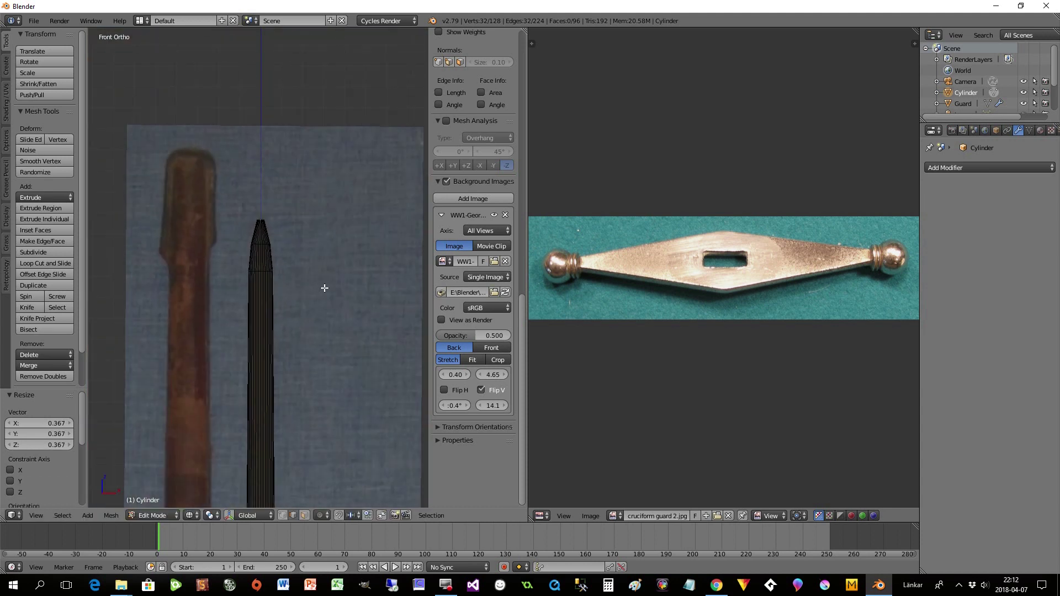
scroll(324, 288, "up", 6)
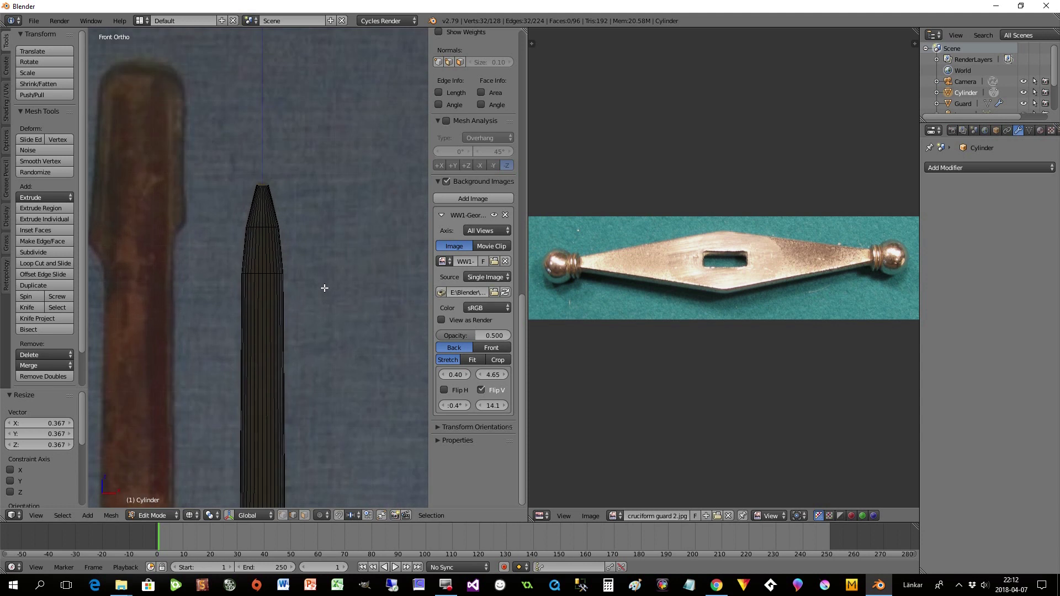
Step: Return to solid display and view the guard disc from the Top view
key("z")
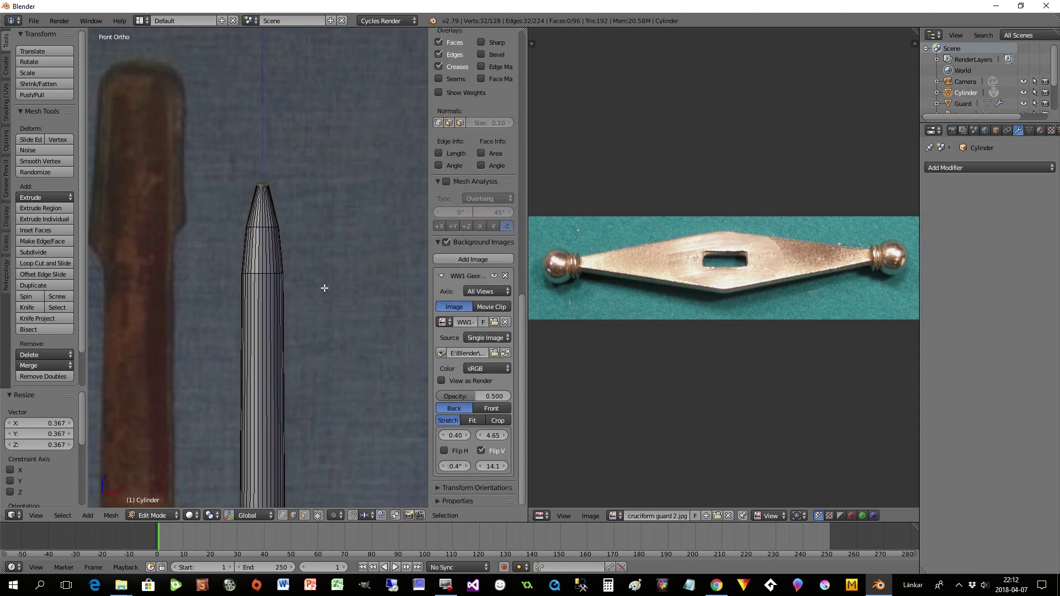
left_click(34, 516)
left_click(48, 464)
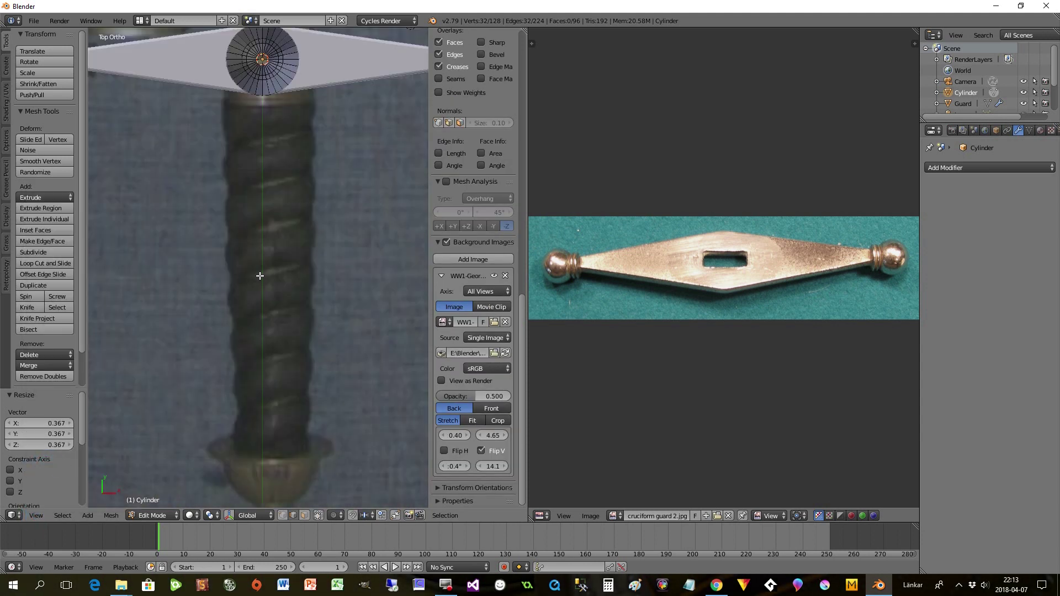
scroll(264, 270, "up", 3)
middle_click_drag(291, 124, 324, 393, "shift")
scroll(320, 350, "up", 1)
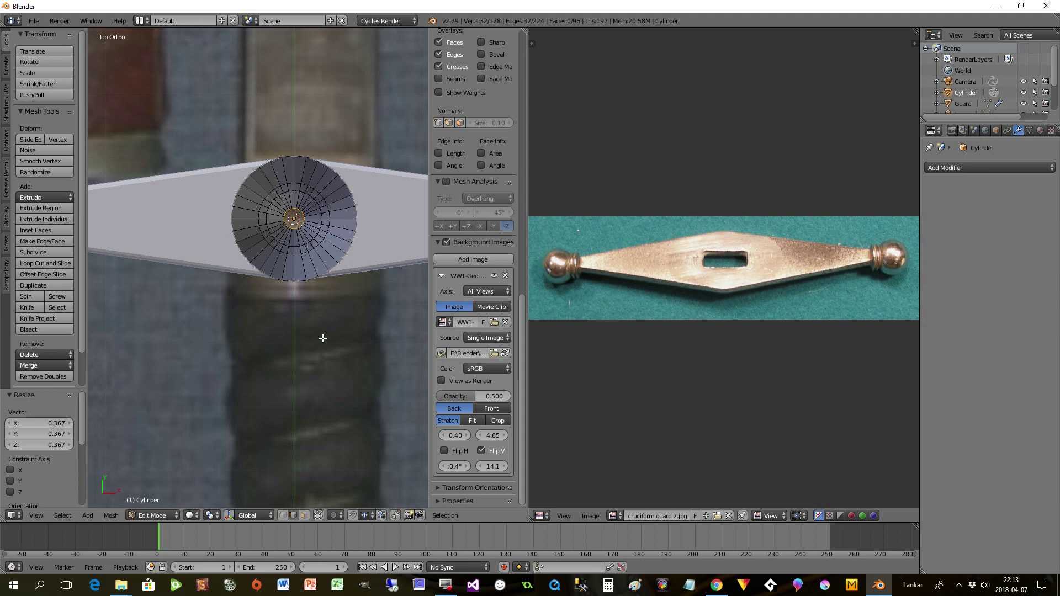
Step: In face select mode, box-select the disc's upper half and delete those faces
left_click(306, 515)
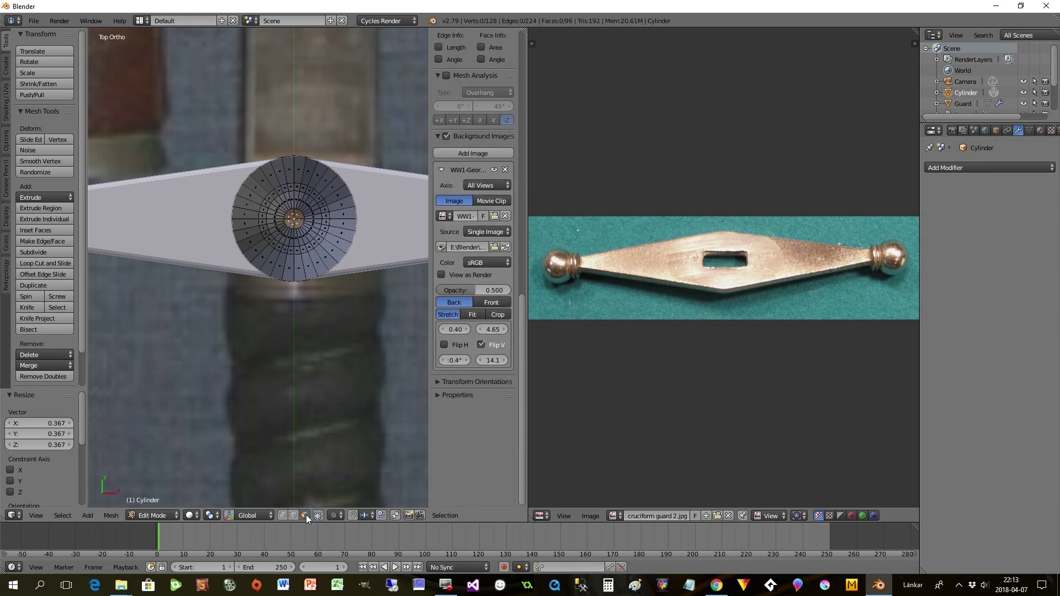
scroll(295, 378, "up", 1)
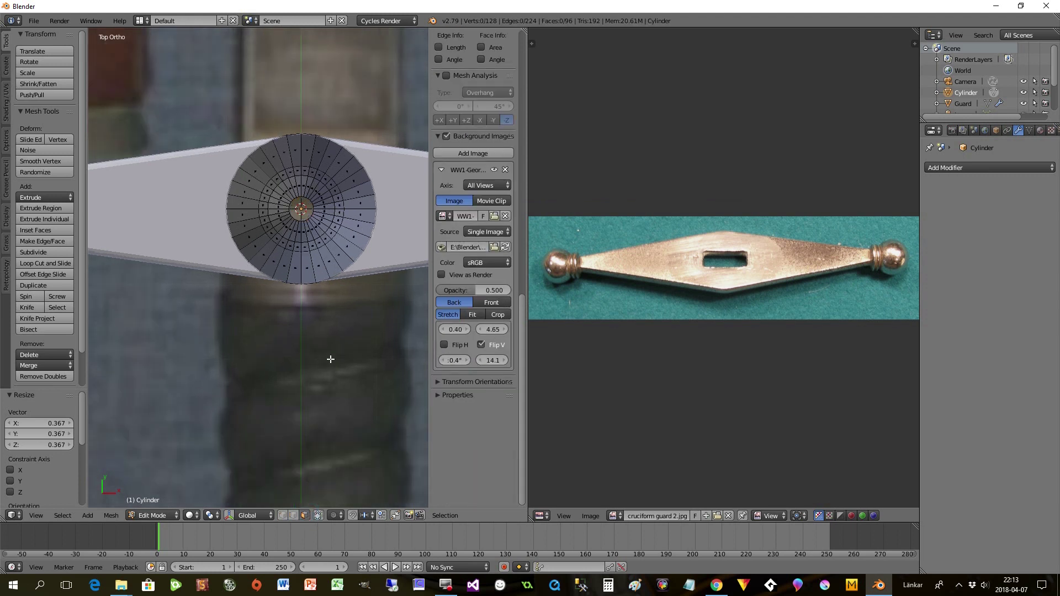
scroll(338, 344, "up", 1)
middle_click_drag(347, 330, 312, 403, "shift")
scroll(313, 402, "up", 1)
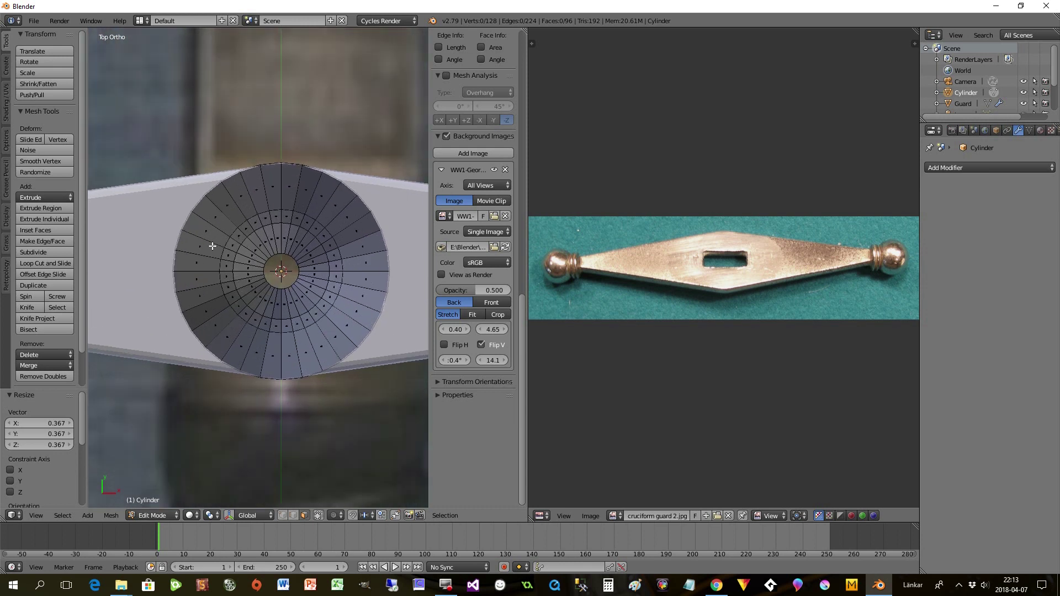
key("b")
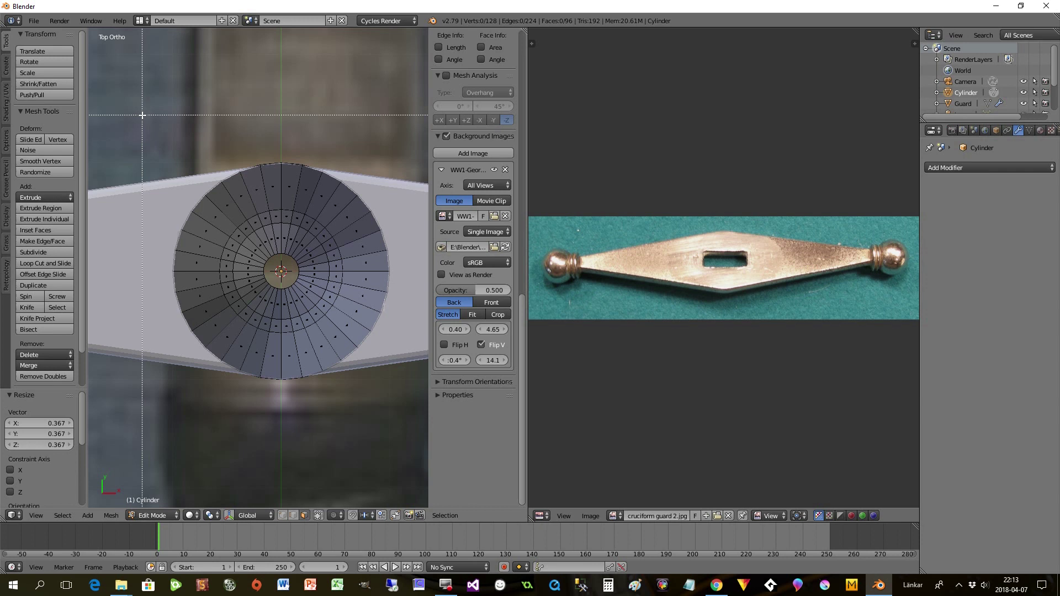
left_click_drag(142, 104, 428, 270)
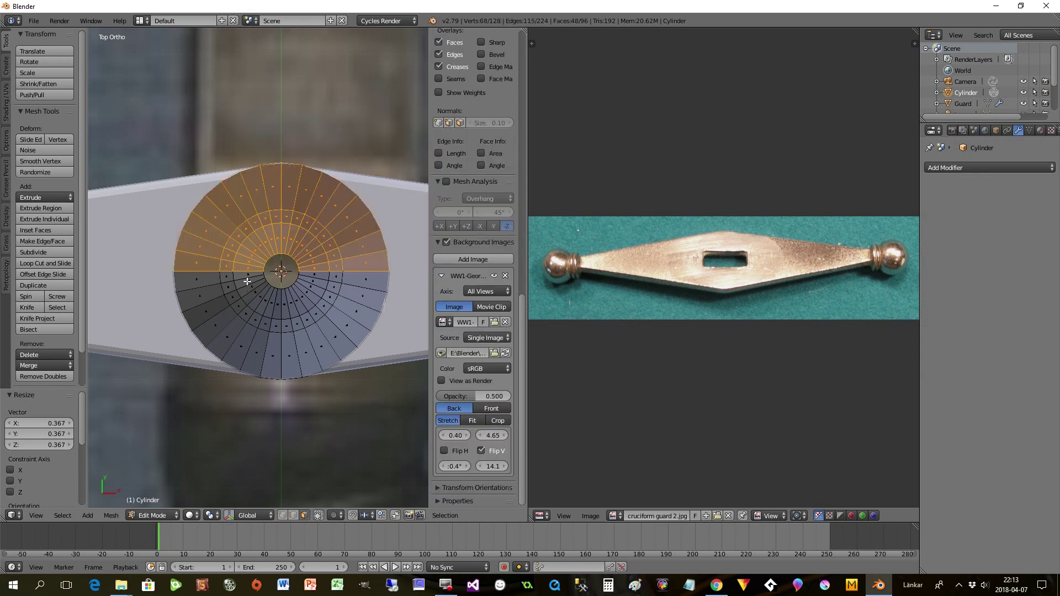
key("x")
middle_click_drag(336, 285, 182, 372)
scroll(310, 275, "down", 3)
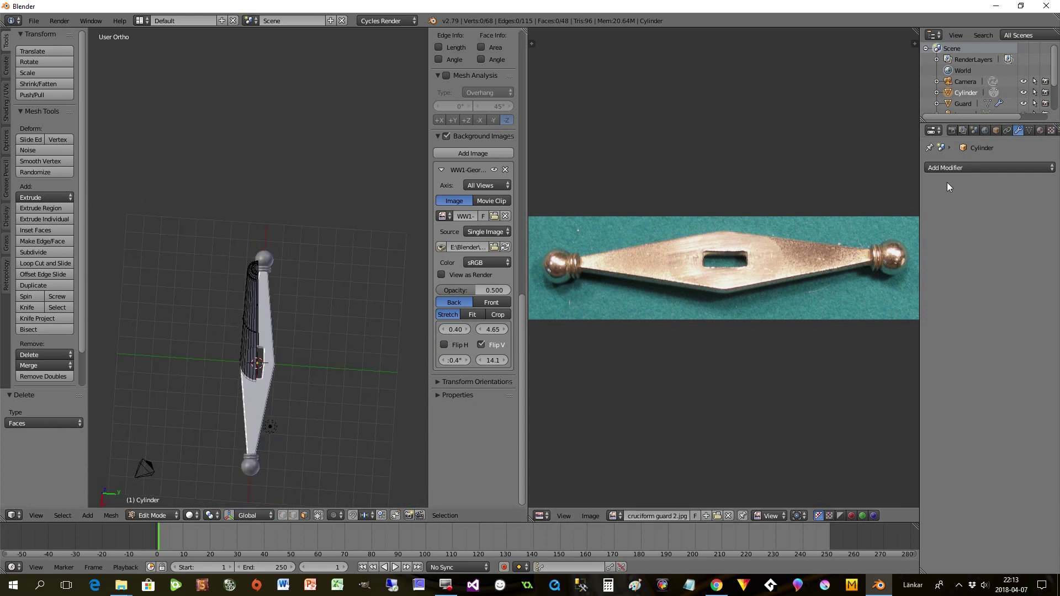
left_click(953, 168)
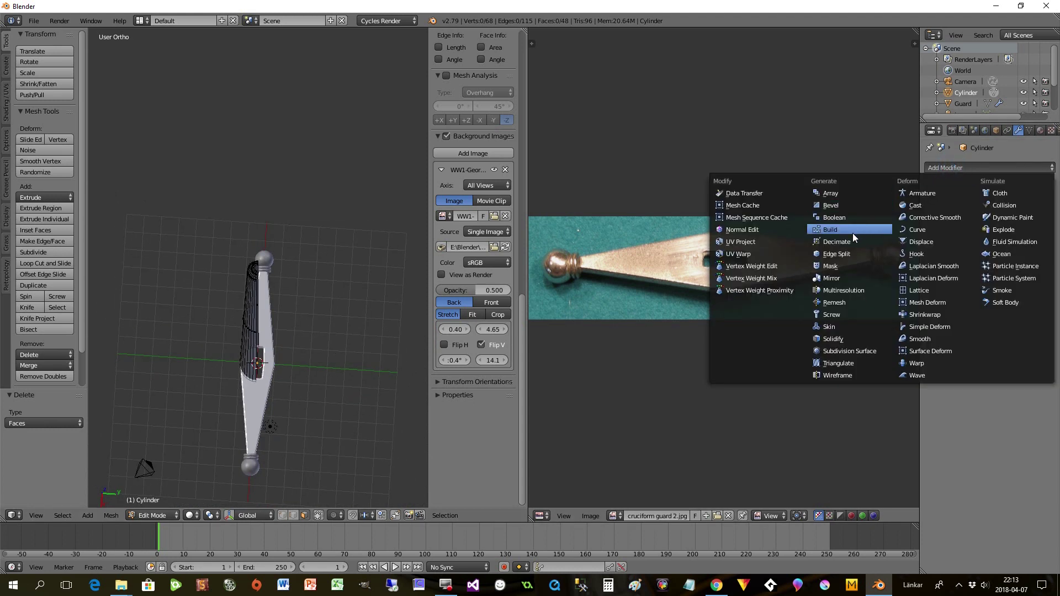
left_click(835, 280)
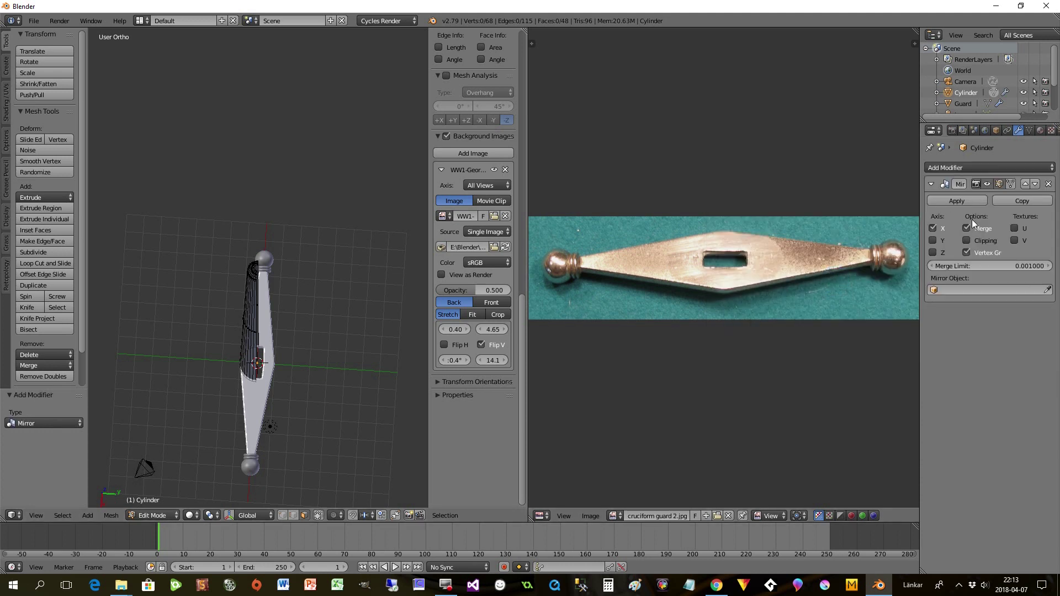
left_click(934, 240)
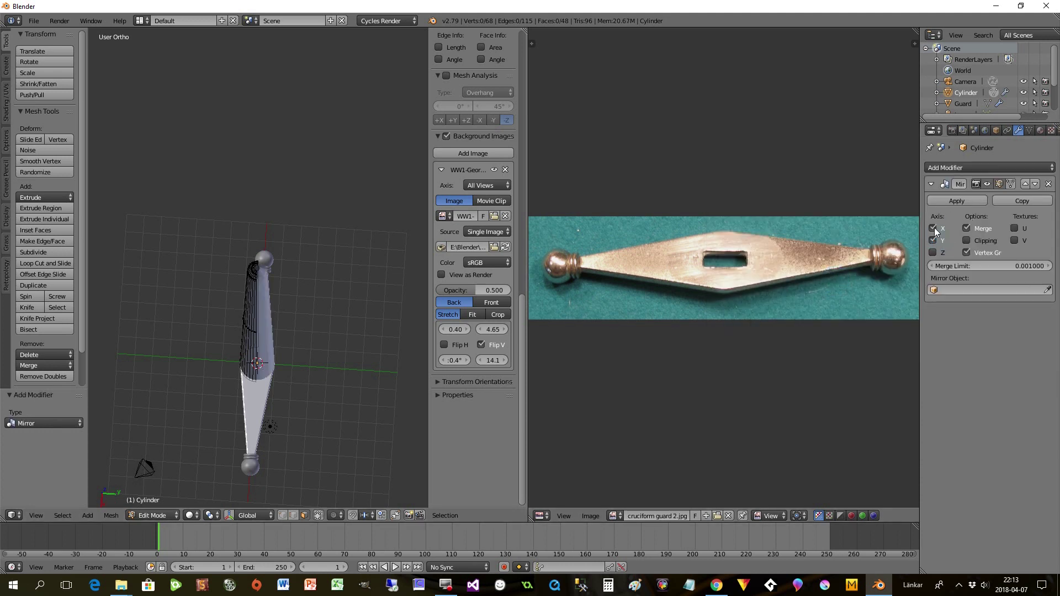
left_click(967, 240)
scroll(330, 305, "up", 4)
scroll(326, 293, "up", 5, "shift")
scroll(326, 276, "up", 3)
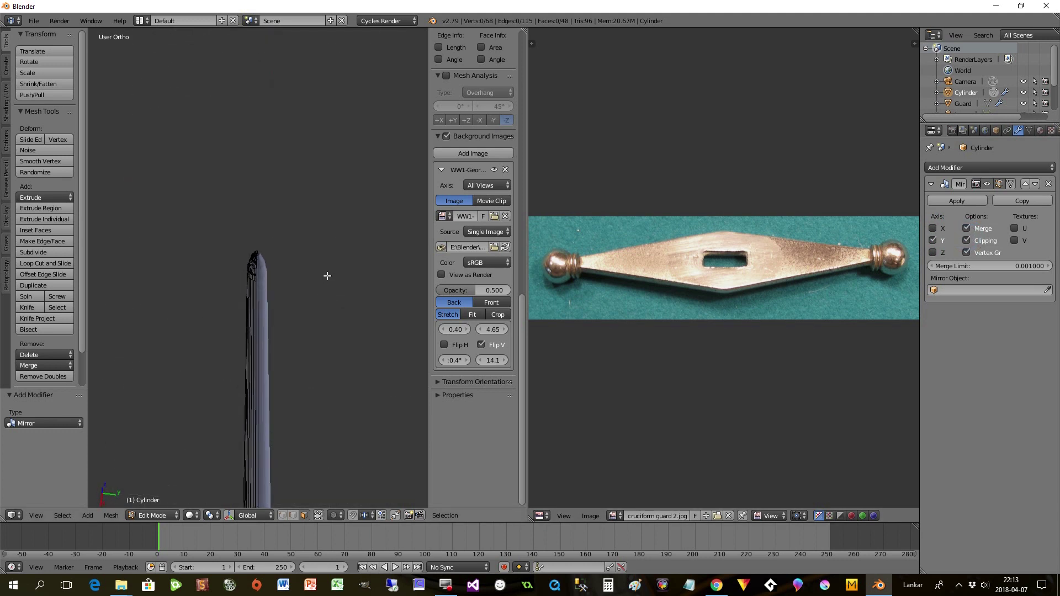
middle_click_drag(290, 309, 284, 348)
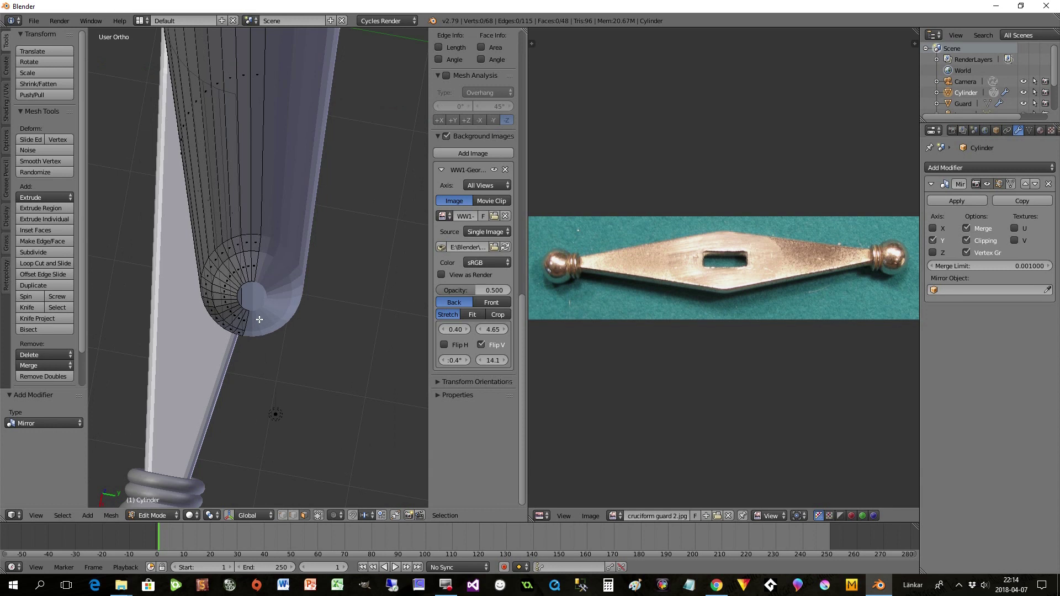
Step: Select the edge ring around the blade's open end with Limit Selection to Visible off
scroll(254, 309, "up", 1)
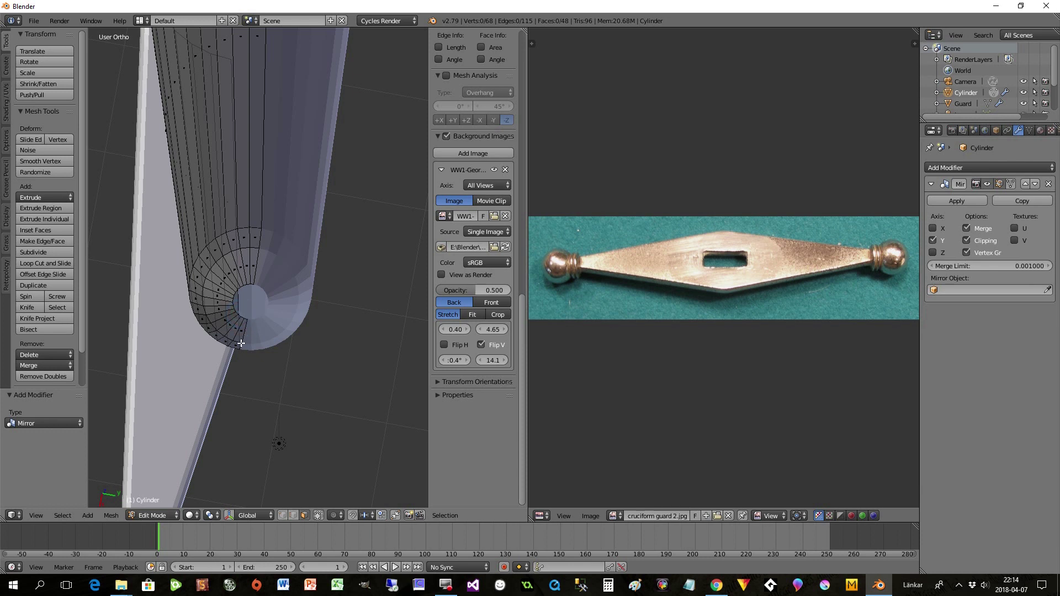
left_click(294, 515)
left_click(236, 312)
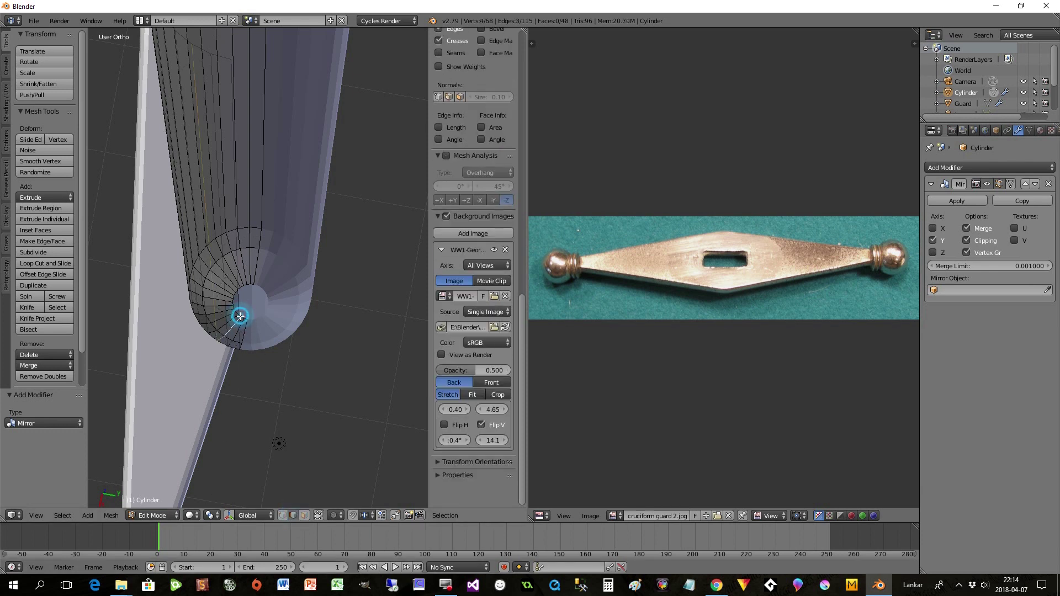
left_click(245, 318, "shift")
middle_click_drag(248, 285, 249, 276)
left_click(318, 515)
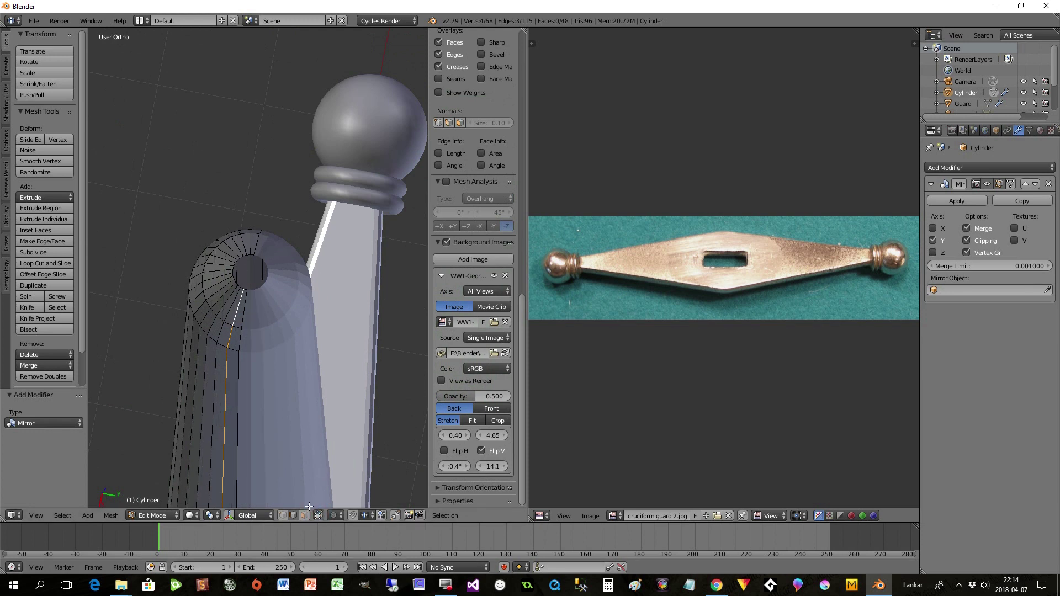
left_click(246, 247, "alt")
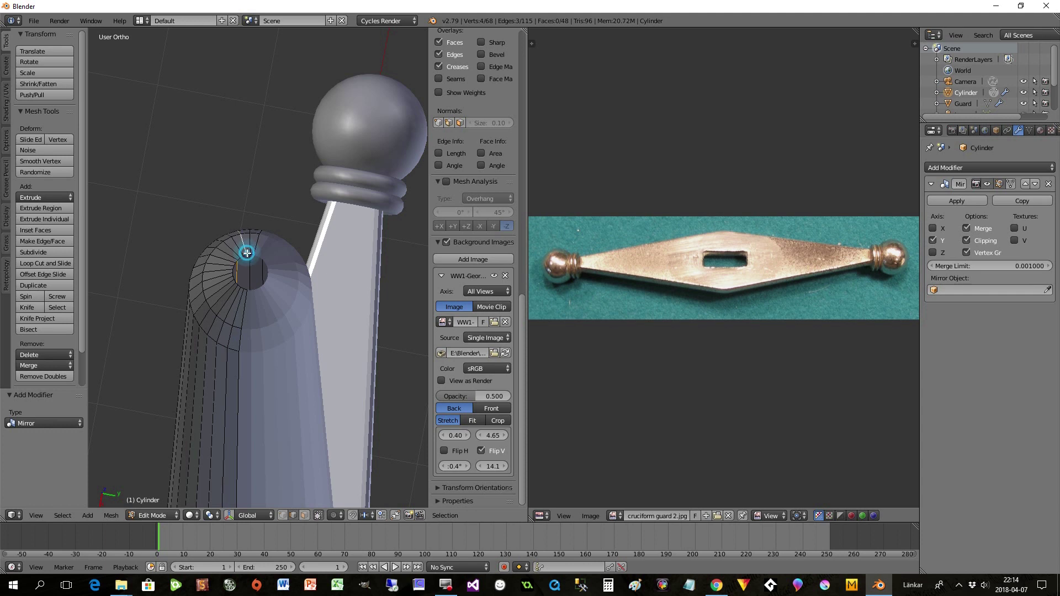
left_click(250, 253, "alt")
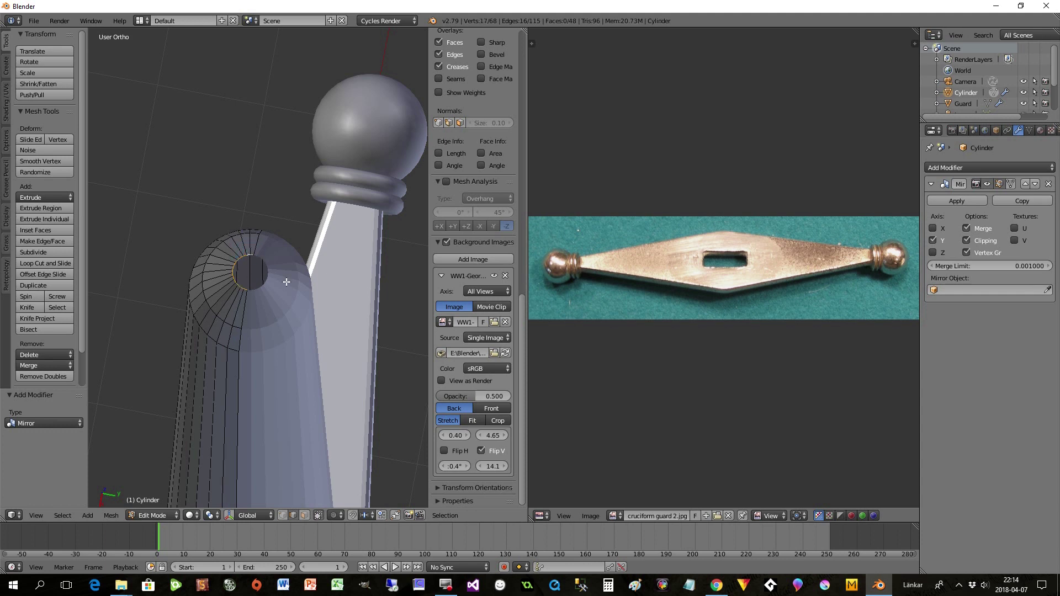
Step: Fill the hole with a new face and select the entire mesh
key("f")
scroll(286, 282, "down", 3)
middle_click_drag(262, 318, 330, 318)
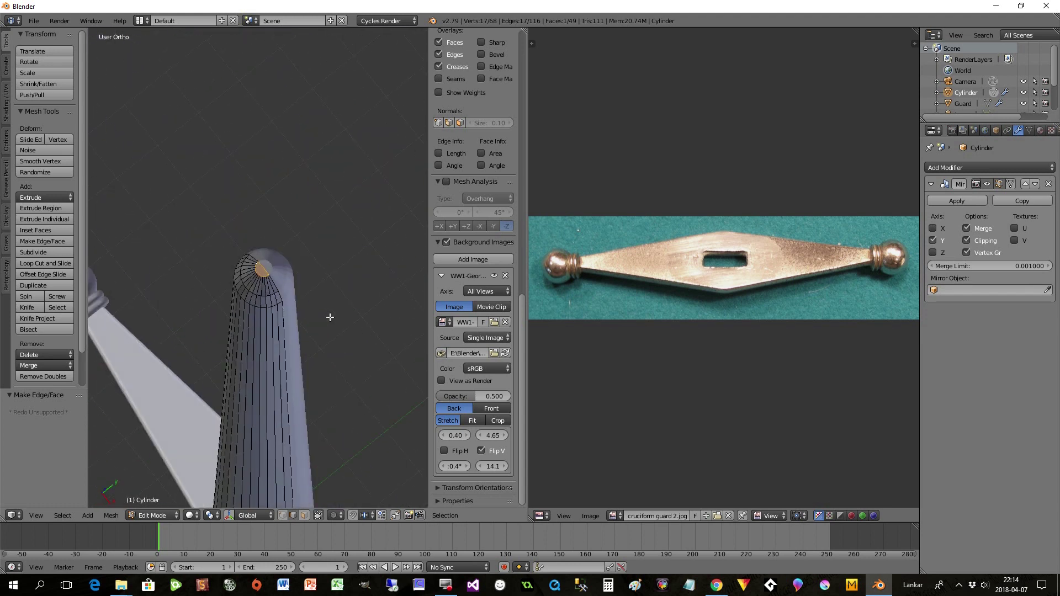
key("a")
scroll(329, 316, "down", 3)
middle_click_drag(313, 364, 256, 301)
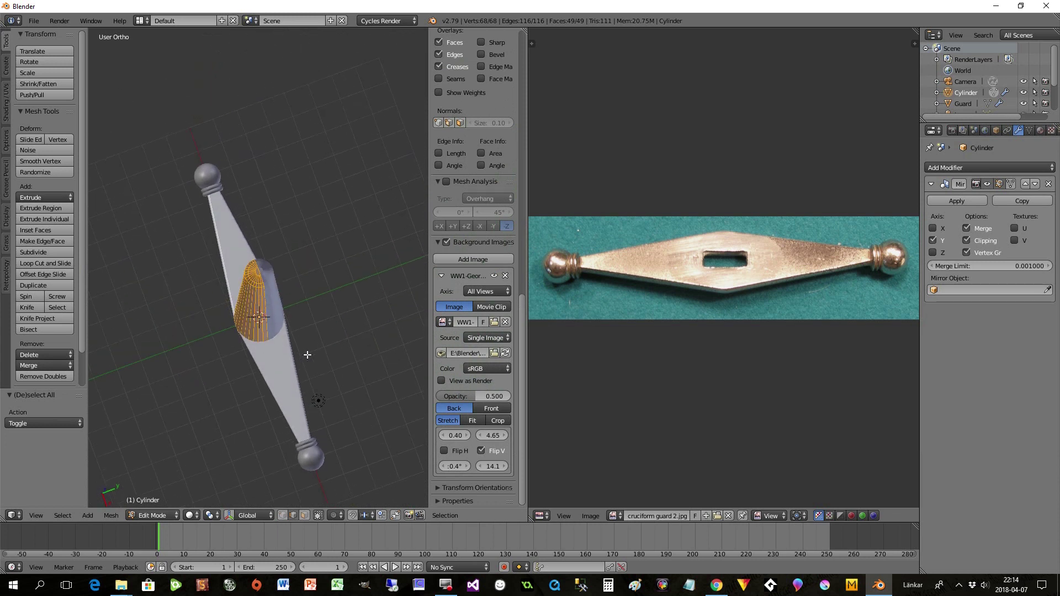
Step: Scale the blade to 0.45 along the Y axis
key("s")
key("y")
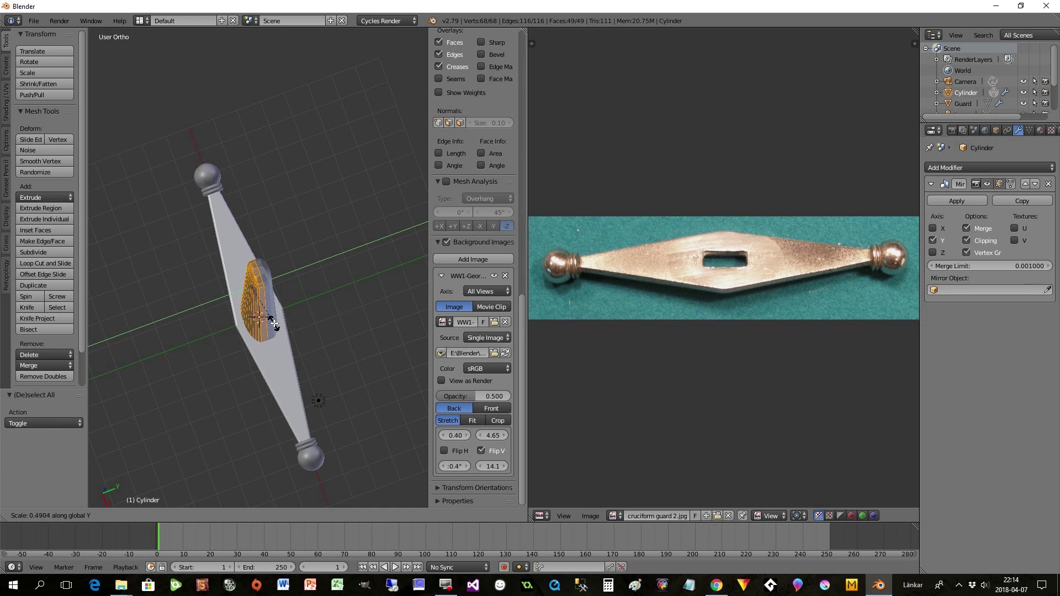
type(".45")
key("Return")
middle_click_drag(273, 320, 241, 319)
scroll(278, 330, "up", 4)
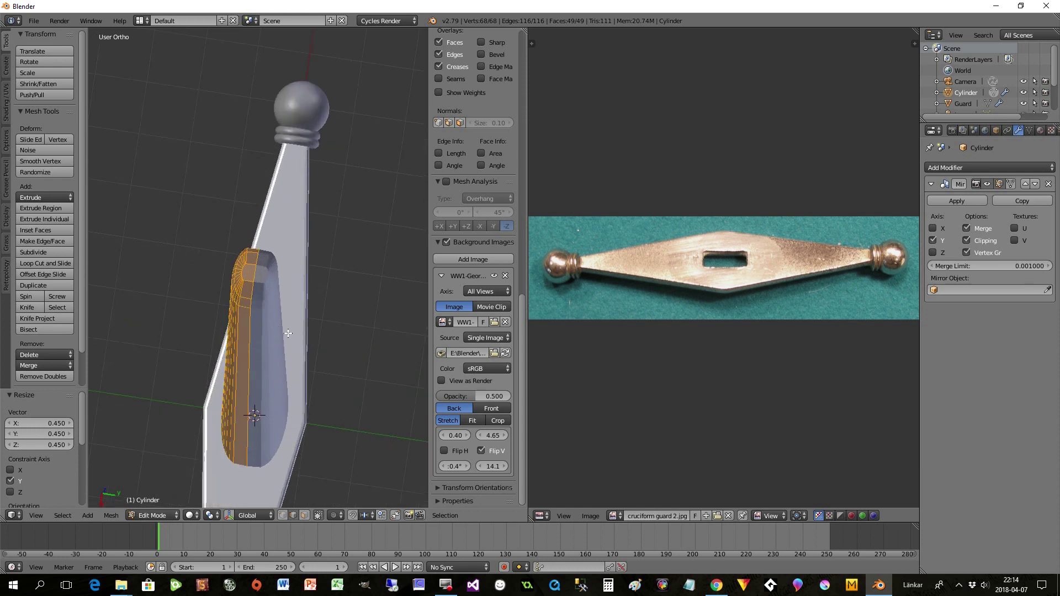
Step: Move the blade 0.171 along the Y axis
key("g")
key("y")
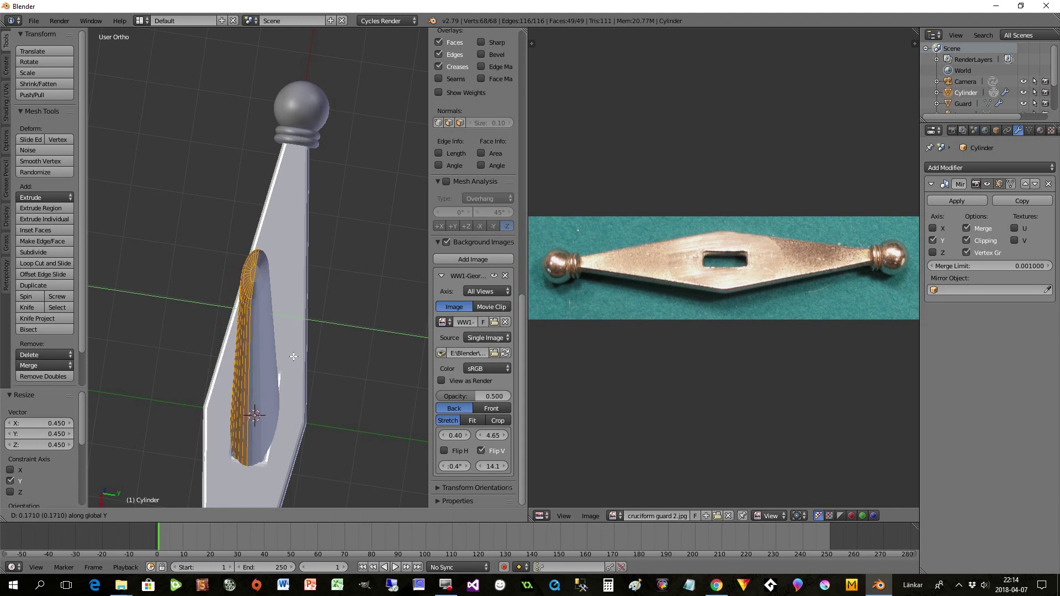
left_click(293, 356)
middle_click_drag(294, 359, 426, 338)
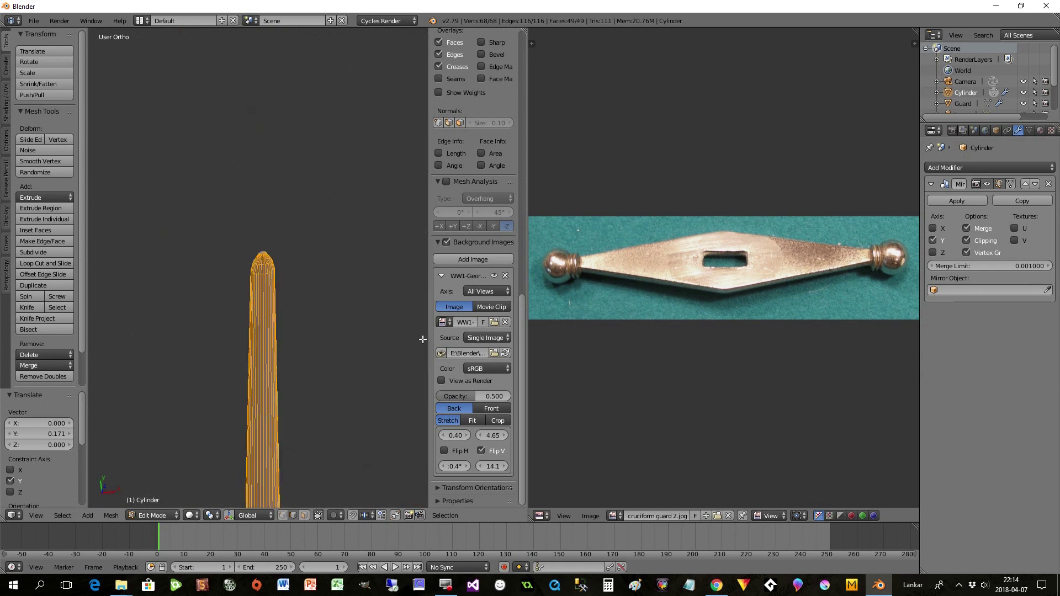
scroll(283, 346, "down", 2)
middle_click_drag(294, 401, 320, 390)
scroll(272, 364, "up", 4)
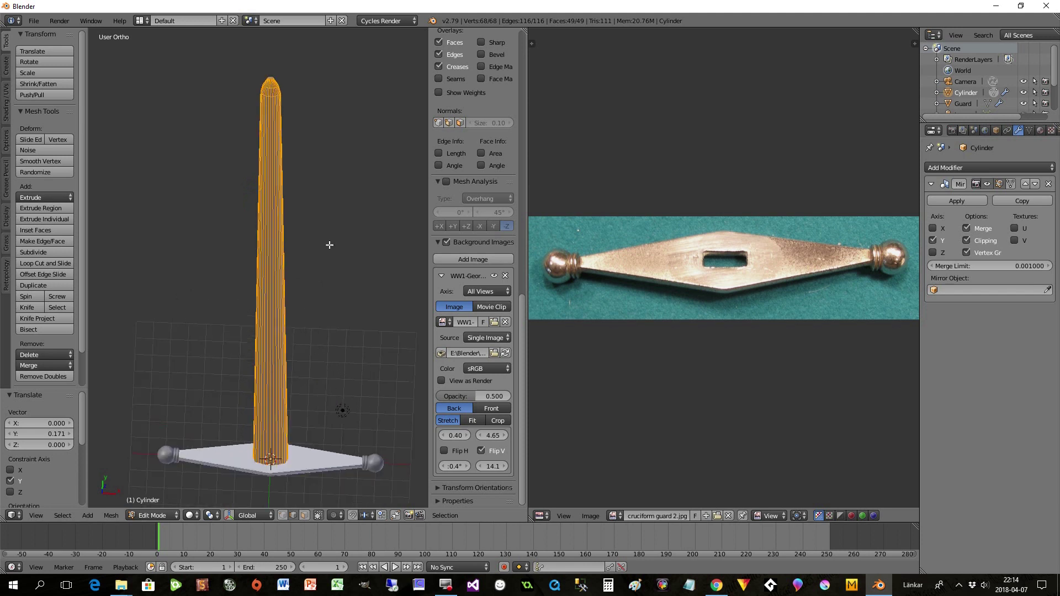
scroll(277, 452, "up", 5)
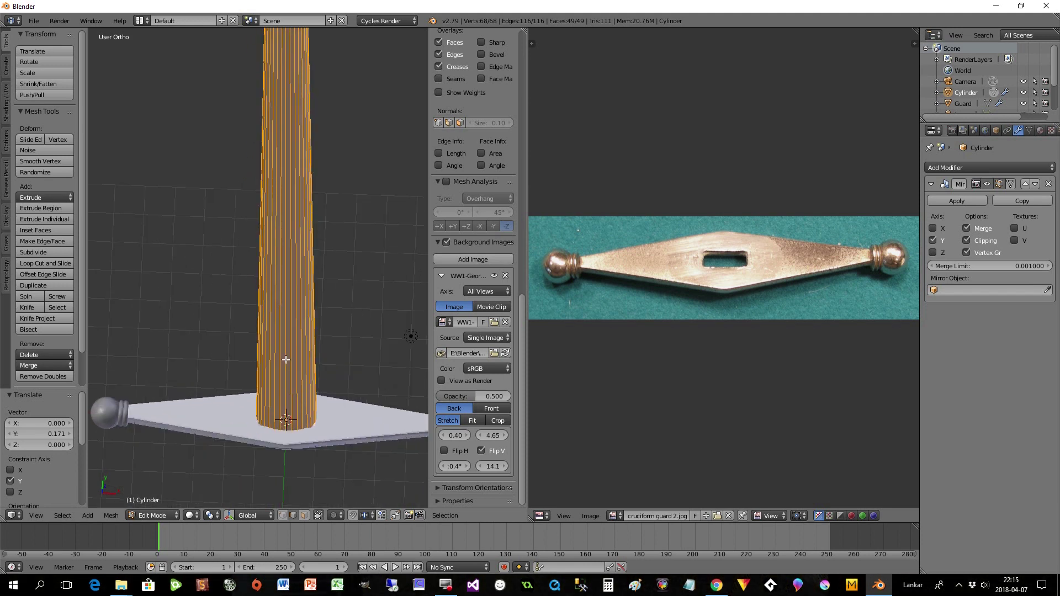
Step: Leave Edit Mode for Object Mode and frame the sword in the view
key("Tab")
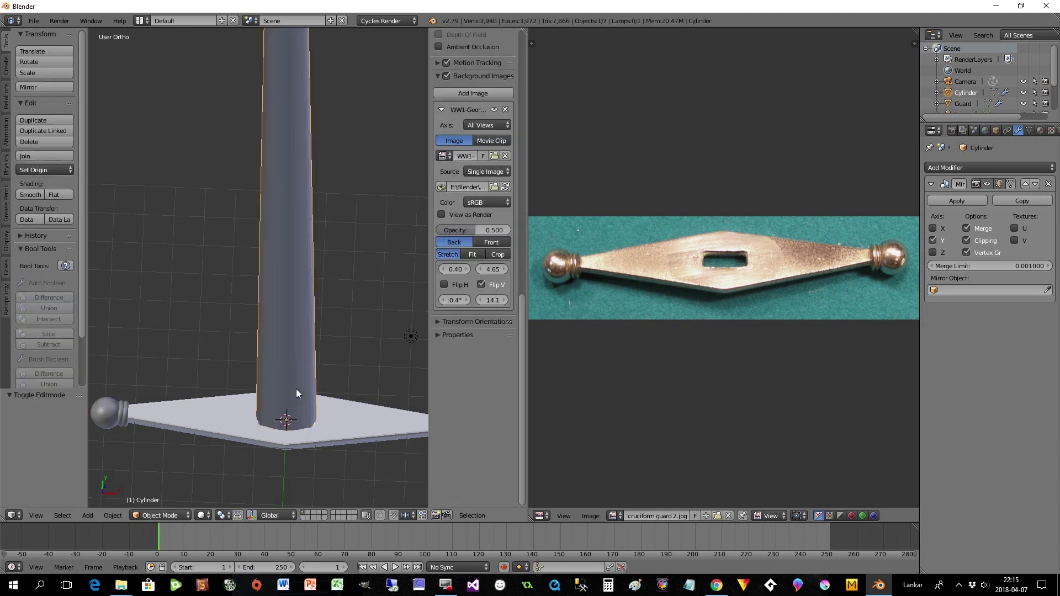
scroll(296, 386, "down", 5)
middle_click_drag(300, 366, 296, 346)
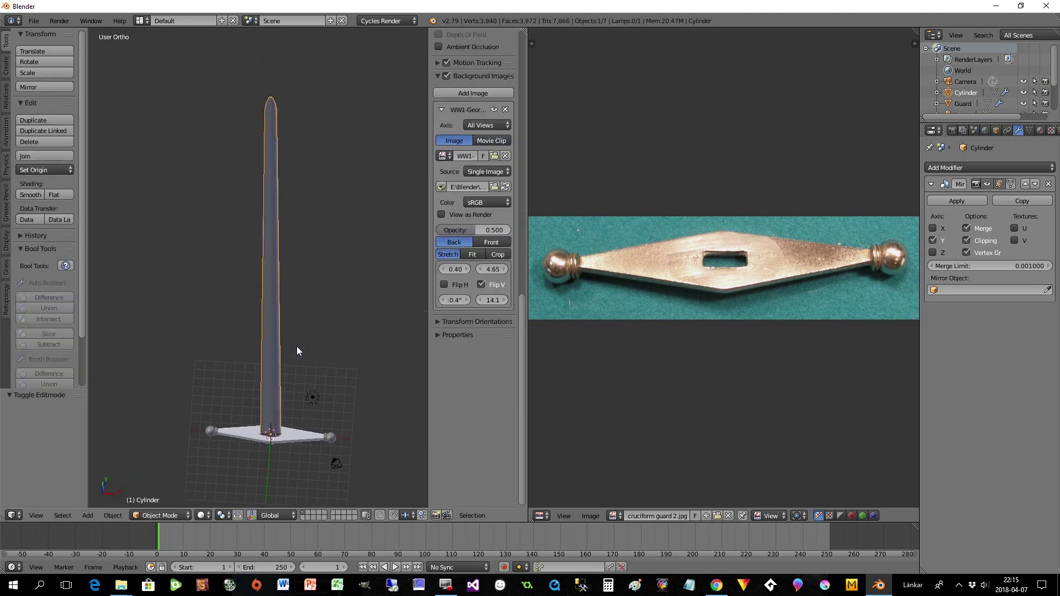
middle_click_drag(289, 389, 299, 266, "shift")
scroll(299, 266, "up", 4)
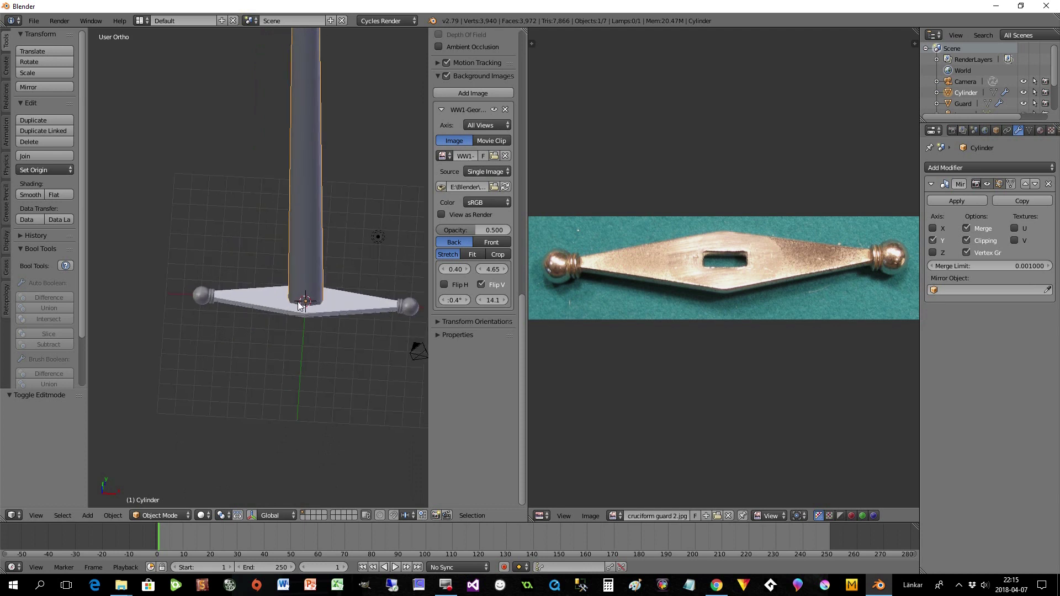
middle_click_drag(309, 317, 307, 317)
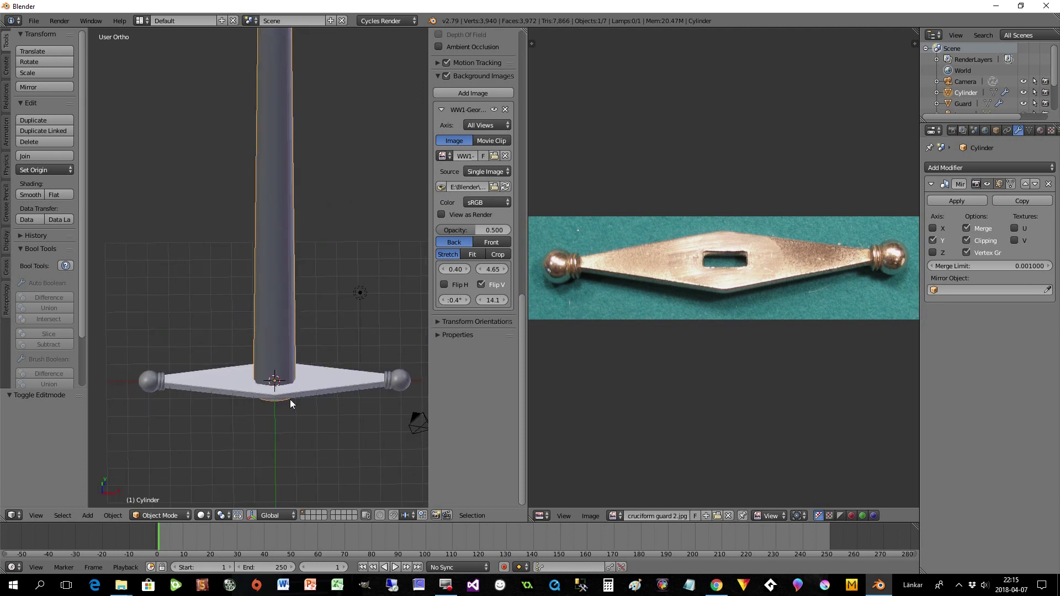
Step: Select the Guard, center the view on it, and switch to Front view zoomed in
right_click(340, 382)
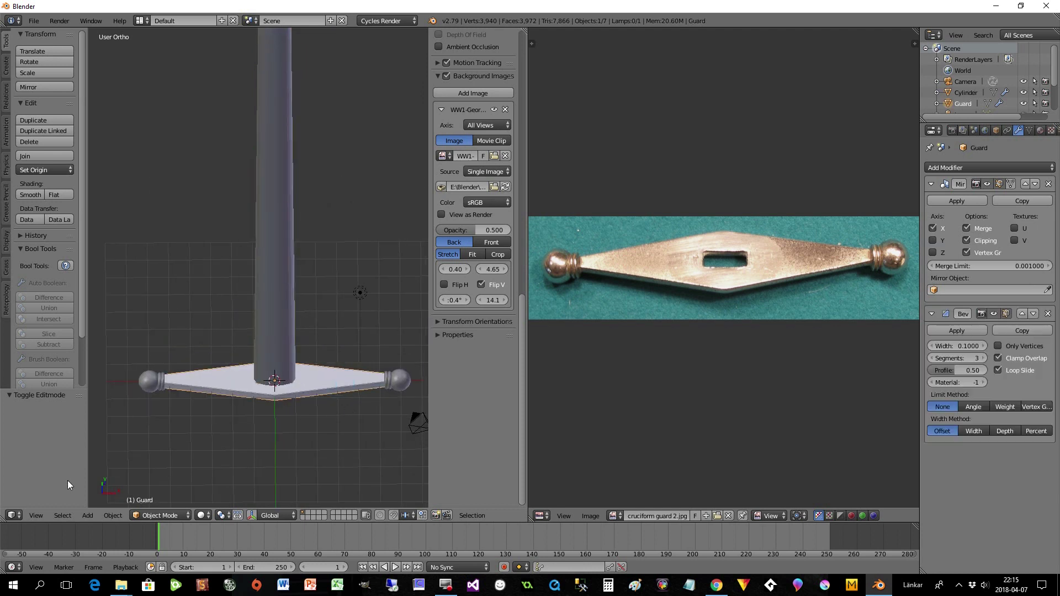
left_click(36, 516)
left_click(77, 263)
middle_click_drag(247, 431, 274, 259)
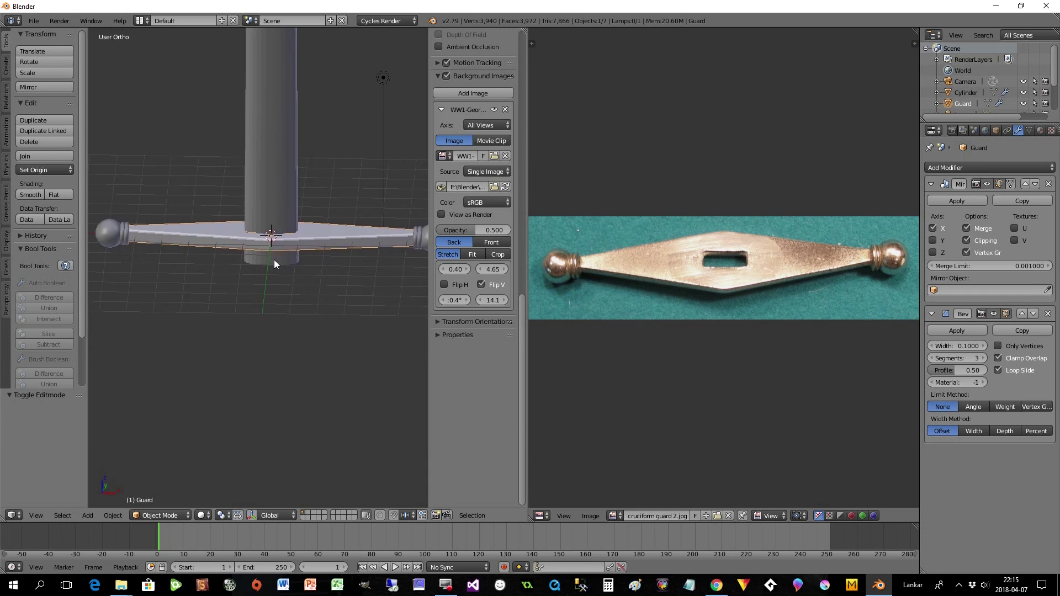
left_click(35, 515)
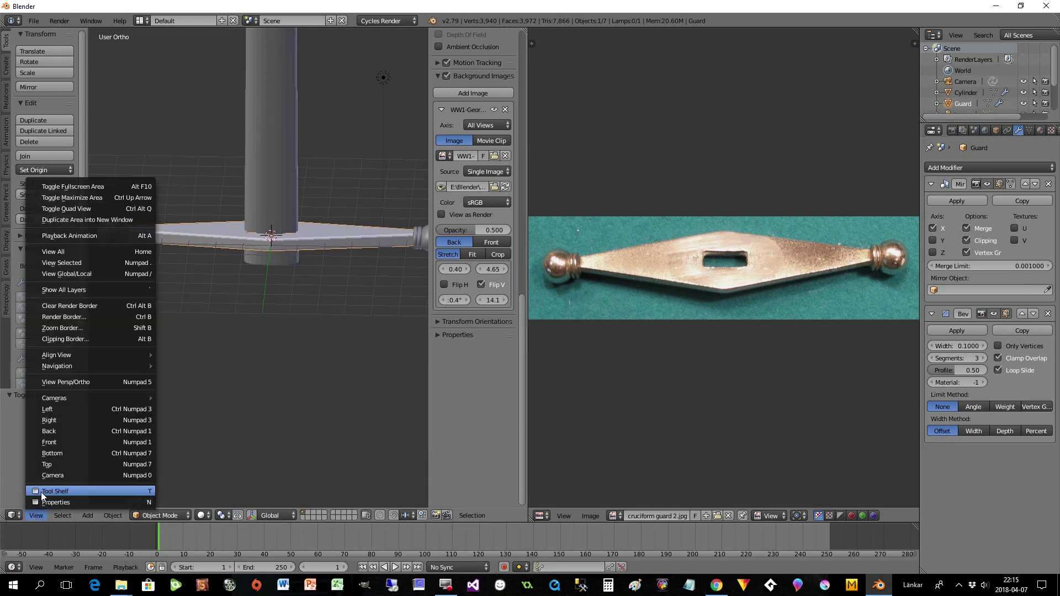
left_click(57, 443)
scroll(287, 392, "down", 5)
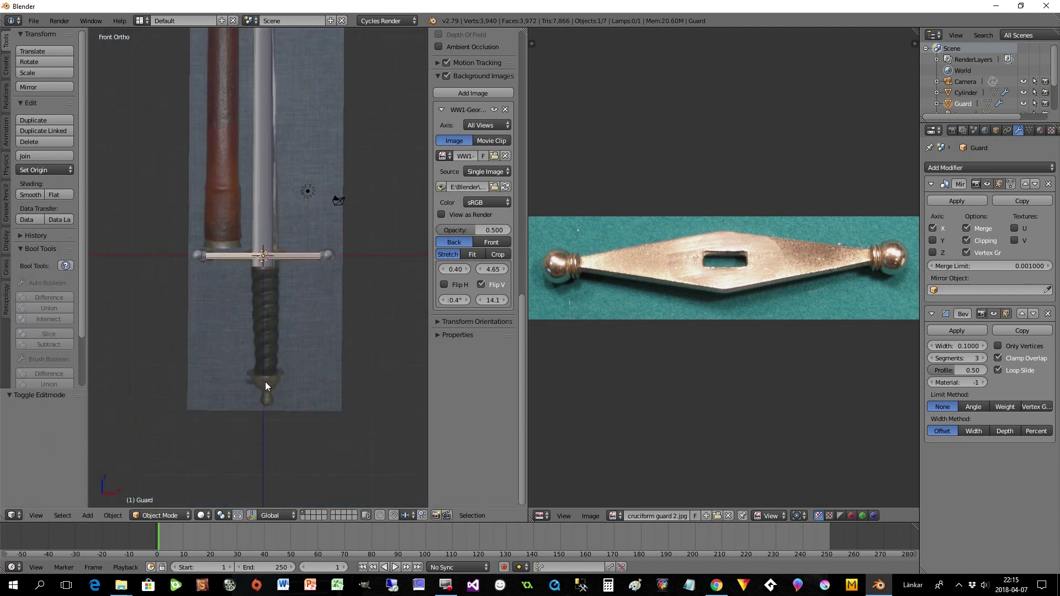
scroll(270, 373, "up", 2)
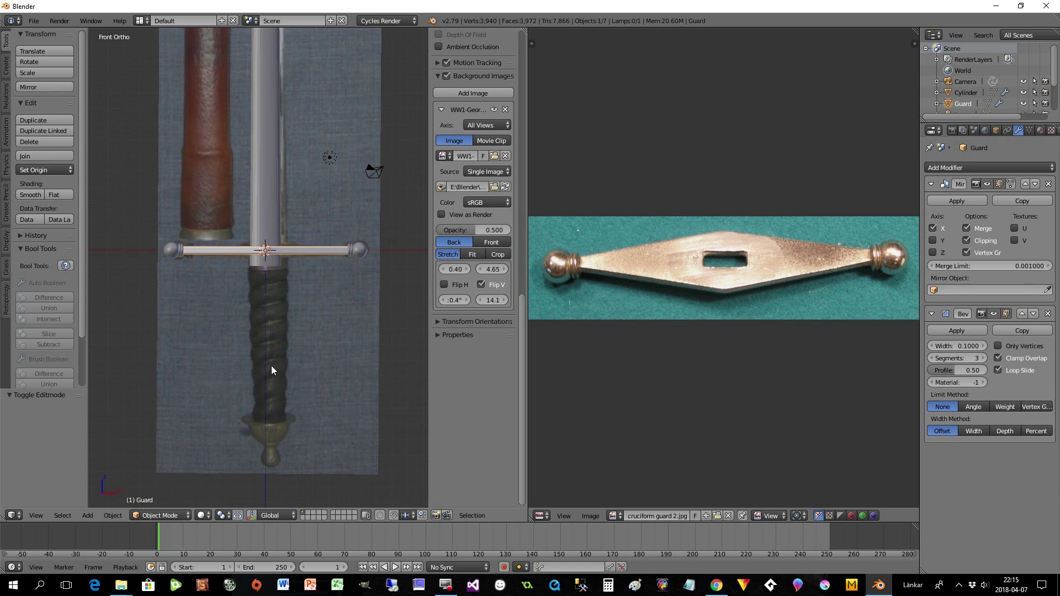
scroll(272, 367, "up", 1)
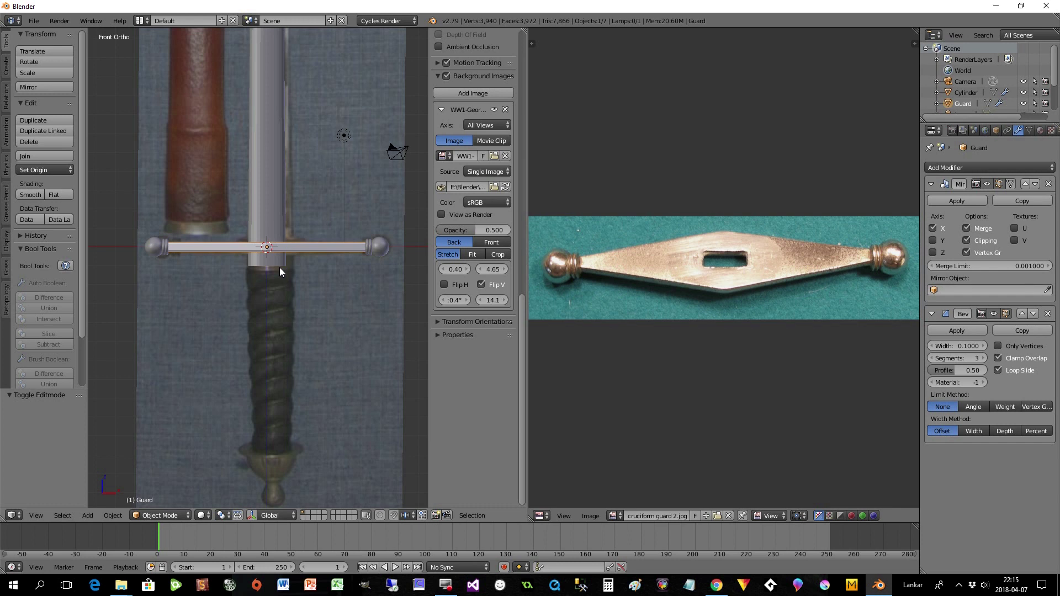
Step: Add an Archemedian spiral from Shift+A > Curve > Curve Spirals
key("shift+a")
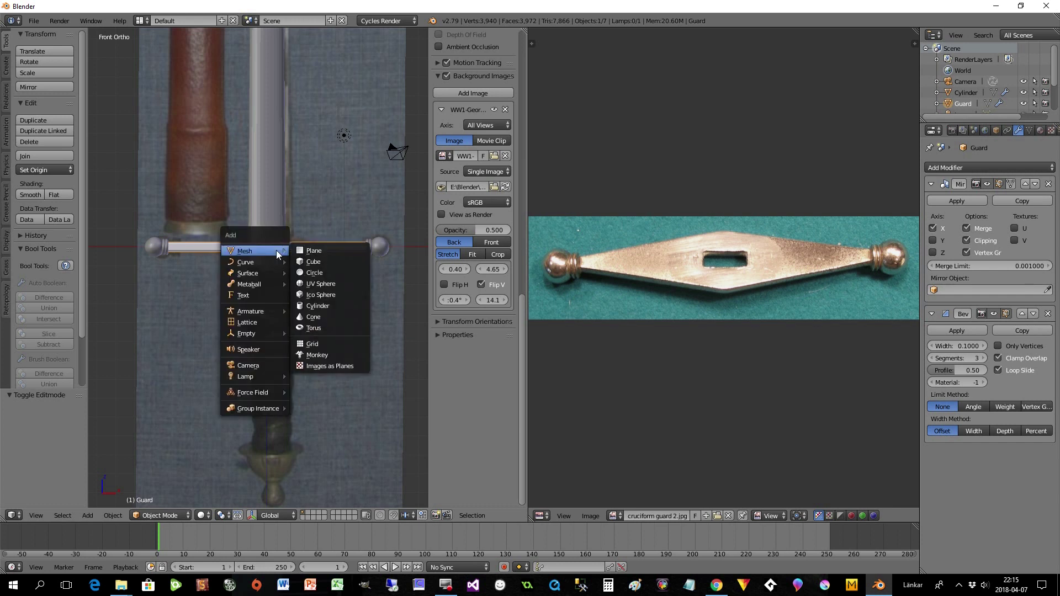
mouse_move(260, 260)
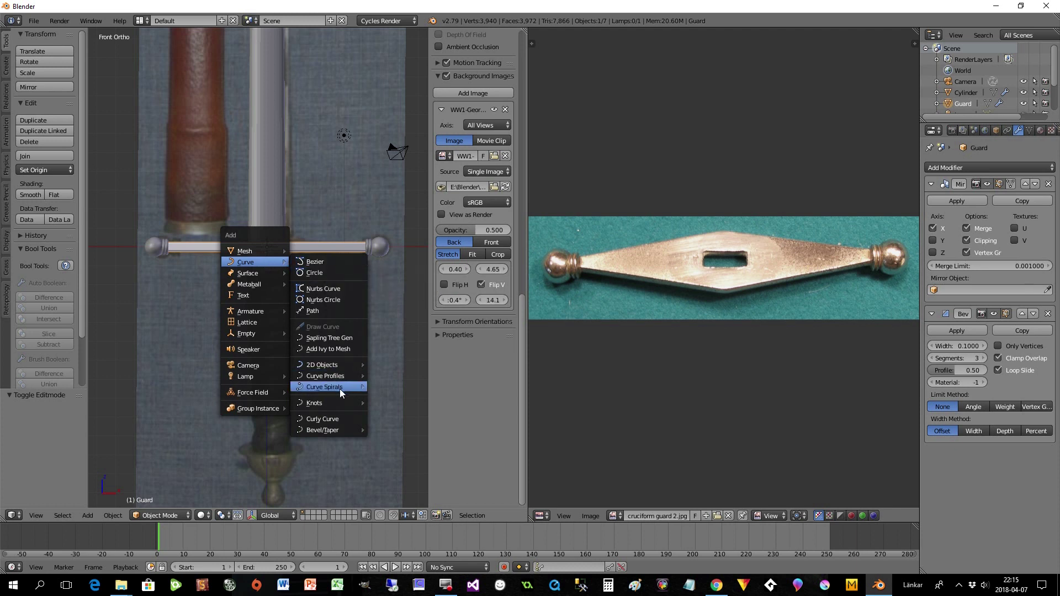
mouse_move(334, 387)
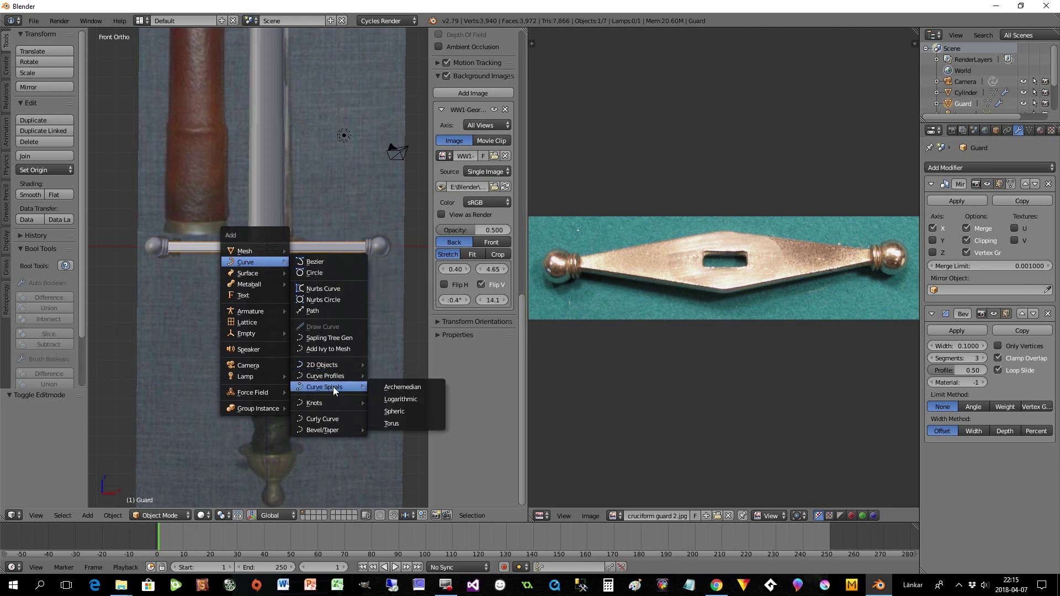
left_click(394, 386)
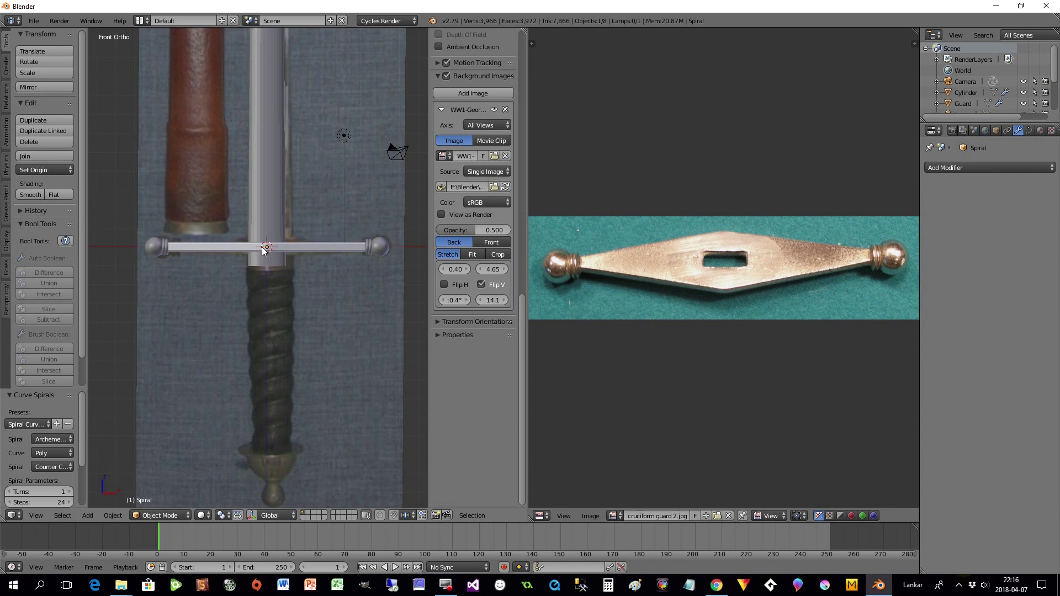
Step: Give the spiral 11 turns and stretch it down along the grip
left_click(65, 491)
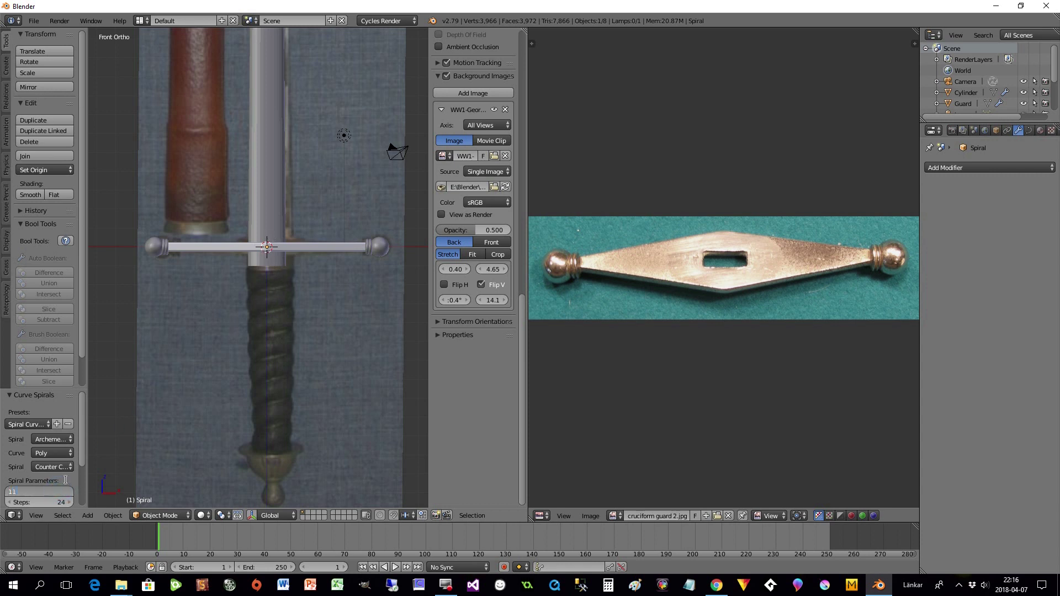
key("Return")
scroll(77, 467, "down", 3)
scroll(83, 486, "down", 1)
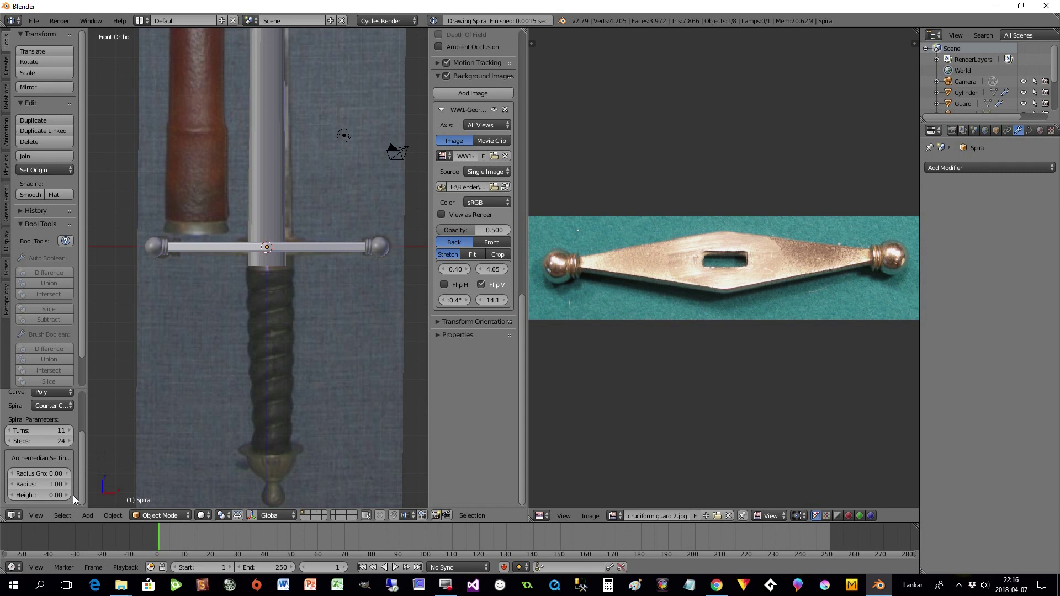
mouse_move(45, 495)
left_mouse_down()
mouse_move(65, 495)
mouse_move(49, 495)
left_mouse_up()
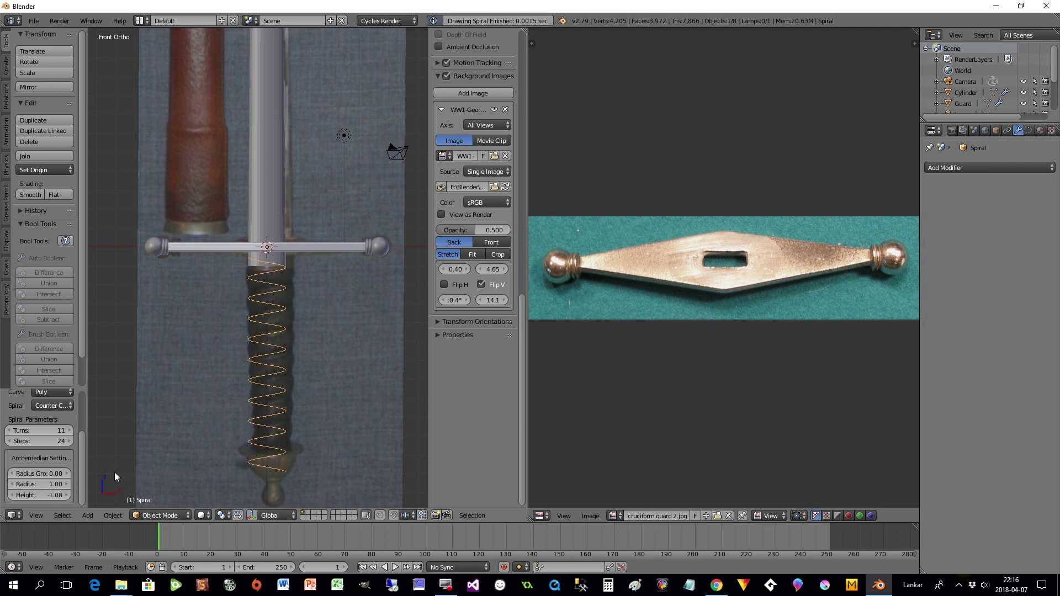
left_click_drag(48, 495, 45, 496)
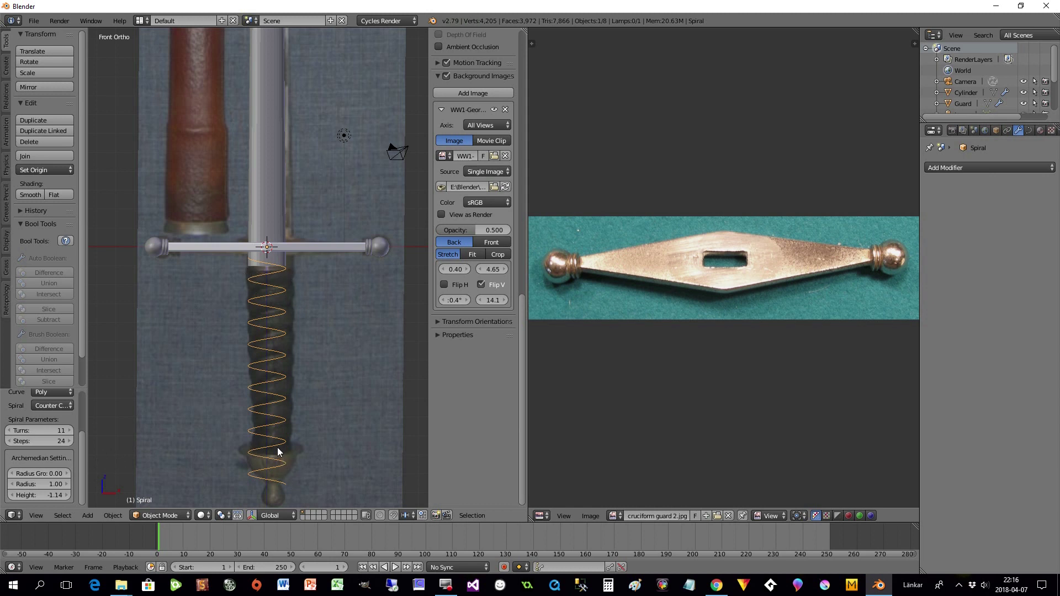
Step: Set Radius Growth to -0.03 and Radius to 1.18, and background X offset to 0.20
left_click(66, 474)
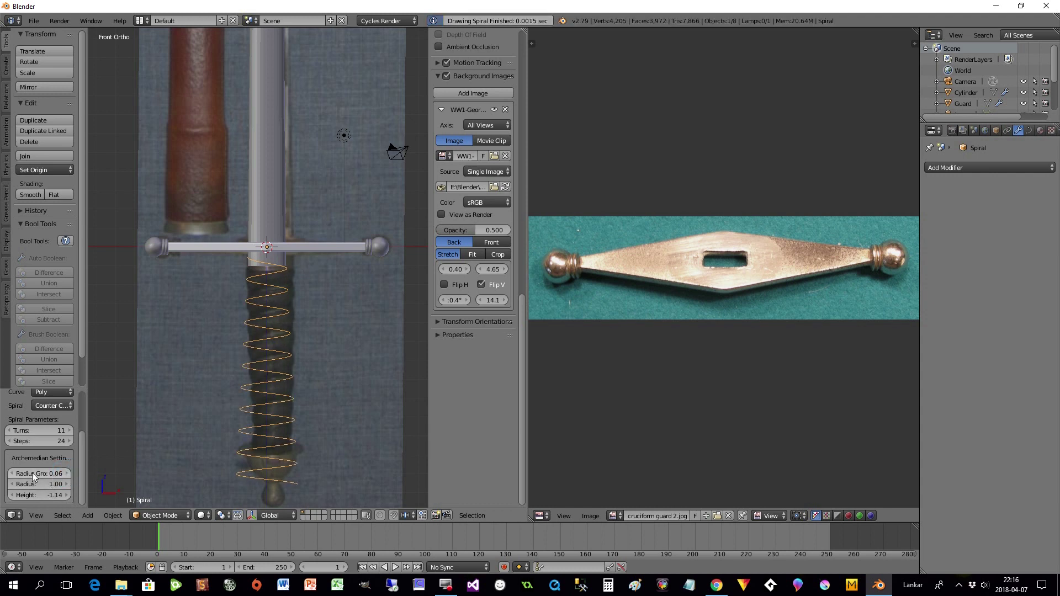
left_click(13, 479)
left_click(12, 478)
left_click(12, 478)
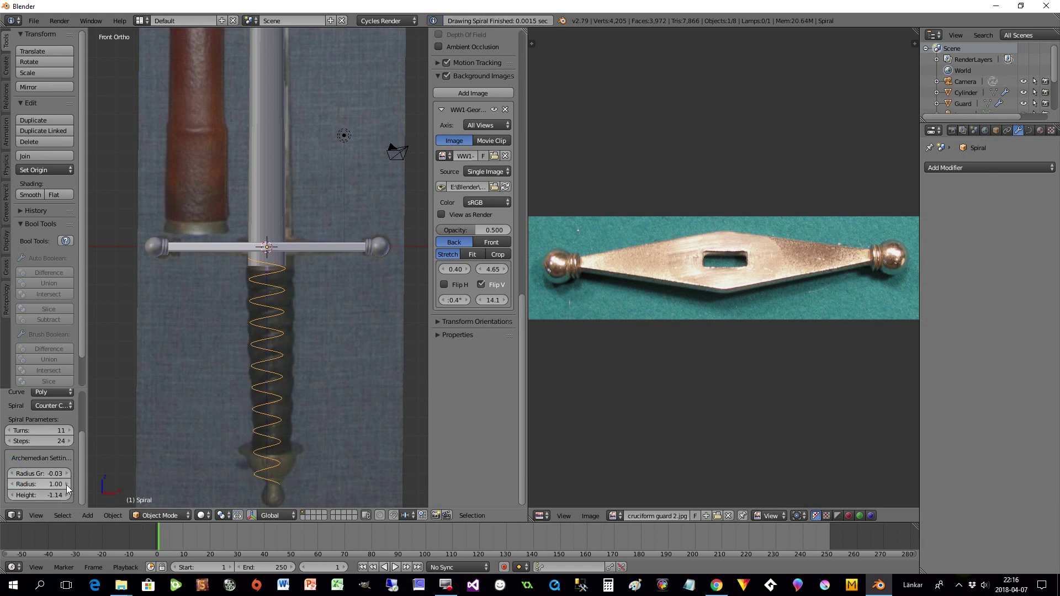
left_click(66, 484)
left_click(67, 484)
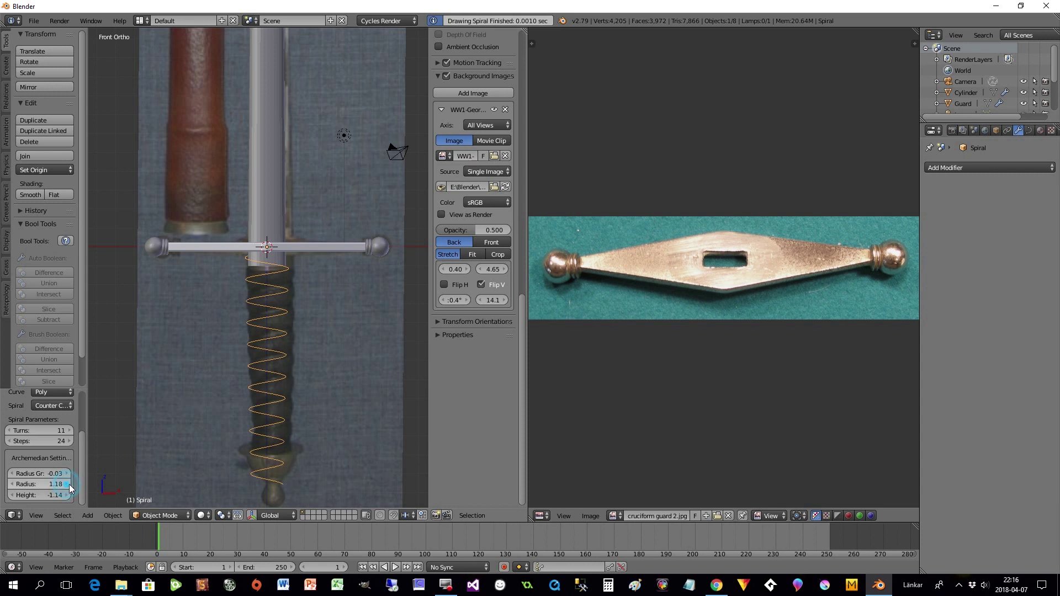
left_click(68, 484)
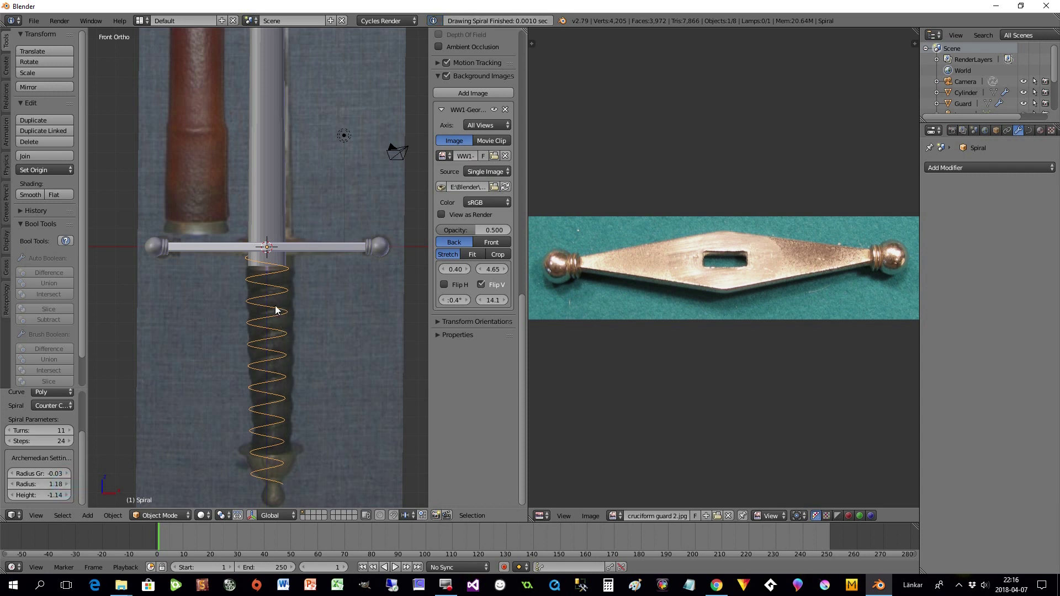
left_click(443, 270)
left_click(444, 269)
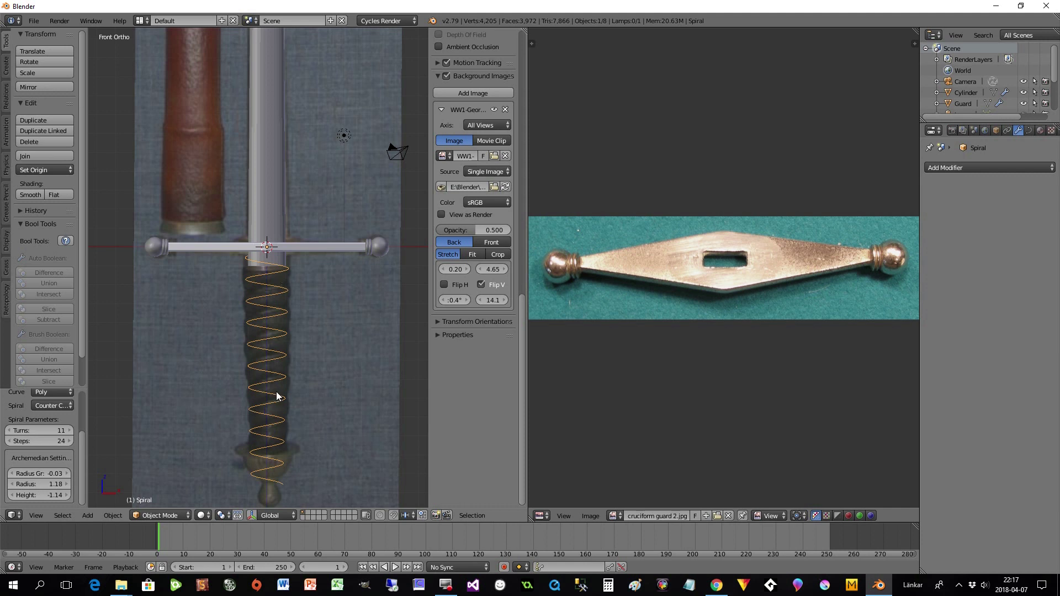
Step: Enter Edit Mode on the spiral and select points along its top coil under the guard
key("Tab")
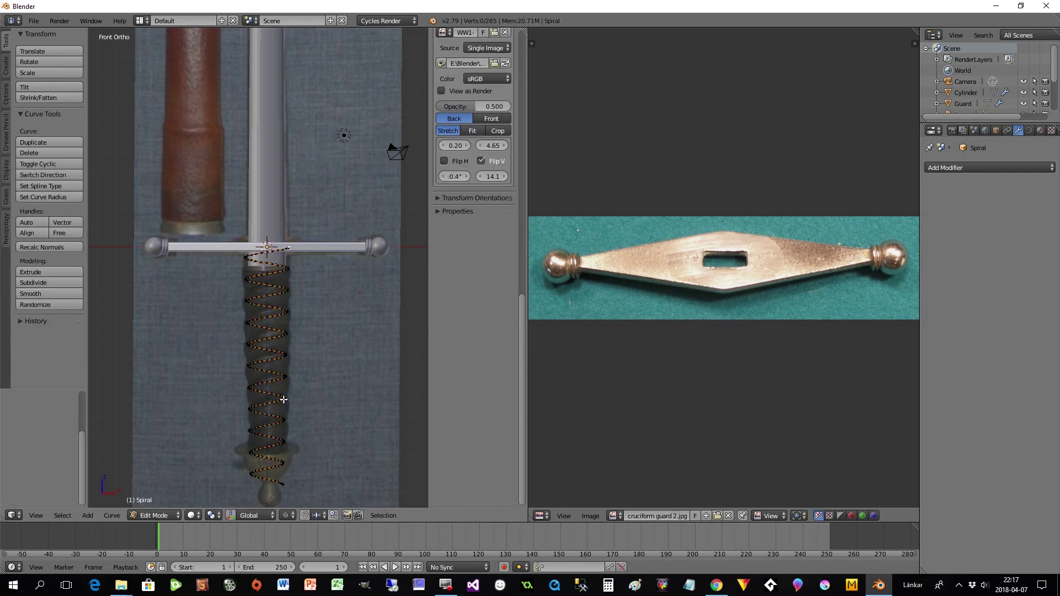
scroll(297, 331, "up", 2)
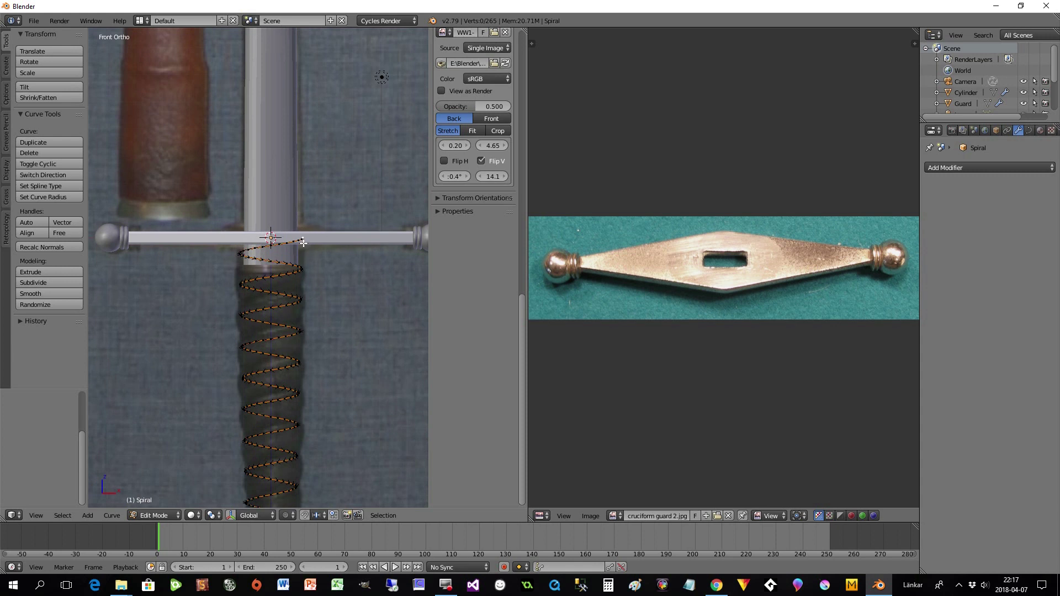
middle_click_drag(306, 257, 197, 275)
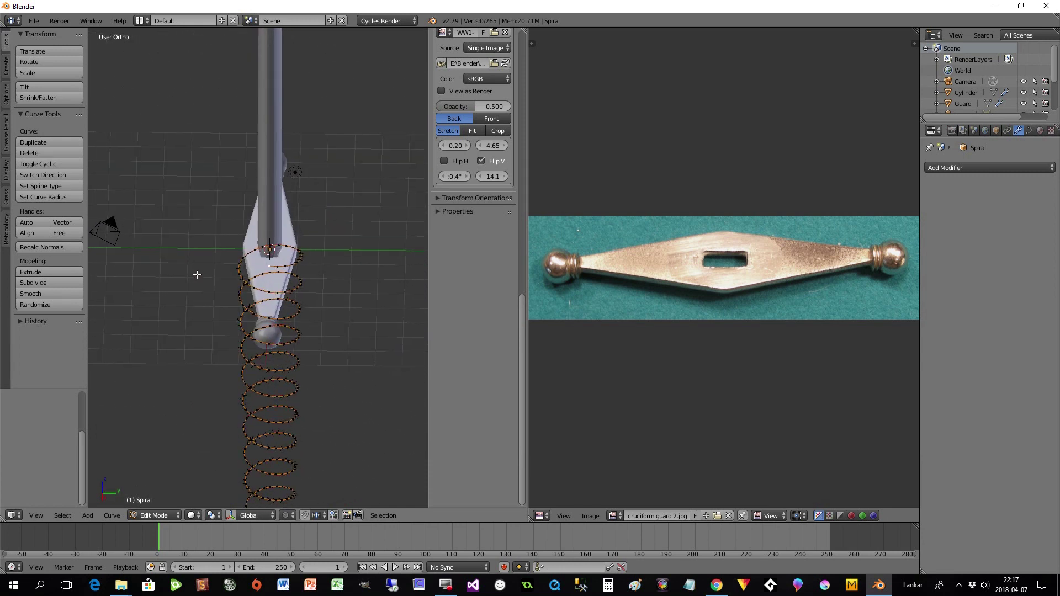
right_click(269, 267)
middle_click_drag(268, 309, 272, 296)
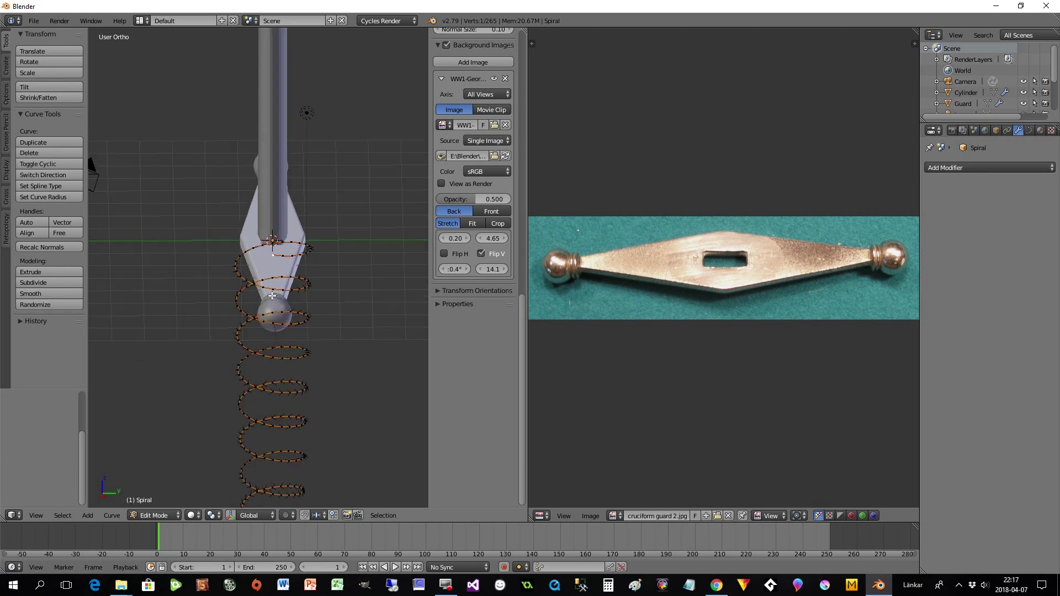
scroll(273, 296, "up", 2)
right_click(281, 307, "ctrl")
right_click(317, 303)
middle_click_drag(316, 326, 362, 312)
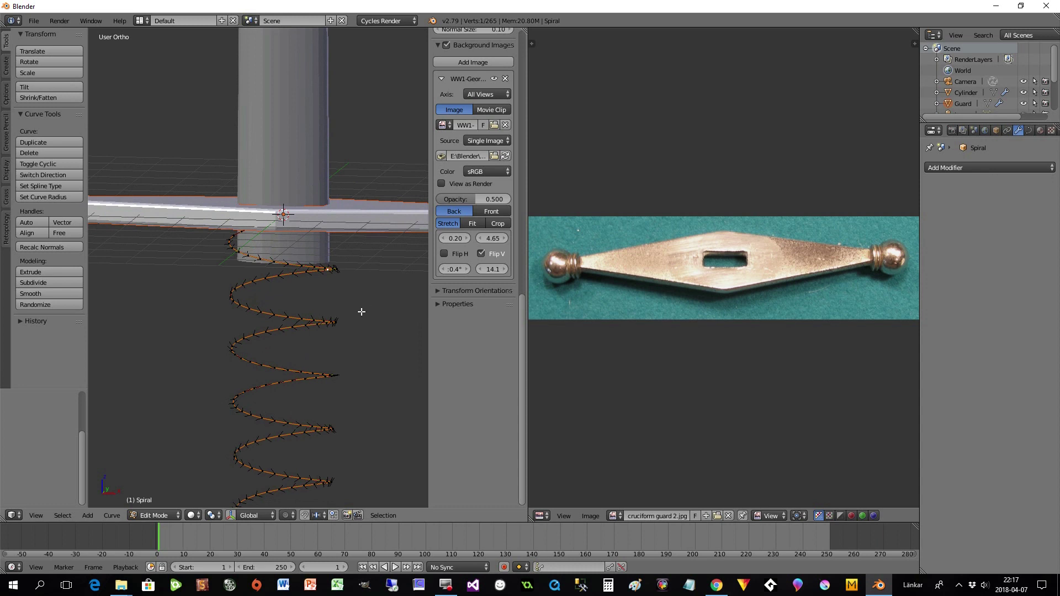
left_click(34, 516)
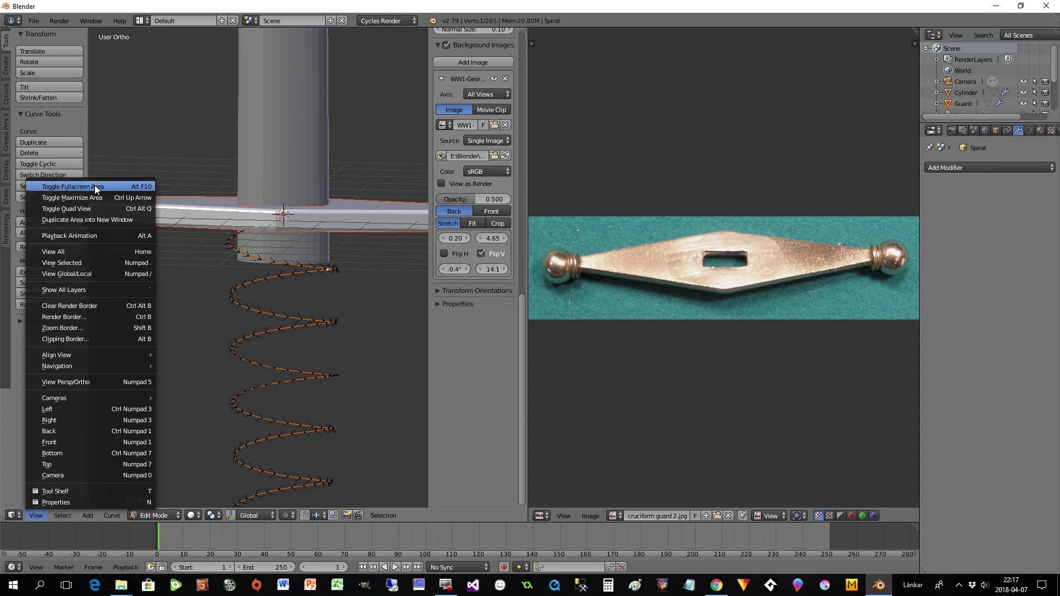
Step: Isolate the spiral with View Global/Local and select all vertices of its topmost coil
left_click(84, 273)
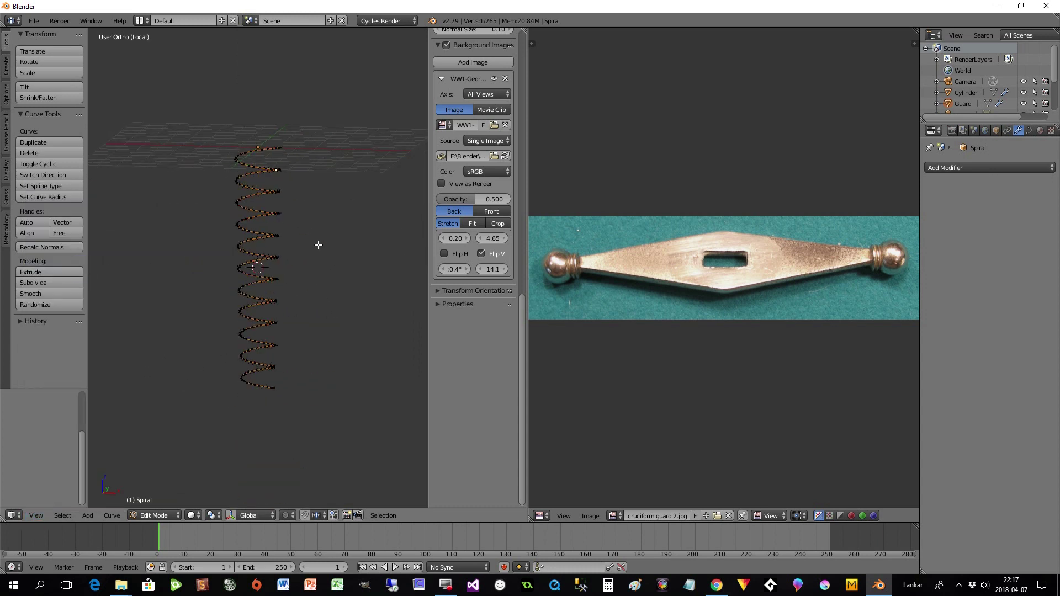
middle_click_drag(238, 282, 277, 259)
scroll(278, 259, "up", 2)
middle_click_drag(276, 142, 254, 162)
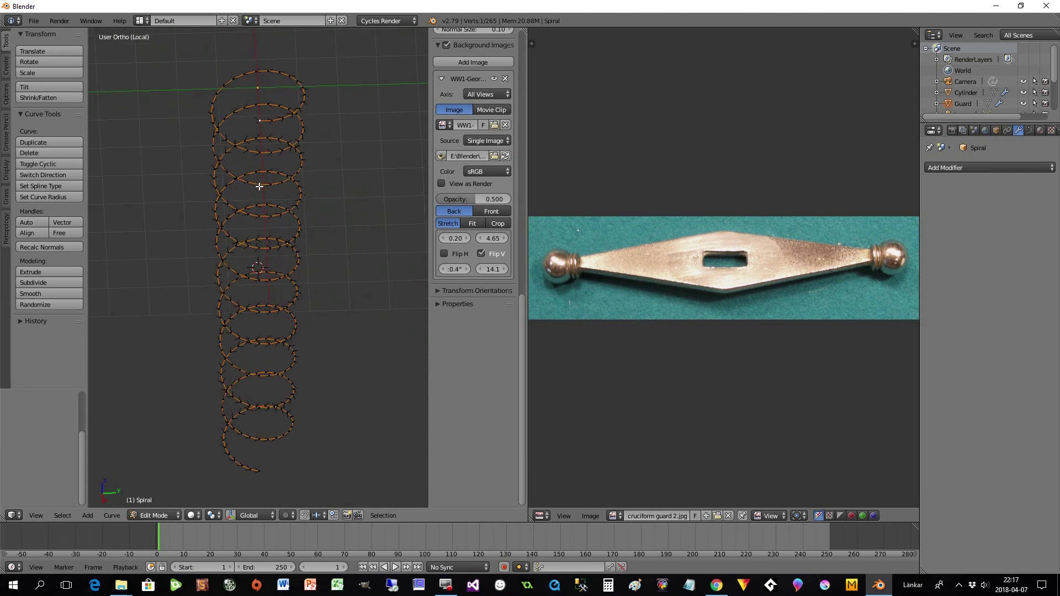
right_click(260, 153, "ctrl")
middle_click_drag(258, 121, 349, 161)
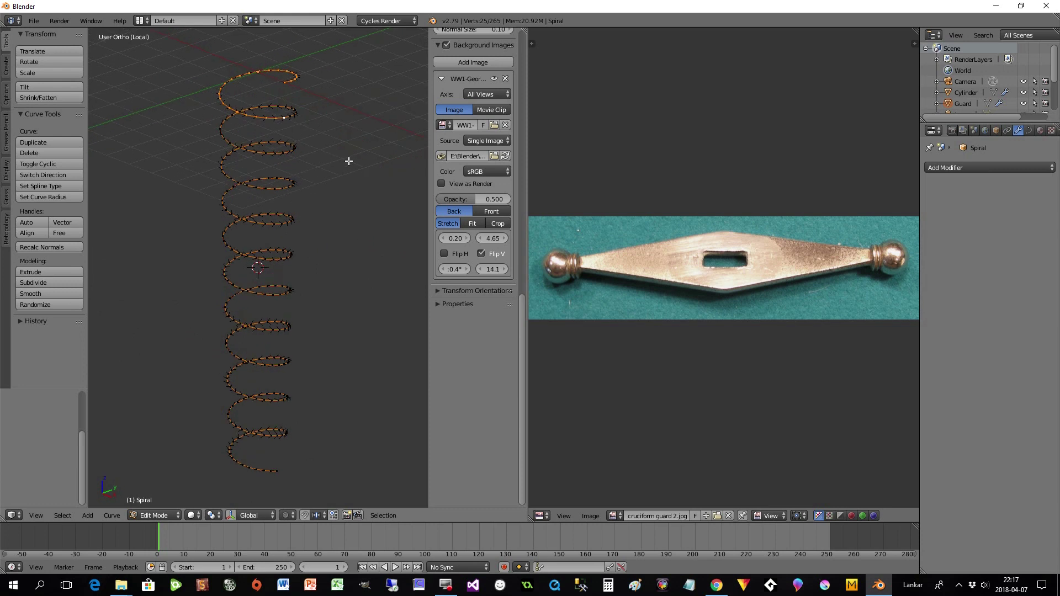
Step: Scale the top coil to 0 along Z to flatten it into a level ring
key("s")
key("z")
key("0")
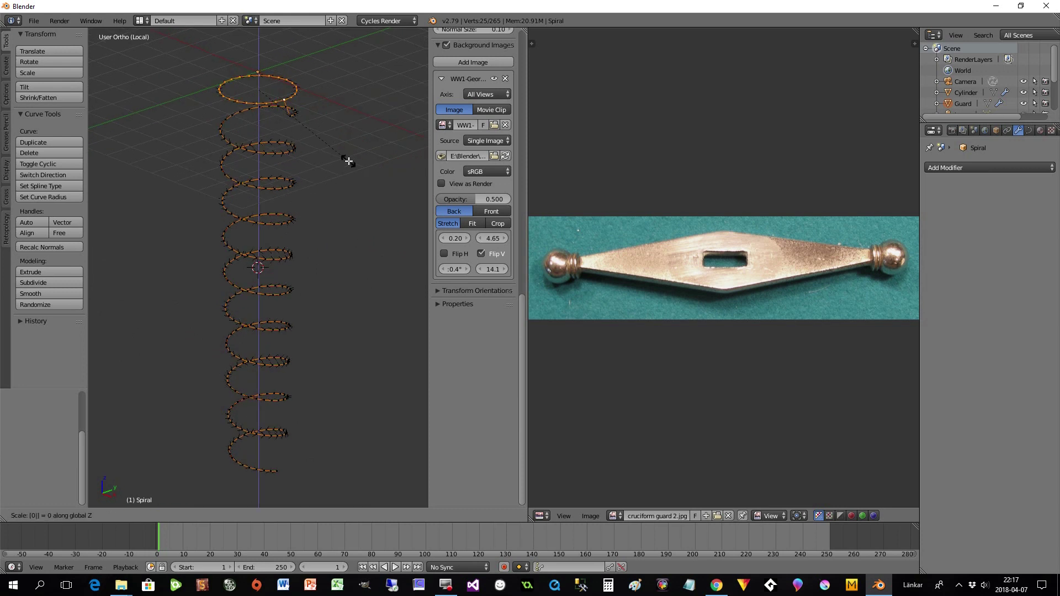
left_click(348, 161)
middle_click_drag(308, 168, 310, 134)
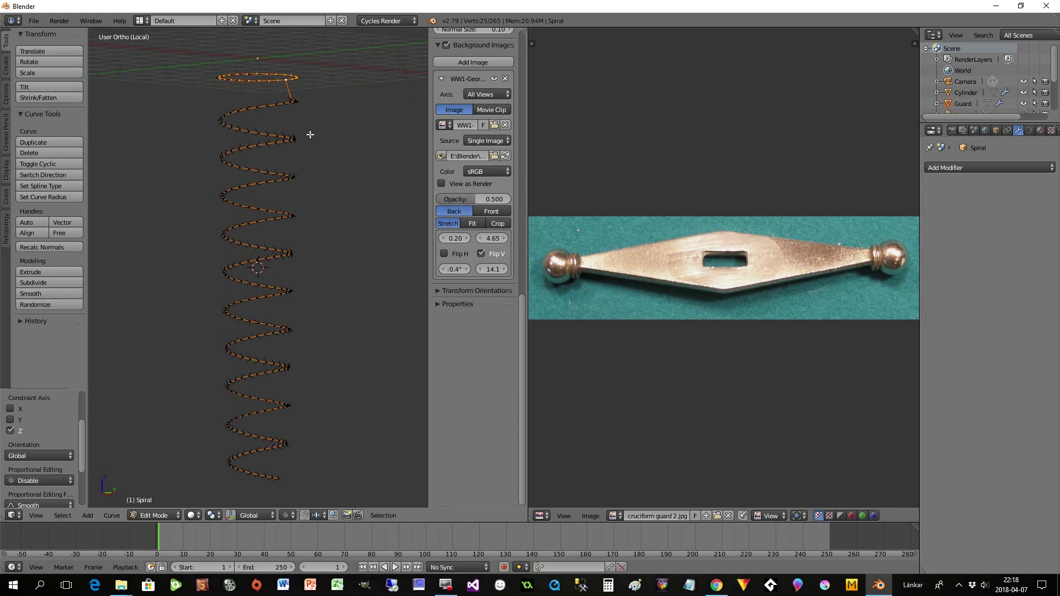
middle_click_drag(270, 93, 255, 116)
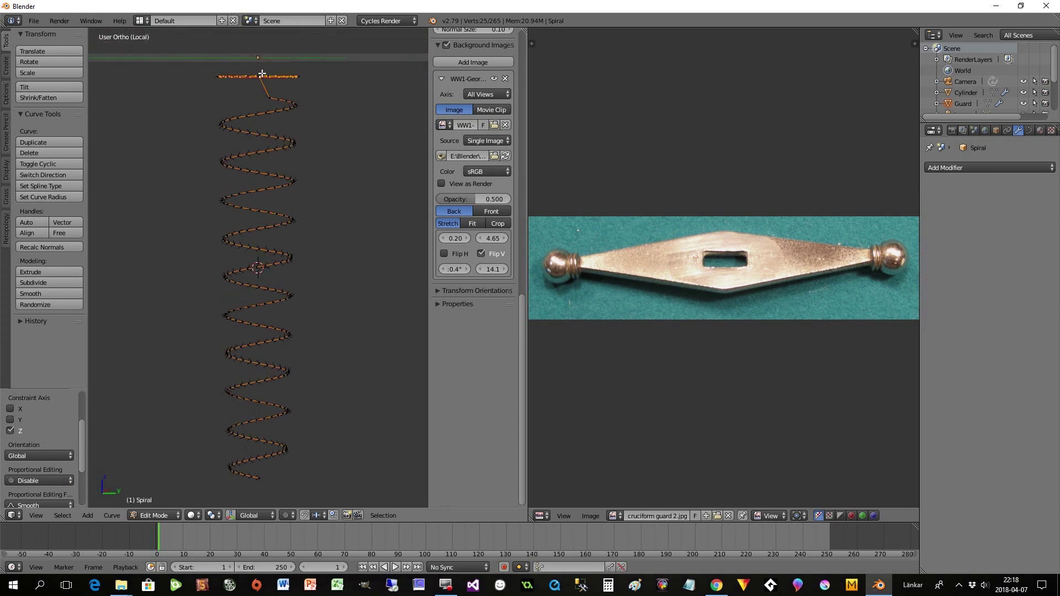
Step: Lower the flattened top ring along Z and scale it slightly smaller
key("g")
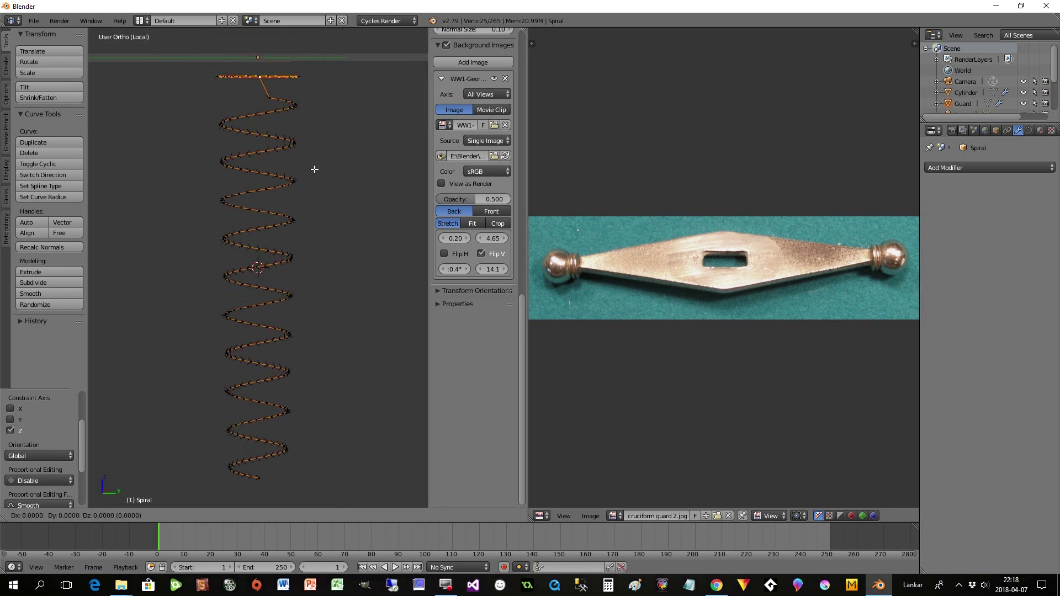
key("z")
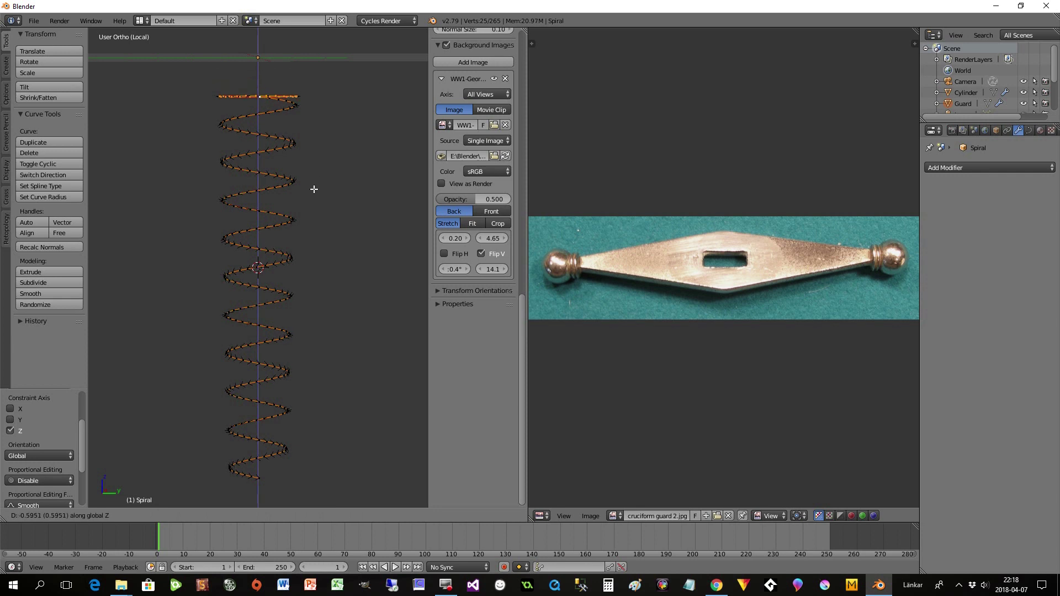
left_click(314, 189)
middle_click_drag(314, 191, 328, 239)
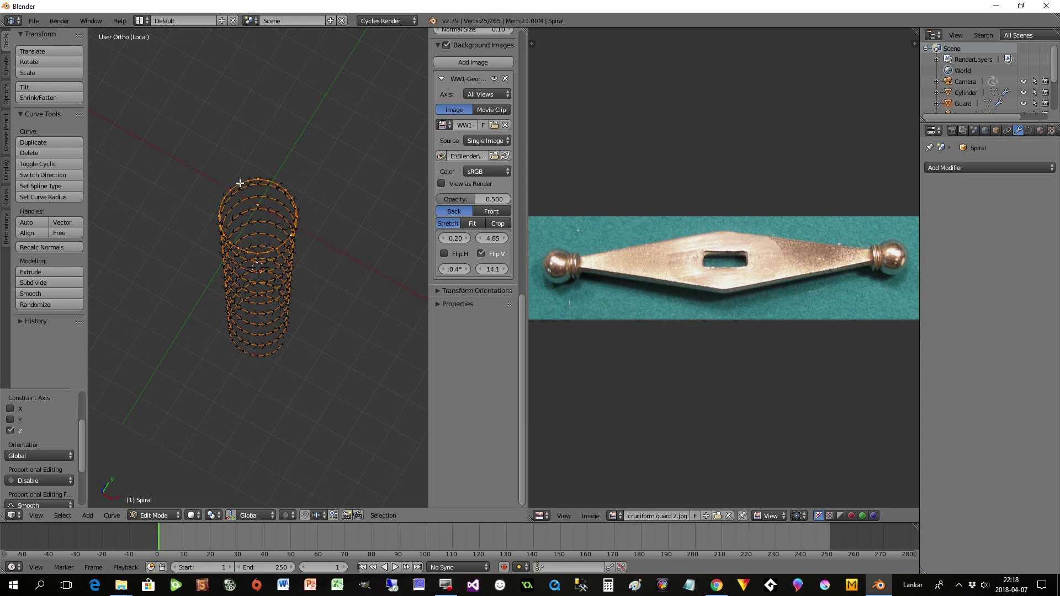
key("s")
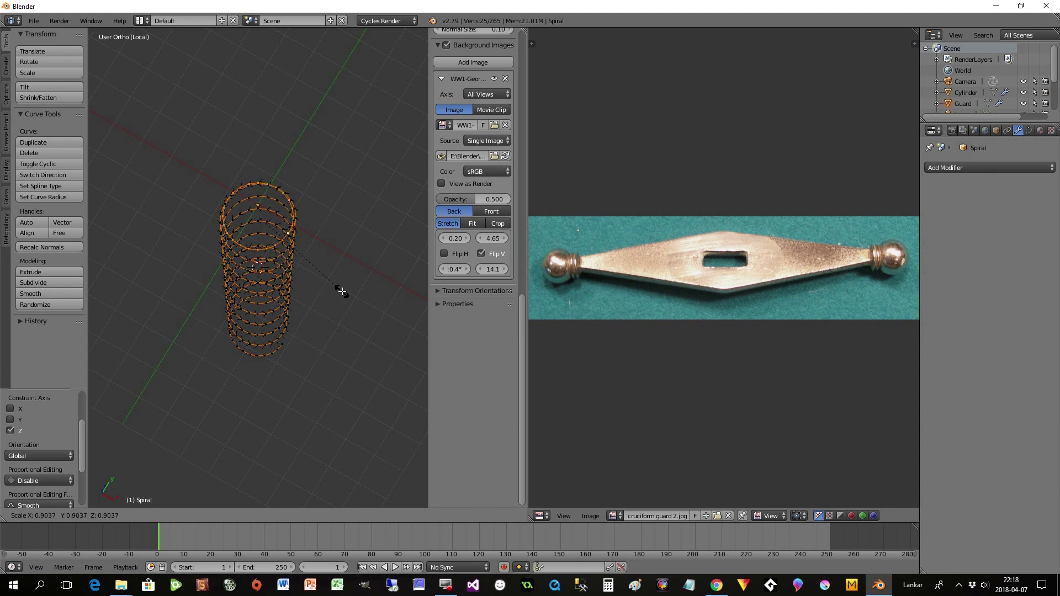
left_click(340, 289)
middle_click_drag(327, 307, 272, 213)
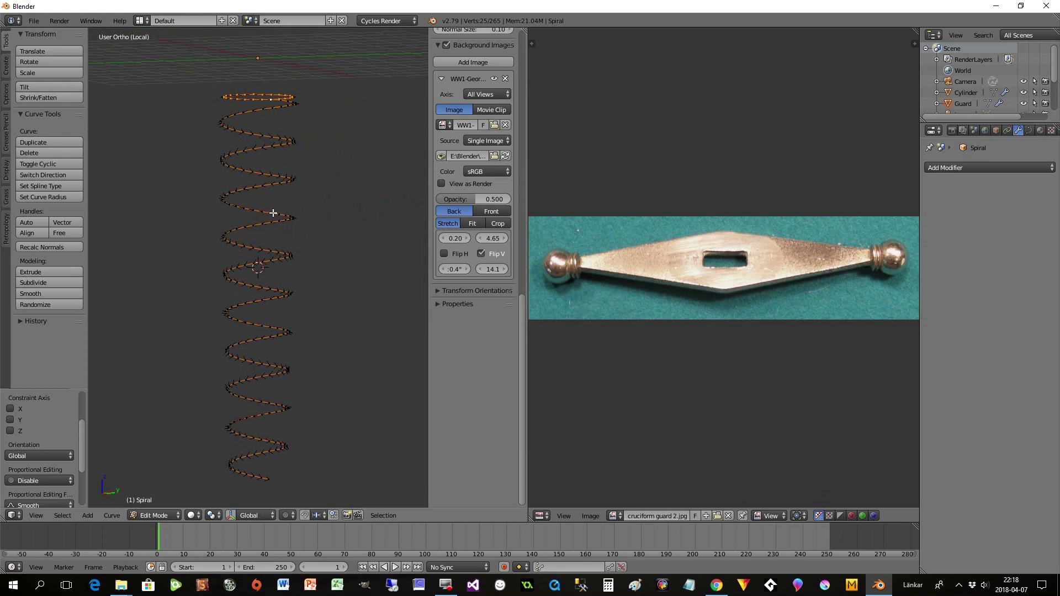
middle_click_drag(285, 427, 288, 495)
right_click(251, 398)
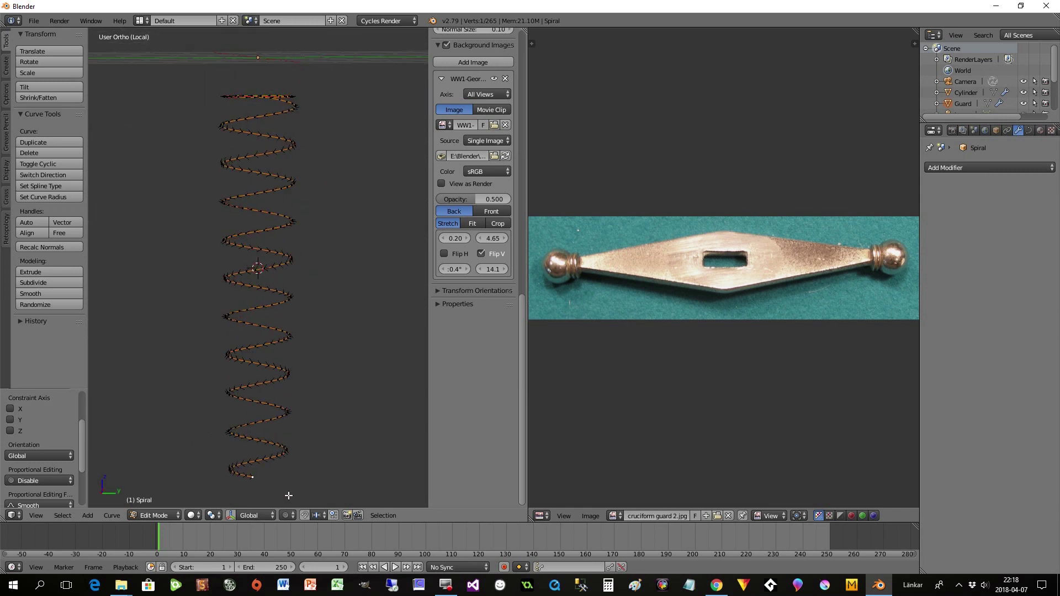
Step: Select the spiral's bottom coil and scale it to zero height along Z
right_click(253, 439, "ctrl")
middle_click_drag(281, 470, 182, 486)
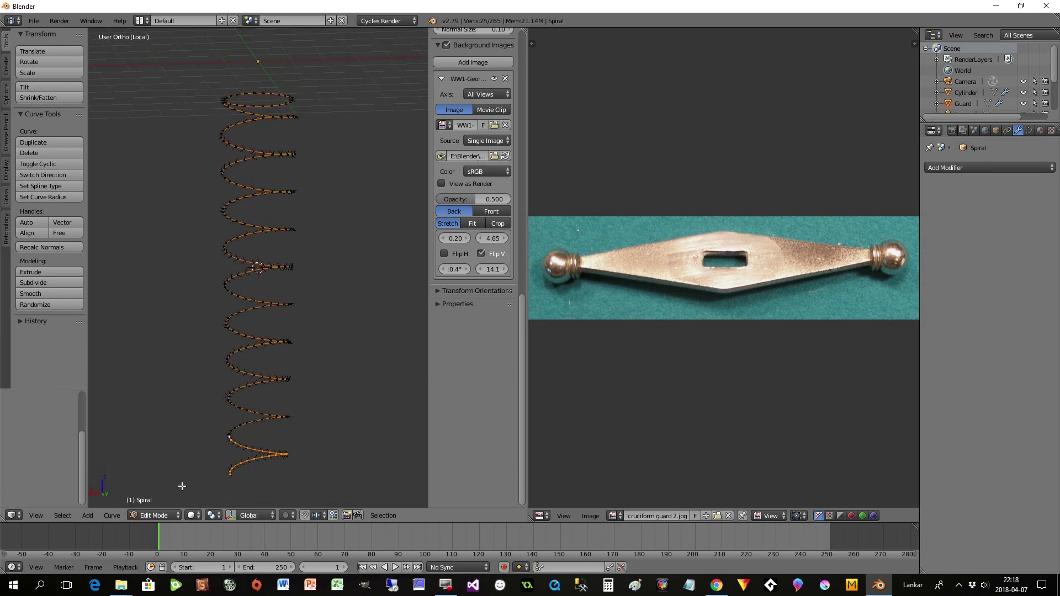
key("s")
key("z")
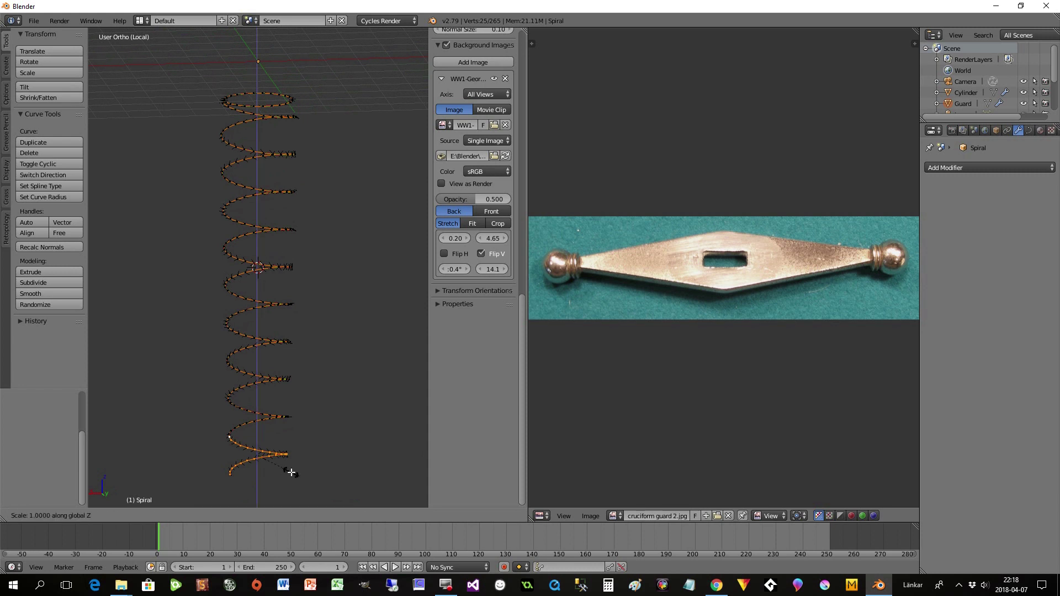
key("0")
key("Return")
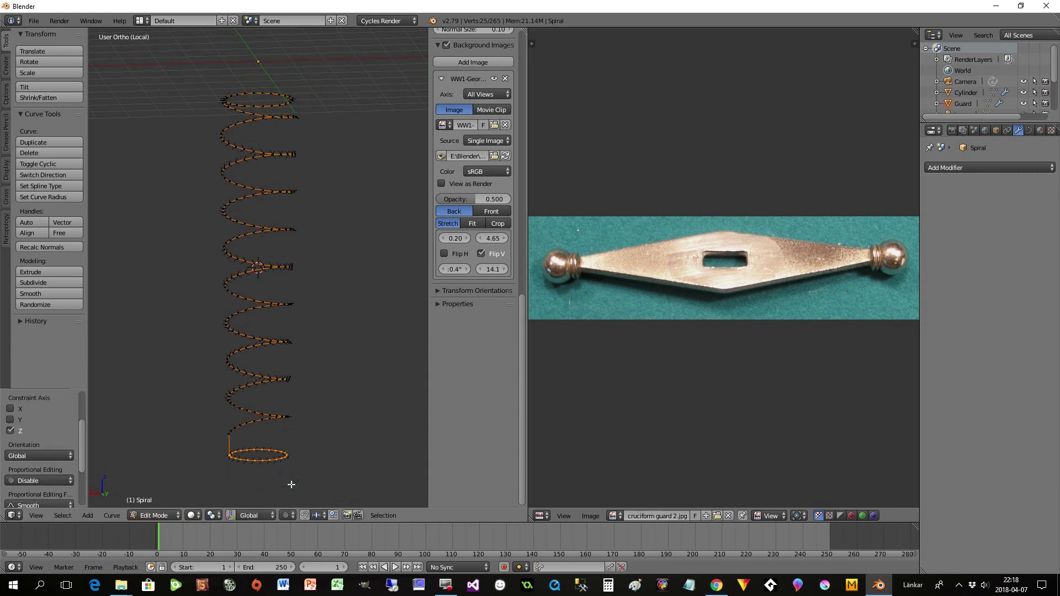
Step: Raise the flattened bottom ring along Z and shrink it slightly
key("g")
key("z")
left_click(294, 471)
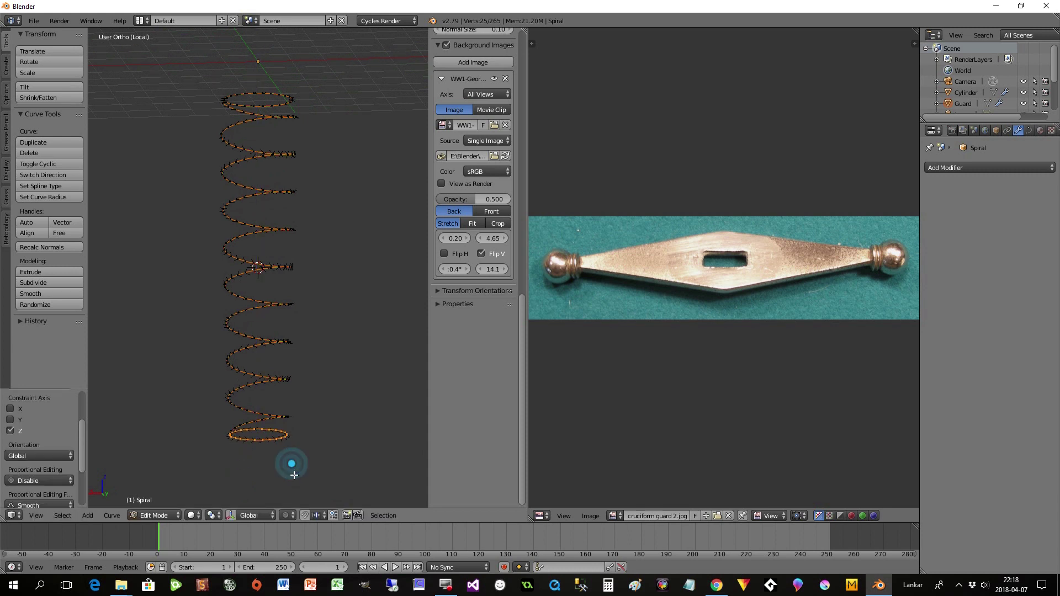
key("s")
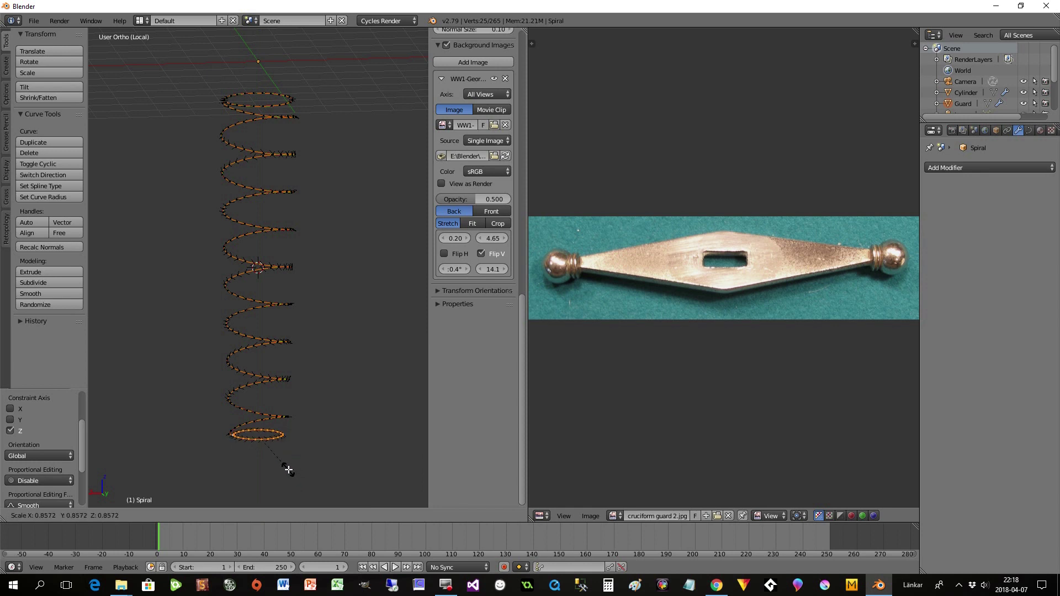
left_click(288, 470)
Step: Switch to Front view to compare the spiral with the sword reference image
mouse_move(293, 381)
middle_mouse_down()
mouse_move(299, 367)
mouse_move(329, 369)
mouse_move(382, 349)
mouse_move(291, 355)
mouse_move(303, 367)
mouse_move(290, 358)
middle_mouse_up()
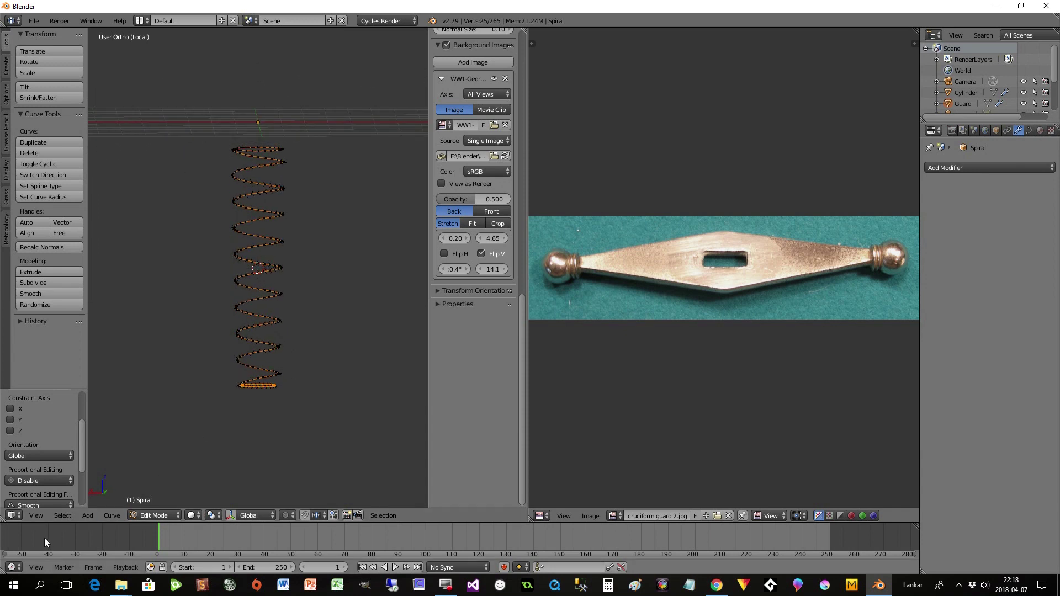
left_click(36, 515)
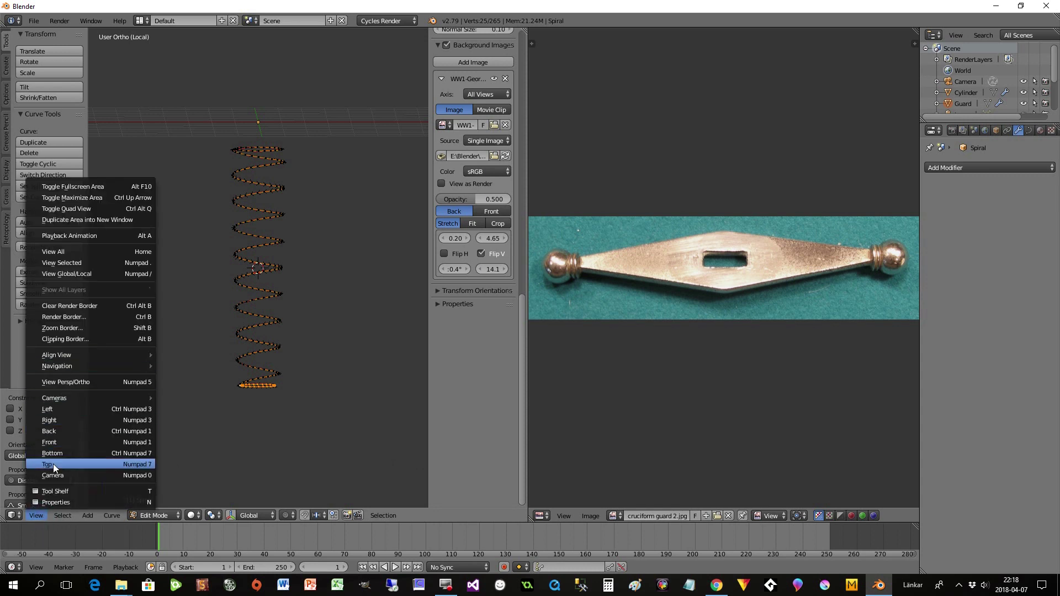
left_click(50, 442)
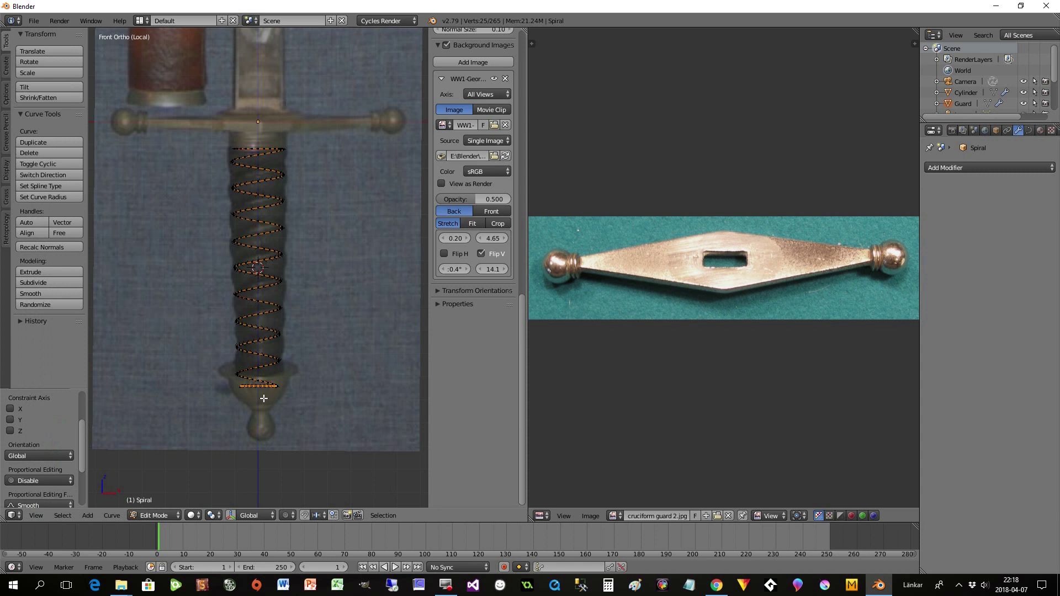
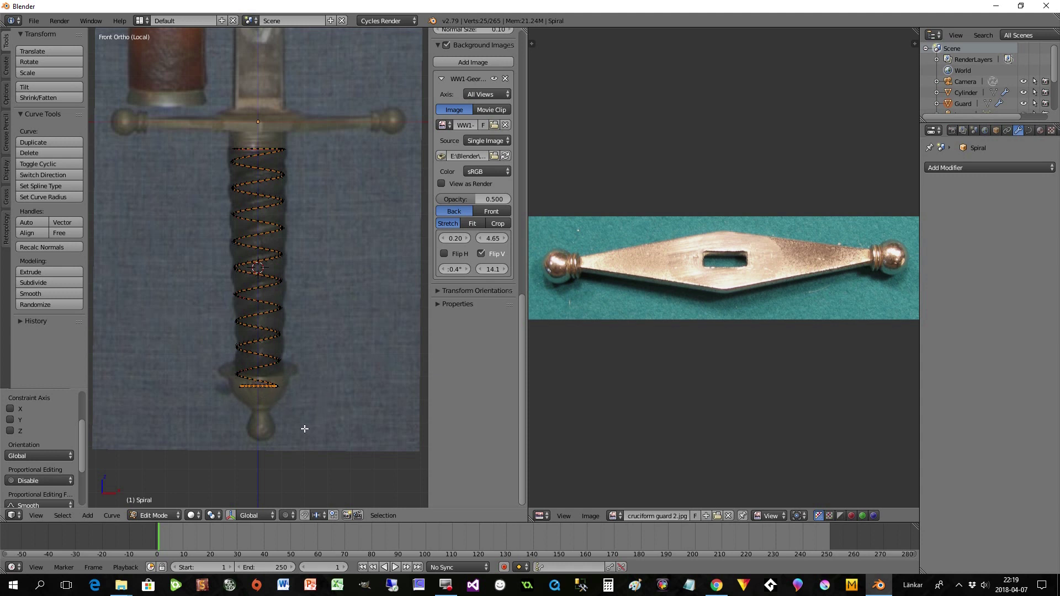
Step: Turn on proportional editing and scale the spiral's bottom end inward with widened influence
left_click(289, 516)
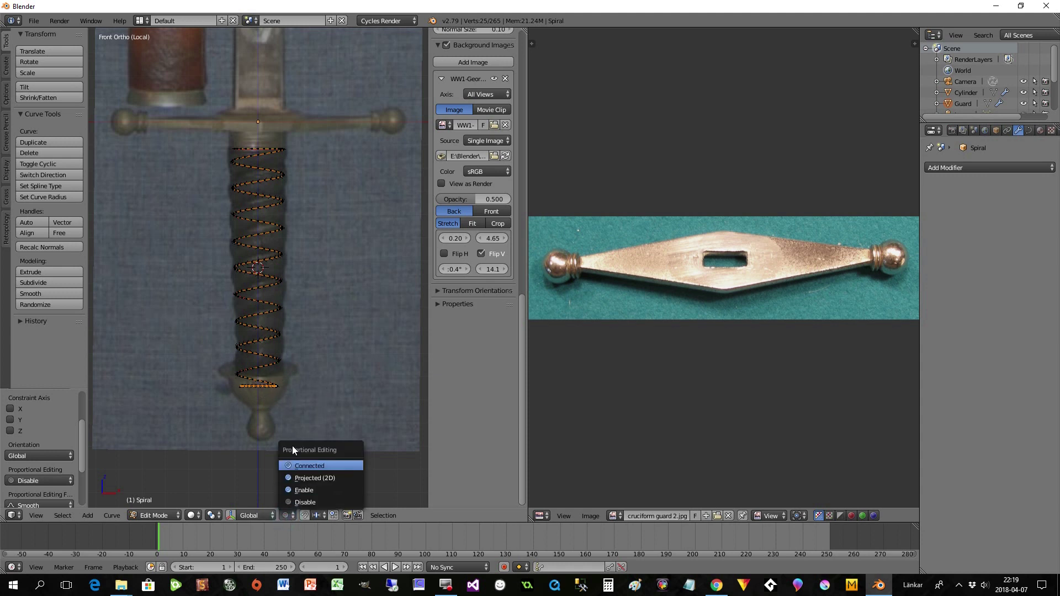
left_click(298, 491)
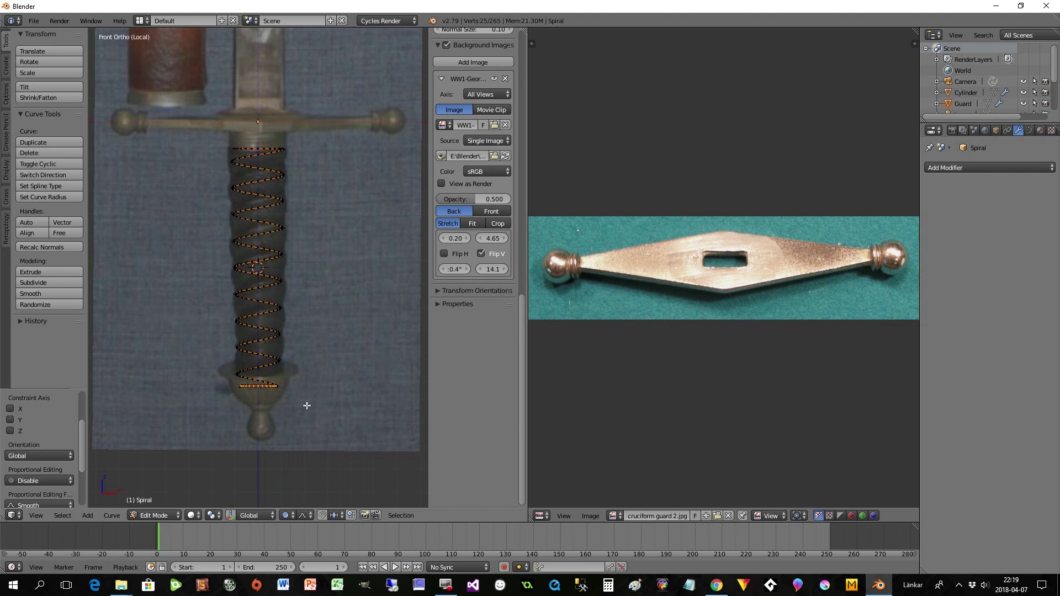
key("s")
scroll(309, 382, "down", 5)
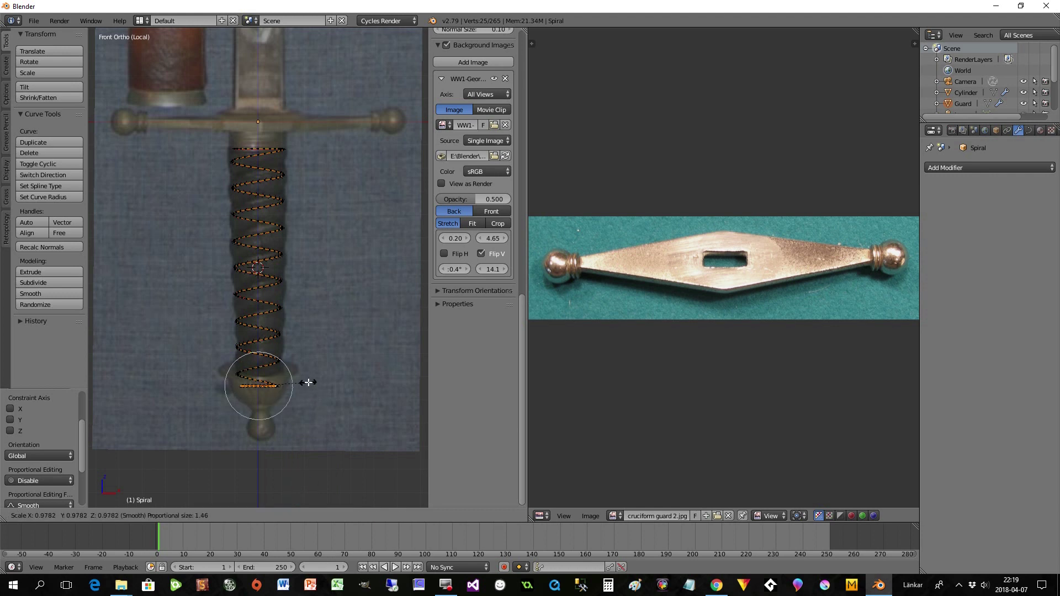
scroll(307, 379, "down", 7)
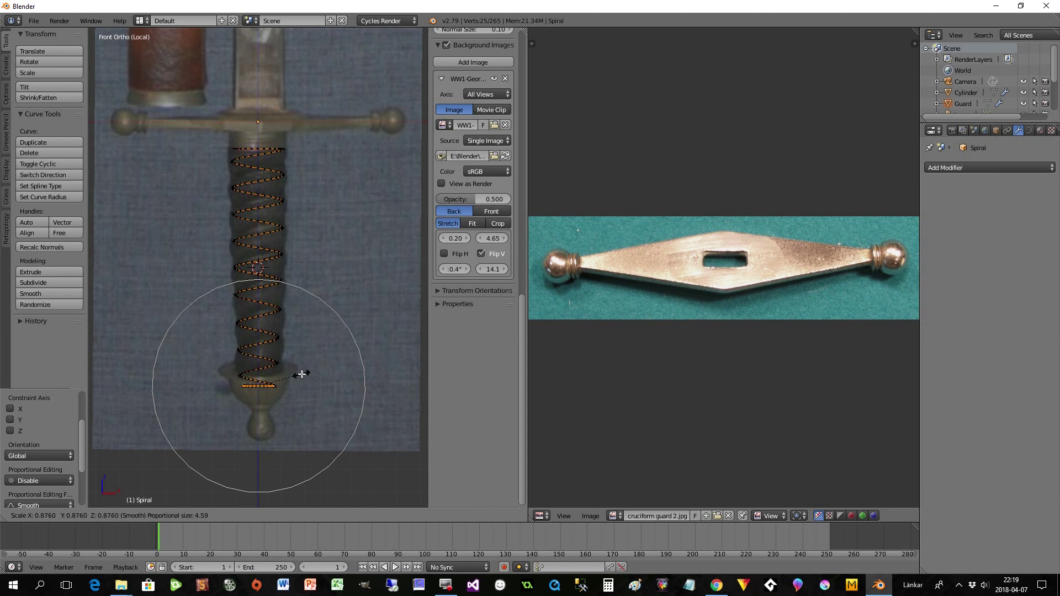
scroll(302, 373, "down", 1)
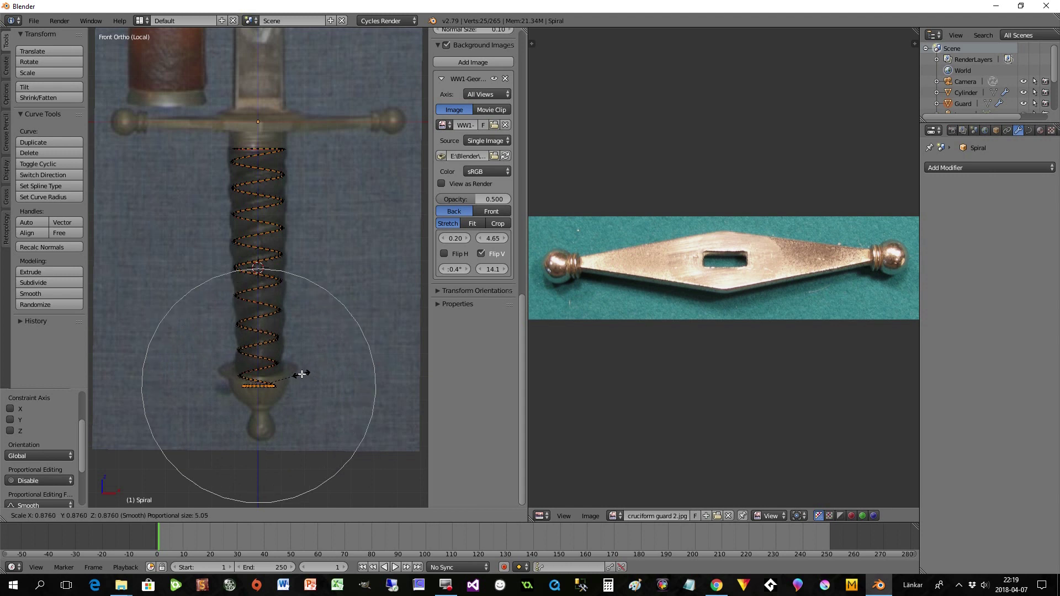
left_click(302, 374)
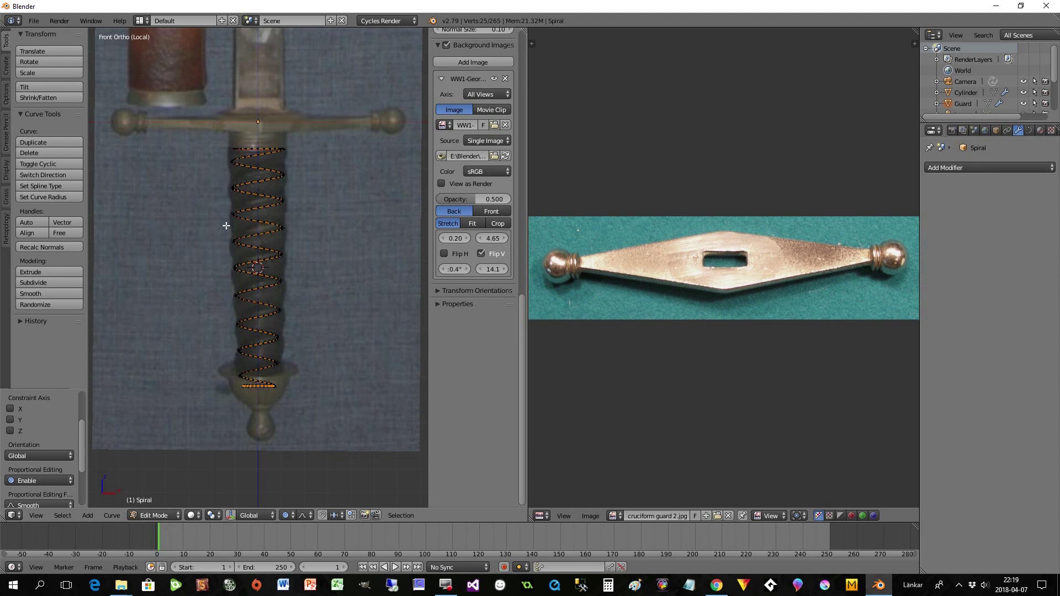
middle_click_drag(254, 204, 260, 236)
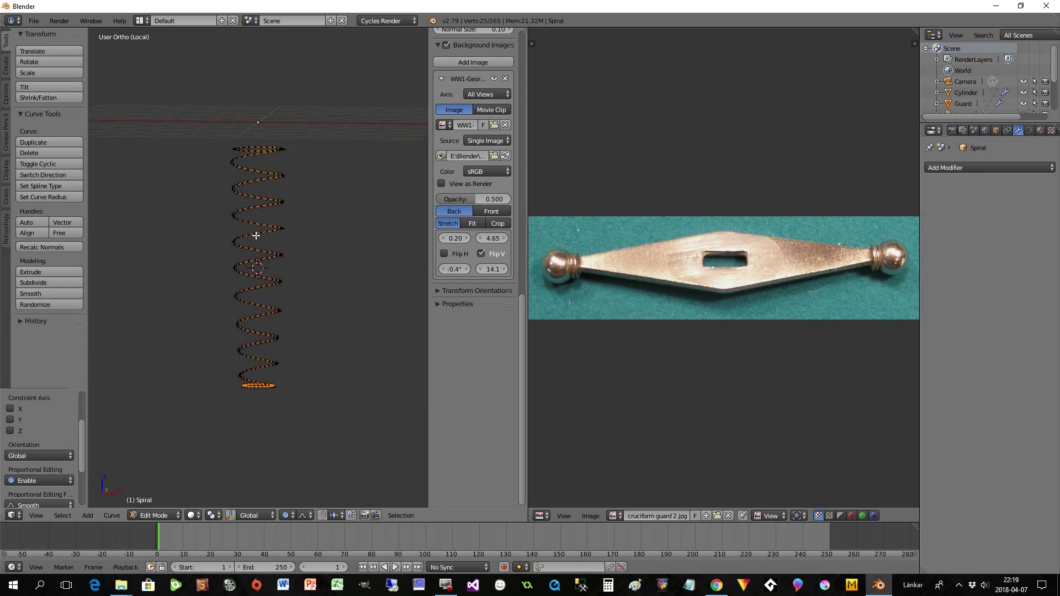
Step: Set the spiral curve's fill to Full and its bevel depth to 0.111 in Object Mode
left_click(1031, 131)
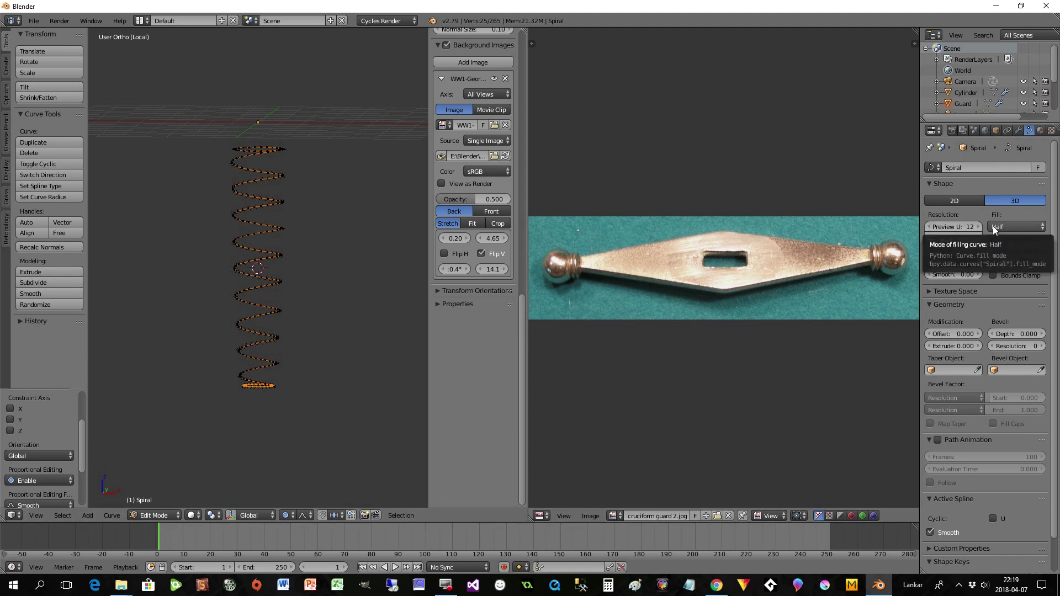
left_click(979, 231)
left_click(997, 217)
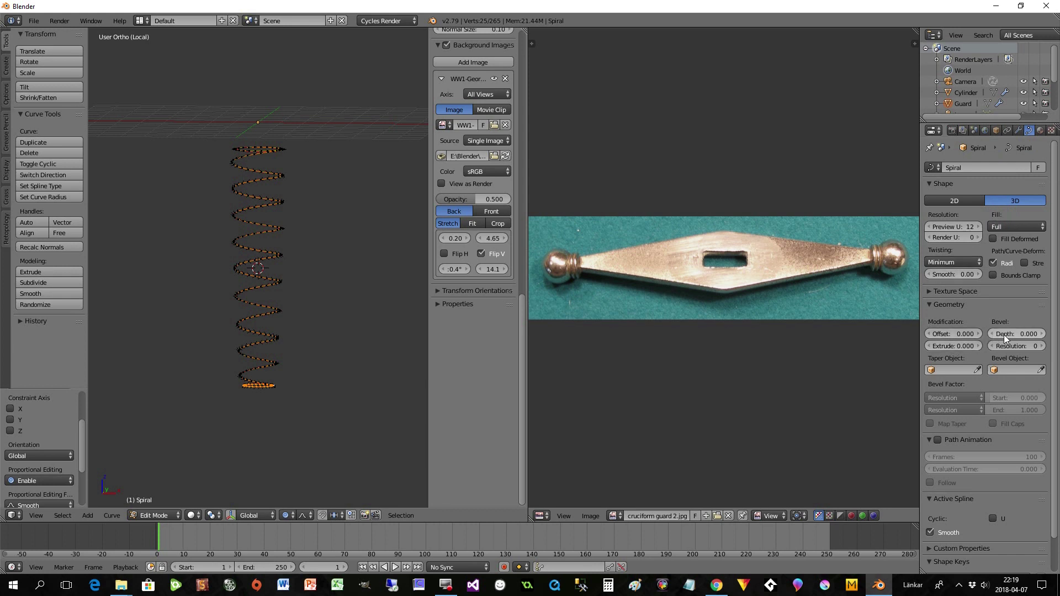
mouse_move(1004, 334)
left_mouse_down()
mouse_move(1014, 335)
mouse_move(1005, 334)
left_mouse_up()
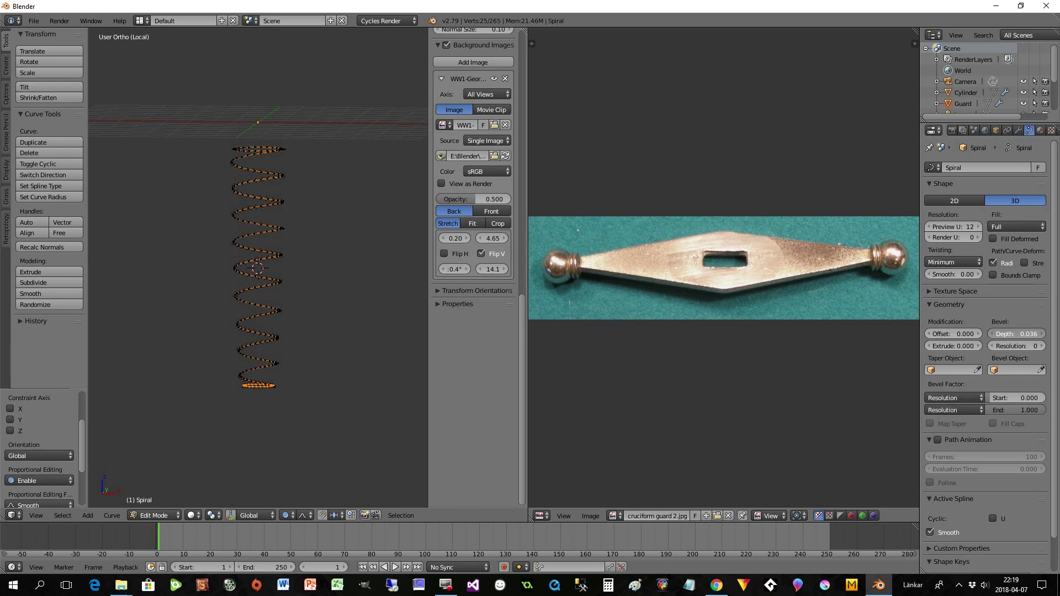
key("Tab")
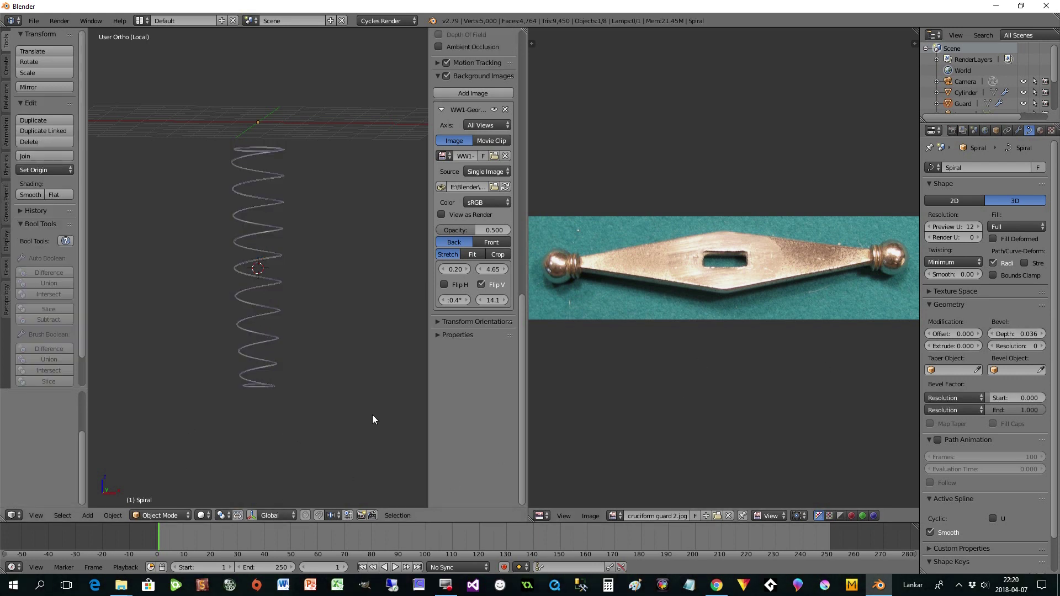
left_click_drag(1016, 333, 1048, 333)
middle_click_drag(308, 277, 307, 317)
scroll(306, 269, "up", 4)
middle_click_drag(308, 254, 307, 277)
middle_click_drag(280, 191, 247, 220)
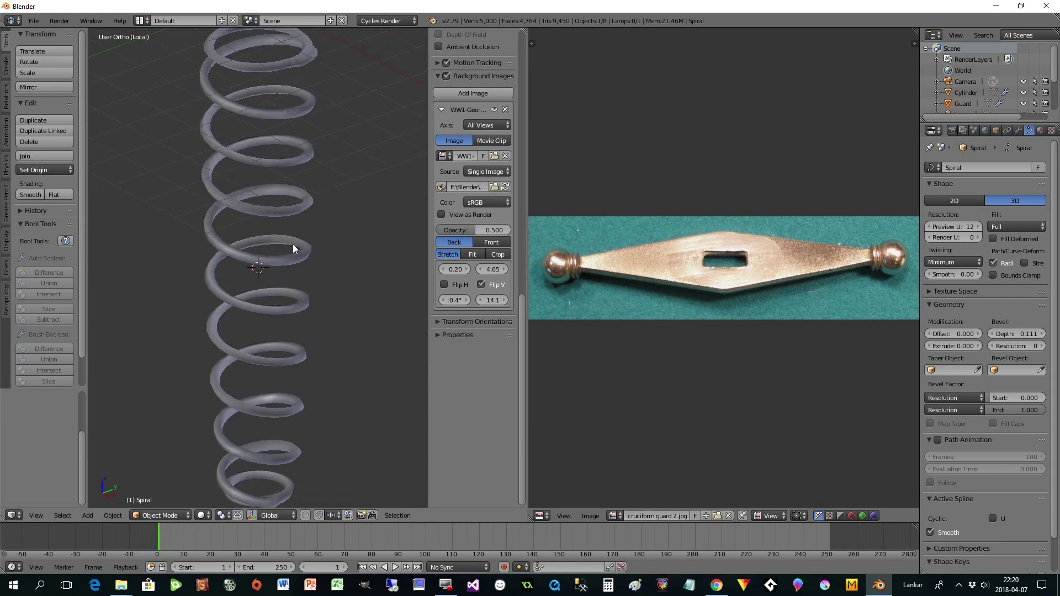
Step: Raise the spiral's bevel resolution to 6 for a smoother round tube
left_click(1042, 346)
left_click(1042, 345)
left_click(1042, 345)
left_click(1042, 346)
left_click(1042, 345)
left_click(1042, 346)
middle_click_drag(295, 231, 298, 201)
middle_click_drag(306, 267, 310, 202)
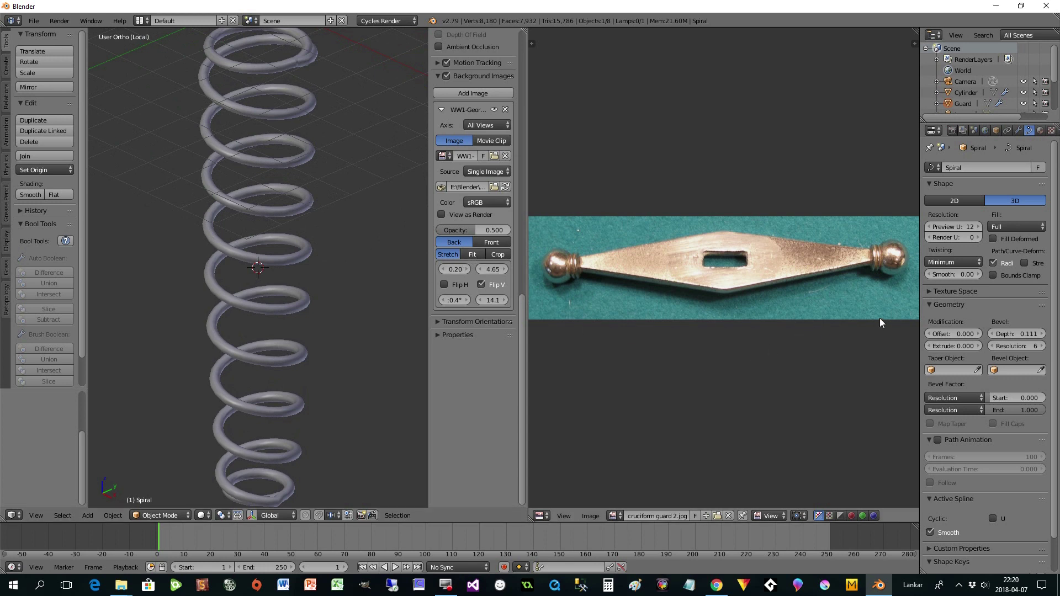
Step: Set the spiral's twisting method to Z-Up and its geometry extrude to 0.415
left_click(951, 264)
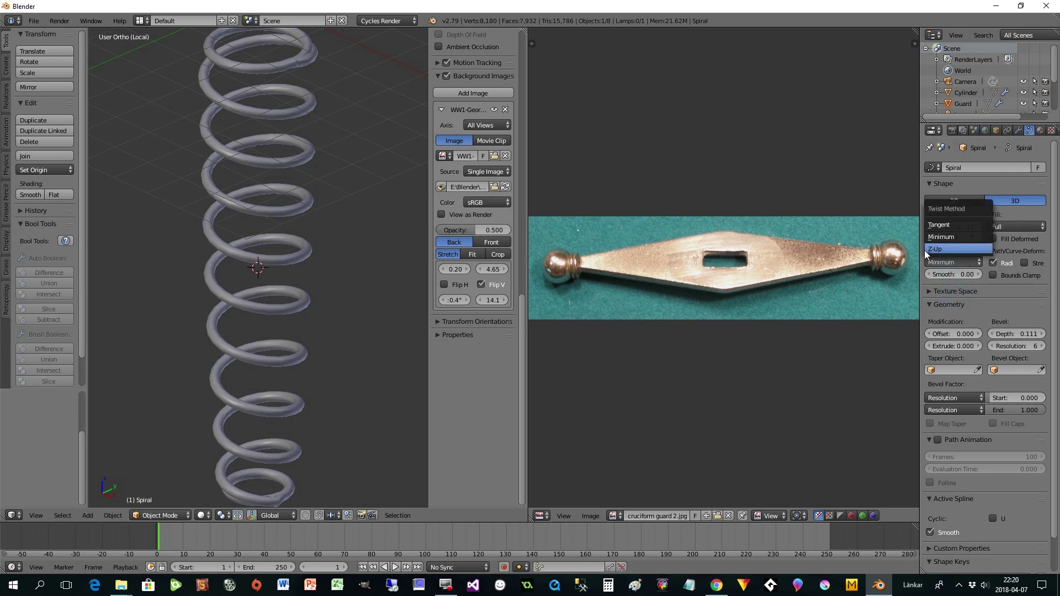
left_click(940, 248)
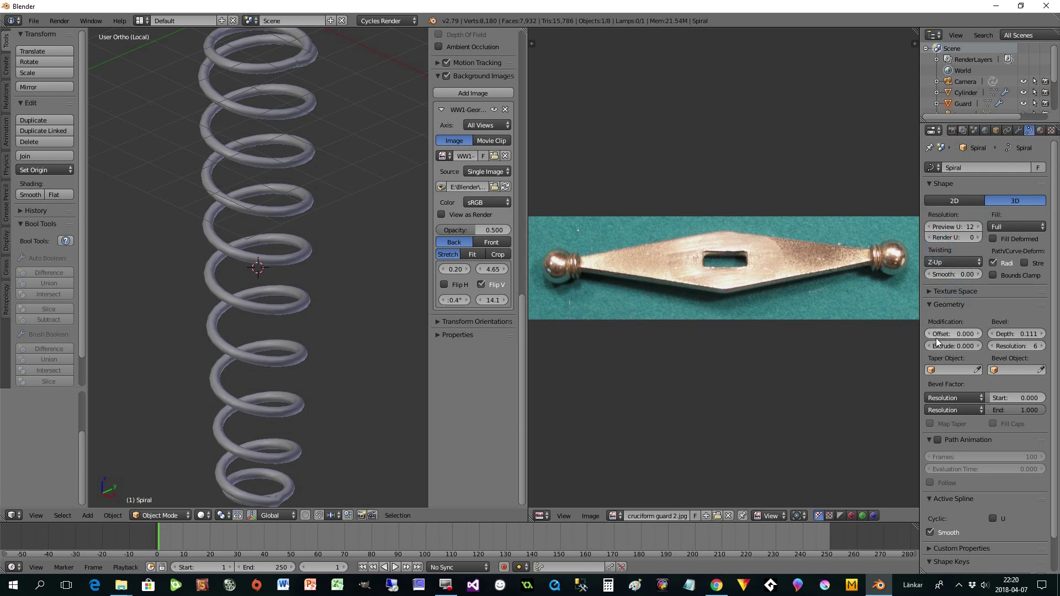
left_click_drag(946, 343, 1016, 342)
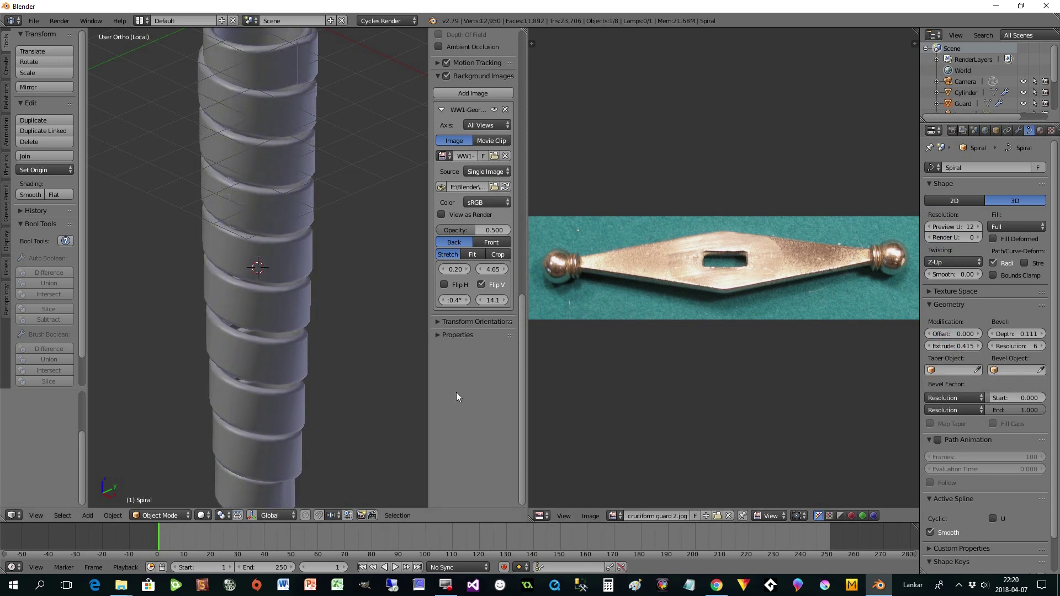
middle_click_drag(349, 399, 254, 232)
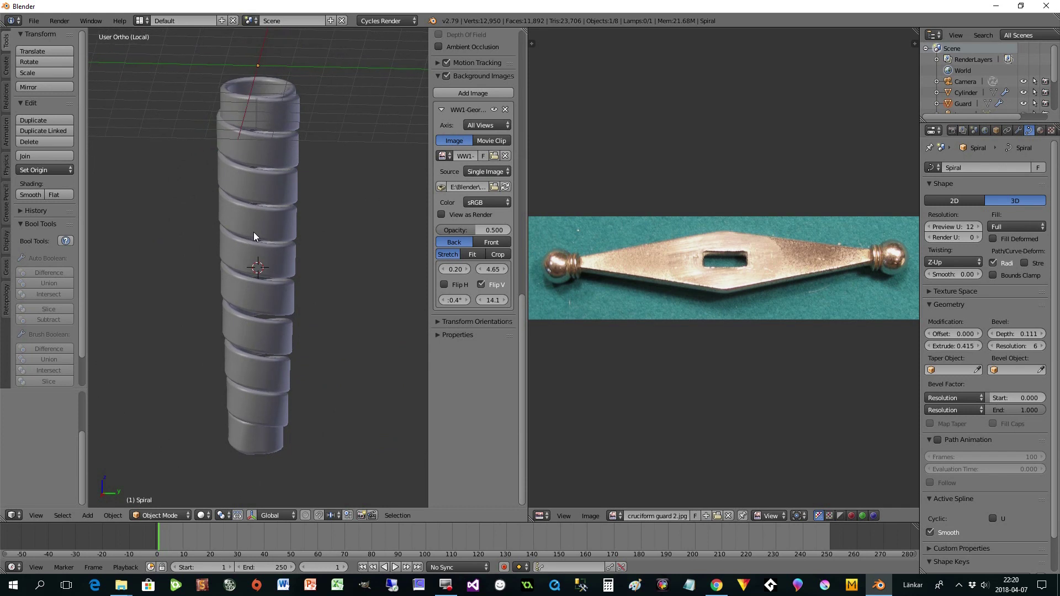
Step: Leave local view so the whole sword scene is visible again
left_click(37, 516)
left_click(79, 273)
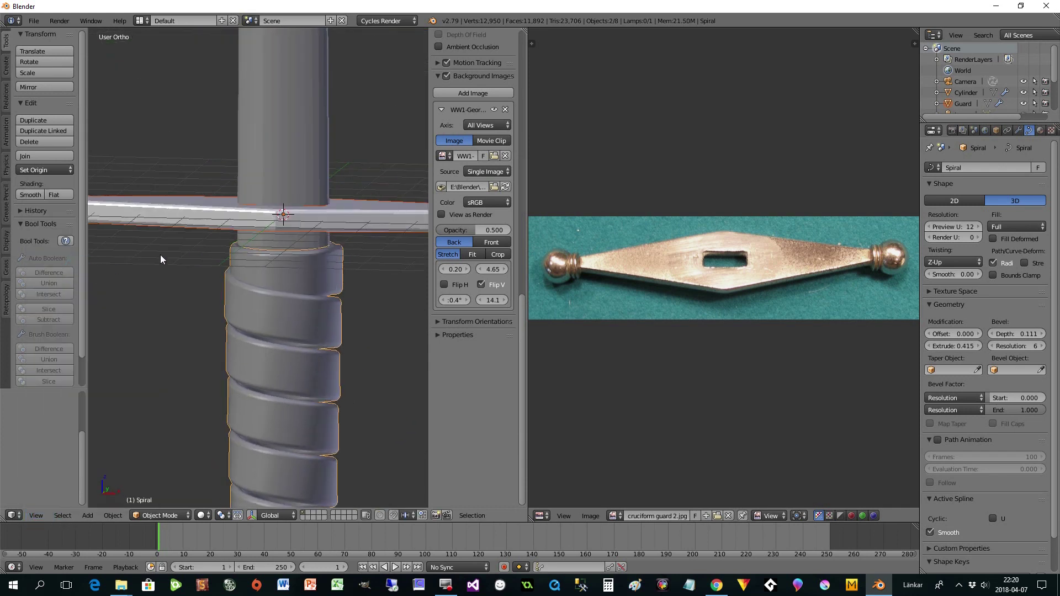
middle_click_drag(288, 395, 179, 378)
scroll(255, 373, "up", 1)
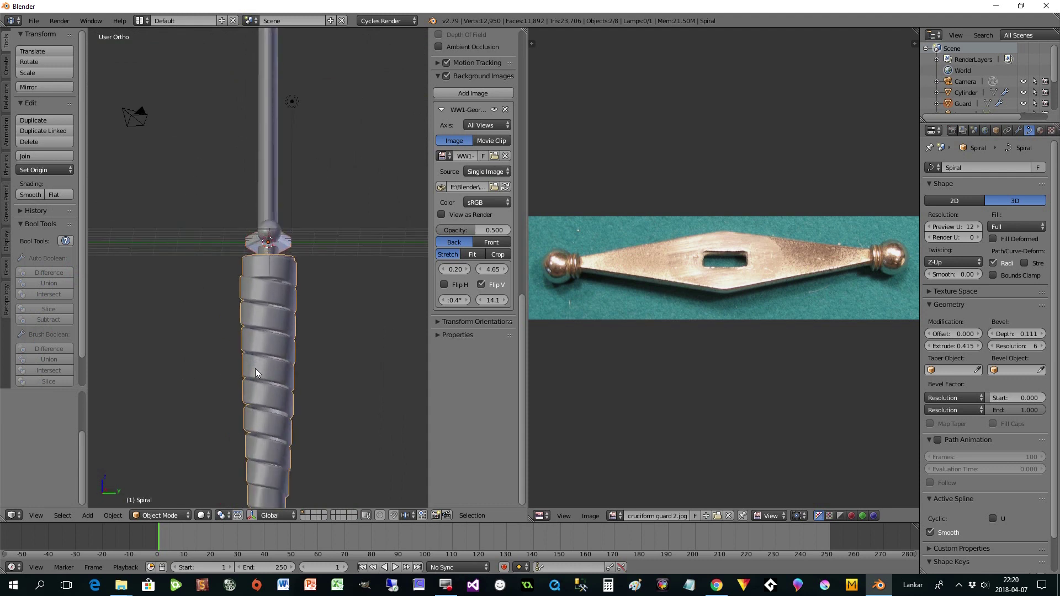
middle_click_drag(277, 253, 236, 315)
Step: Select all the spiral's points in Edit Mode and turn off proportional editing
key("Tab")
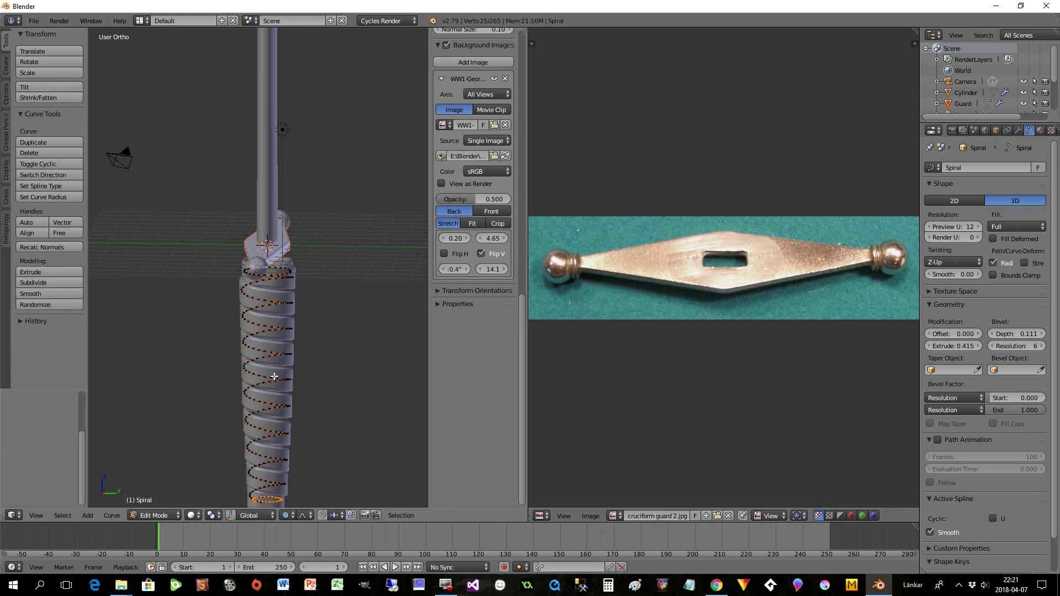
middle_click_drag(298, 348, 307, 330)
key("a")
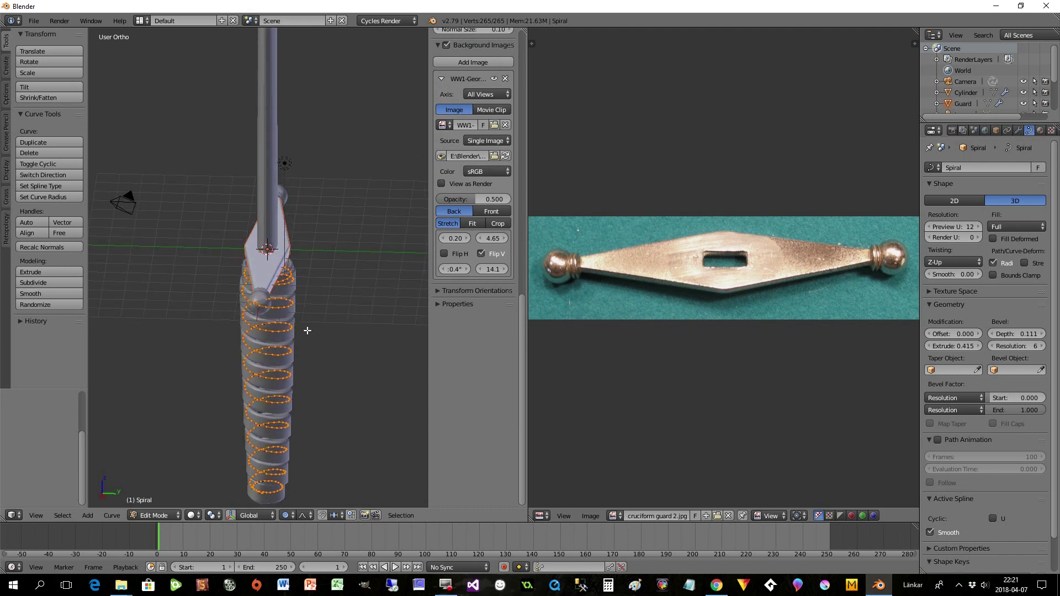
key("s")
right_click(307, 331)
left_click(286, 515)
left_click(288, 501)
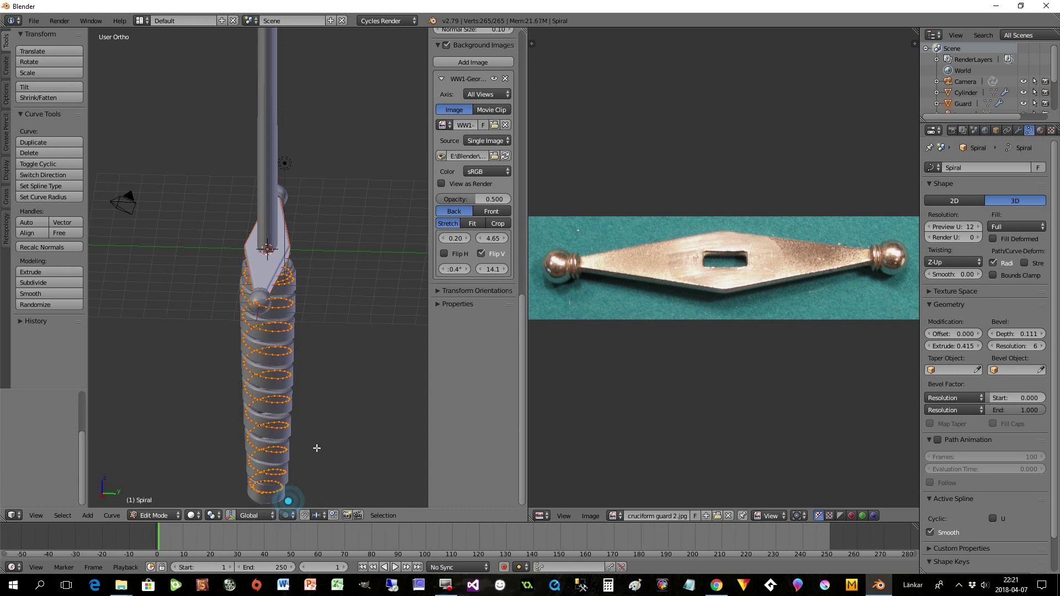
Step: Scale the spiral along Y to narrow it around the grip, then return to Object Mode
key("s")
key("y")
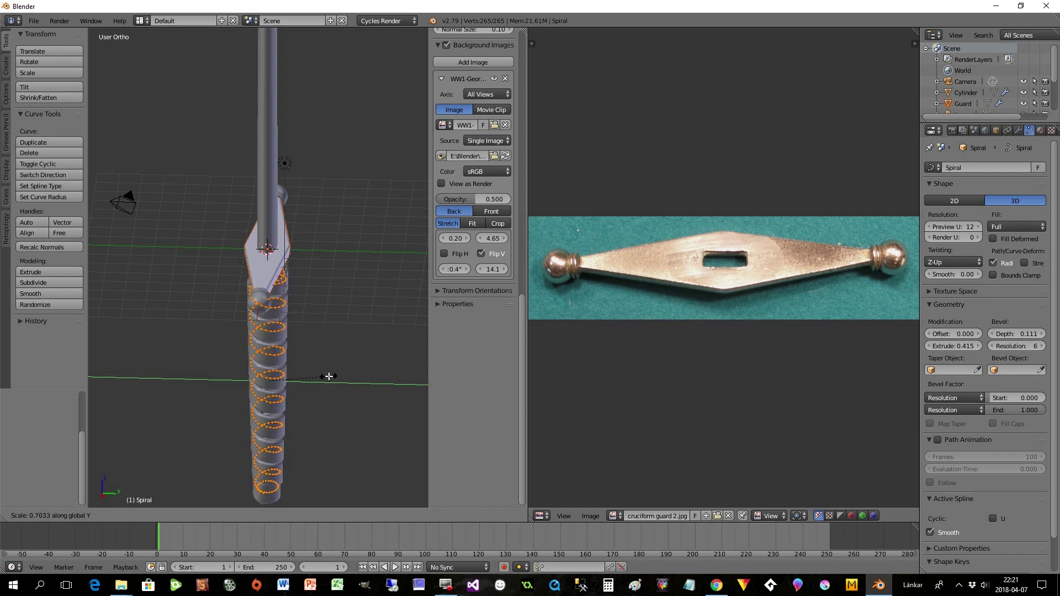
left_click(330, 373)
middle_click_drag(330, 374, 180, 348)
key("Tab")
scroll(180, 348, "down", 2)
scroll(250, 347, "up", 4)
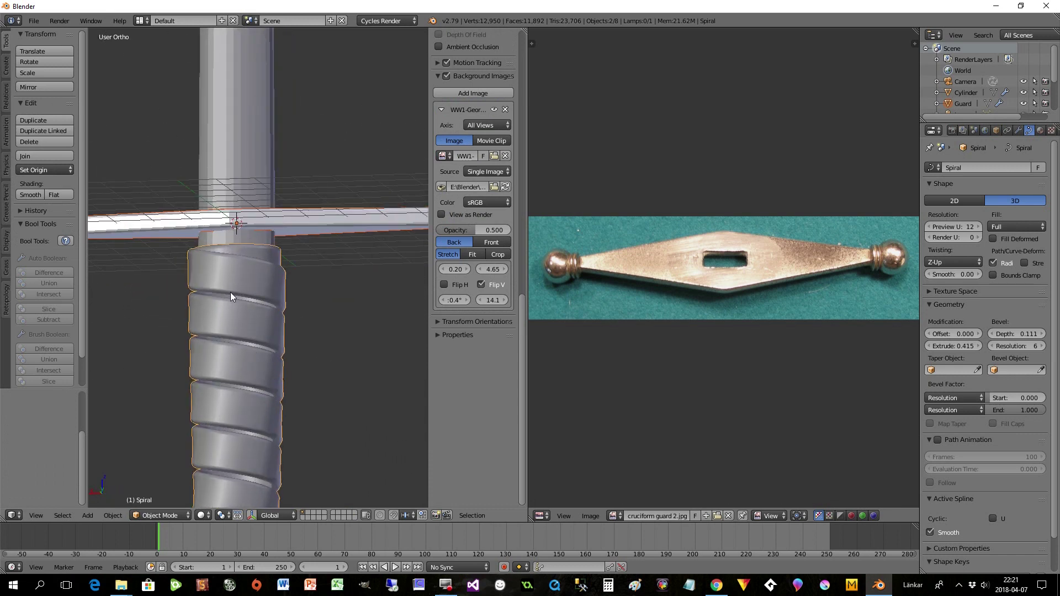
Step: Duplicate the selected object and place the copy 0.53 lower along Z
scroll(252, 312, "down", 4)
scroll(252, 312, "down", 1)
scroll(246, 421, "up", 1)
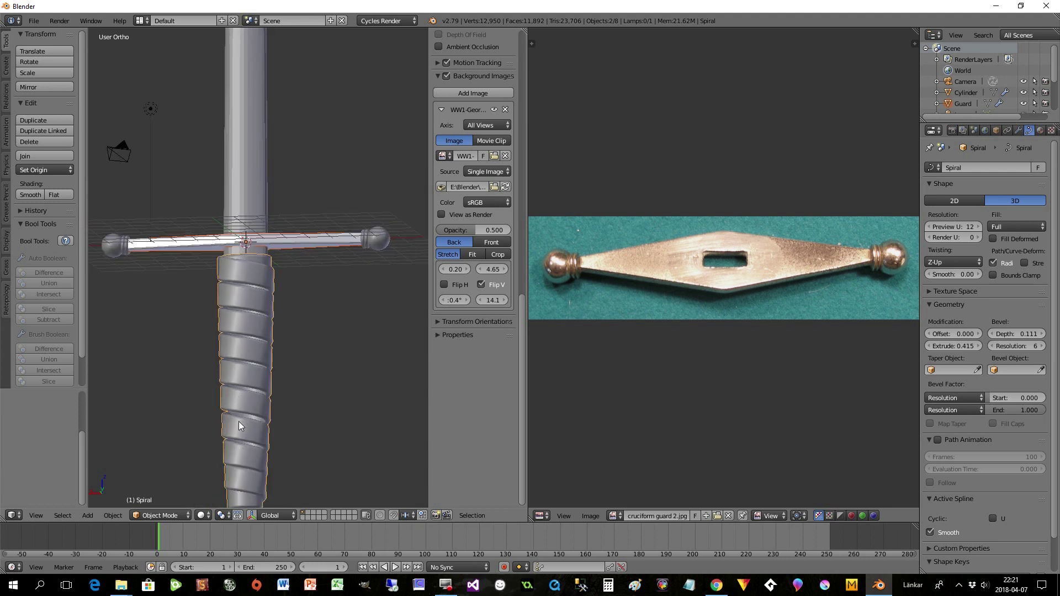
scroll(298, 350, "up", 3)
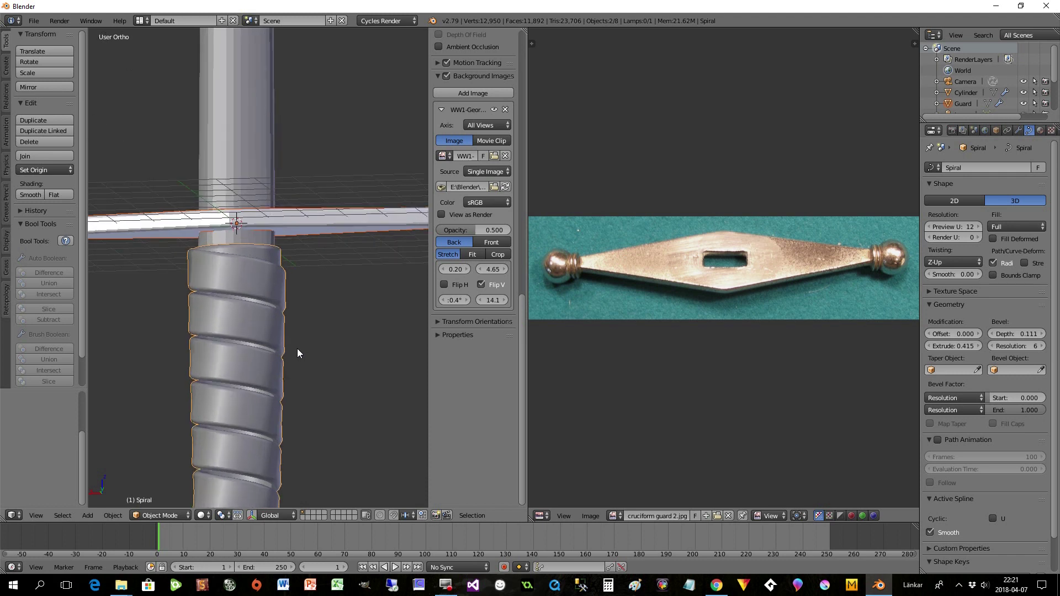
middle_click_drag(276, 315, 253, 341)
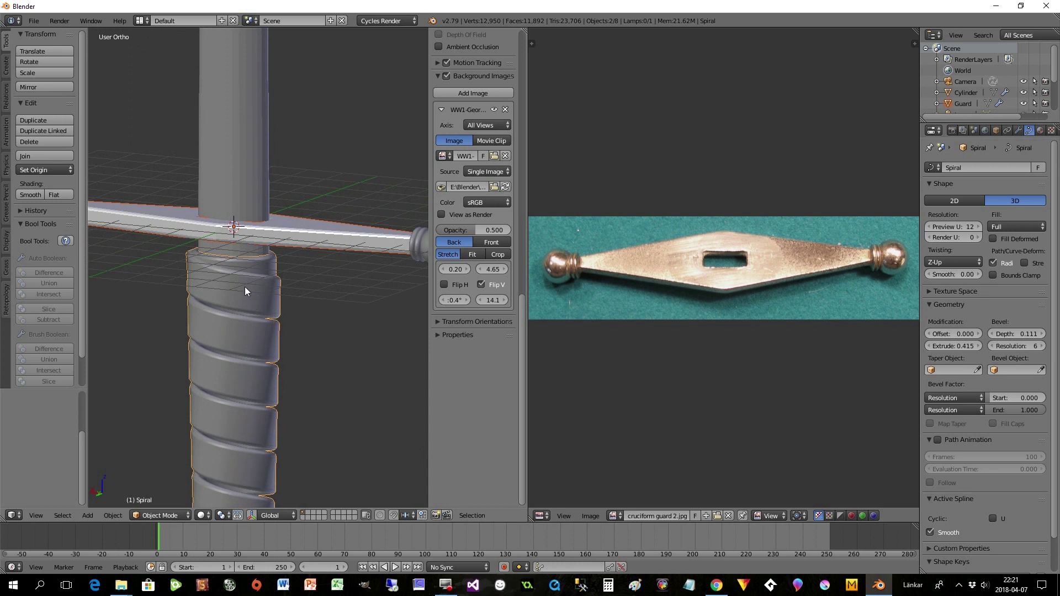
key("shift+d")
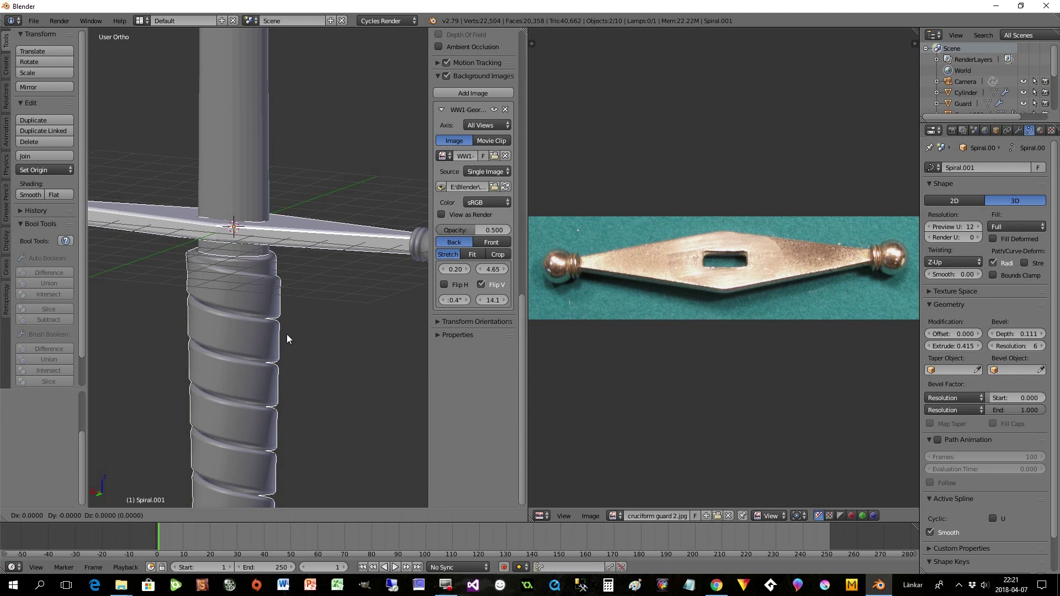
key("z")
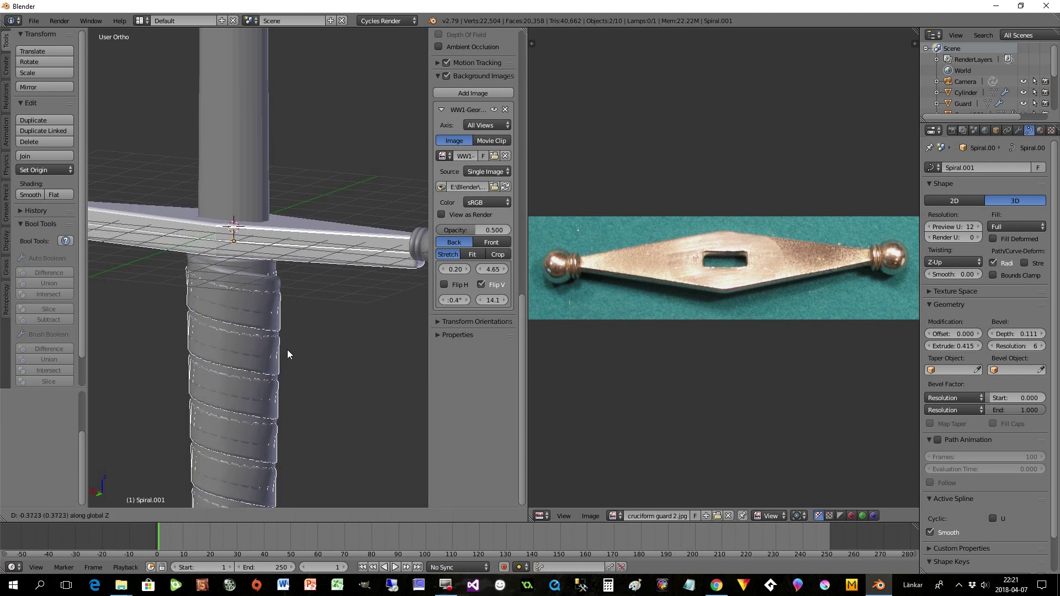
left_click(287, 354)
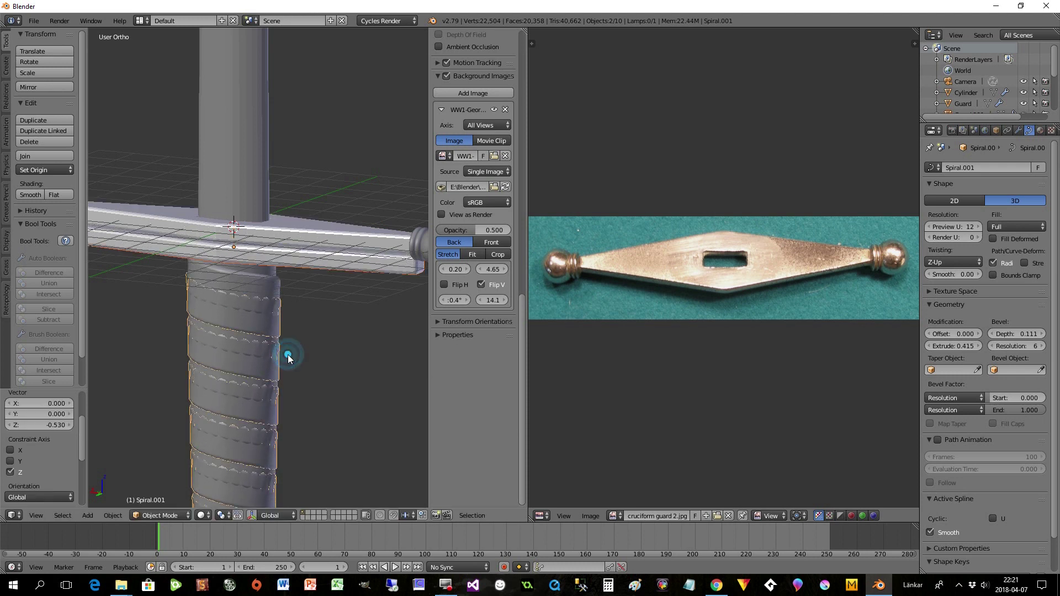
Step: Delete the extra crossguard copy Guard.001
right_click(308, 266)
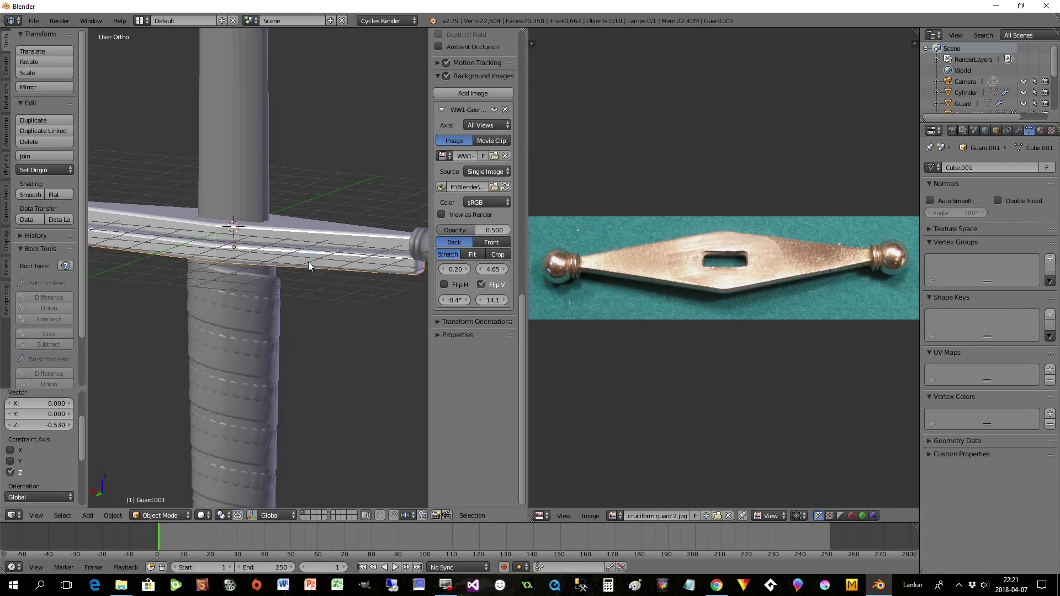
key("x")
left_click(302, 263)
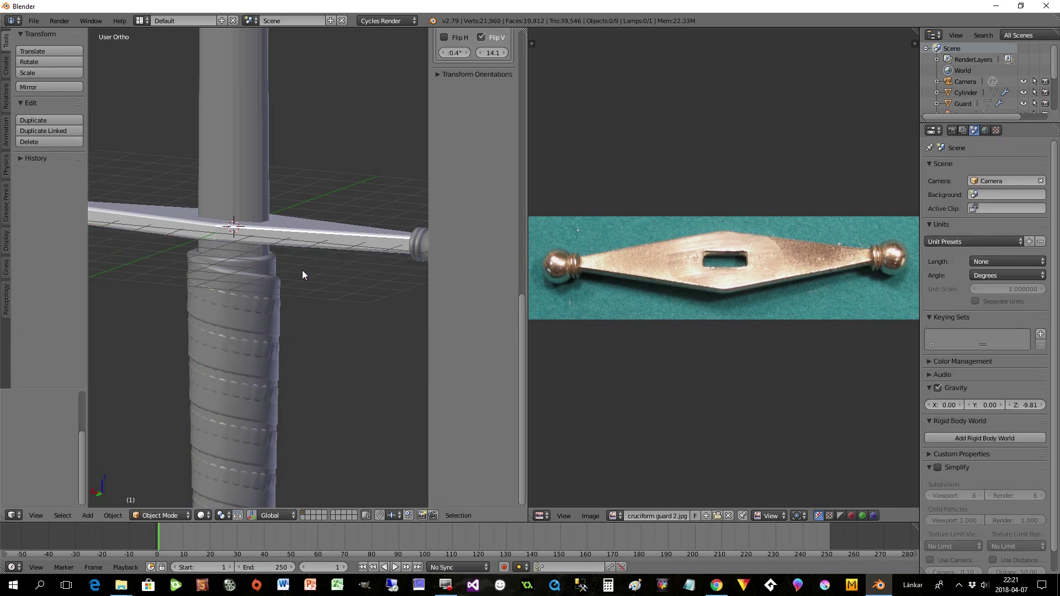
Step: Select the spiral grip and reduce its geometry extrude to 0
middle_click_drag(310, 287, 340, 269)
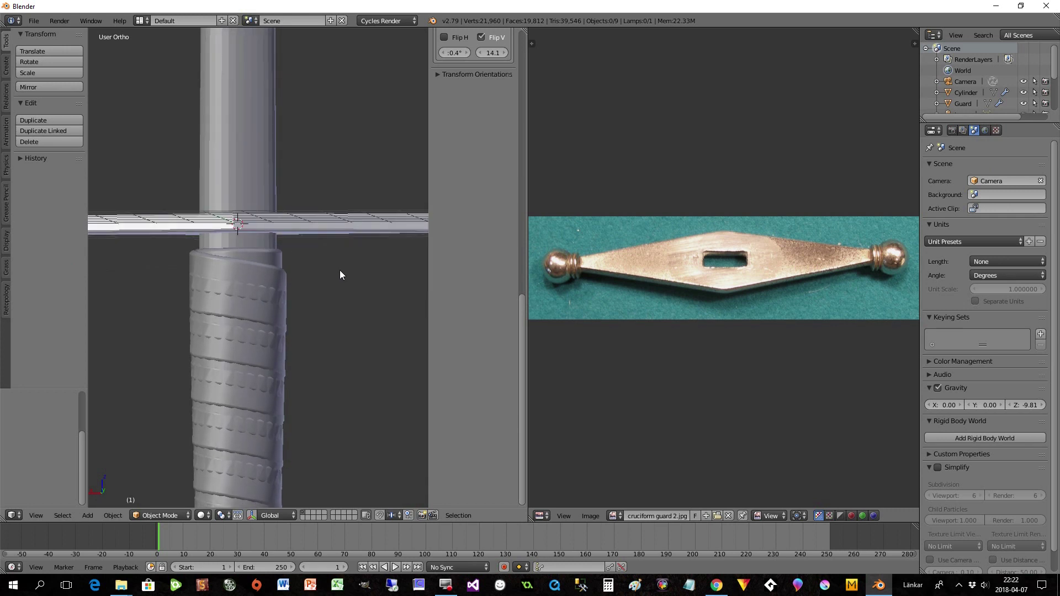
left_click(253, 306)
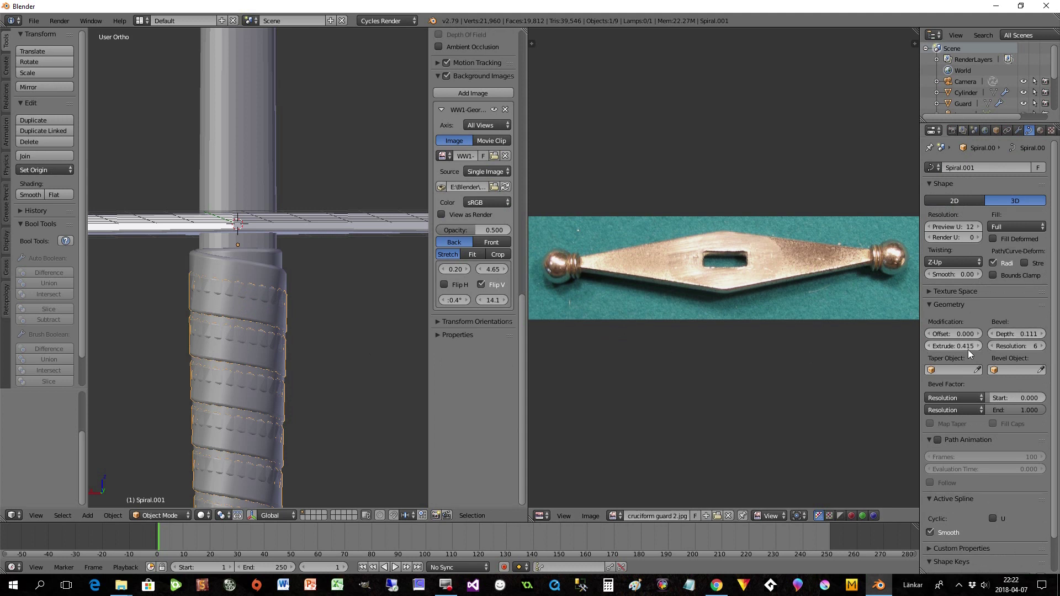
left_click_drag(965, 348, 875, 403)
middle_click_drag(237, 430, 134, 443)
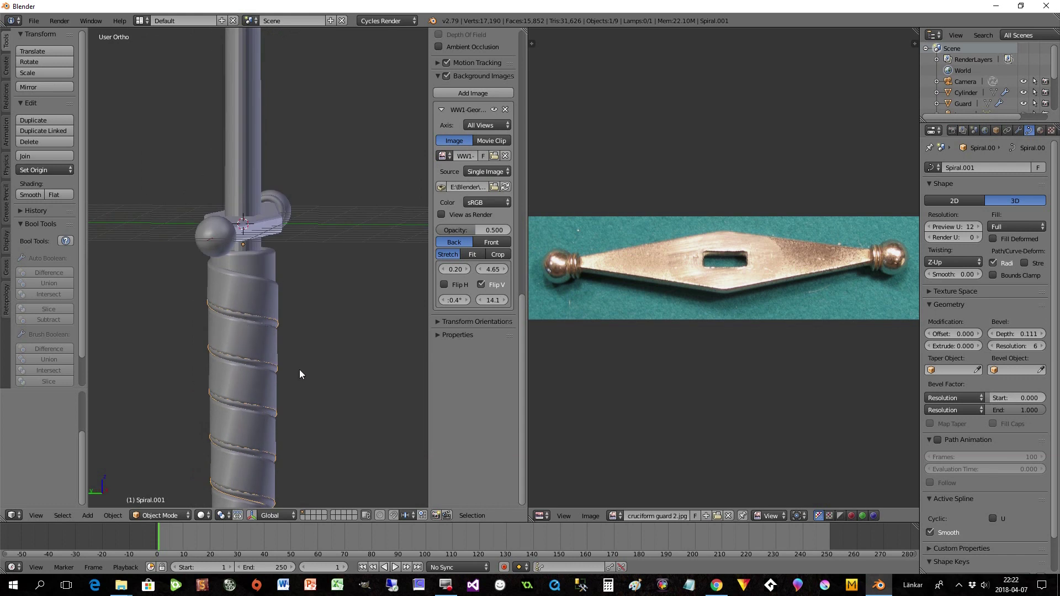
Step: In Edit Mode, scale the spiral to about 0.97 in X and Y, leaving Z unchanged
key("Tab")
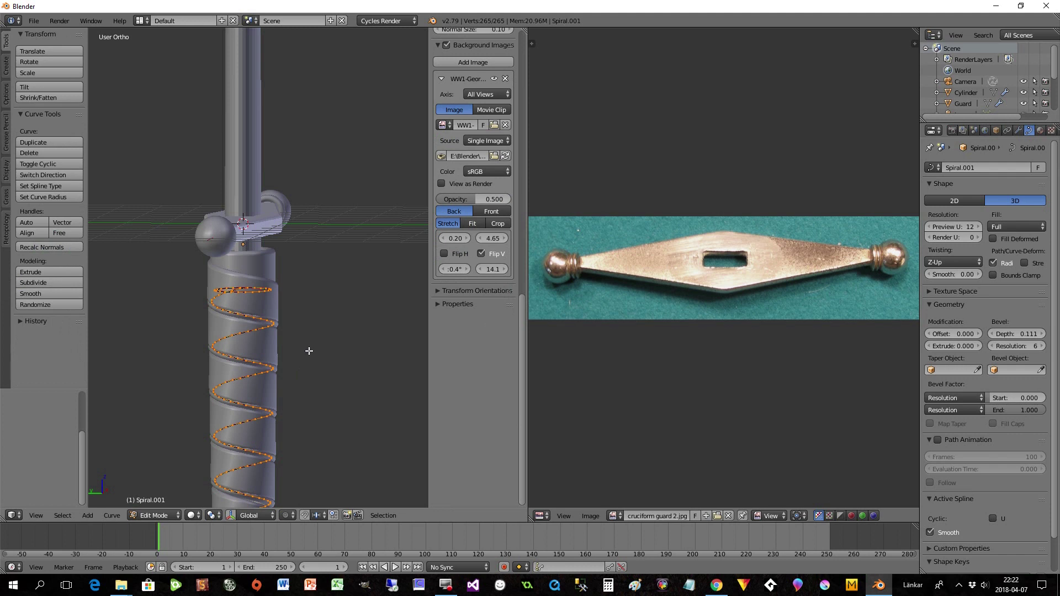
key("s")
key("shift+z")
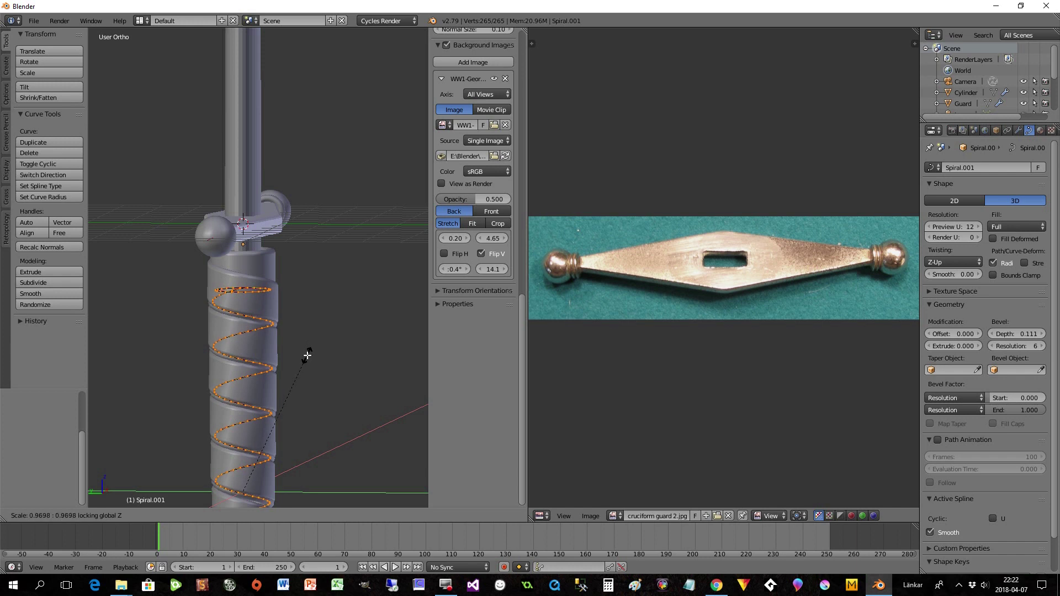
left_click(307, 355)
middle_click_drag(305, 355, 303, 320)
key("Tab")
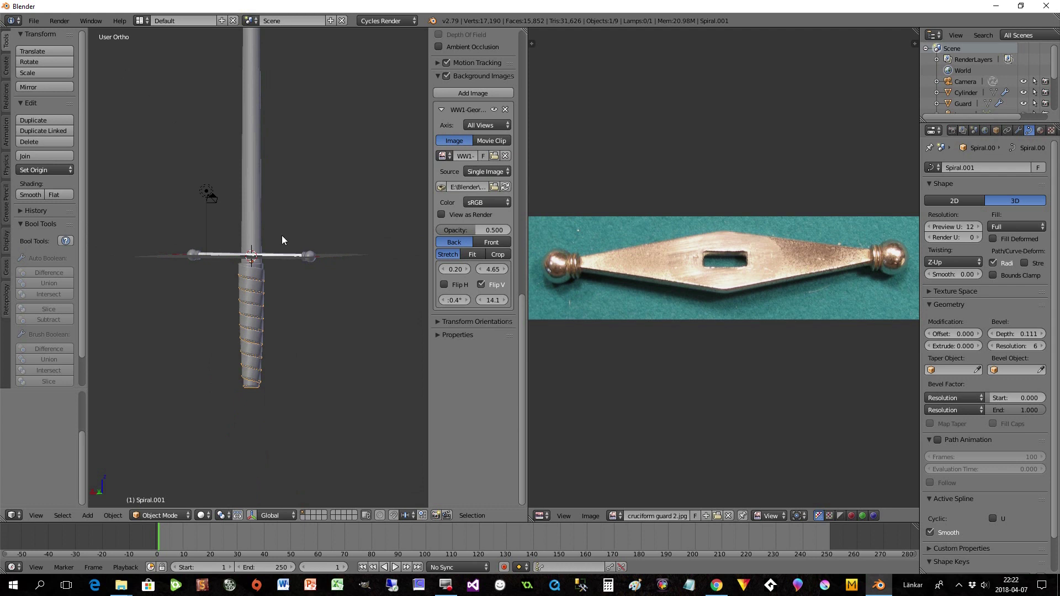
middle_click_drag(279, 277, 286, 309)
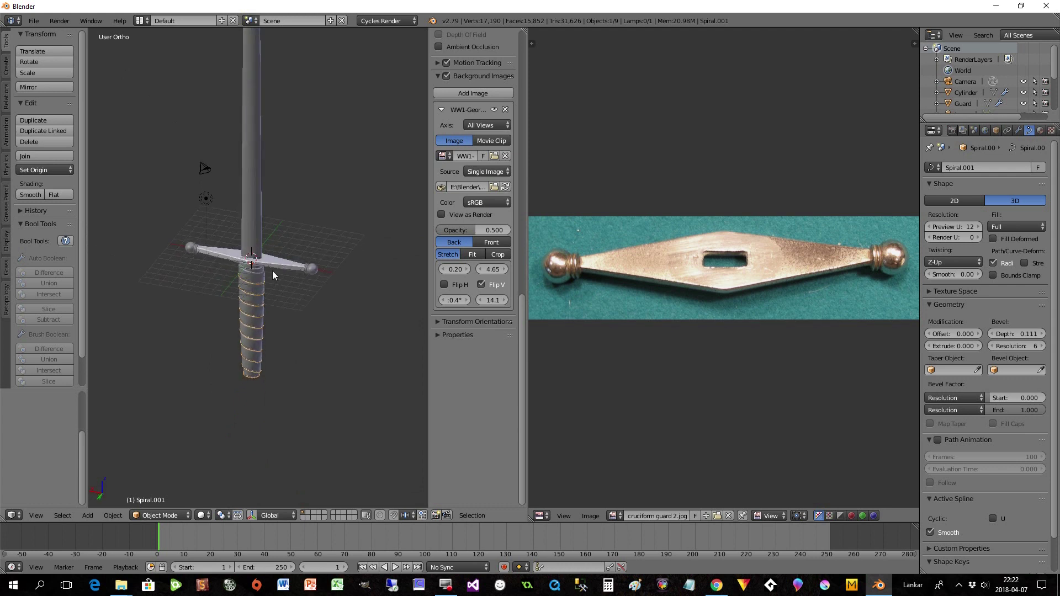
middle_click_drag(279, 274, 305, 388, "shift")
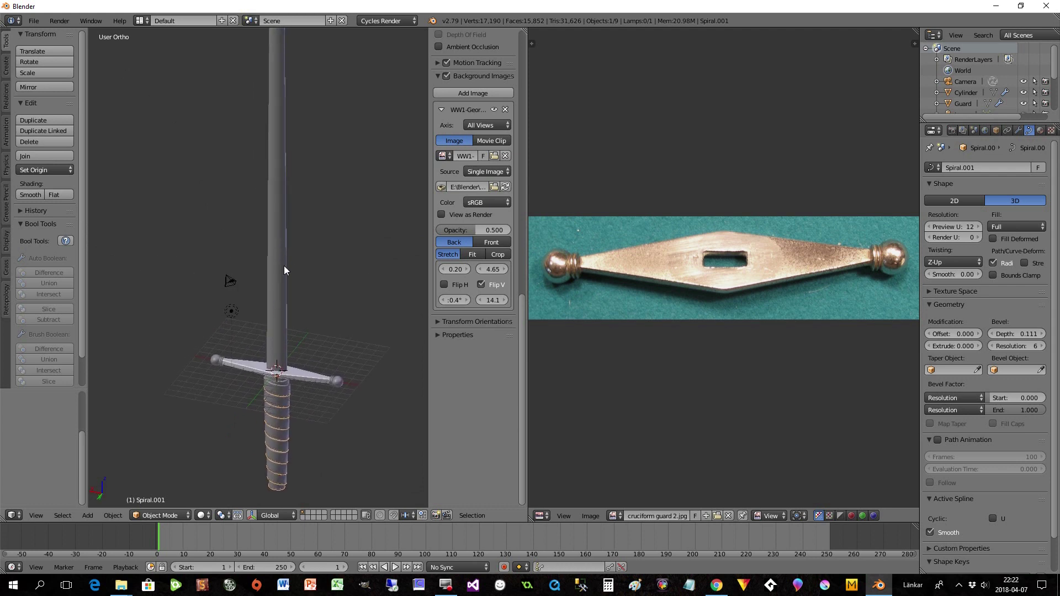
middle_click_drag(302, 366, 283, 403)
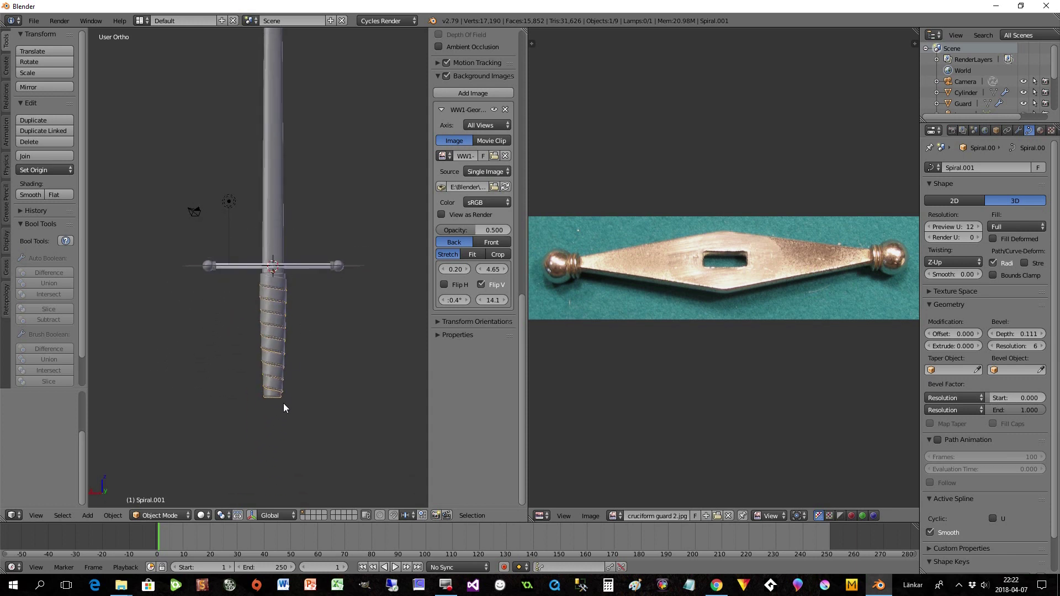
scroll(280, 396, "up", 2)
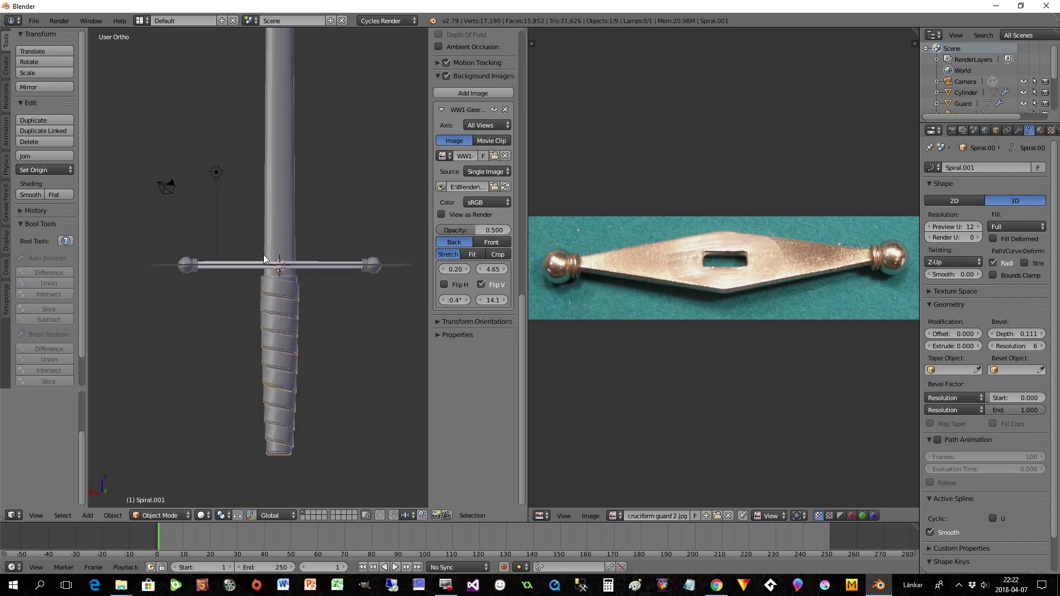
middle_click_drag(347, 332, 368, 401)
scroll(315, 313, "down", 2)
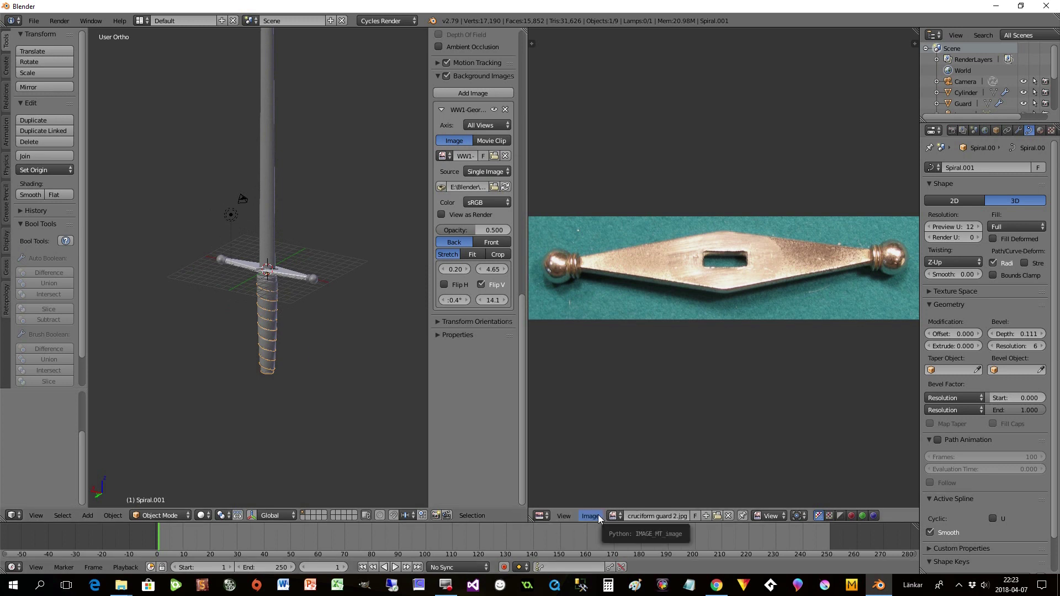
Step: Load Cross-hilt-1.jpg into the Image Editor from the thumbnail file browser
left_click(718, 516)
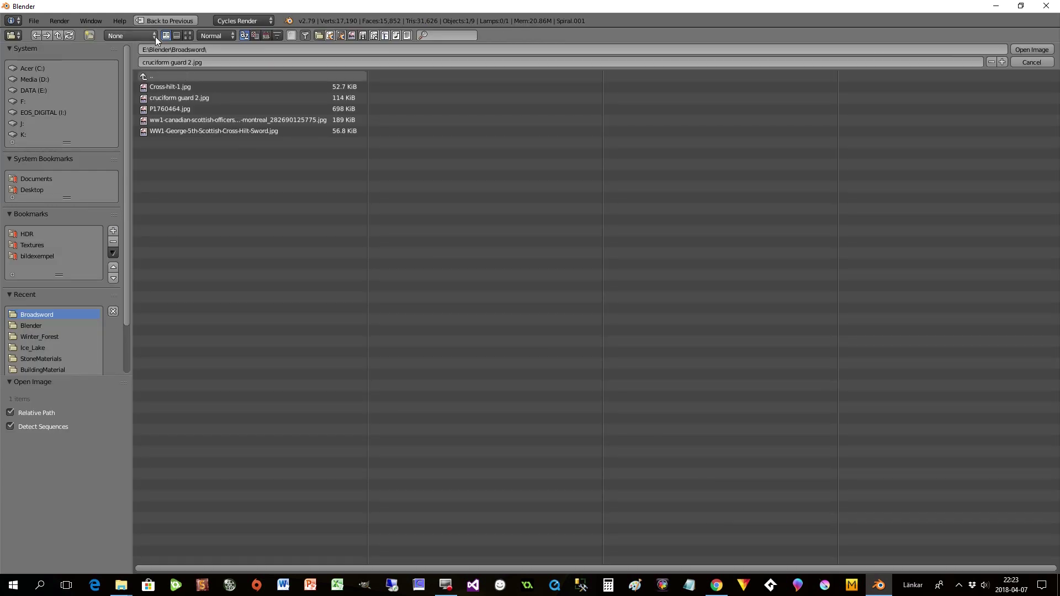
left_click(188, 35)
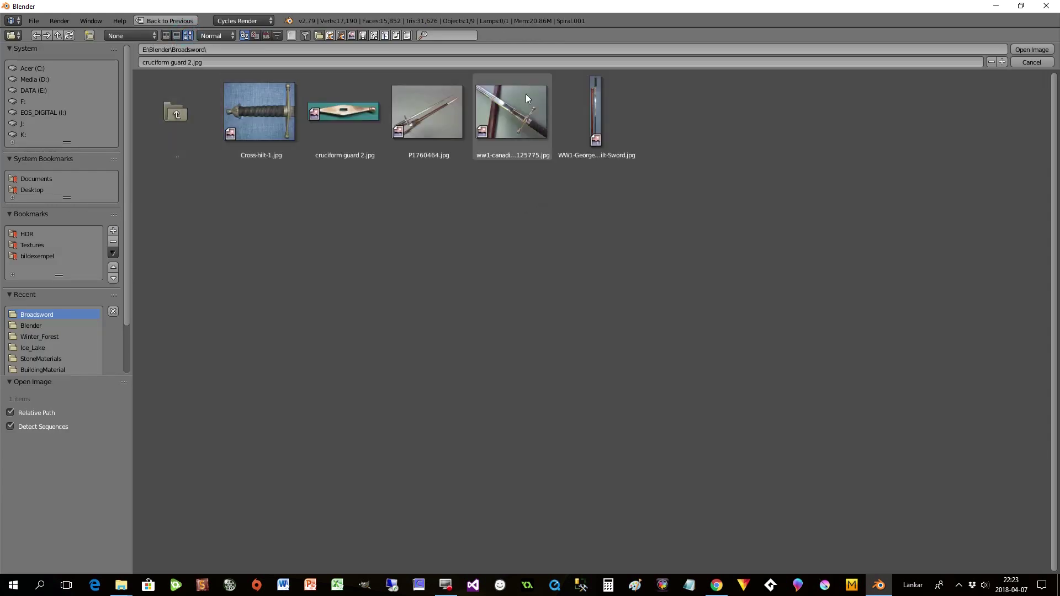
left_click(507, 131)
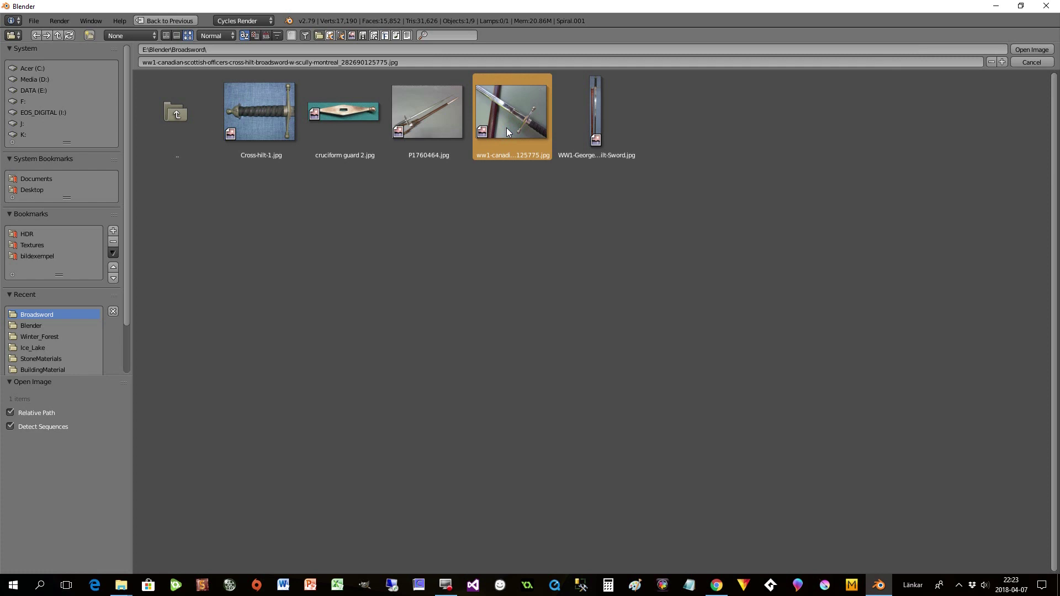
double_click(270, 120)
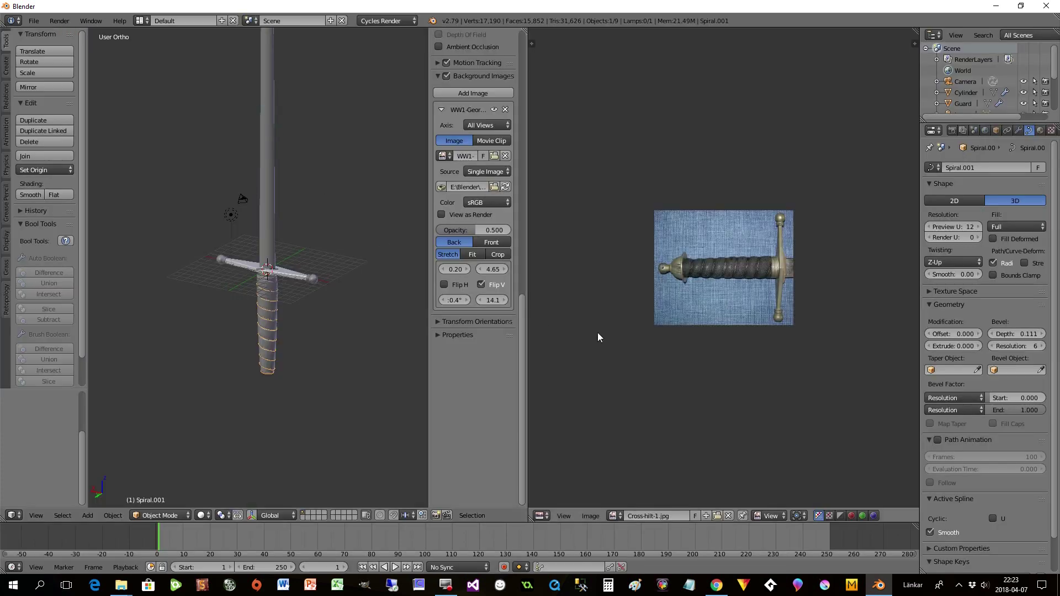
scroll(647, 340, "up", 1)
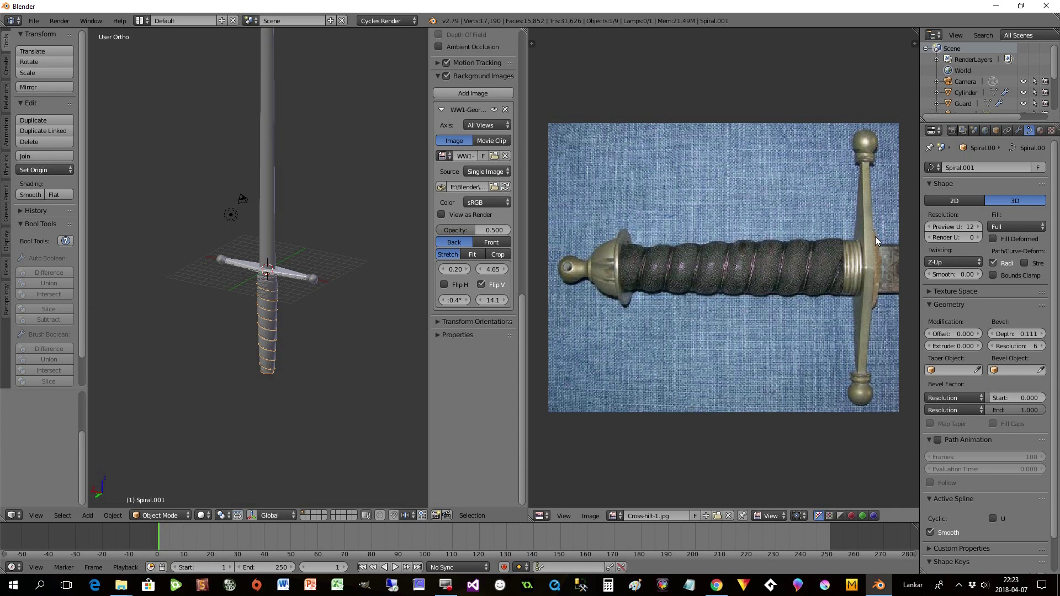
Step: Add a cylinder at the guard, move and scale it along Z, then delete it
scroll(289, 310, "up", 5)
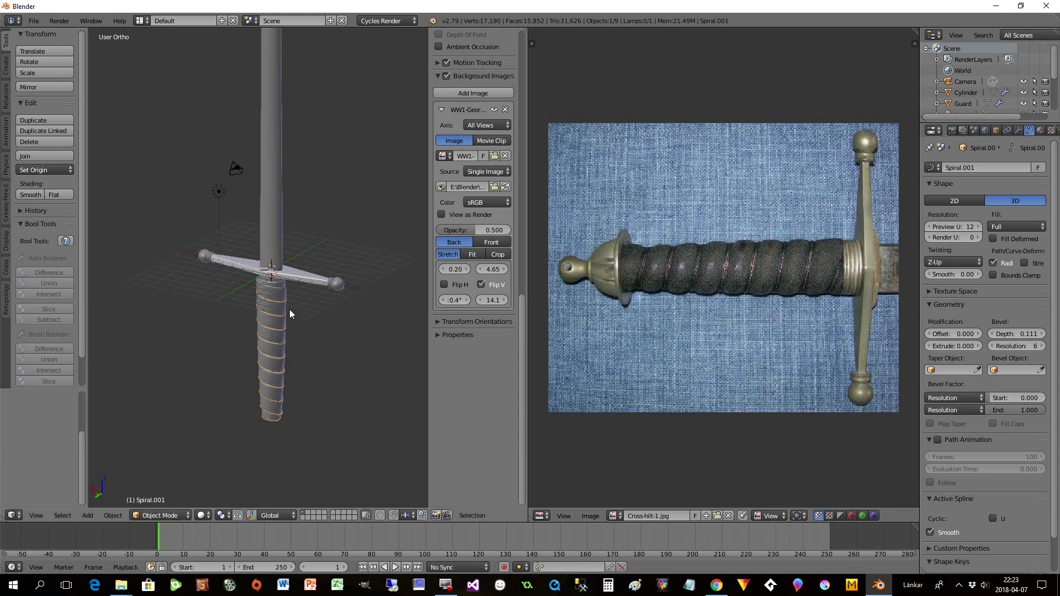
key("shift+a")
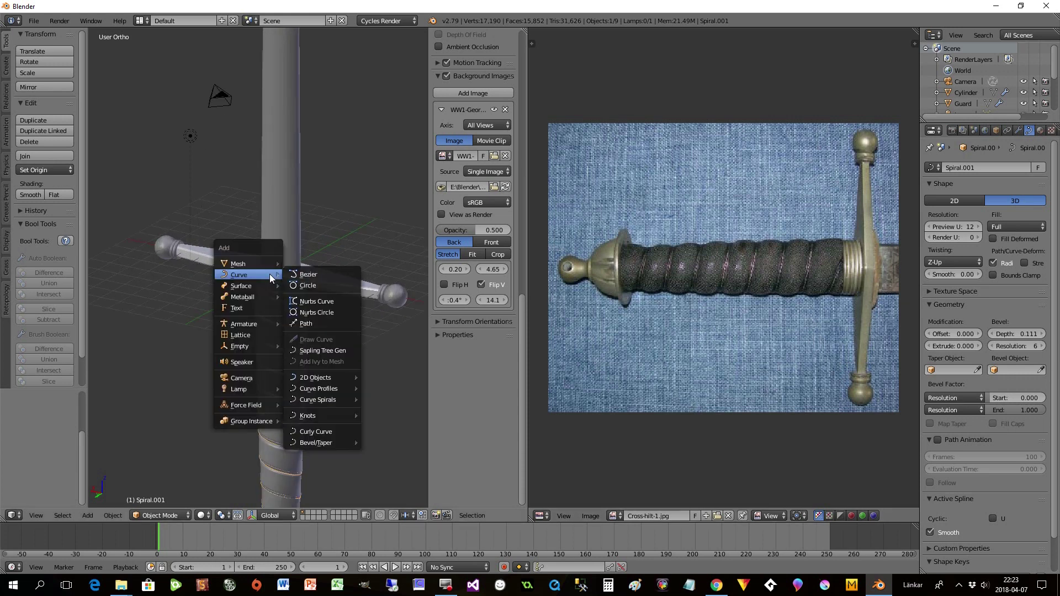
mouse_move(233, 262)
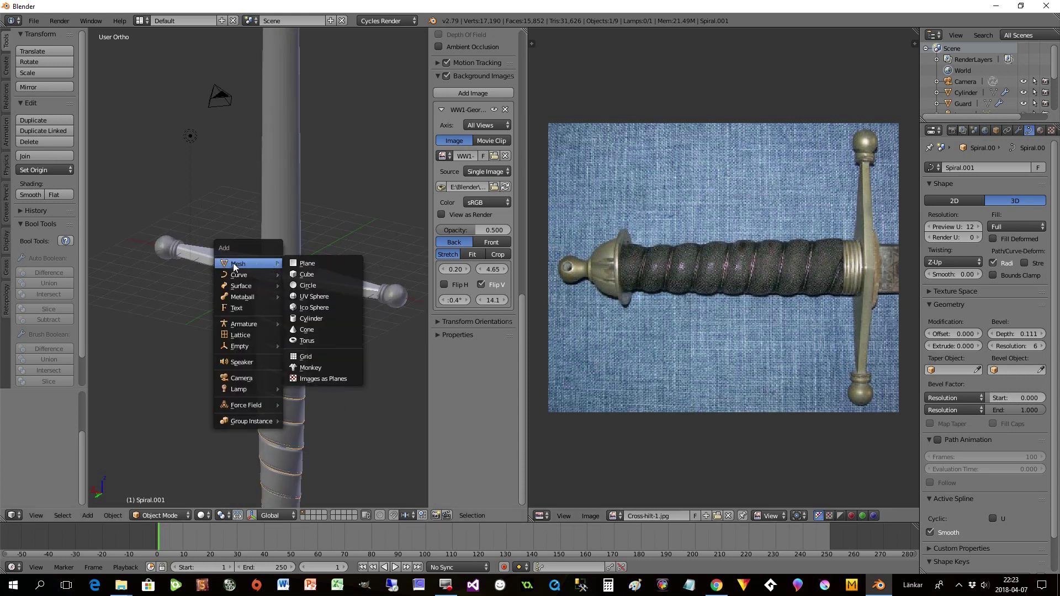
left_click(303, 319)
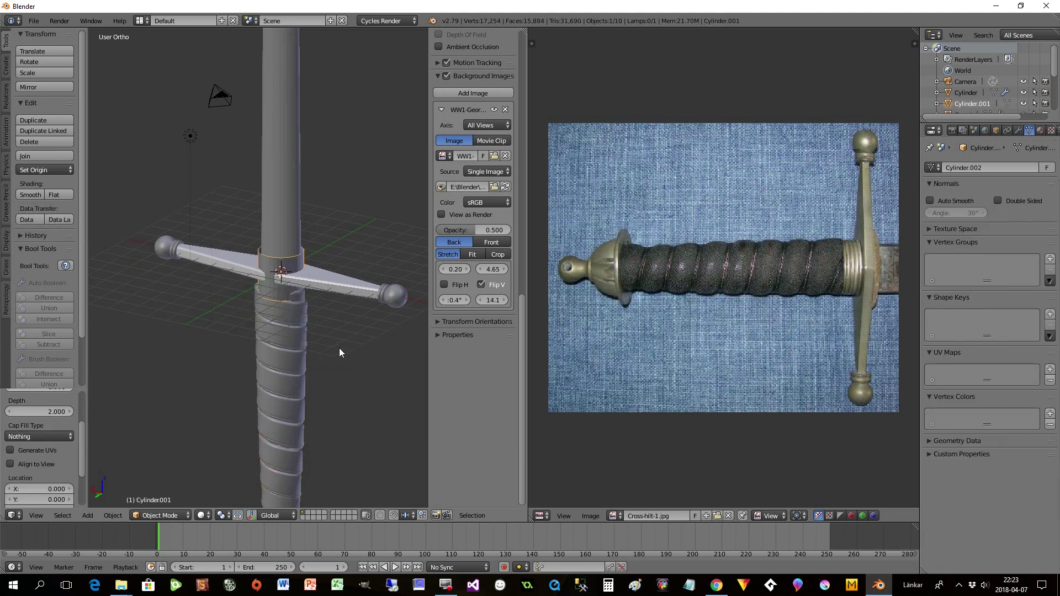
key("g")
key("z")
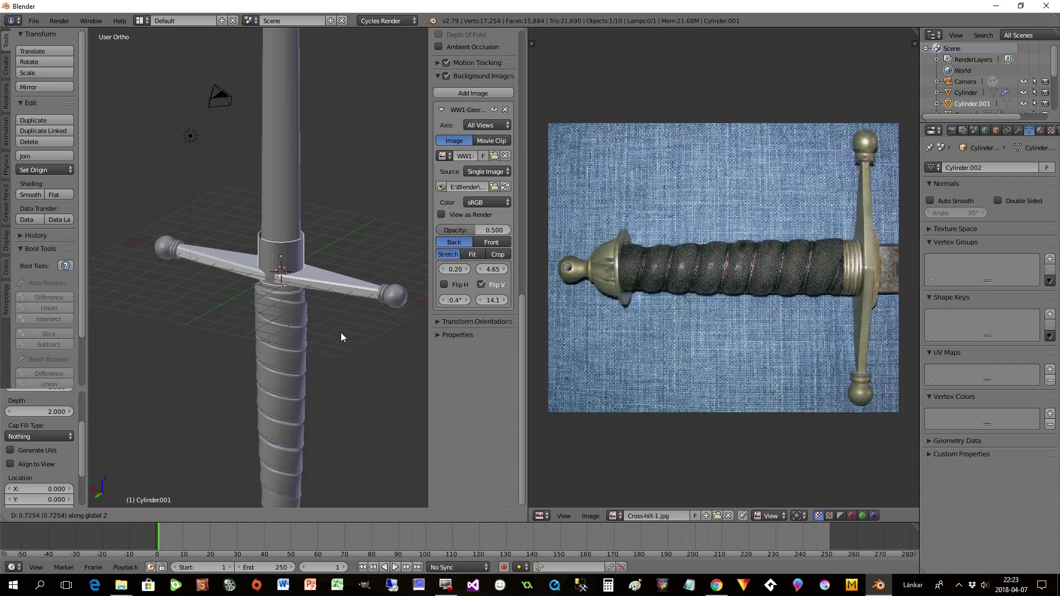
left_click(344, 336)
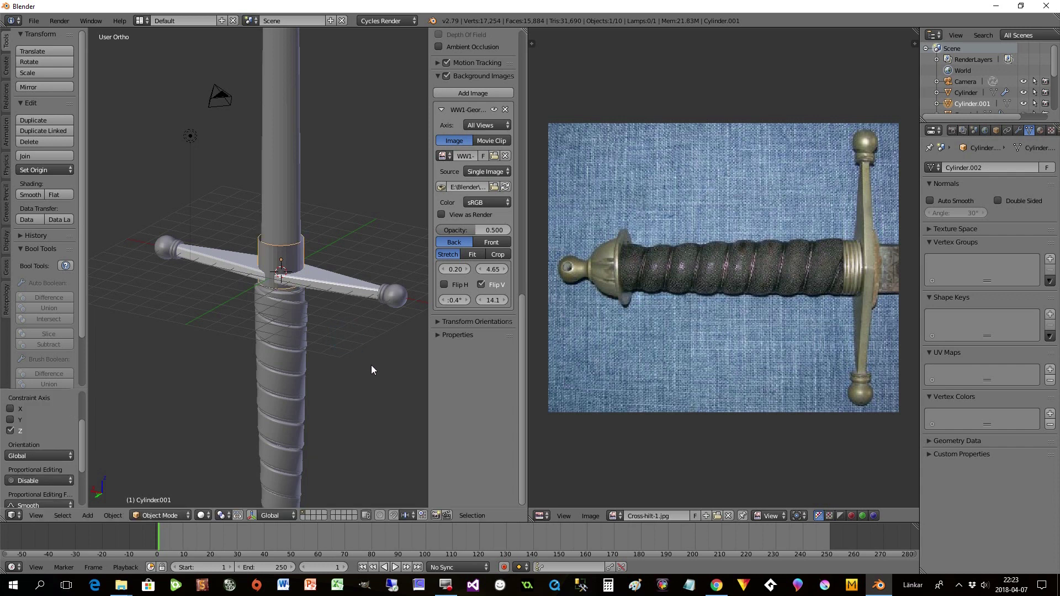
key("s")
key("z")
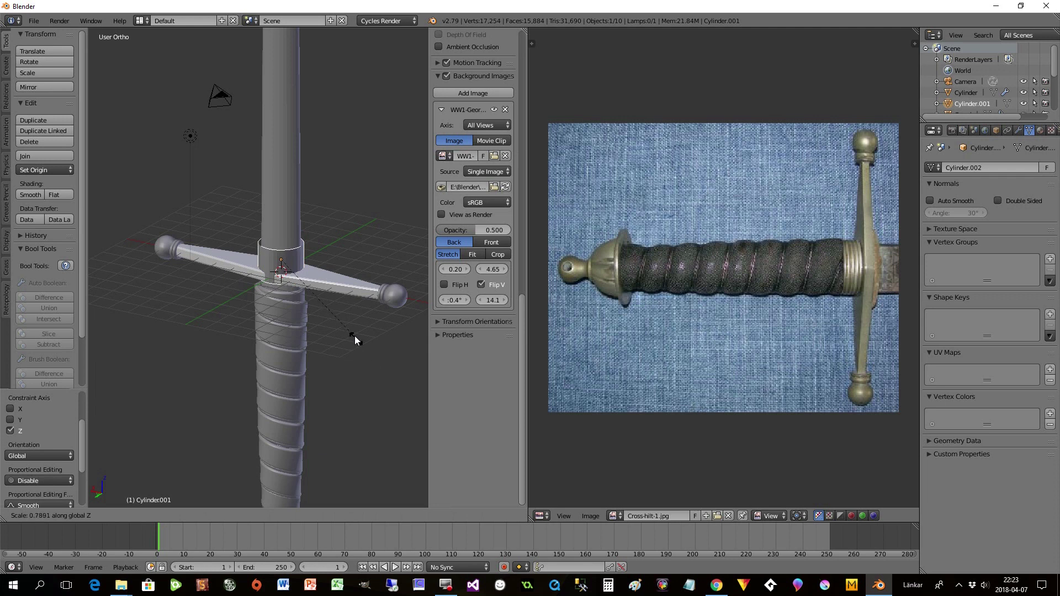
middle_click_drag(306, 299, 336, 344)
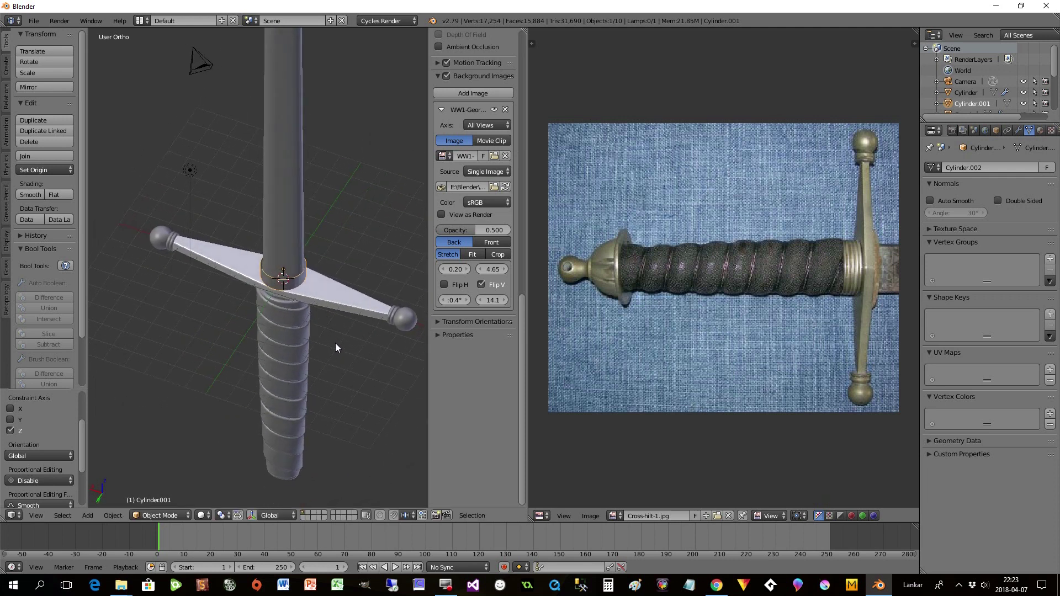
middle_click_drag(306, 338, 257, 384)
key("x")
left_click(263, 365)
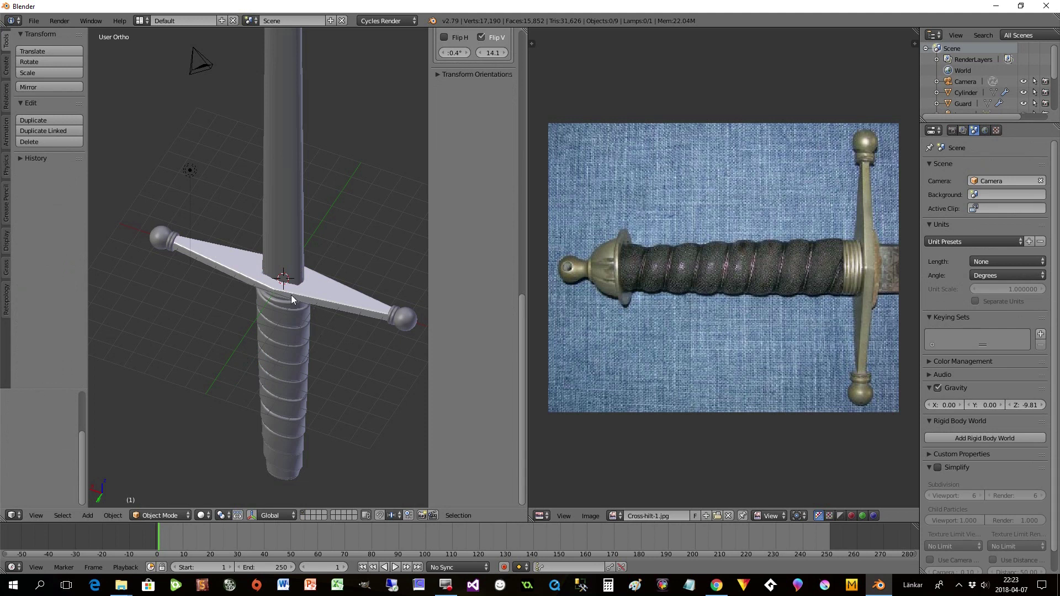
Step: Add a new cylinder at the cross guard with Ngon cap fill
key("shift+a")
mouse_move(291, 295)
left_click(330, 354)
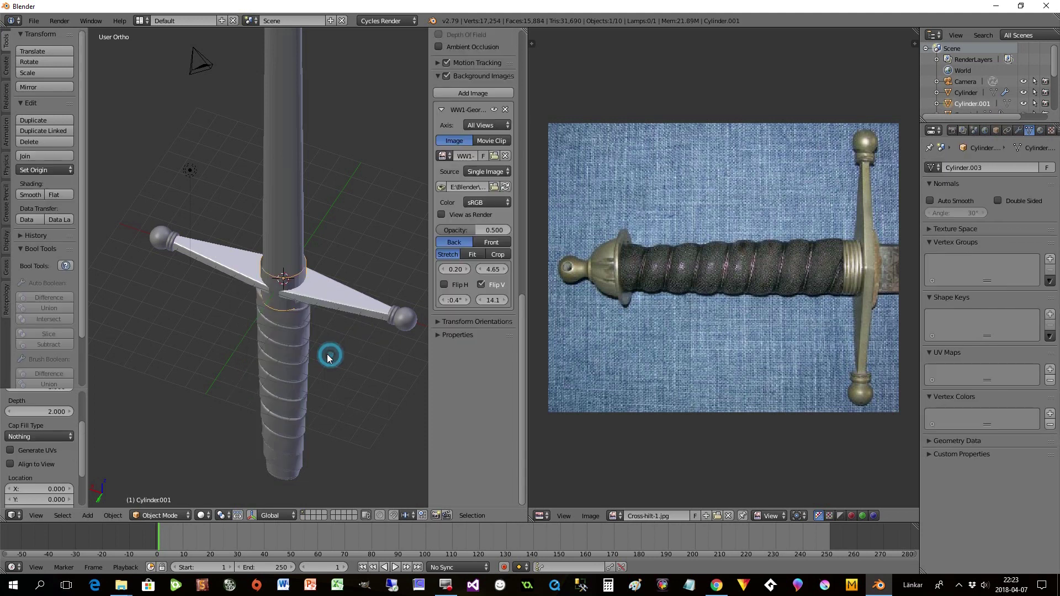
left_click(39, 437)
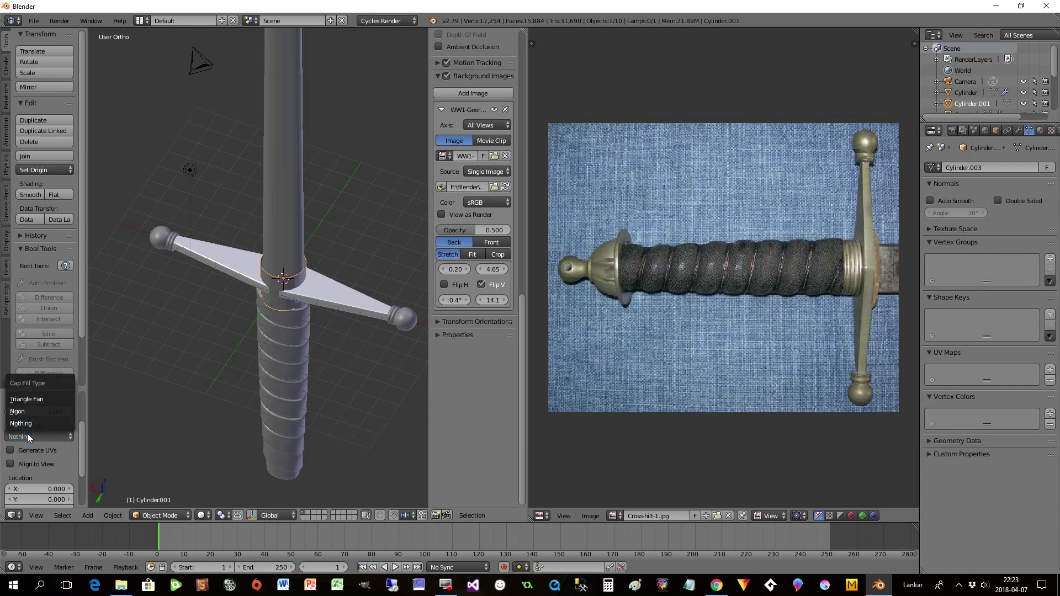
left_click(30, 423)
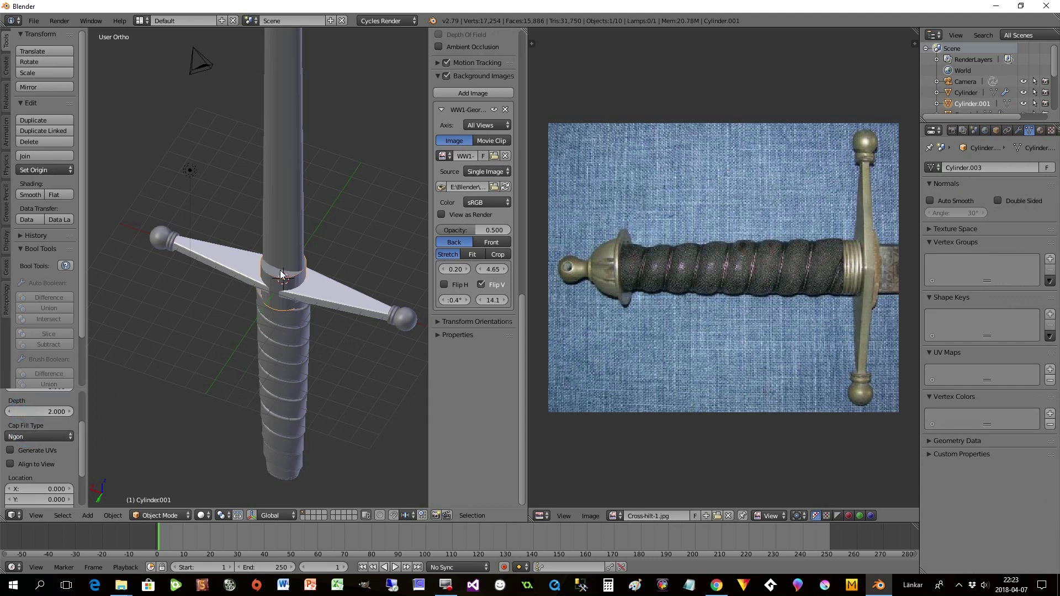
middle_click_drag(306, 306, 306, 328)
scroll(307, 328, "up", 2)
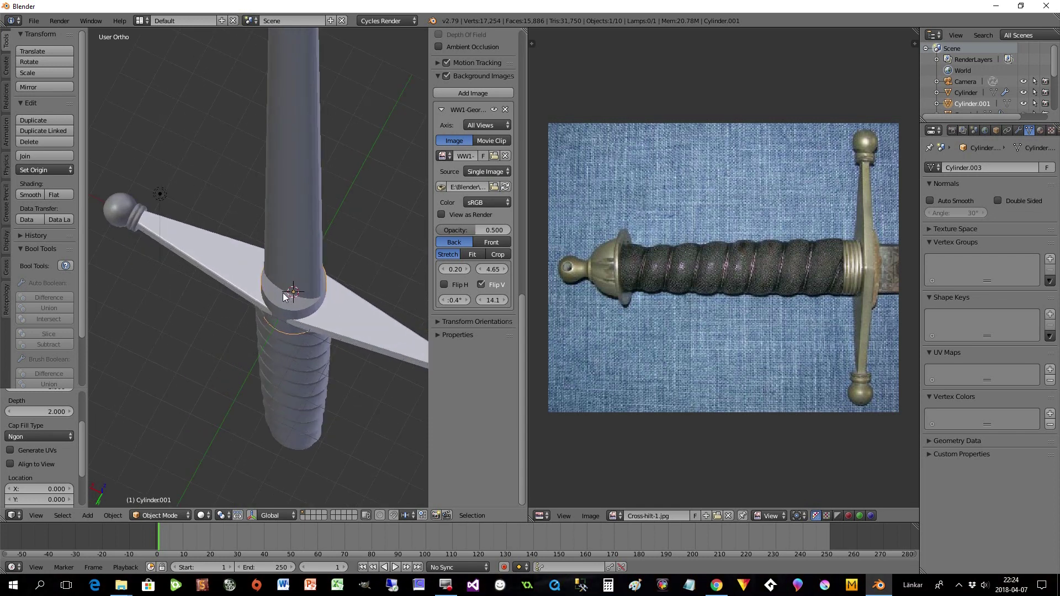
middle_click_drag(315, 326, 360, 279)
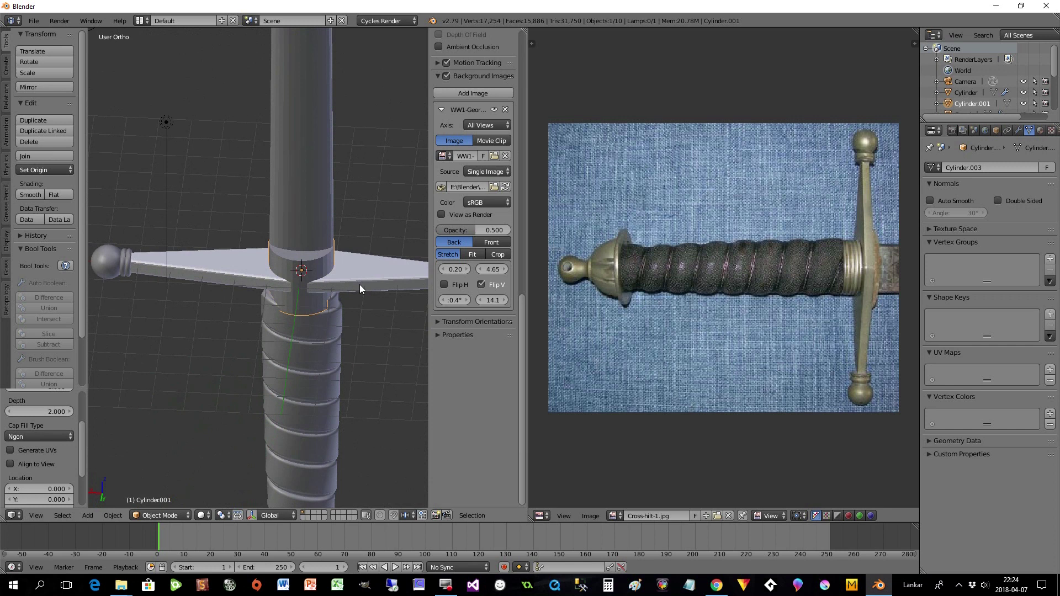
Step: Flatten the collar cylinder along Z and move it vertically
key("s")
key("z")
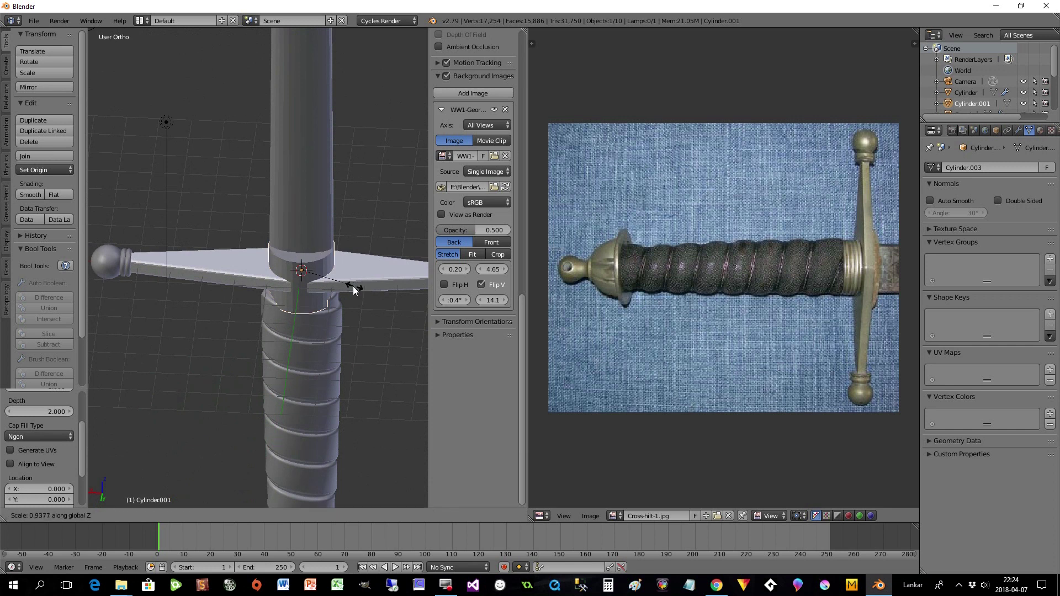
left_click(328, 289)
key("g")
key("z")
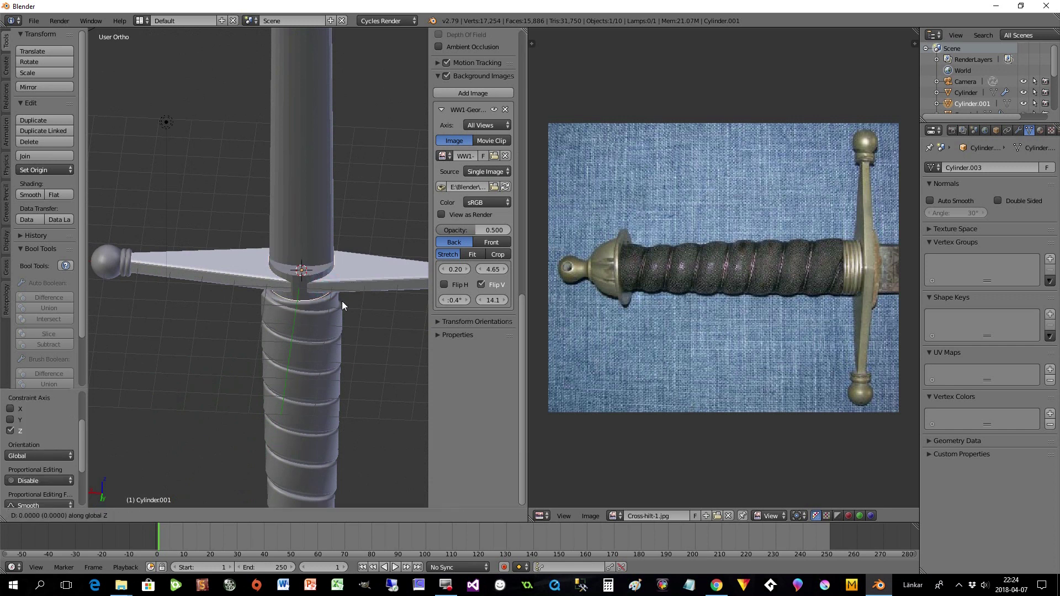
left_click(329, 282)
middle_click_drag(329, 279, 349, 287)
Step: Resize the collar ring along X, then shrink it uniformly
key("s")
key("Escape")
key("s")
key("x")
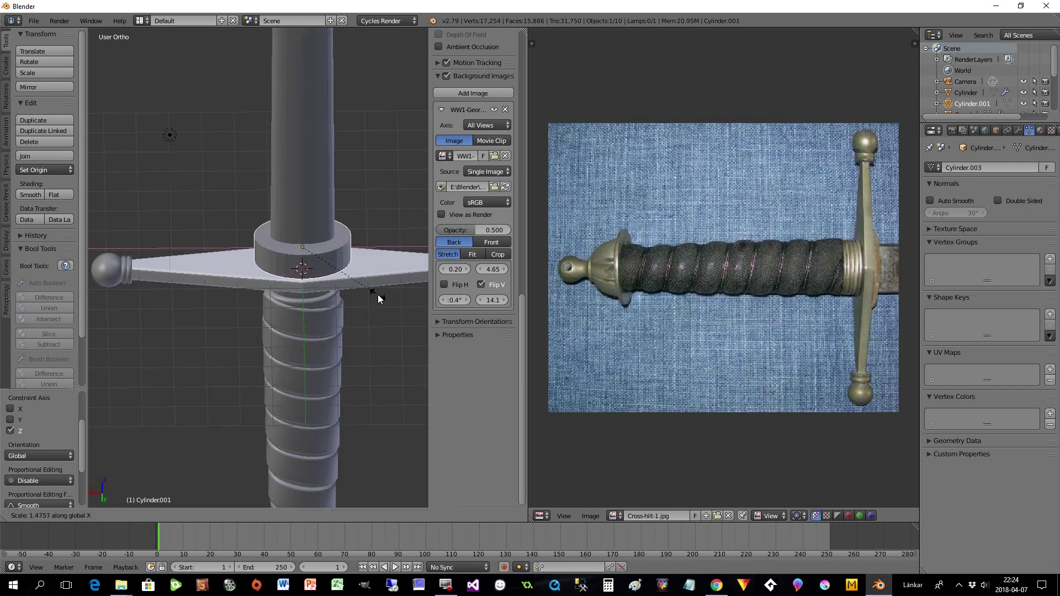
left_click(379, 299)
middle_click_drag(374, 294, 283, 337)
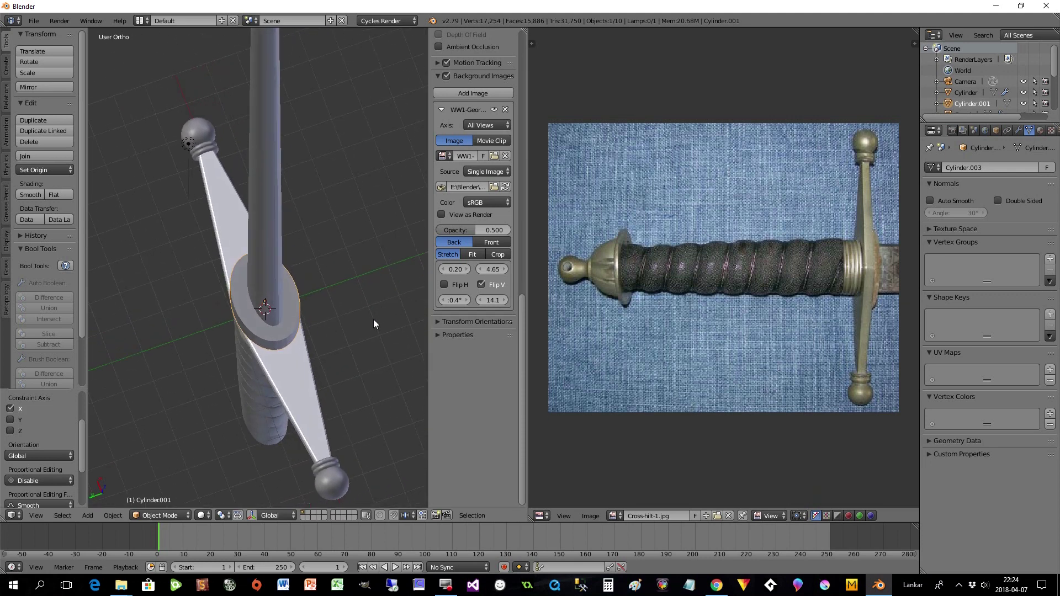
key("s")
left_click(349, 314)
middle_click_drag(355, 317, 316, 326)
Step: Narrow the collar ring along Y, then enlarge it slightly overall
key("s")
key("y")
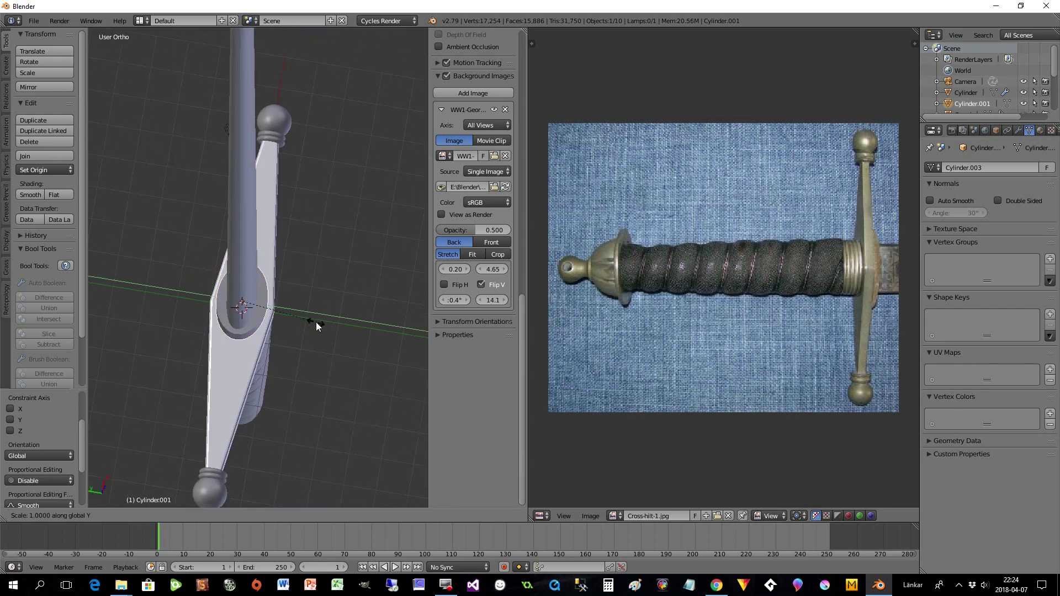
left_click(303, 317)
middle_click_drag(303, 317, 377, 297)
key("s")
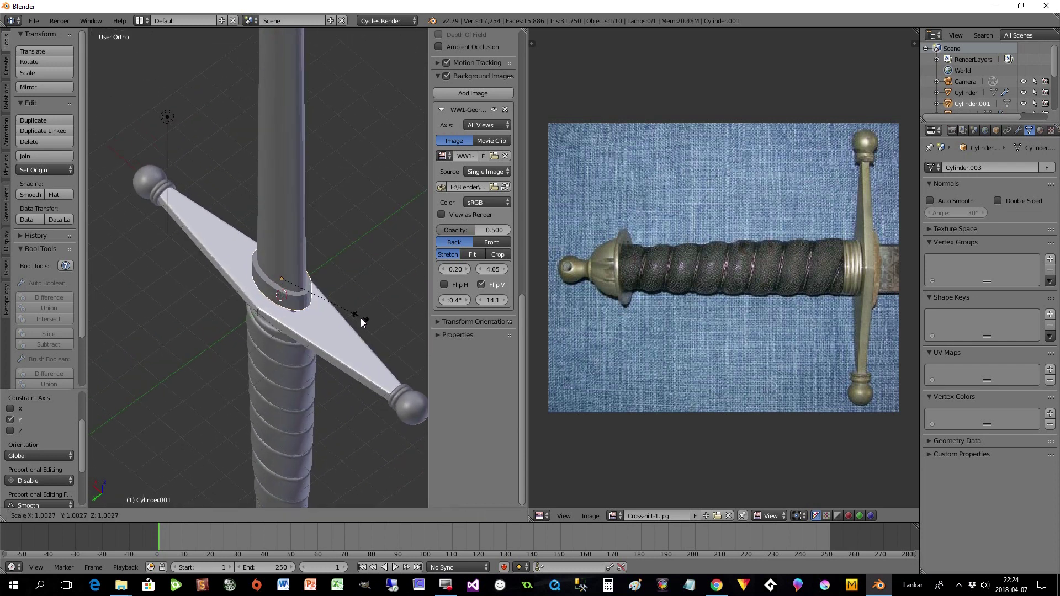
left_click(371, 333)
middle_click_drag(371, 332, 412, 284)
Step: Flatten the ring further along Z and move it 0.4196 to rest on the crossguard
key("s")
key("z")
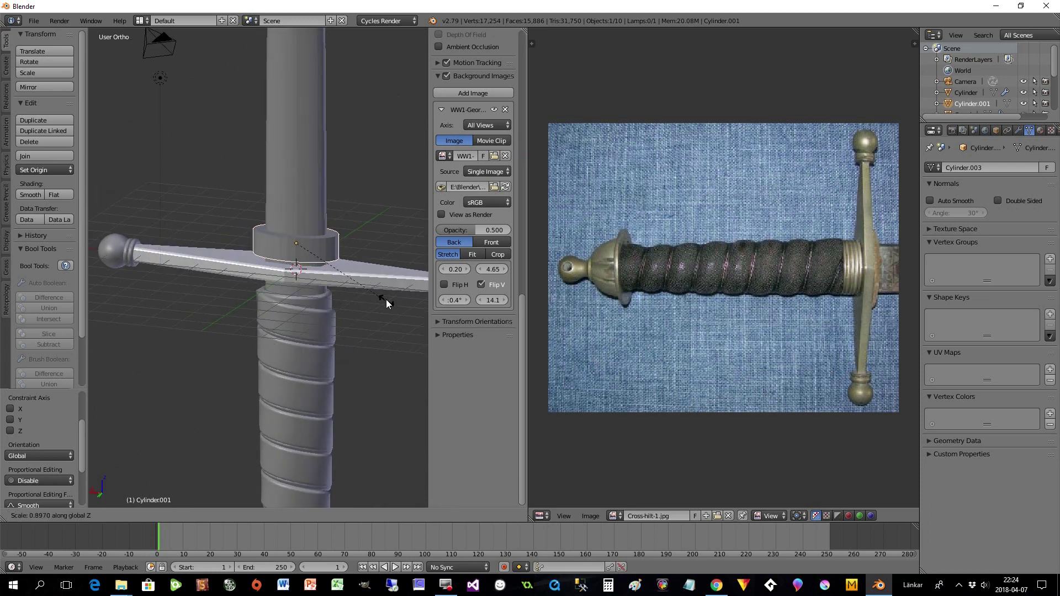
left_click(349, 269)
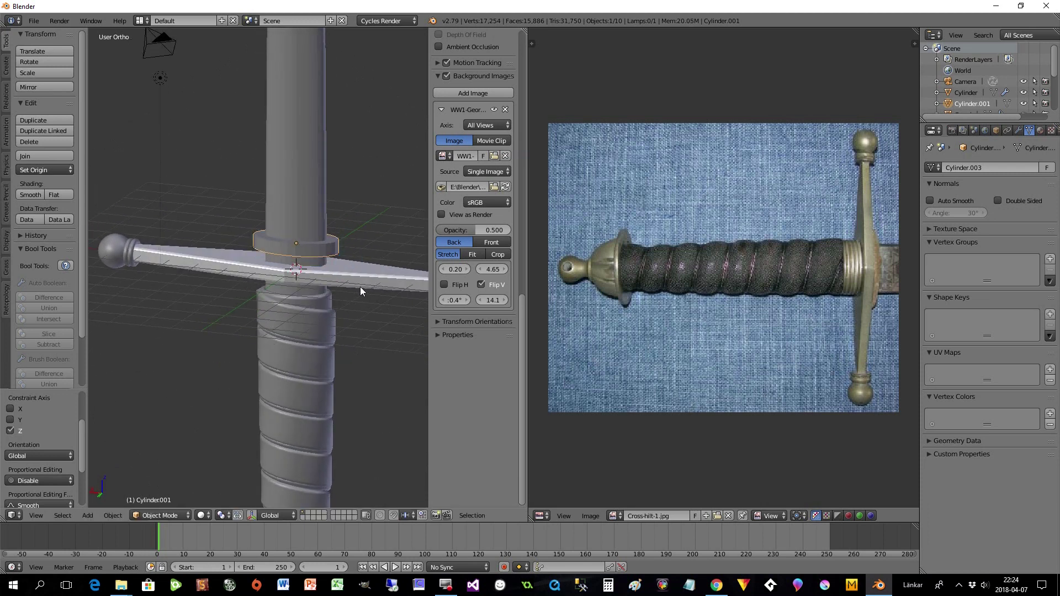
key("g")
key("z")
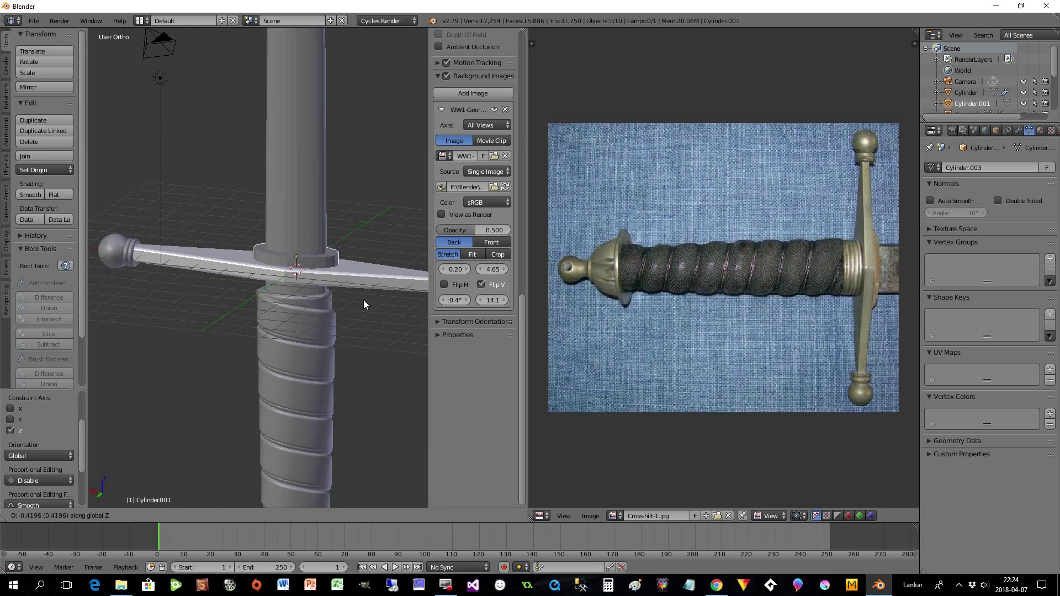
left_click(362, 303)
middle_click_drag(353, 293, 164, 477)
Step: Apply the collar ring's scale with Object > Apply > Scale
left_click(113, 515)
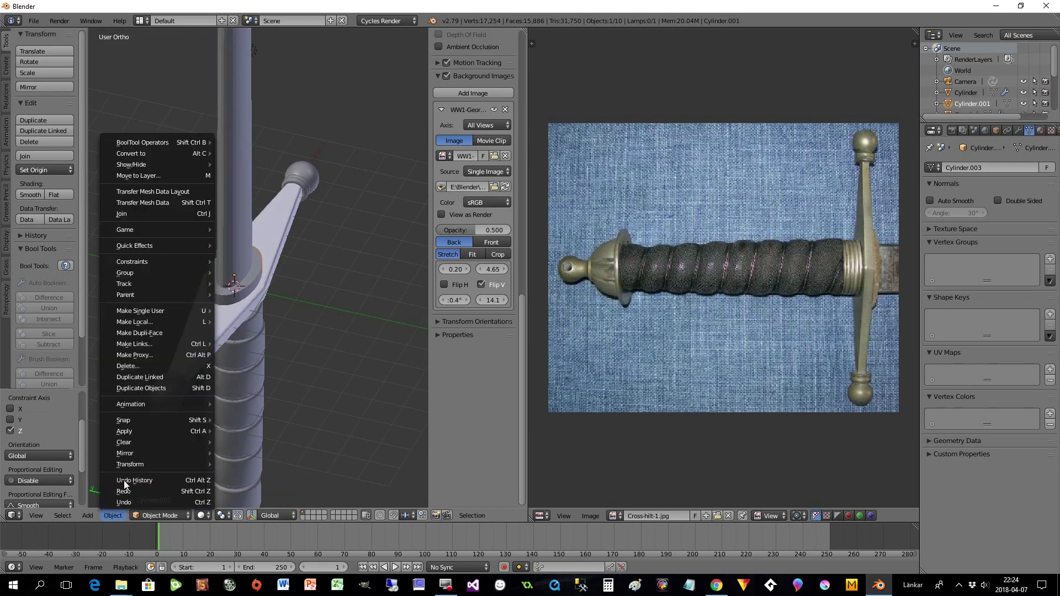
mouse_move(131, 434)
left_click(240, 321)
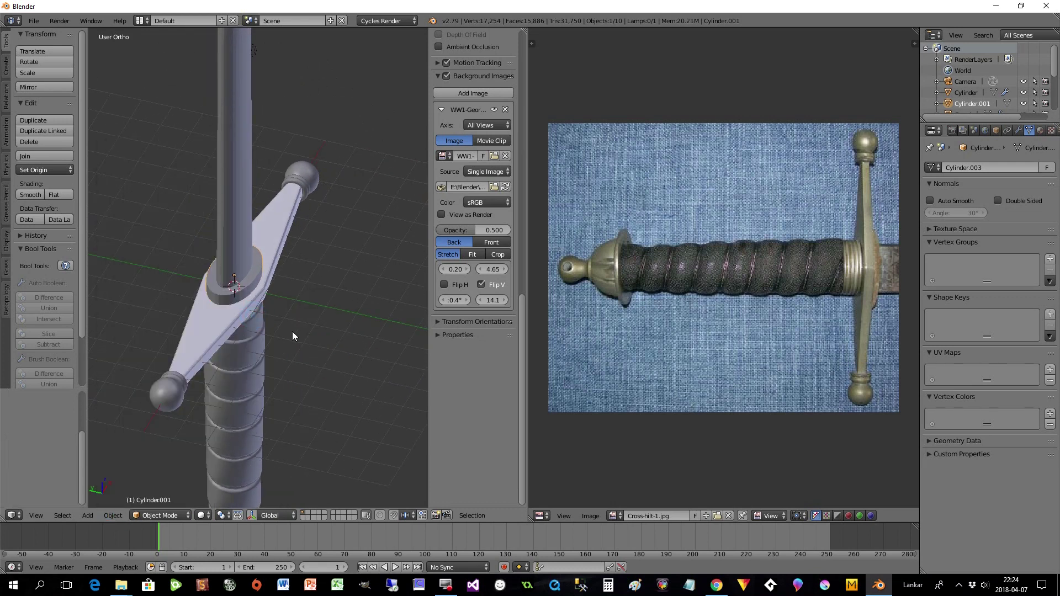
scroll(257, 329, "up", 2)
middle_click_drag(257, 329, 409, 330)
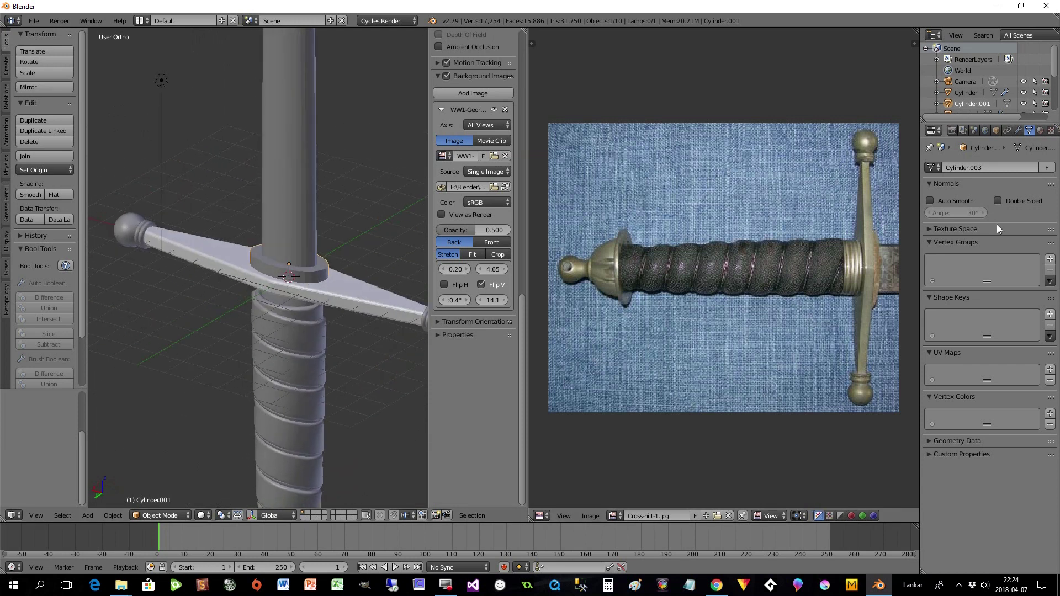
Step: Add a Subdivision Surface modifier to the collar ring with viewport level 1
left_click(1020, 130)
left_click(989, 168)
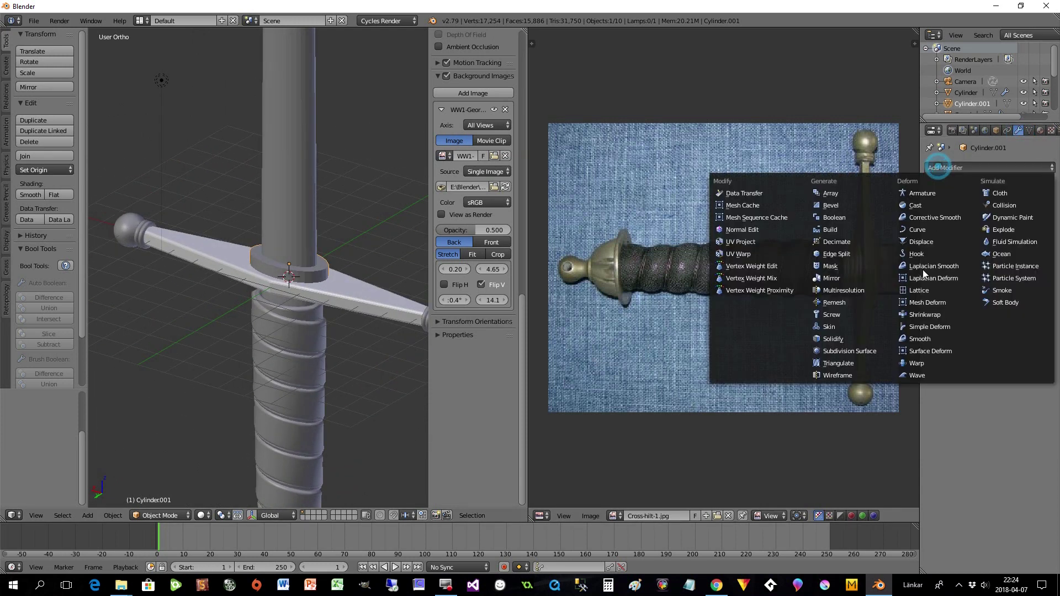
left_click(851, 350)
left_click(984, 240)
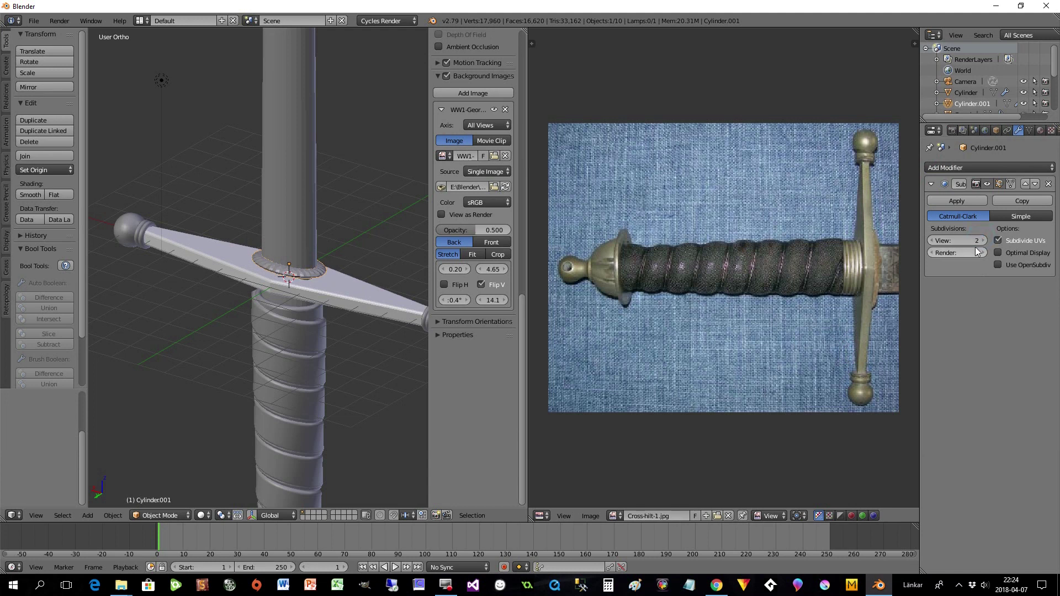
left_click(931, 241)
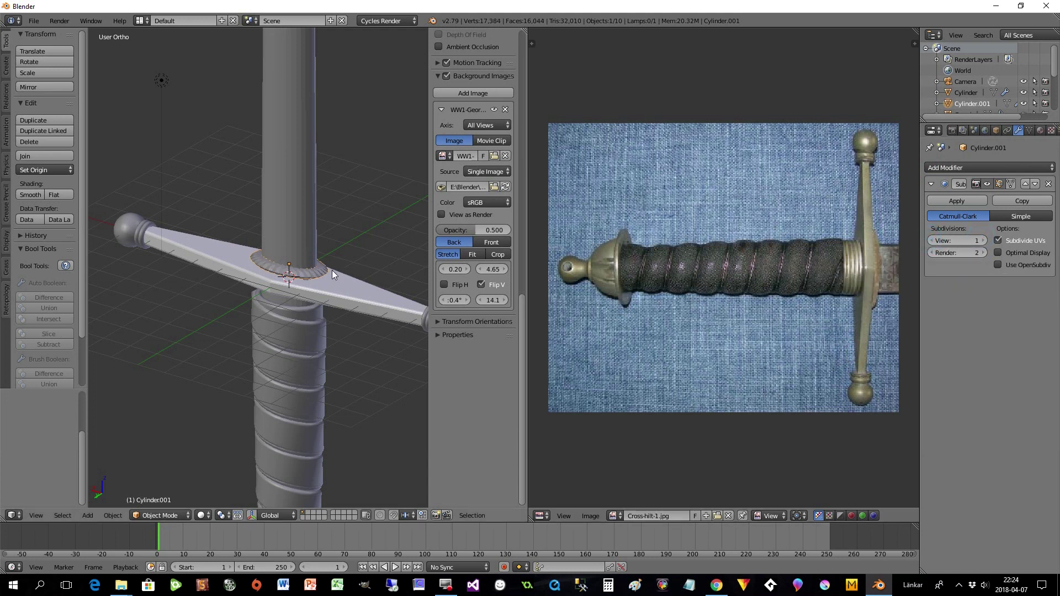
Step: Add a Bevel modifier above the Subdivision Surface and set it to 2 segments
left_click(976, 168)
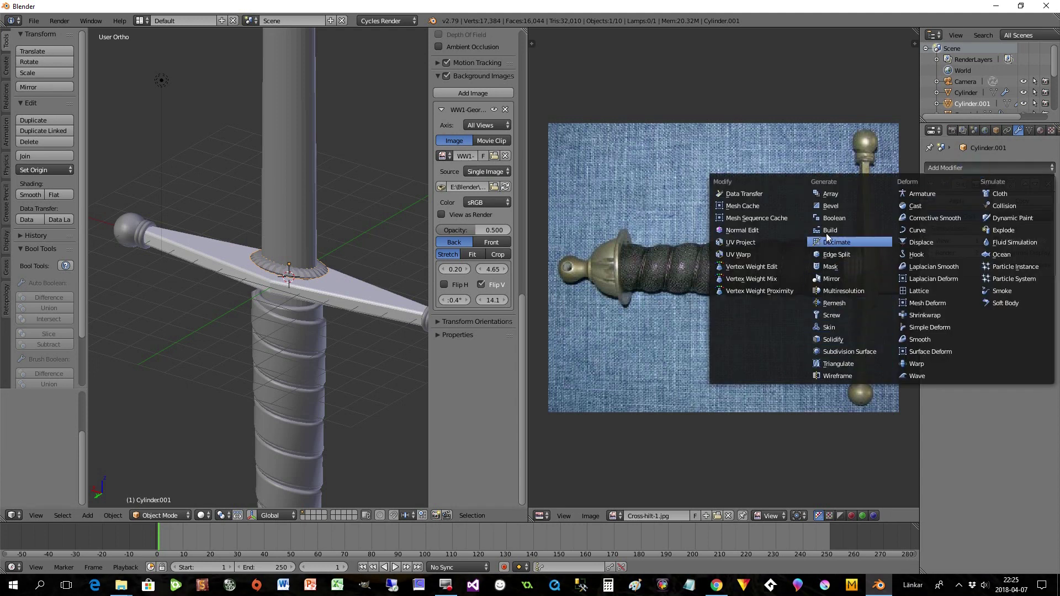
left_click(827, 206)
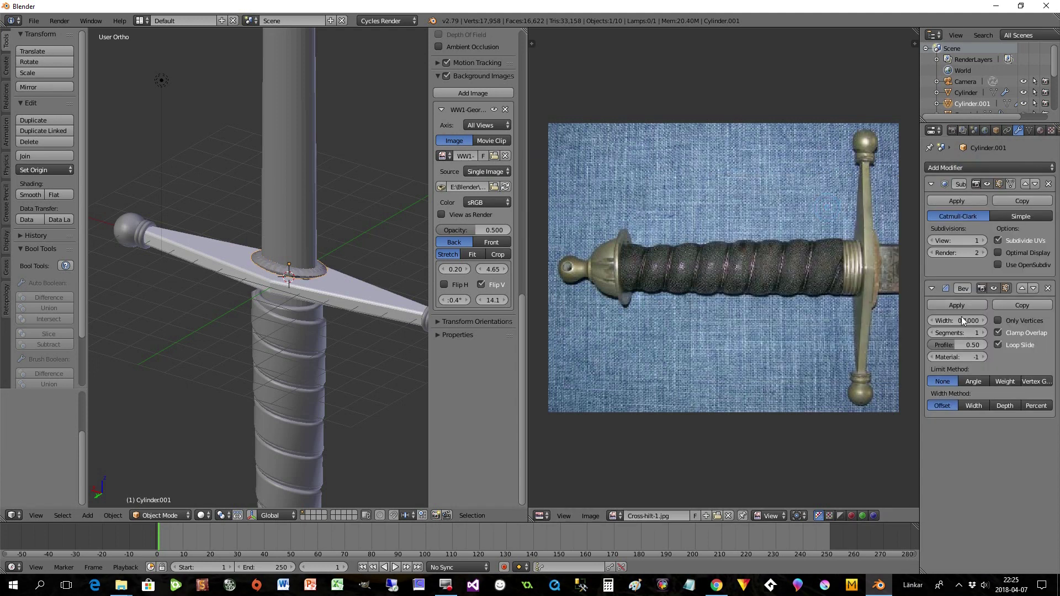
left_click(1021, 288)
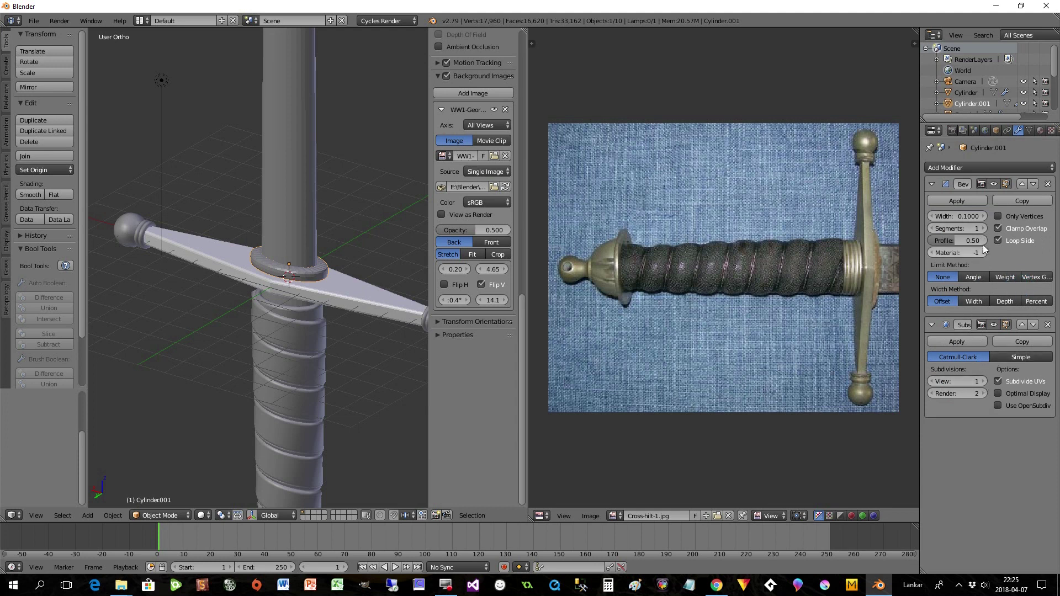
left_click(983, 226)
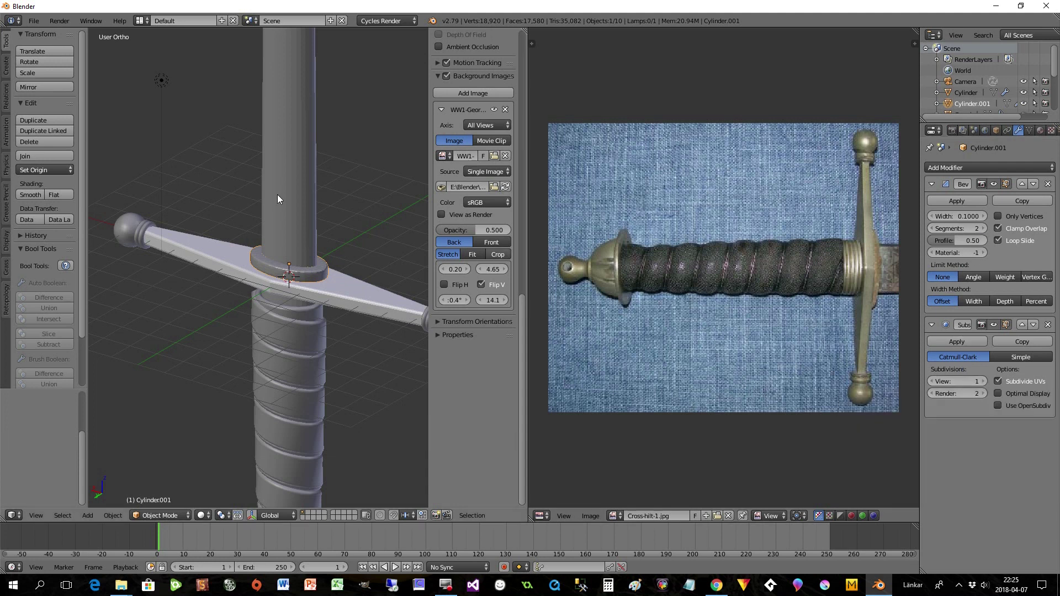
middle_click_drag(287, 287, 367, 286)
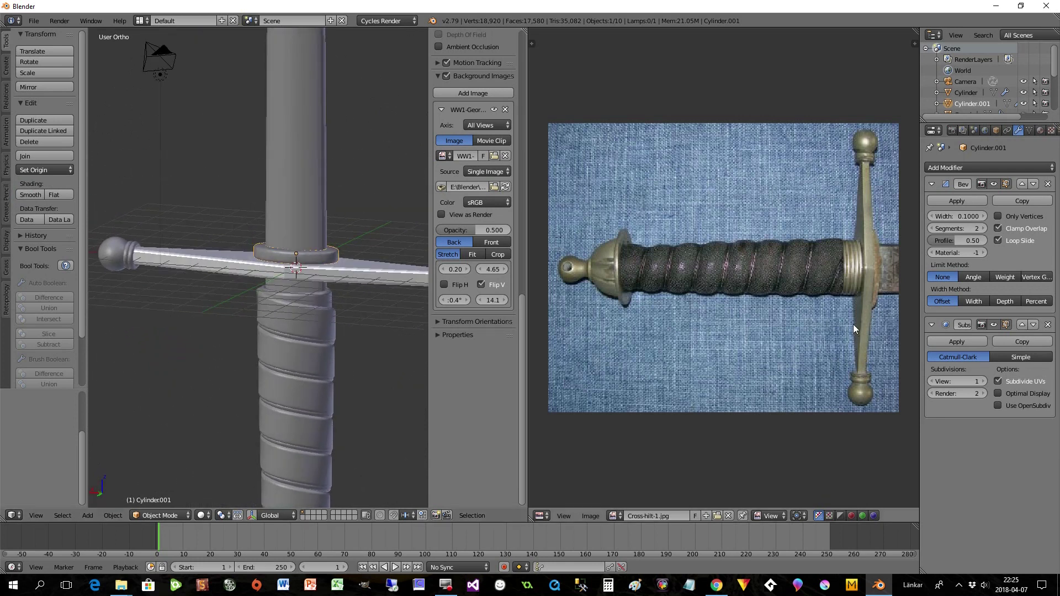
middle_click_drag(362, 307, 291, 307)
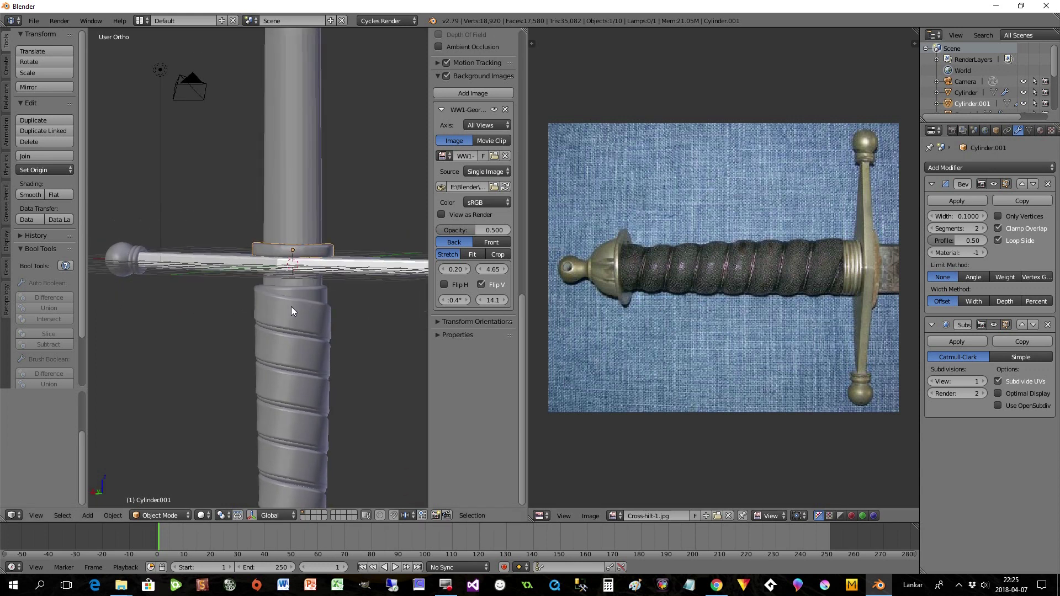
scroll(291, 308, "up", 1)
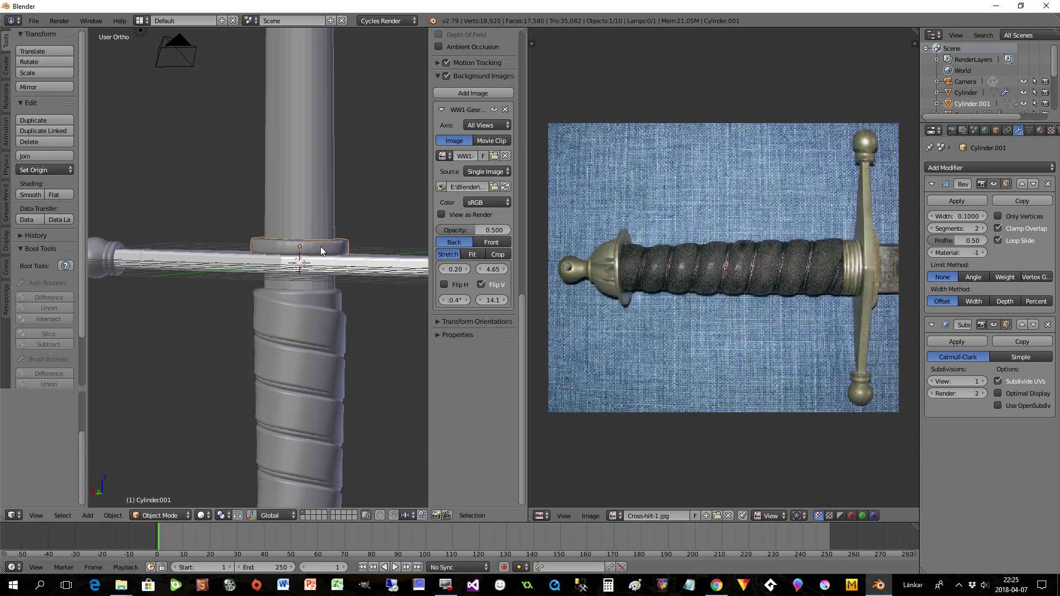
scroll(482, 346, "up", 1)
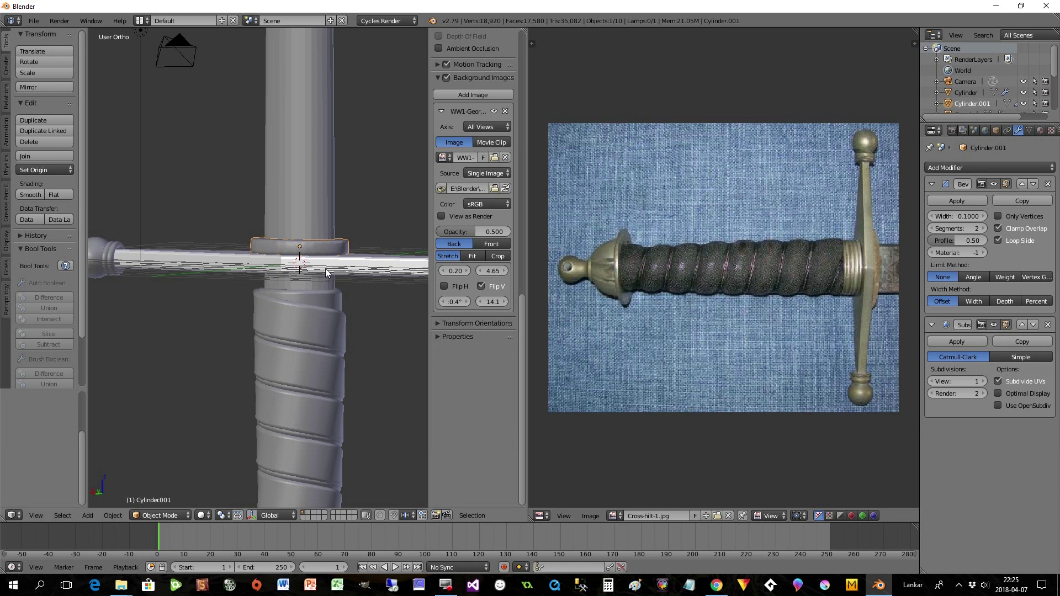
Step: Duplicate the collar ring, drop the copy below the cross guard and enlarge it
key("shift+d")
key("z")
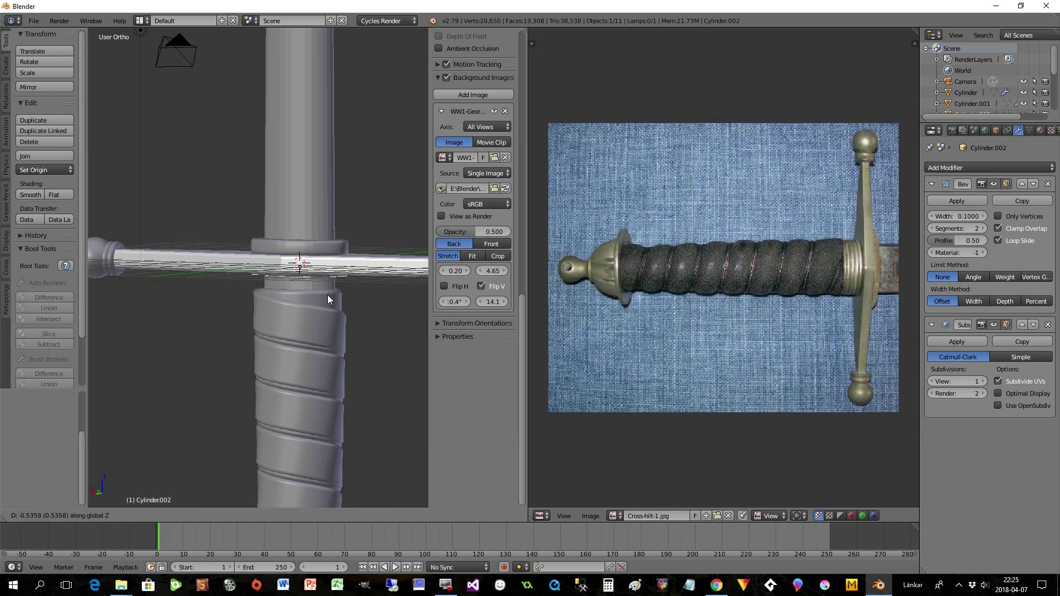
left_click(324, 308)
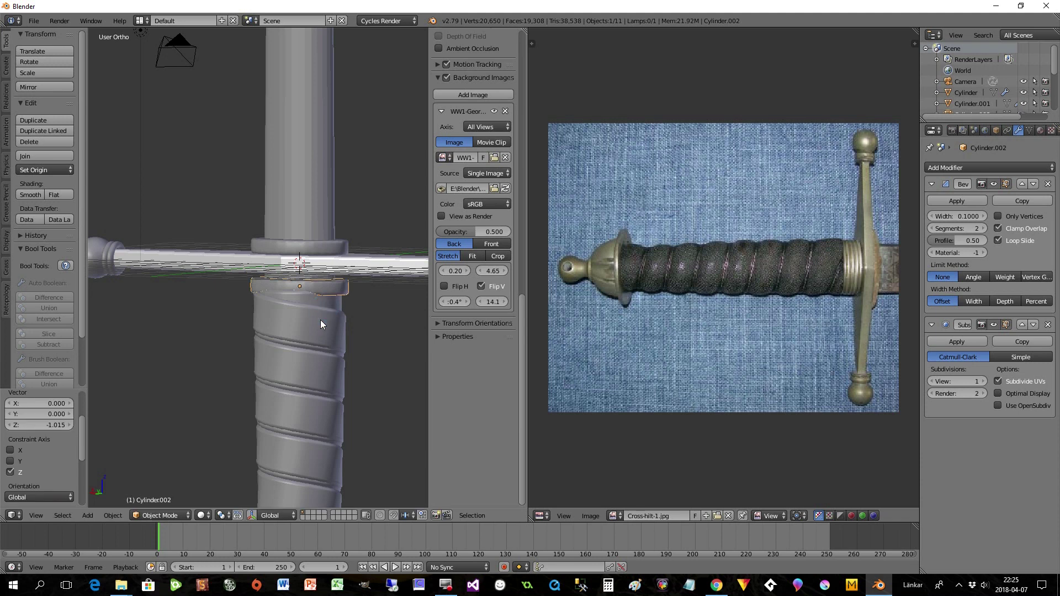
key("s")
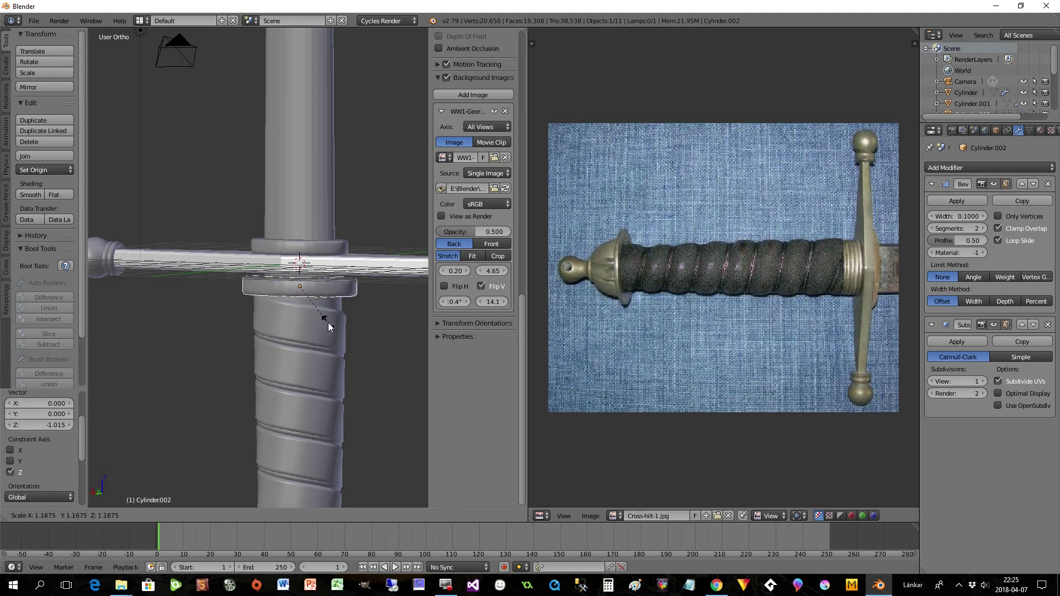
left_click(333, 328)
middle_click_drag(331, 326, 386, 290)
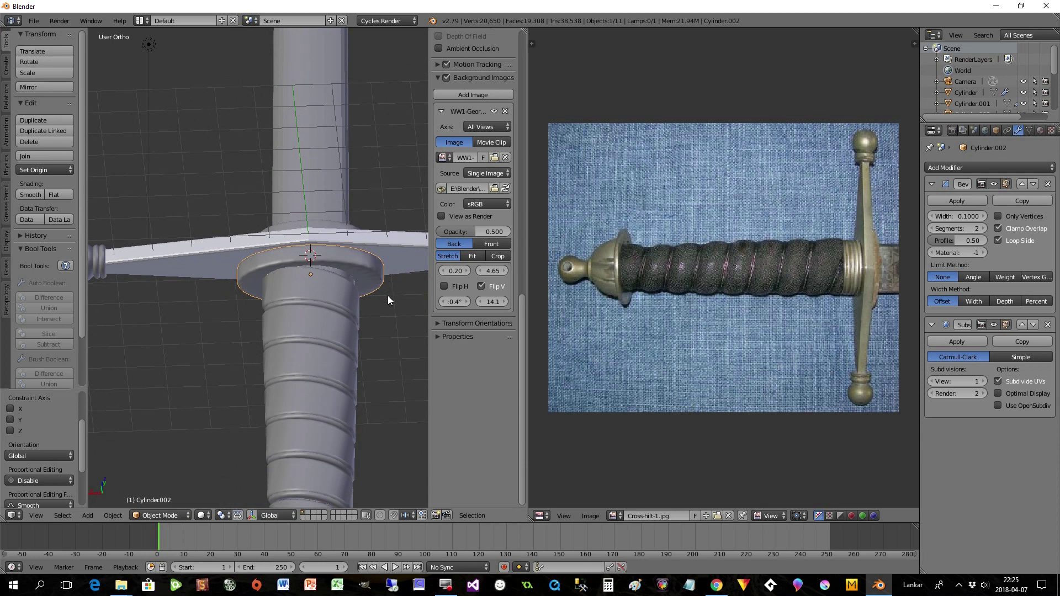
Step: Narrow the copied ring along X and make it taller along Z
key("s")
key("x")
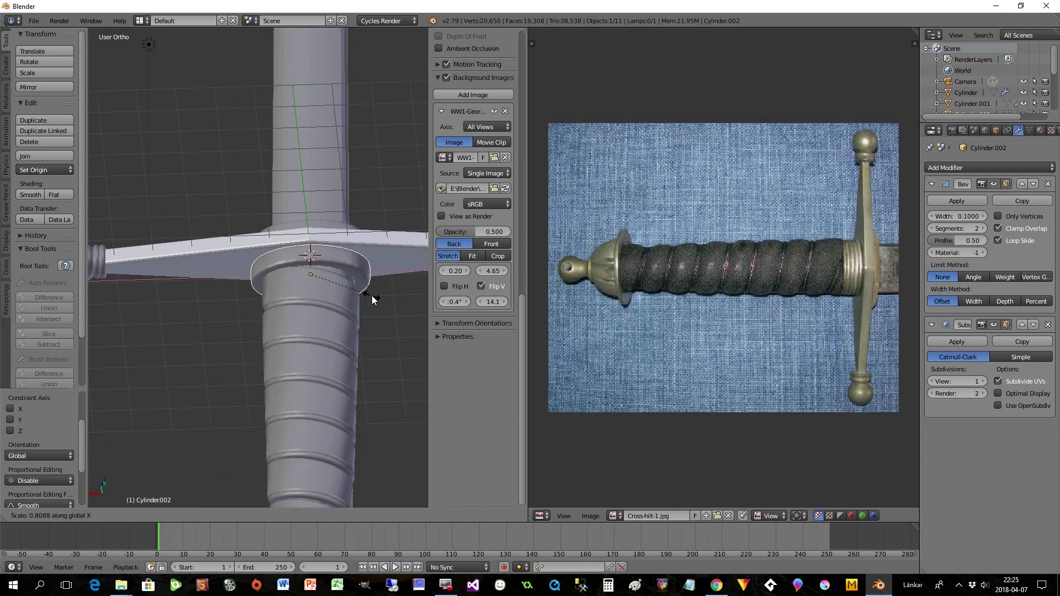
left_click(373, 296)
middle_click_drag(372, 296, 219, 260)
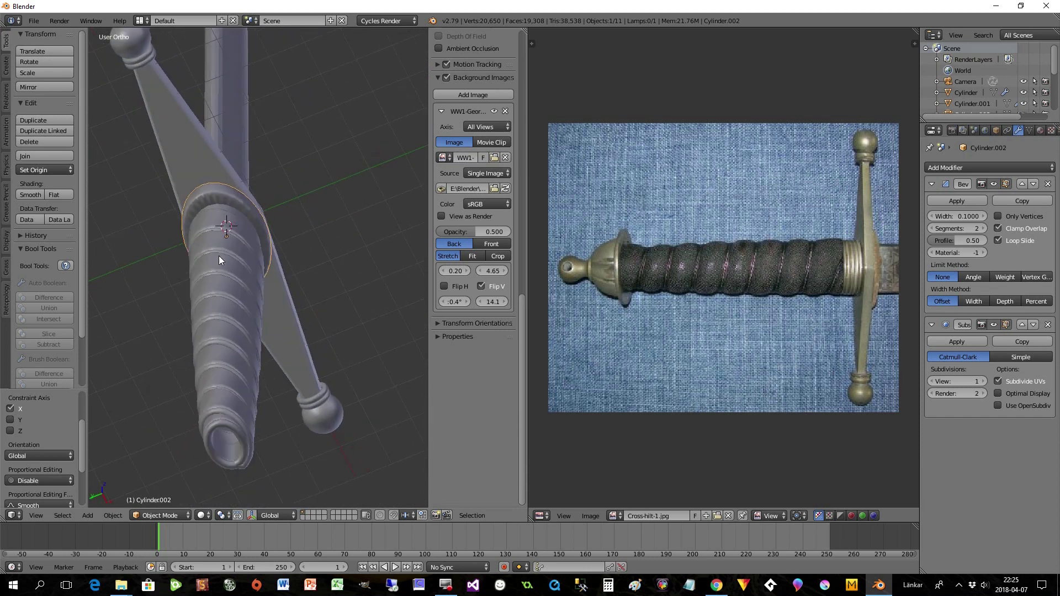
middle_click_drag(277, 284, 353, 364)
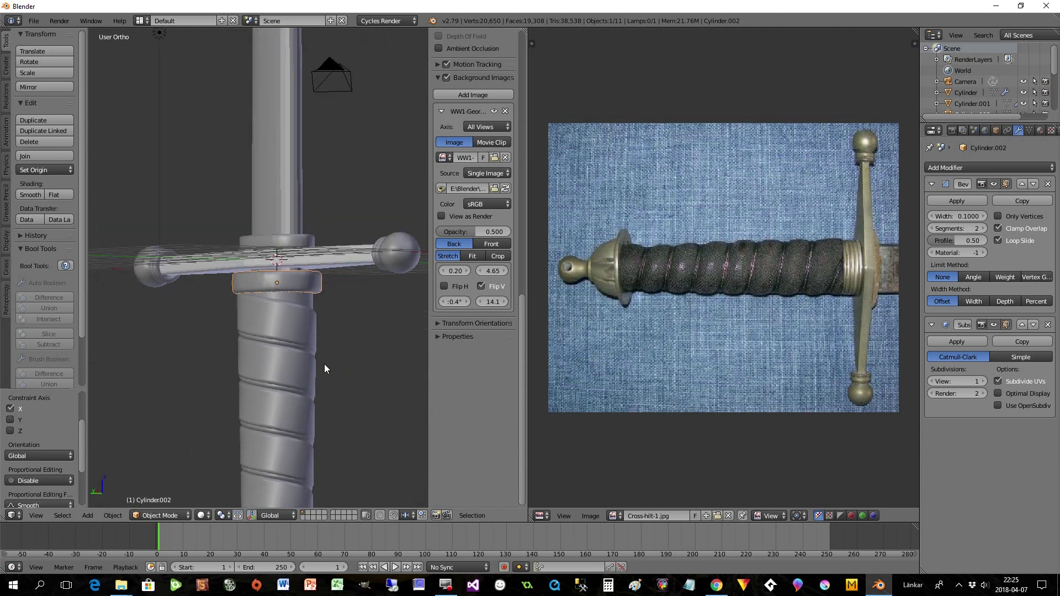
key("s")
key("z")
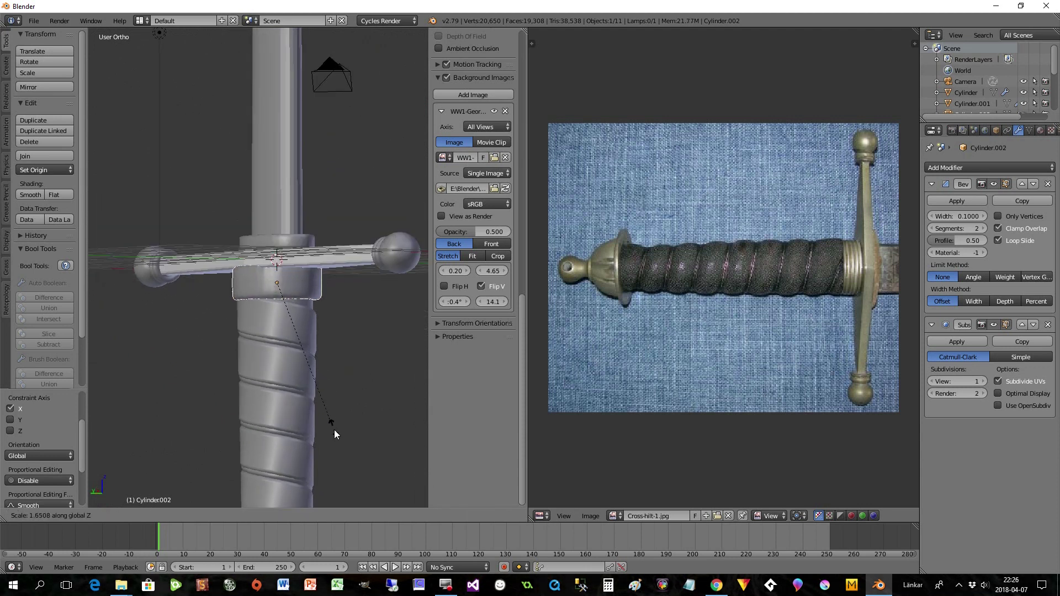
left_click(343, 446)
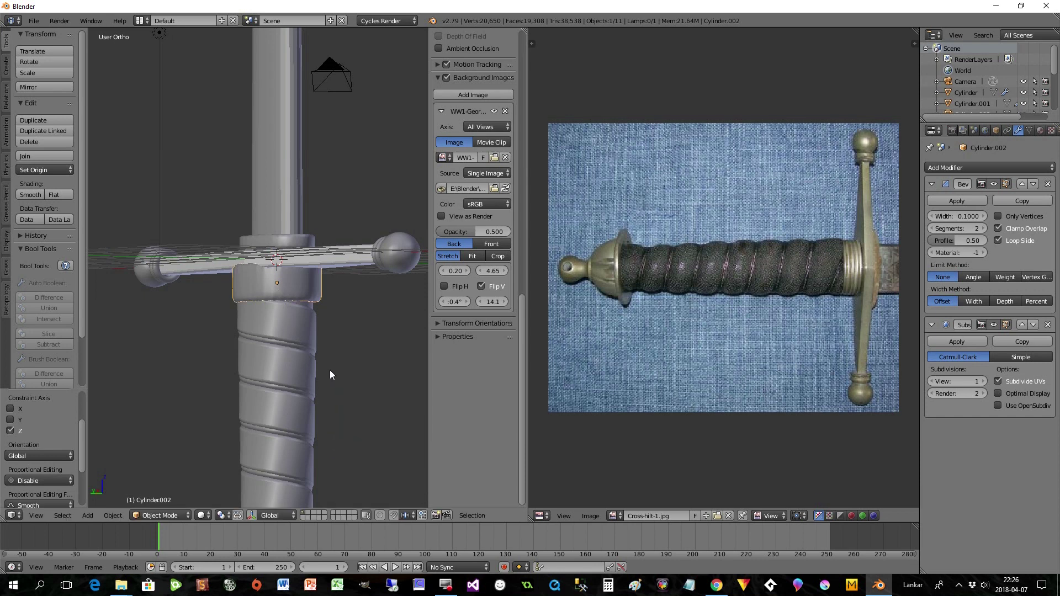
Step: Lower the copied ring slightly along Z and stretch it a little taller
key("g")
key("z")
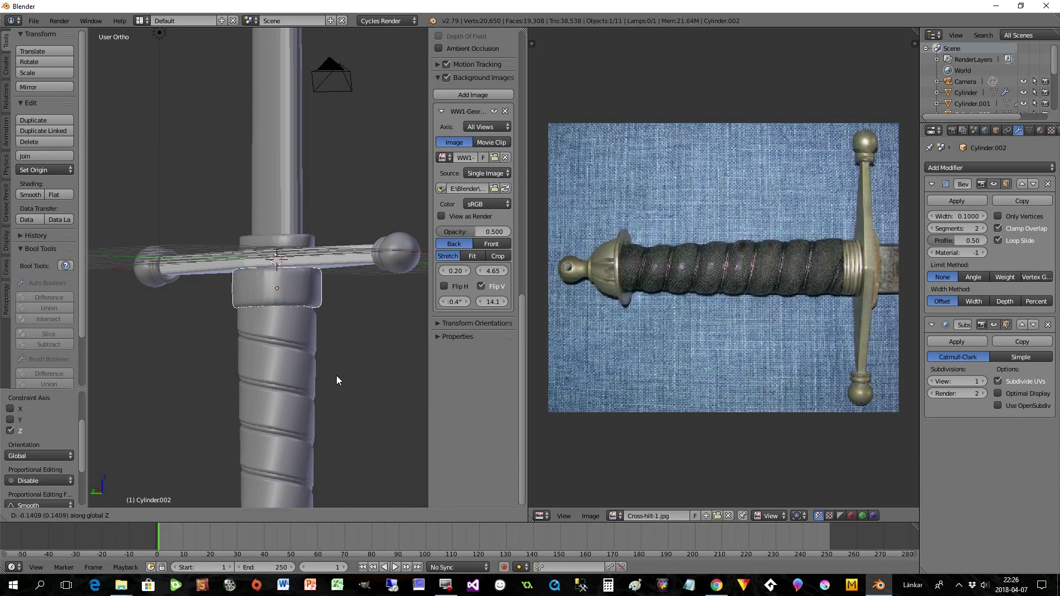
left_click(337, 374)
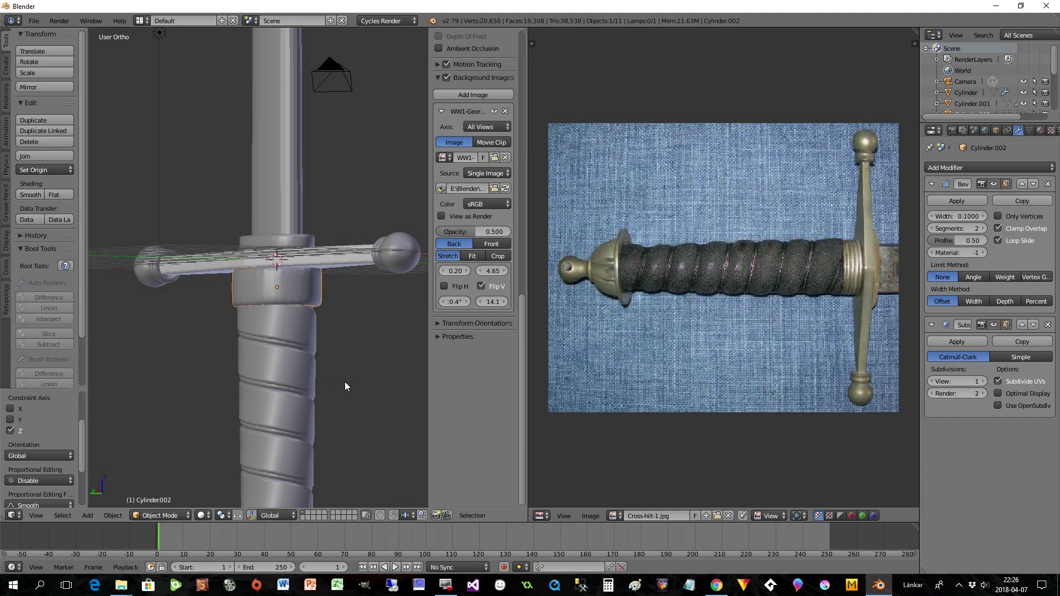
key("s")
key("z")
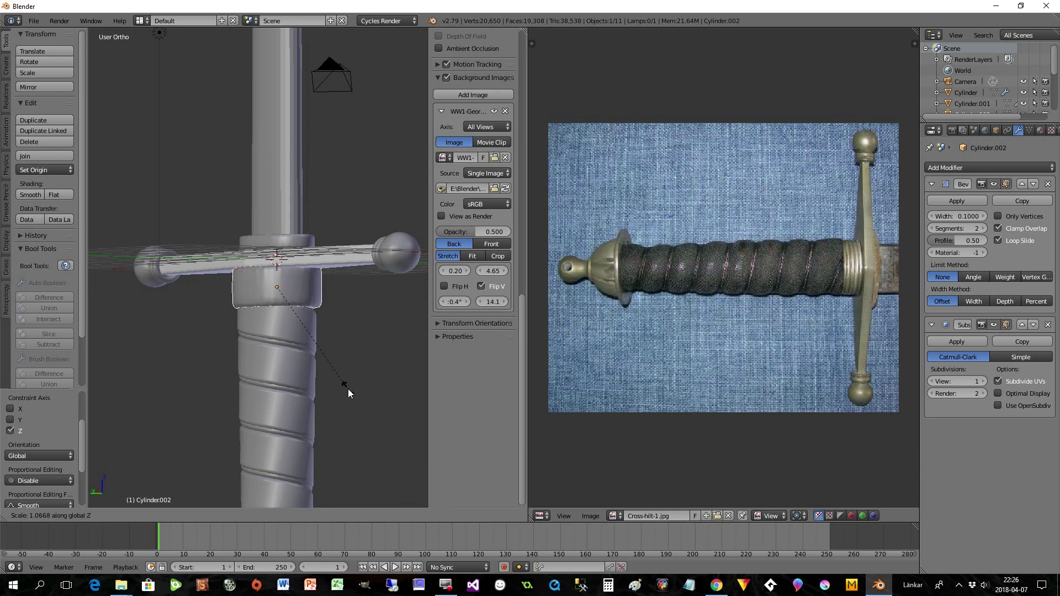
left_click(351, 395)
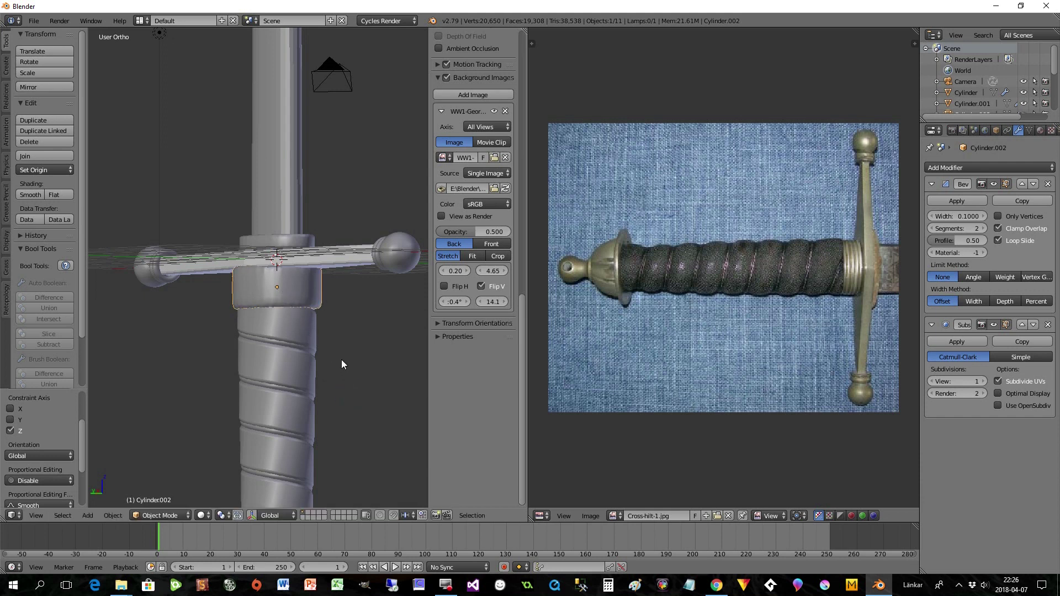
middle_click_drag(343, 356, 214, 350)
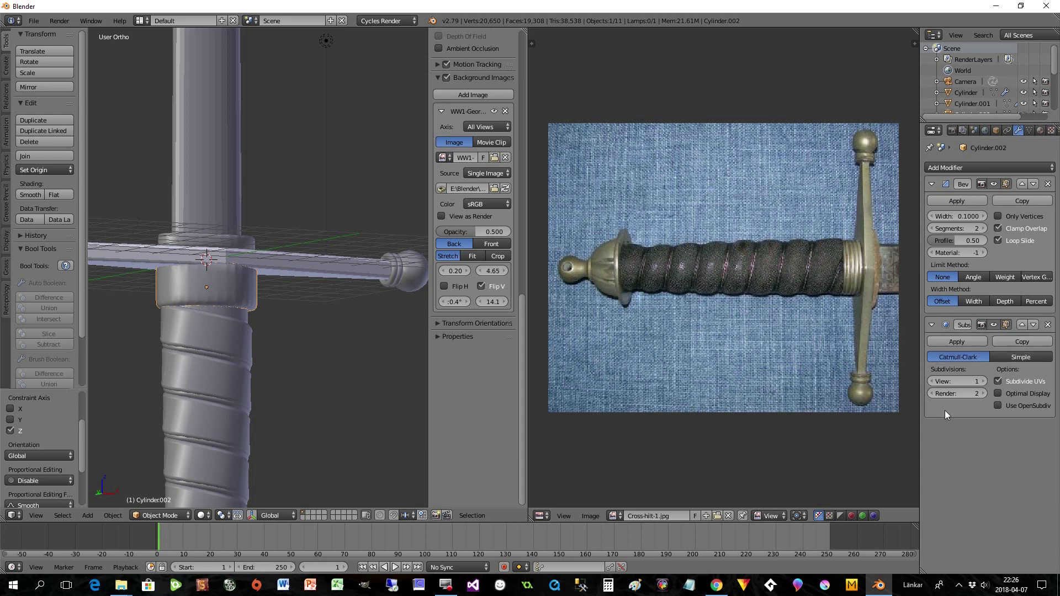
Step: Remove the band's Bevel modifier and enter Edit Mode
left_click(1048, 184)
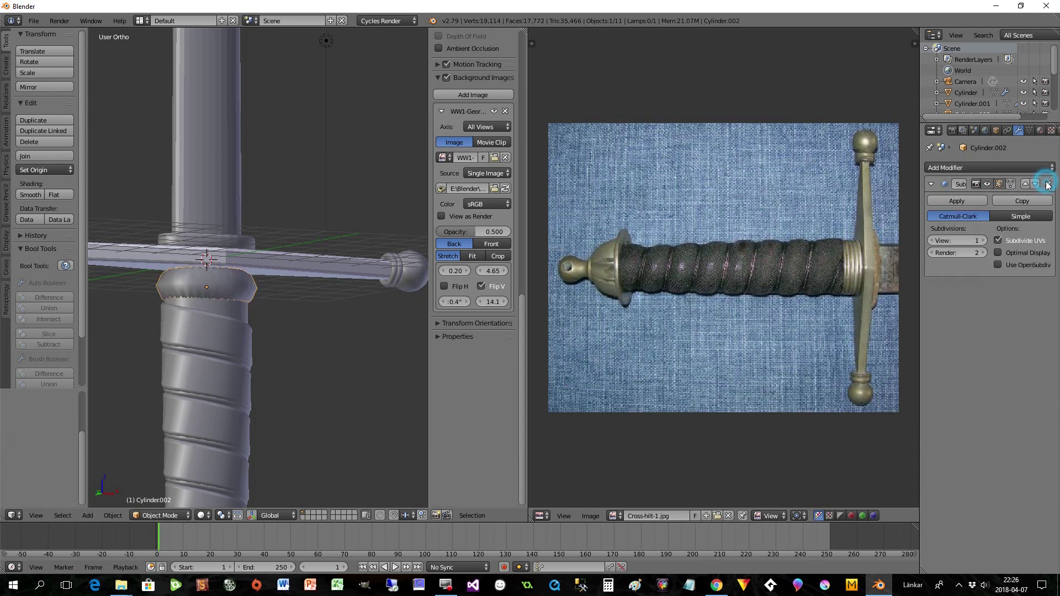
middle_click_drag(314, 336, 294, 341)
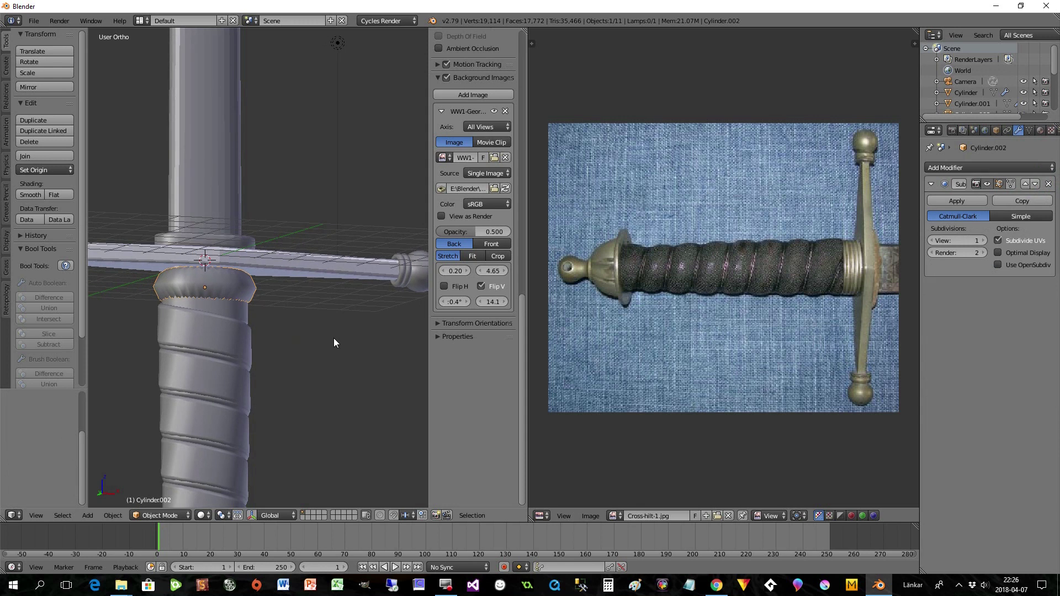
key("Tab")
middle_click_drag(279, 341, 221, 334)
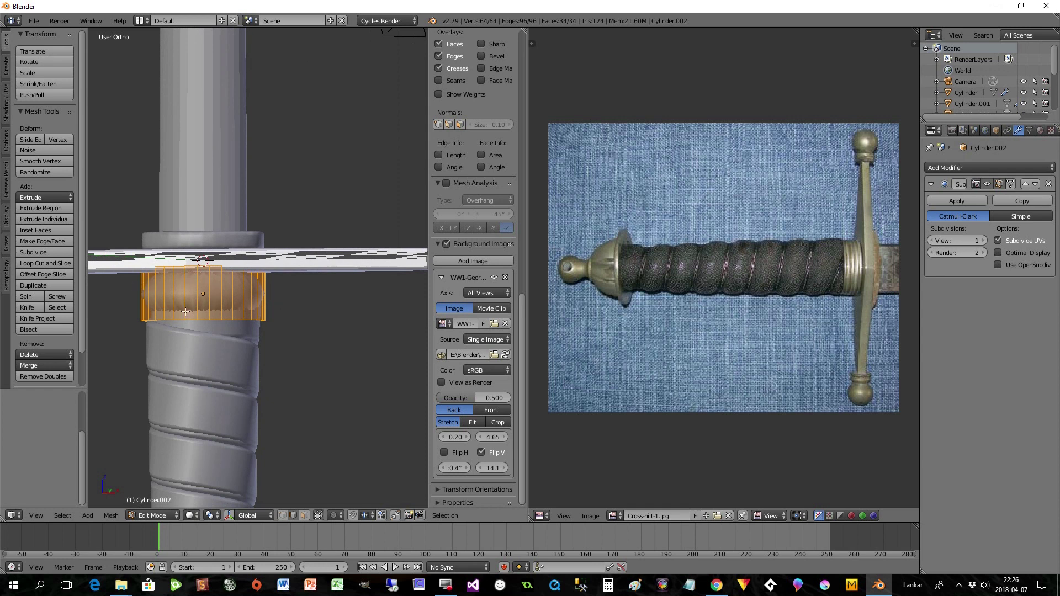
Step: Cut many horizontal loop cuts around the band without sliding them
key("ctrl+r")
scroll(157, 293, "up", 12)
left_click(157, 292)
right_click(197, 314)
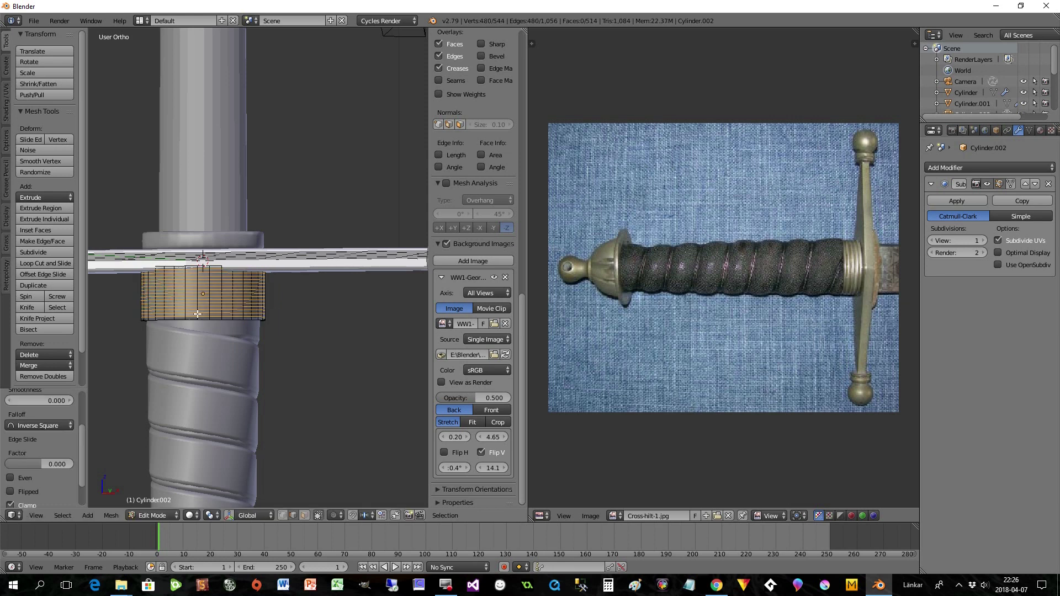
scroll(197, 313, "up", 3)
scroll(237, 340, "up", 3)
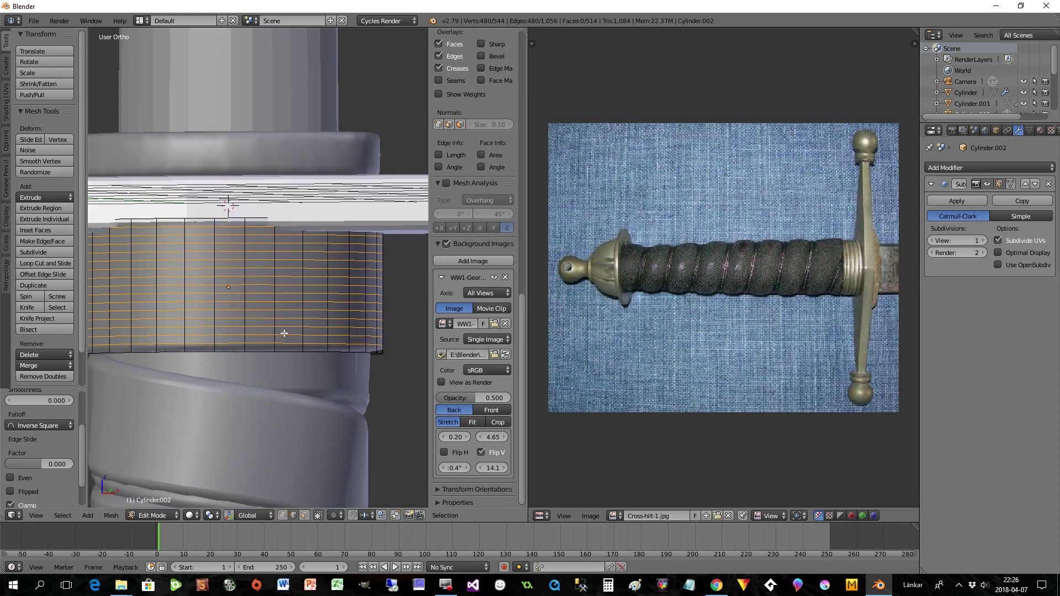
Step: Select five alternating horizontal edge loops on the band, undoing a stray vertical loop
right_click(283, 334, "alt")
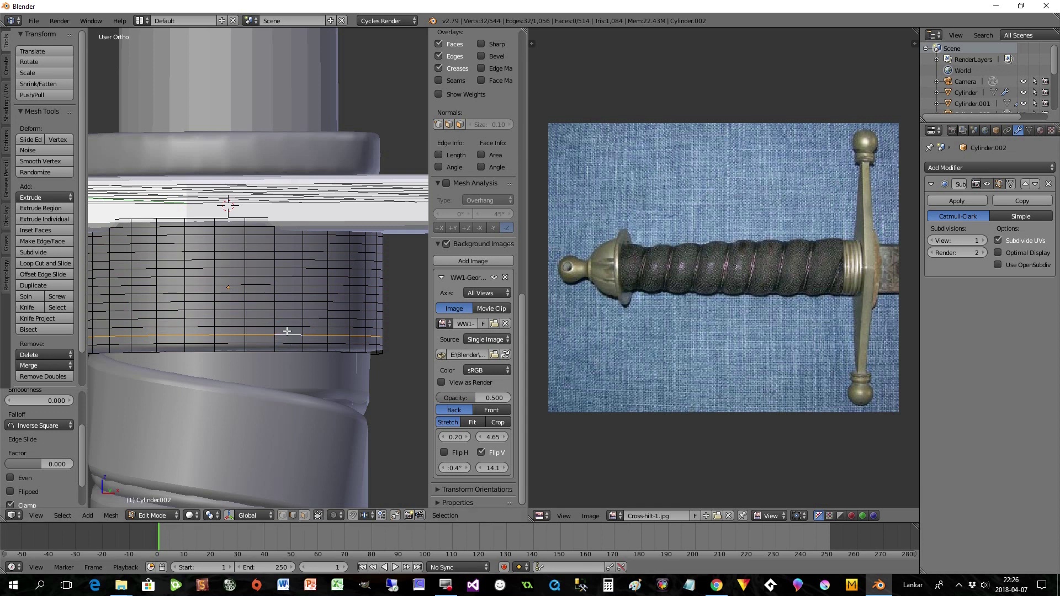
right_click(286, 311, "alt+shift")
right_click(288, 285, "alt+shift")
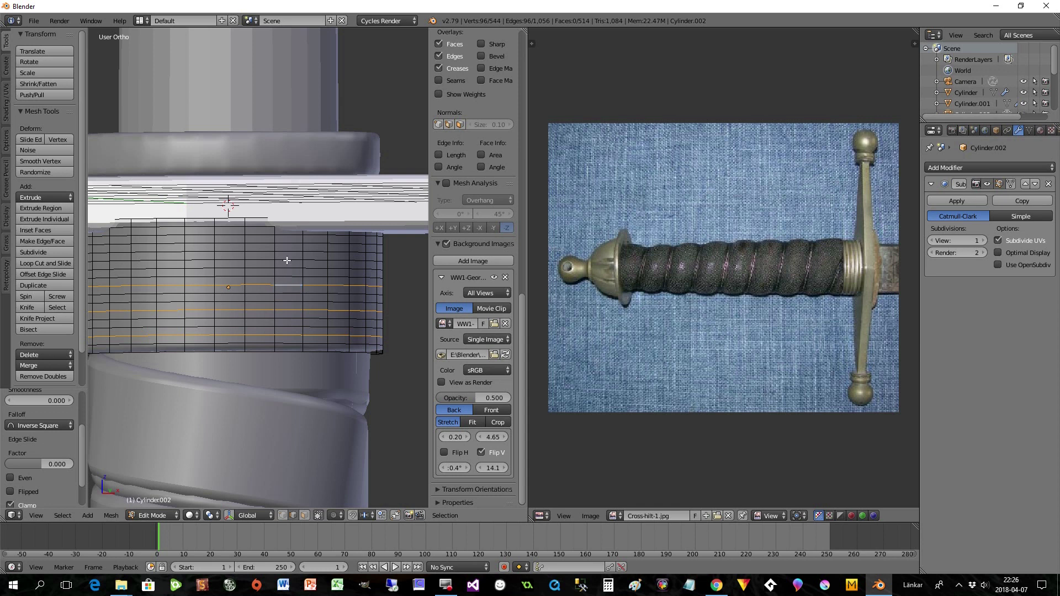
right_click(286, 259, "alt+shift")
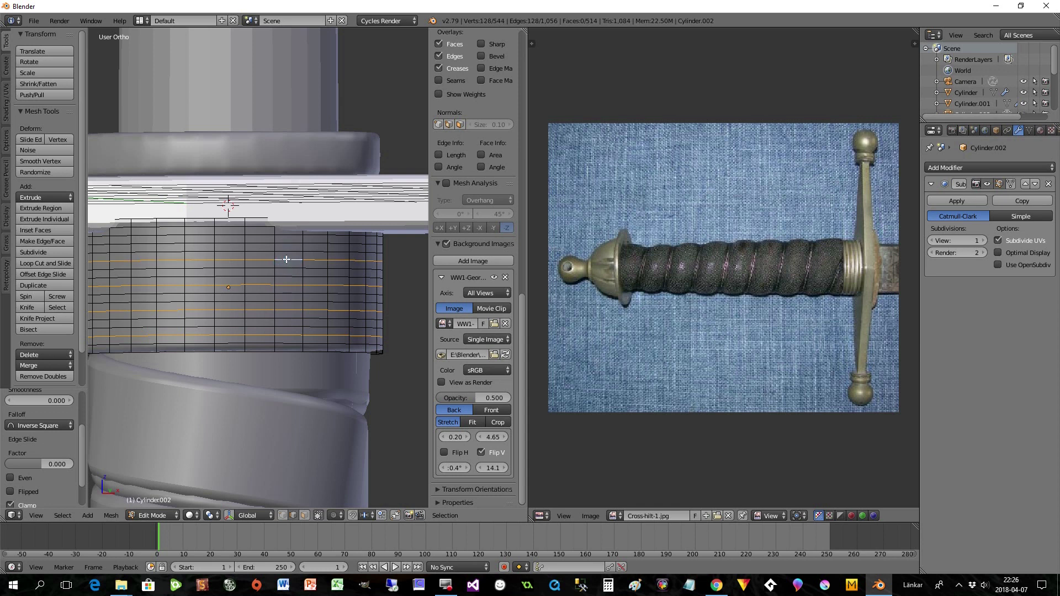
right_click(274, 233, "alt+shift")
key("ctrl+z")
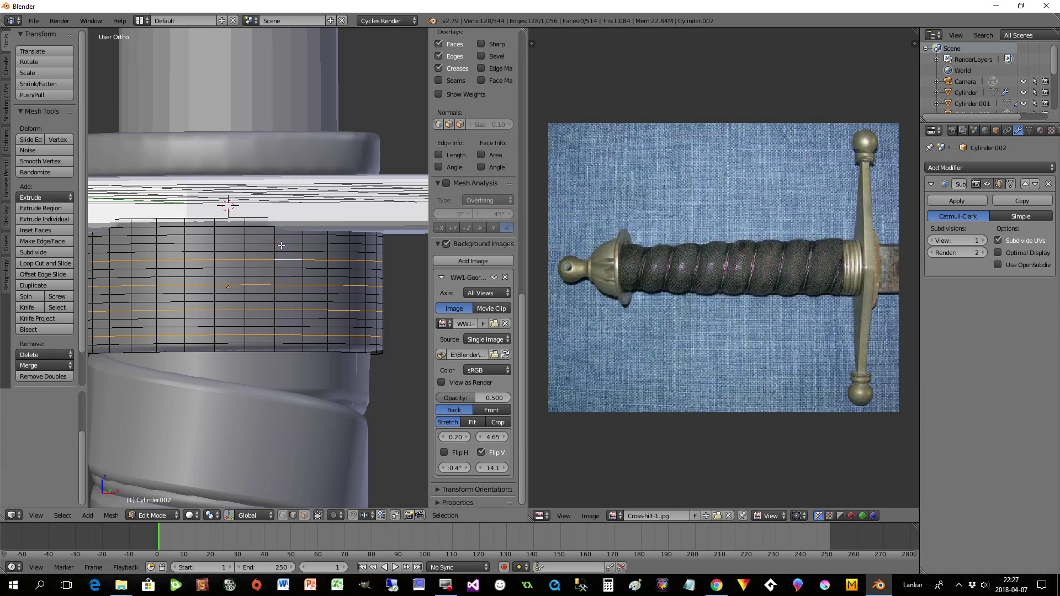
right_click(281, 234, "alt+shift")
Step: Scale the selected loops inward to form grooves between ridges
scroll(342, 372, "down", 2)
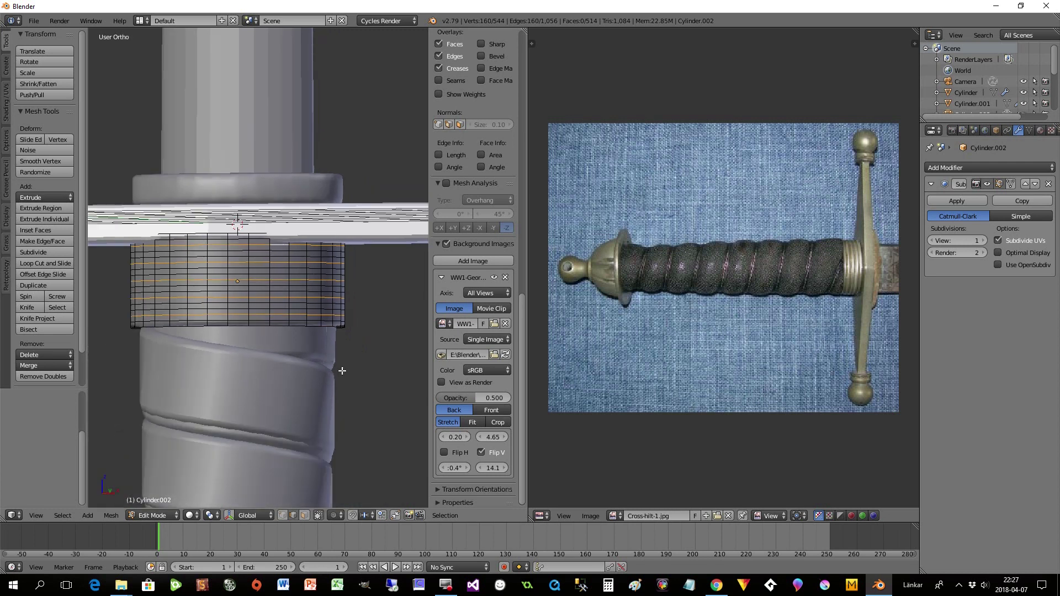
key("s")
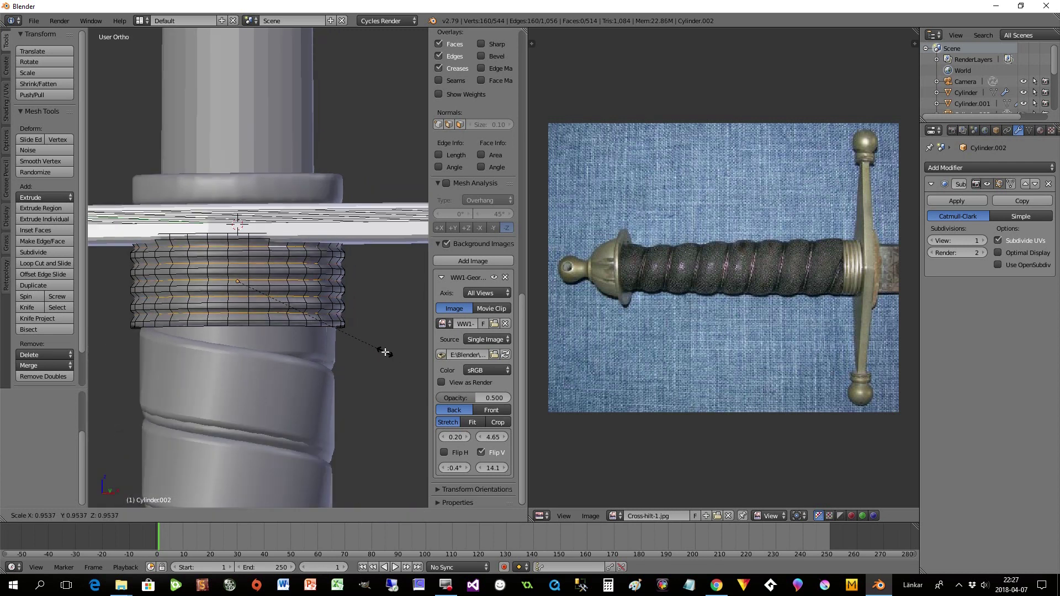
left_click(384, 352)
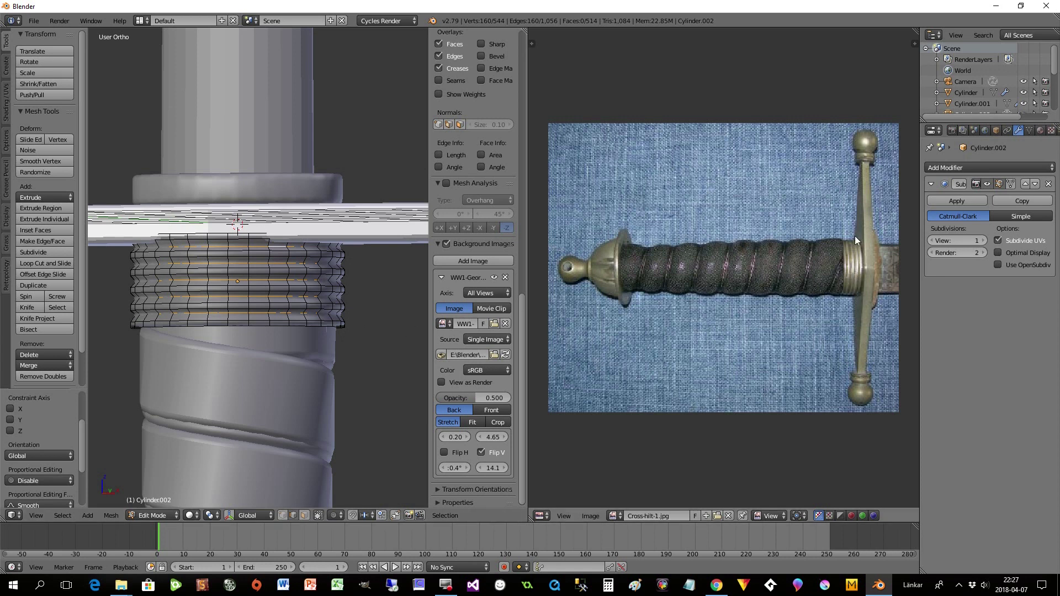
mouse_move(357, 320)
middle_mouse_down()
mouse_move(374, 315)
mouse_move(270, 324)
mouse_move(132, 293)
mouse_move(104, 294)
mouse_move(96, 312)
mouse_move(319, 329)
mouse_move(307, 265)
mouse_move(248, 241)
mouse_move(257, 287)
mouse_move(350, 302)
middle_mouse_up()
Step: Select the whole band mesh and scale it along the Y axis
key("a")
key("a")
middle_click_drag(371, 345, 359, 344)
key("s")
key("y")
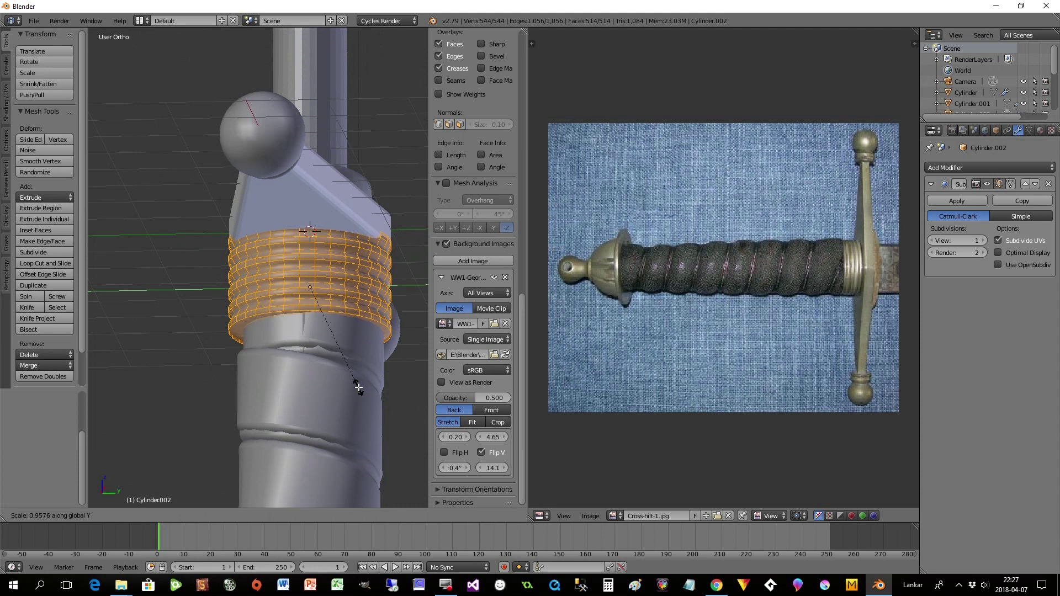
left_click(356, 385)
mouse_move(356, 384)
middle_mouse_down()
mouse_move(407, 372)
mouse_move(403, 383)
mouse_move(353, 386)
mouse_move(334, 370)
mouse_move(337, 377)
middle_mouse_up()
Step: Cancel a second Y-axis scale and return to Object Mode
key("s")
key("y")
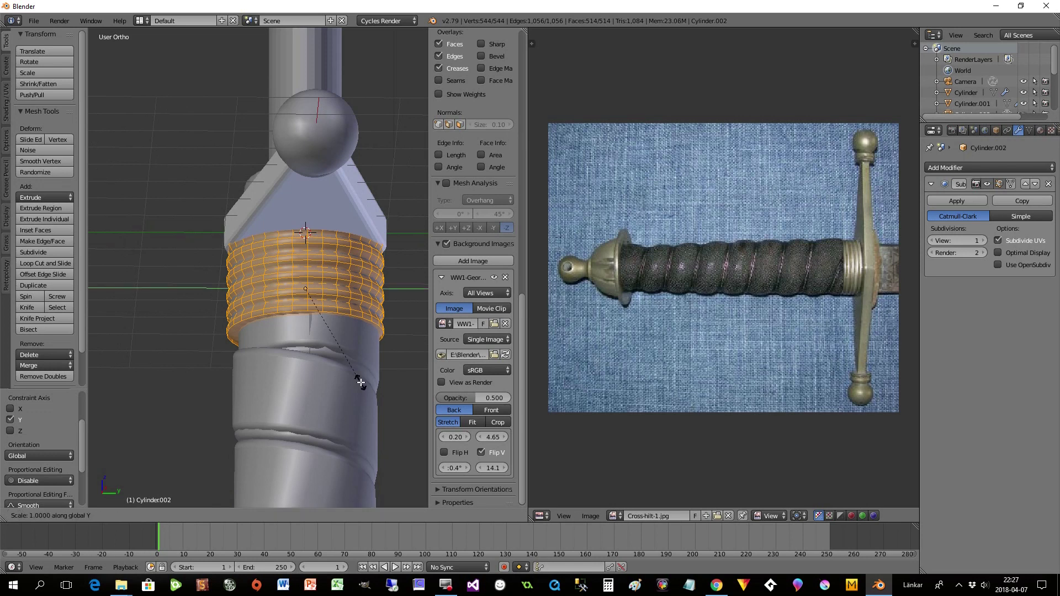
key("Escape")
middle_click_drag(360, 379, 157, 388)
key("Tab")
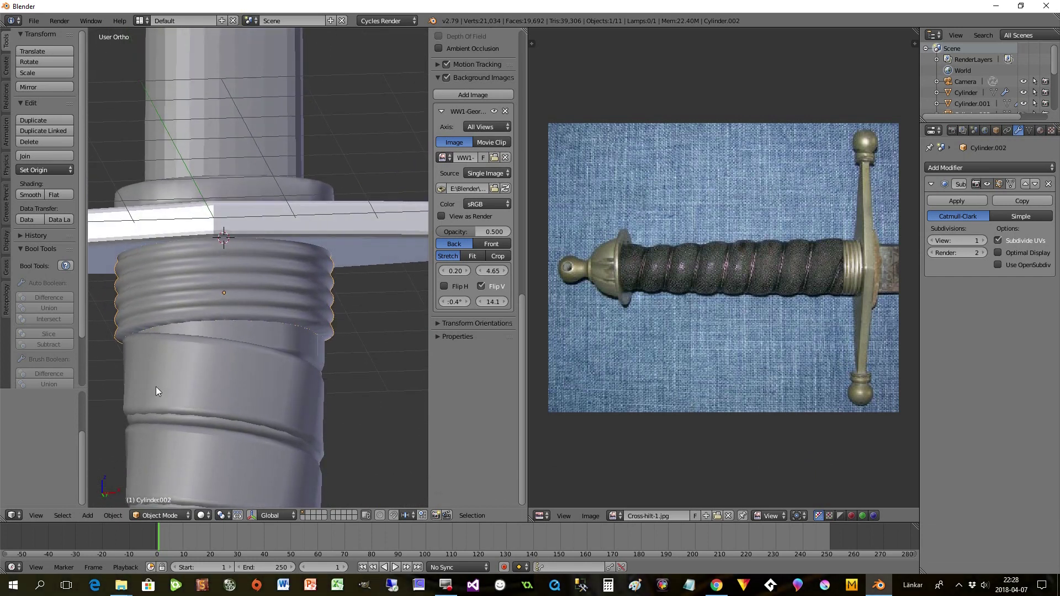
Step: Widen the ridged band along X in two small scaling passes
key("s")
key("x")
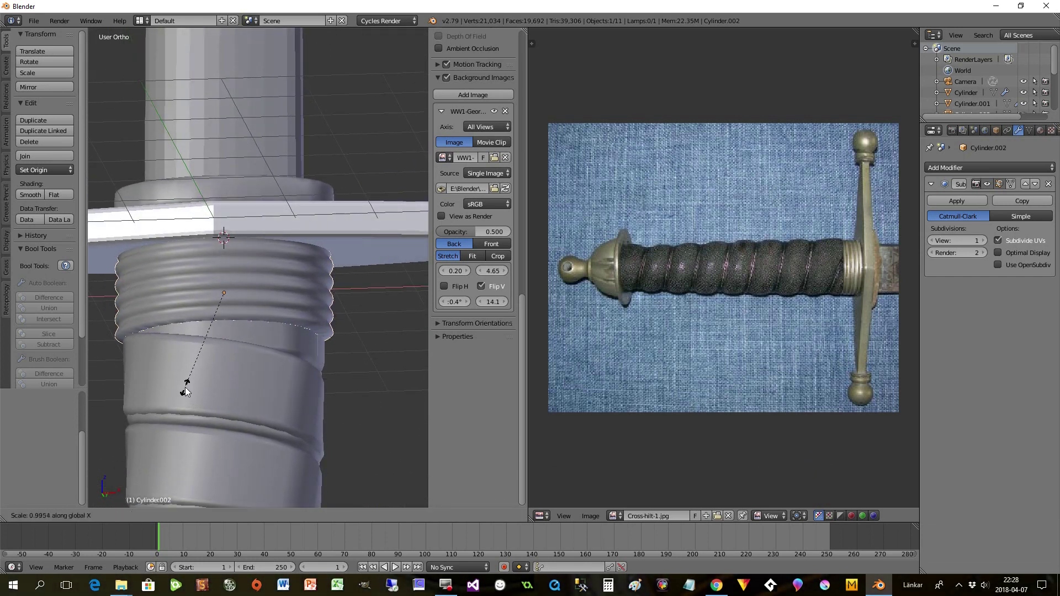
left_click(185, 388)
middle_click_drag(204, 383, 403, 387)
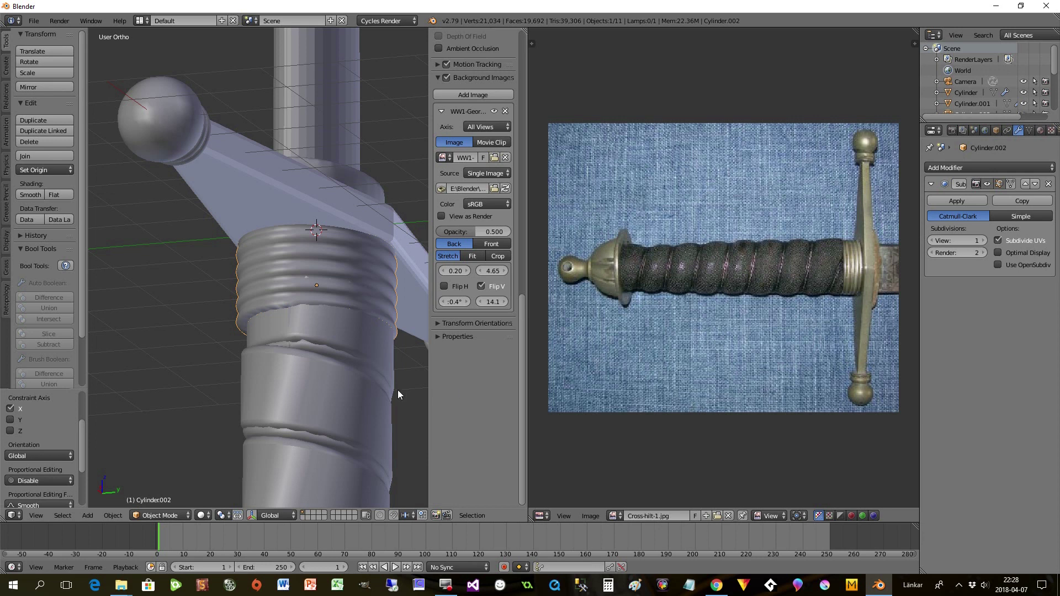
key("s")
key("x")
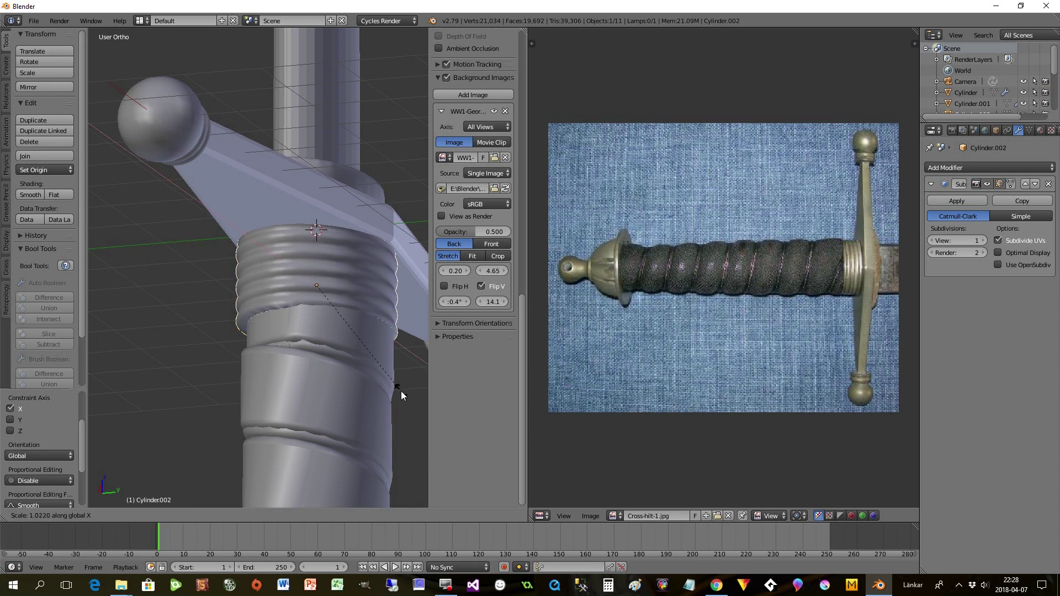
left_click(401, 396)
middle_click_drag(392, 390, 369, 417)
Step: Apply the band's Rotation & Scale, then apply Scale again
left_click(114, 515)
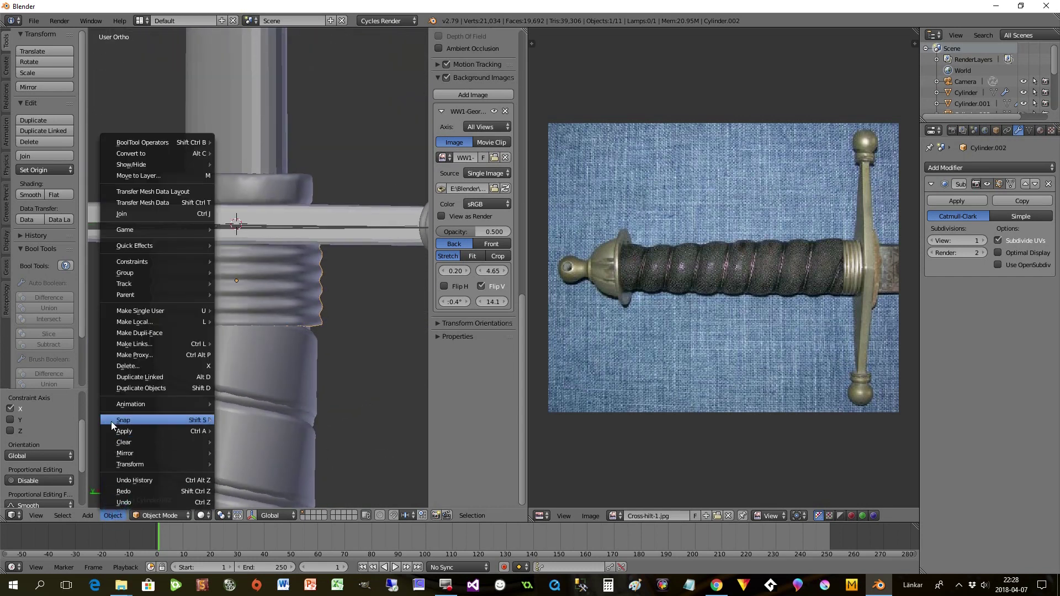
mouse_move(113, 431)
left_click(257, 332)
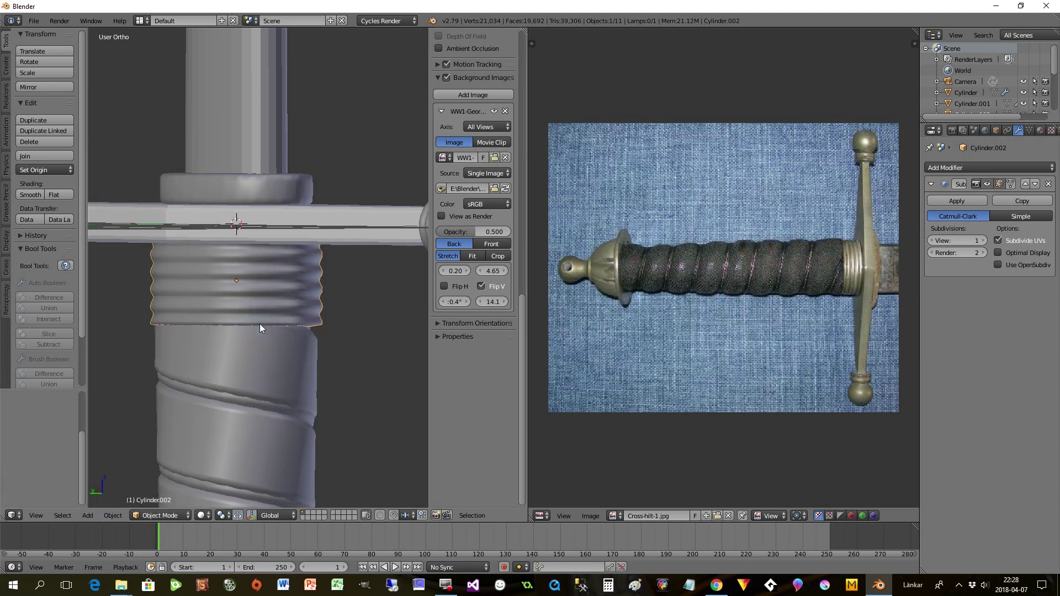
left_click(113, 515)
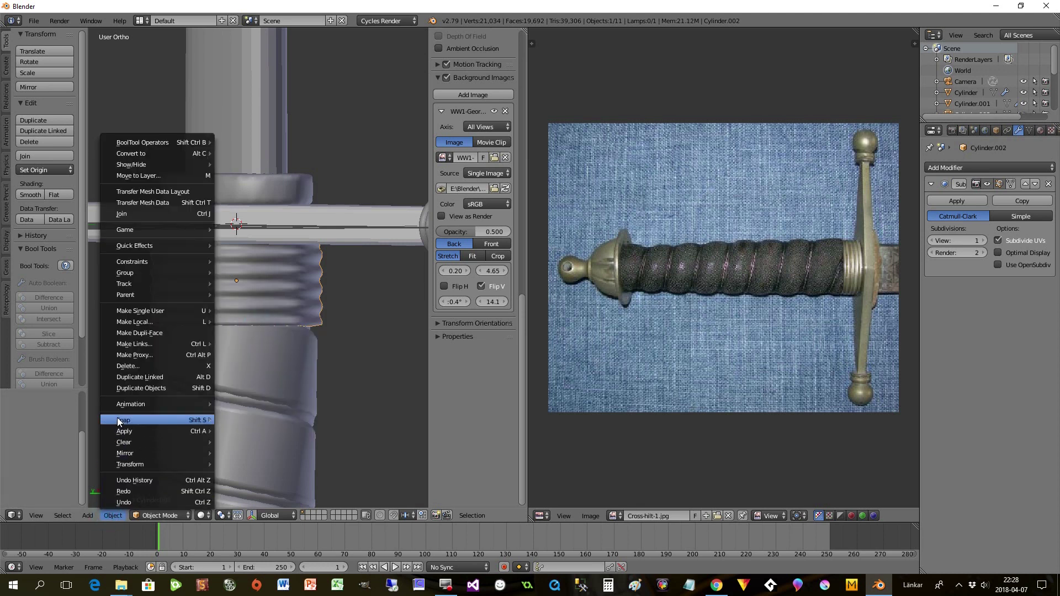
mouse_move(131, 429)
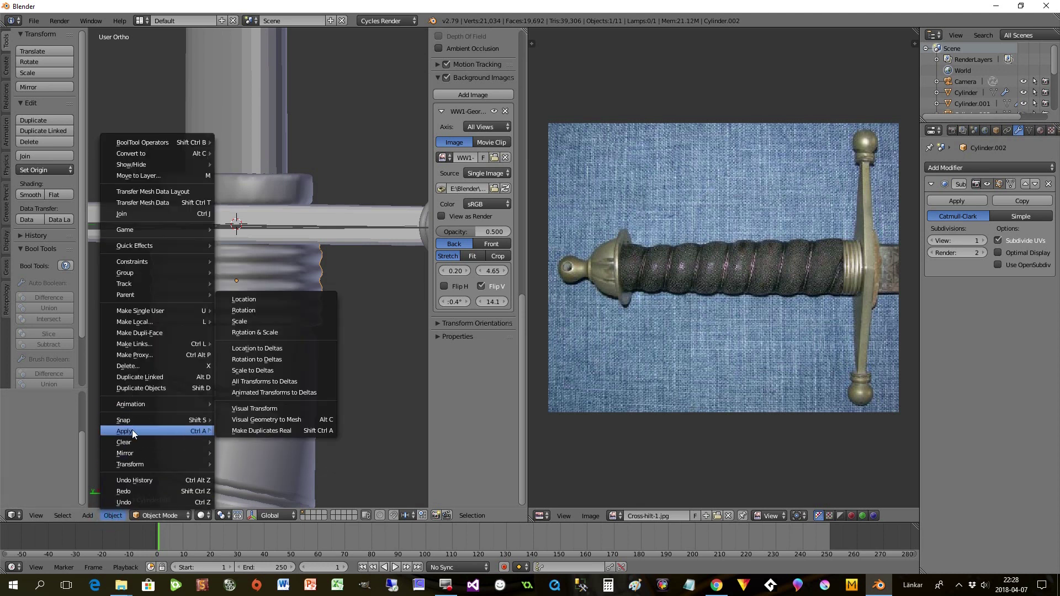
left_click(239, 318)
scroll(330, 321, "down", 6)
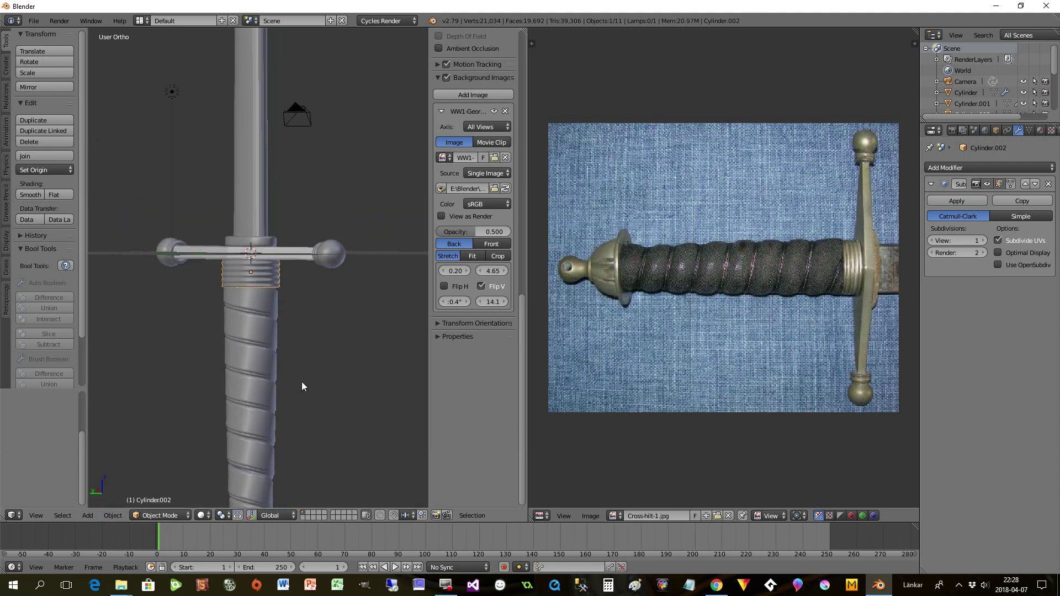
middle_click_drag(263, 247, 283, 354)
scroll(283, 349, "up", 2)
scroll(282, 349, "up", 1)
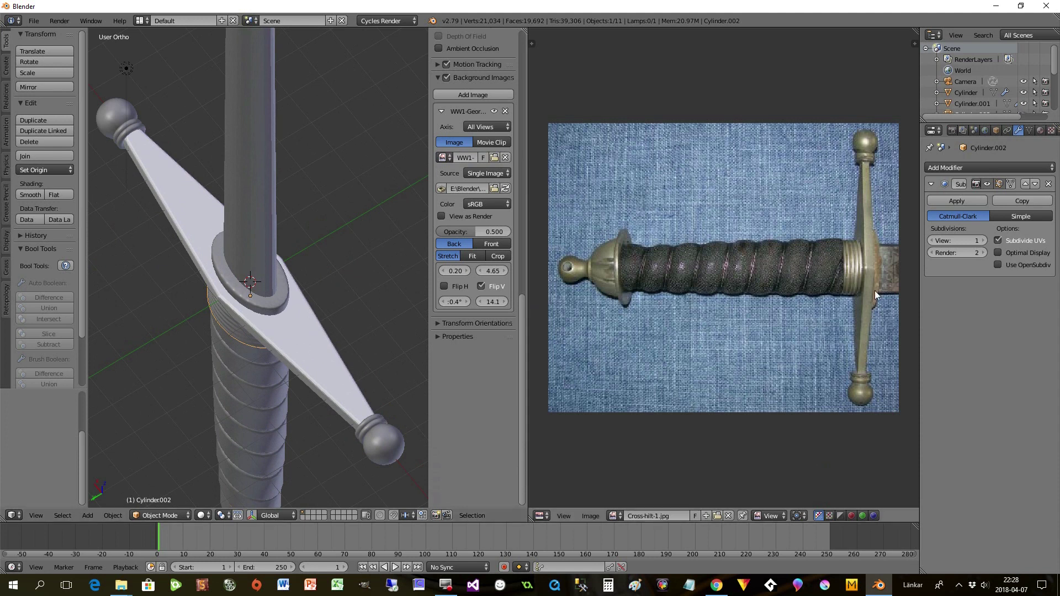
Step: Select the collar ring above the cross guard and enlarge it
right_click(258, 298)
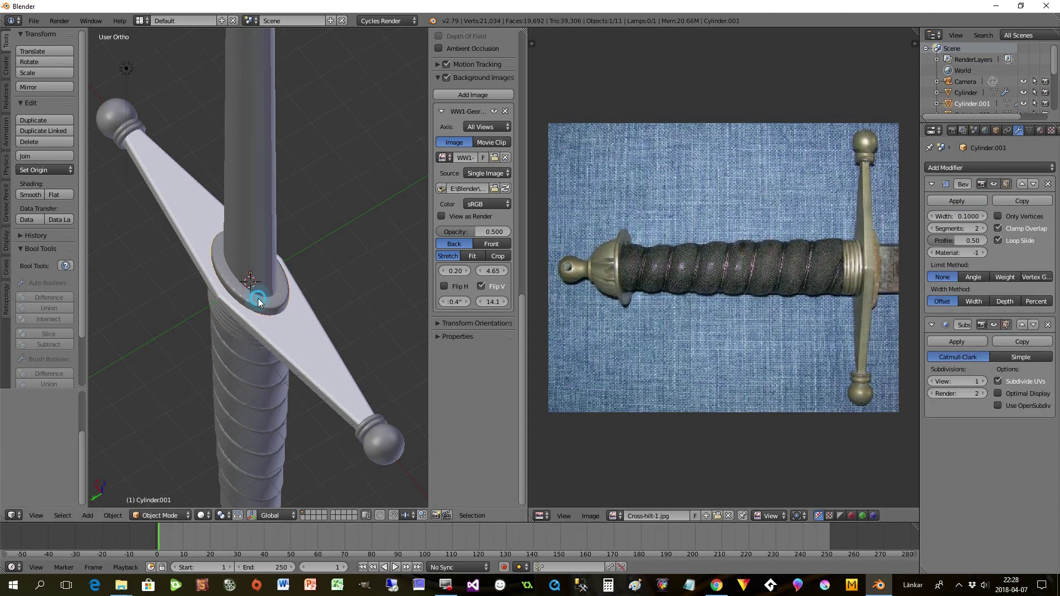
key("s")
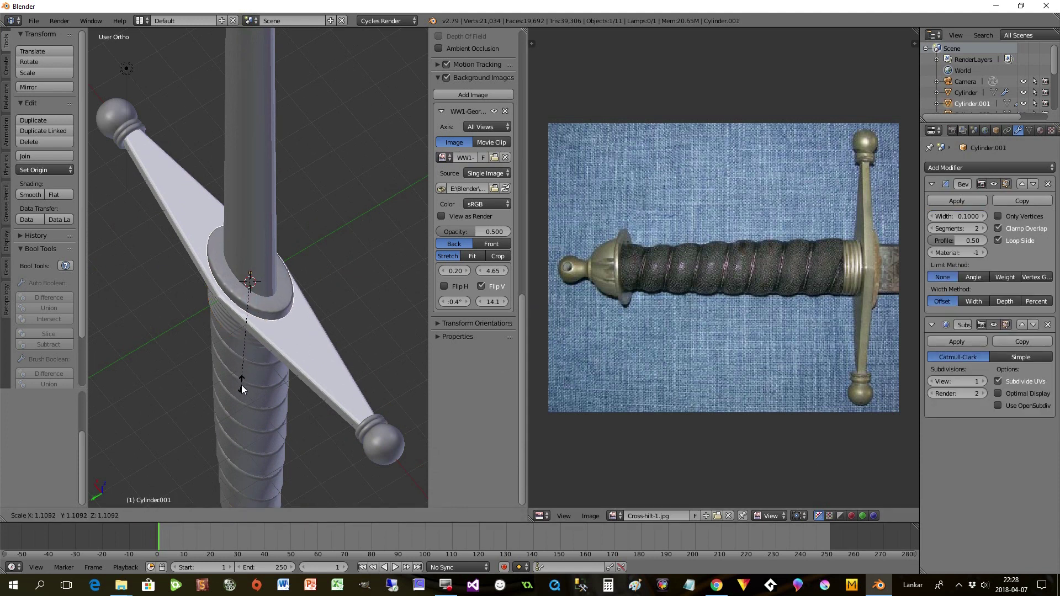
left_click(245, 397)
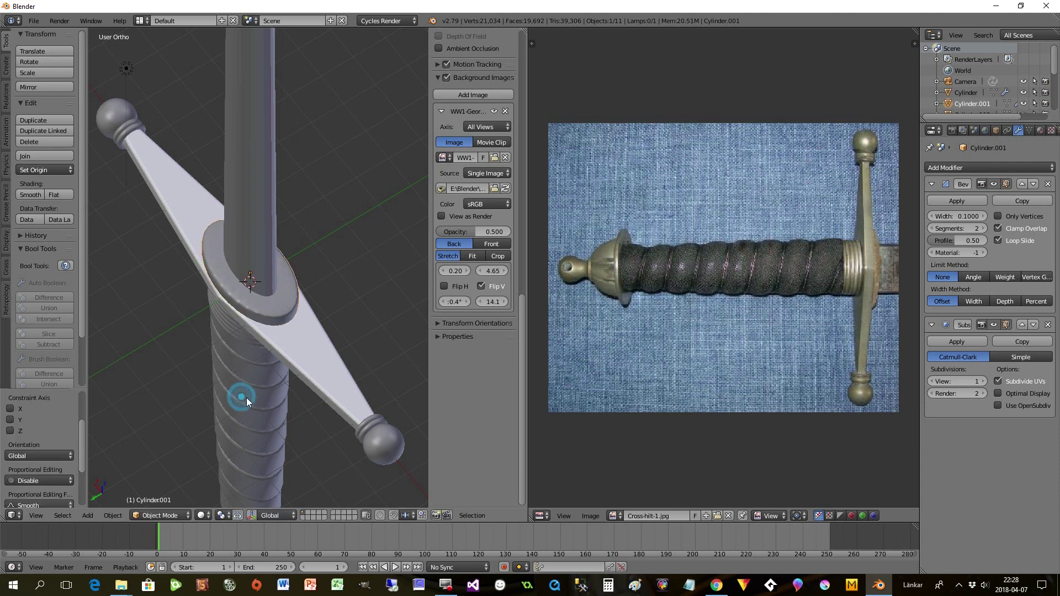
middle_click_drag(247, 398, 117, 387)
scroll(115, 386, "up", 2)
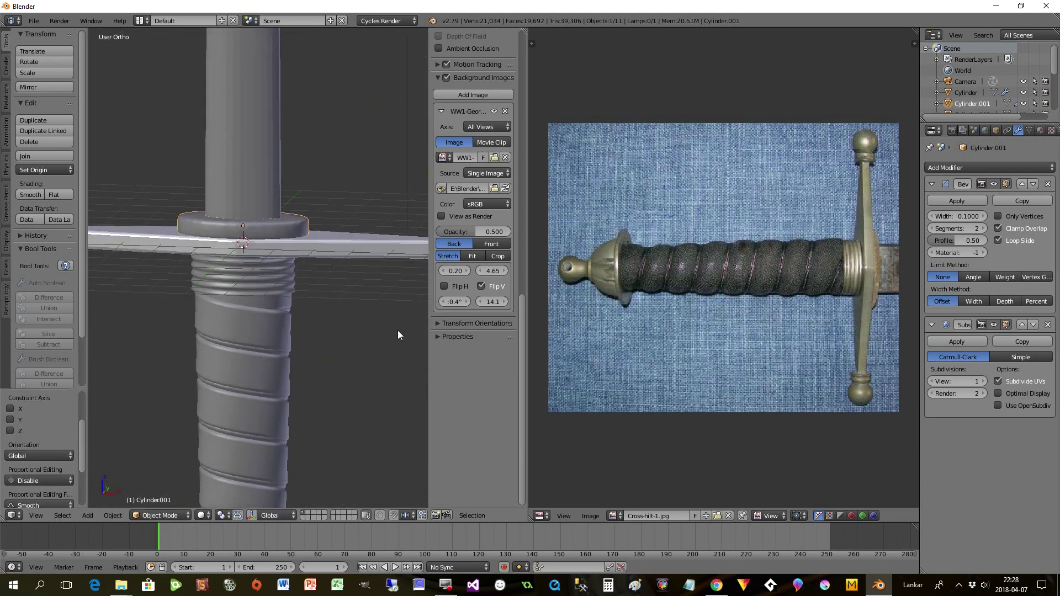
middle_click_drag(398, 330, 92, 345)
Step: Apply the cross-guard's scale, then bring up the Add menu
left_click(109, 517)
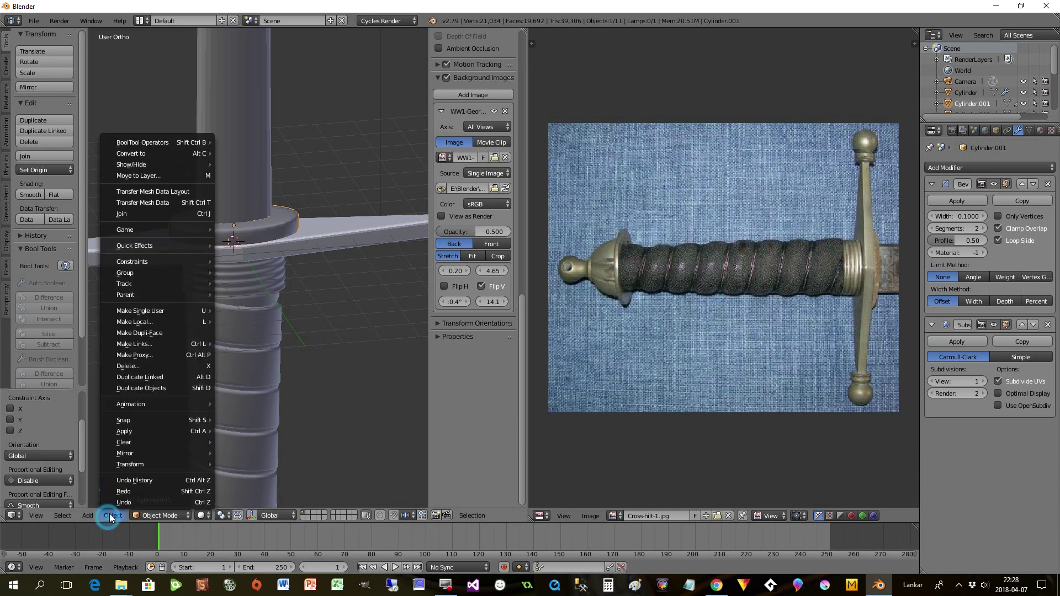
mouse_move(138, 432)
left_click(251, 321)
middle_click_drag(253, 319, 243, 430)
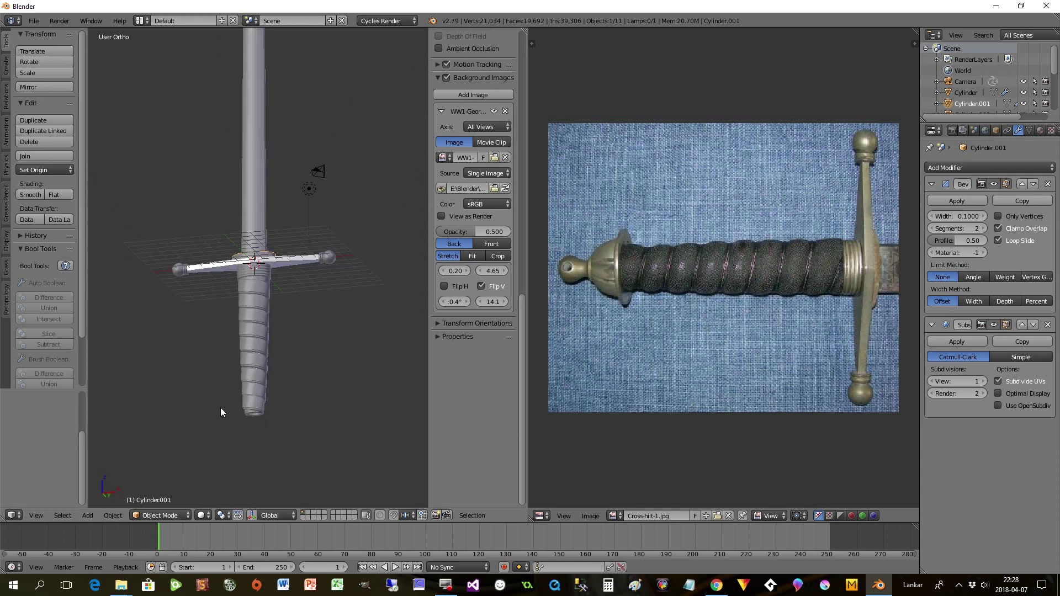
mouse_move(274, 435)
middle_mouse_down()
mouse_move(285, 392)
mouse_move(294, 430)
mouse_move(278, 419)
middle_mouse_up()
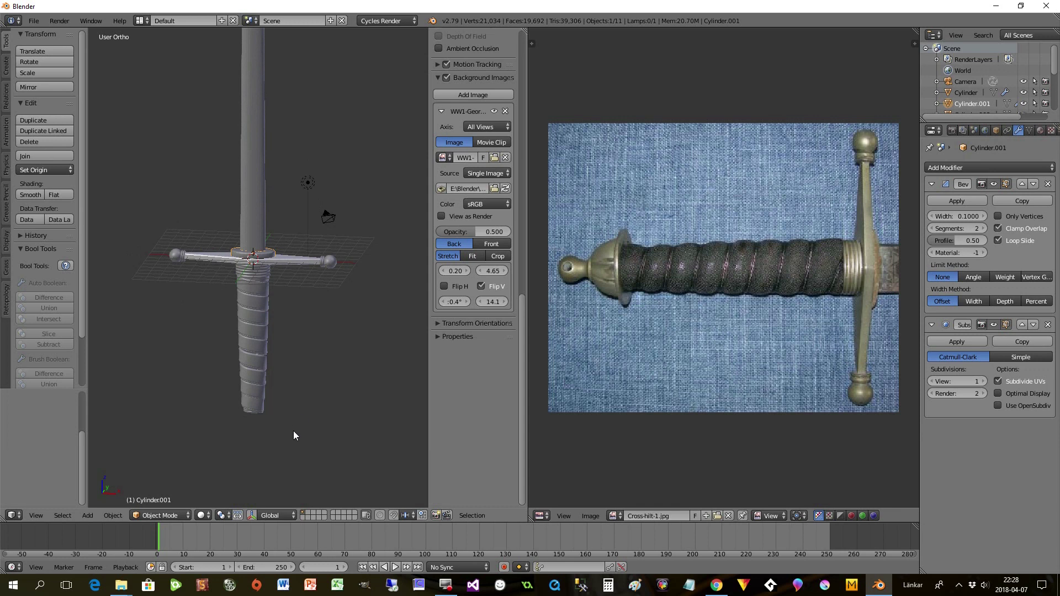
key("shift+a")
Step: Add a UV sphere, move it down Z to the grip's bottom end, and enlarge it
mouse_move(265, 346)
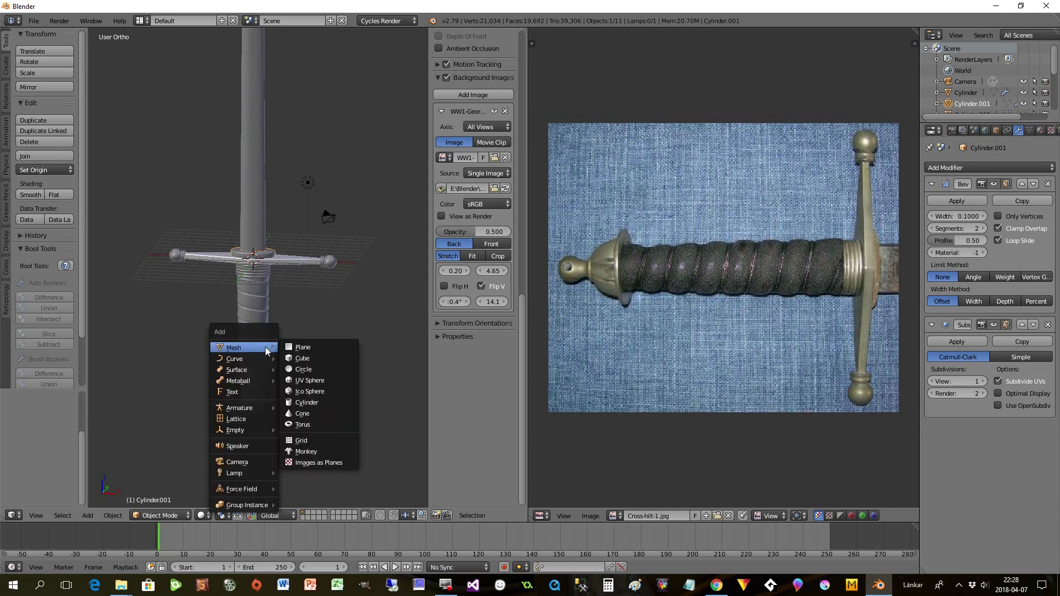
left_click(305, 381)
middle_click_drag(303, 379, 313, 354)
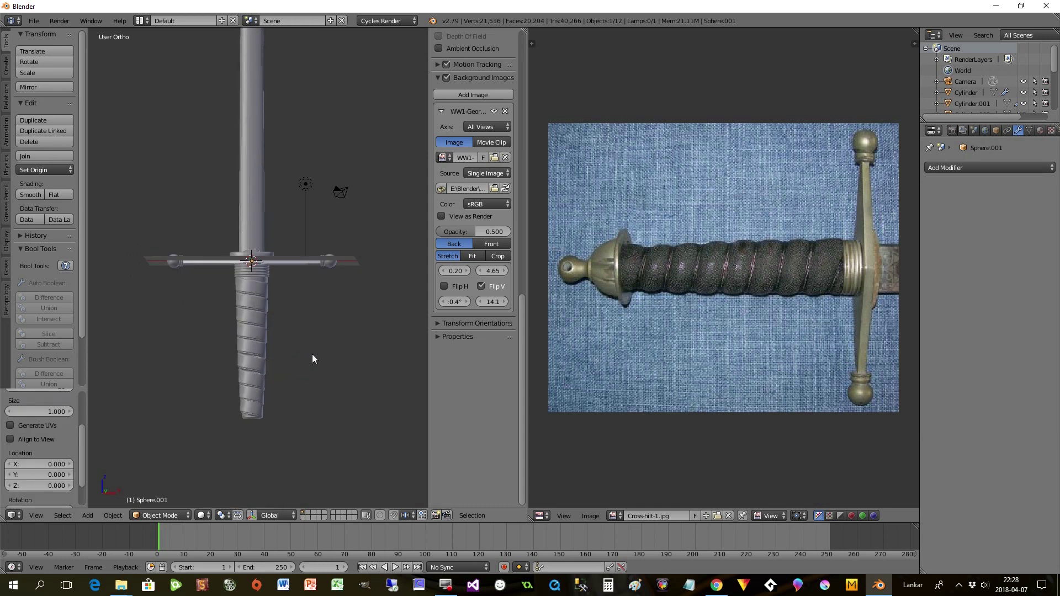
key("g")
key("z")
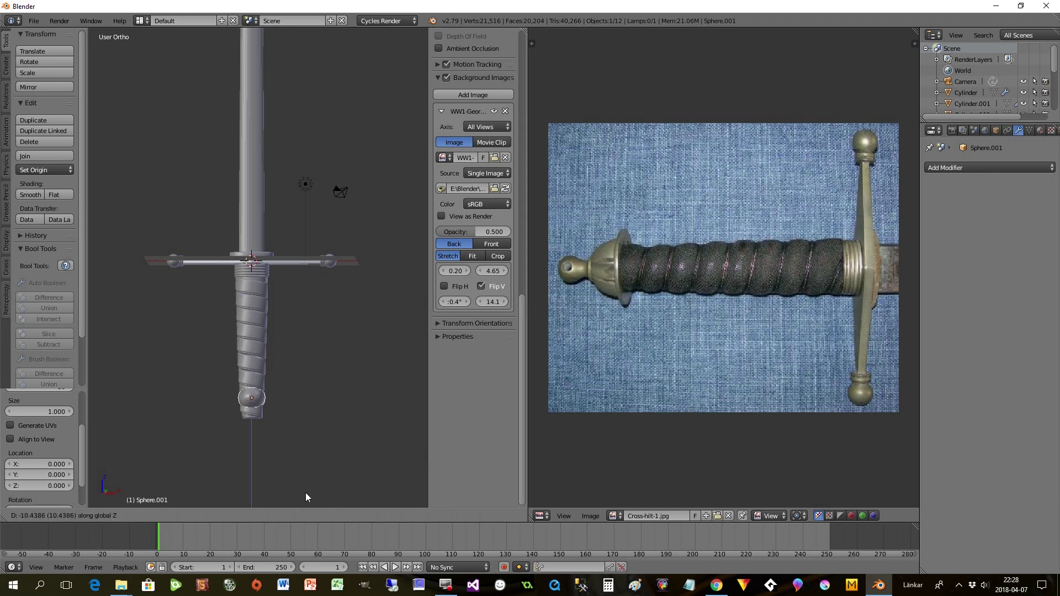
left_click(307, 505)
key("s")
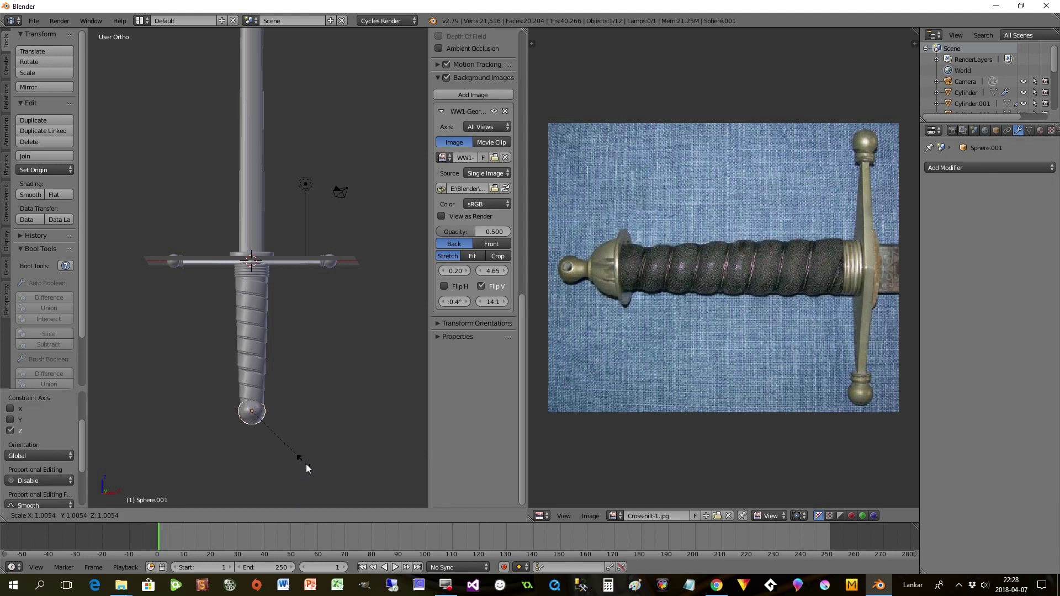
left_click(316, 479)
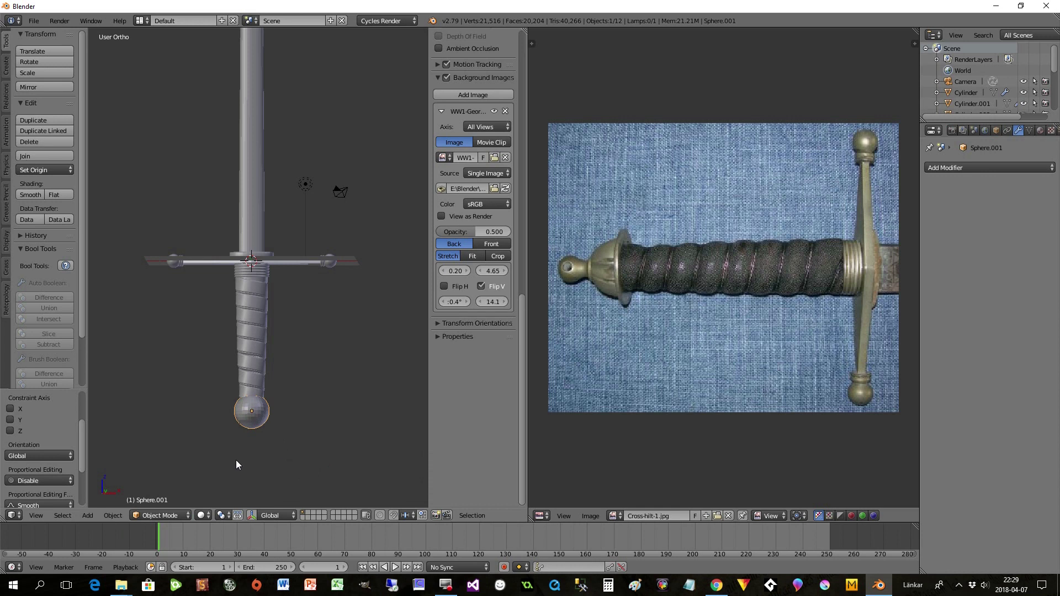
Step: Apply the sphere's scale and switch to the front orthographic view
left_click(114, 519)
mouse_move(134, 431)
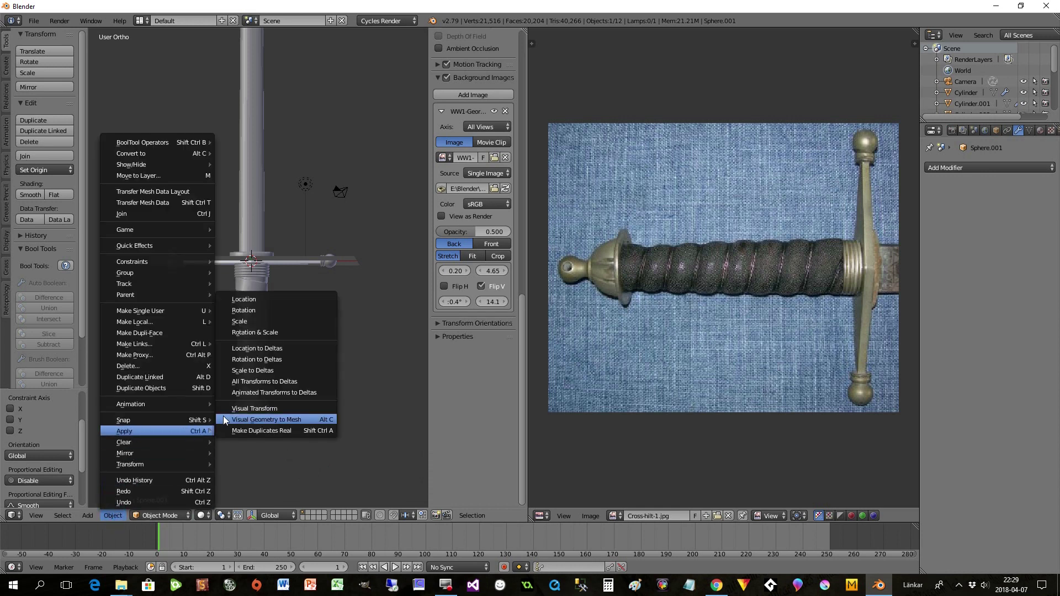
left_click(244, 320)
scroll(269, 477, "up", 2)
scroll(268, 477, "up", 1)
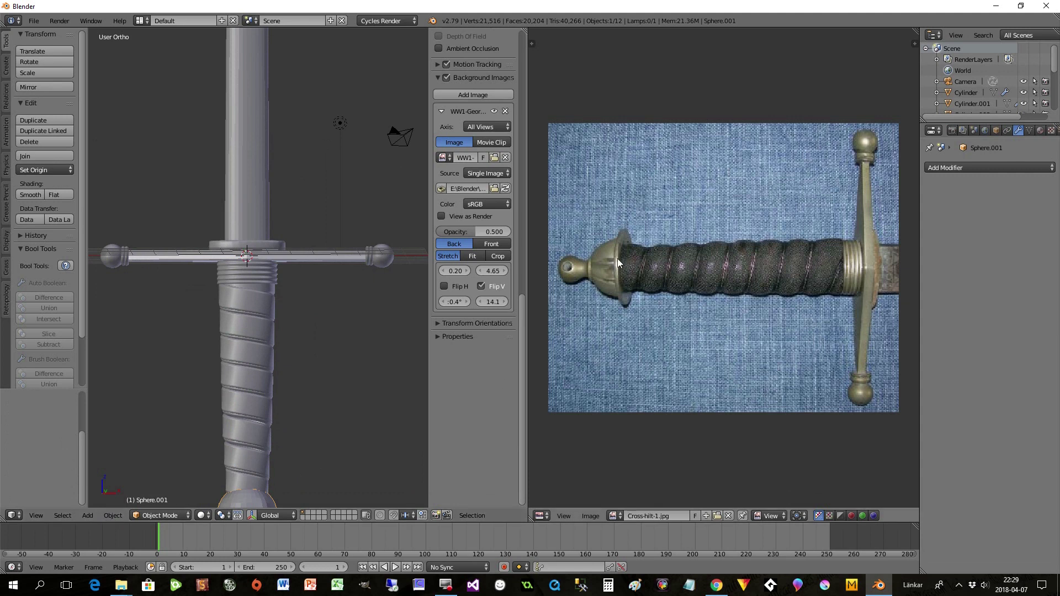
middle_click_drag(367, 449, 378, 309, "shift")
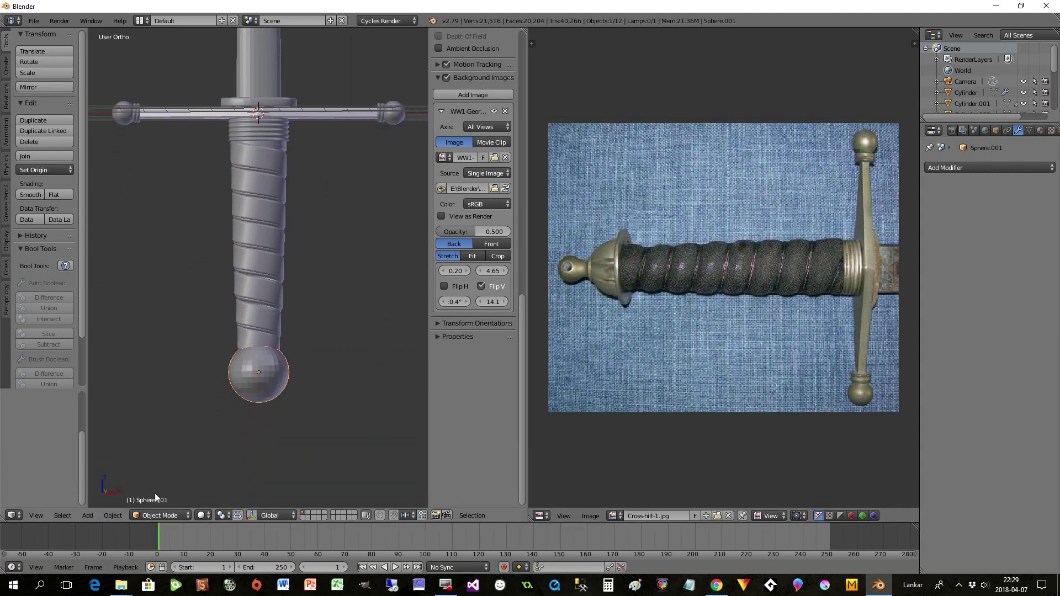
left_click(36, 515)
left_click(53, 439)
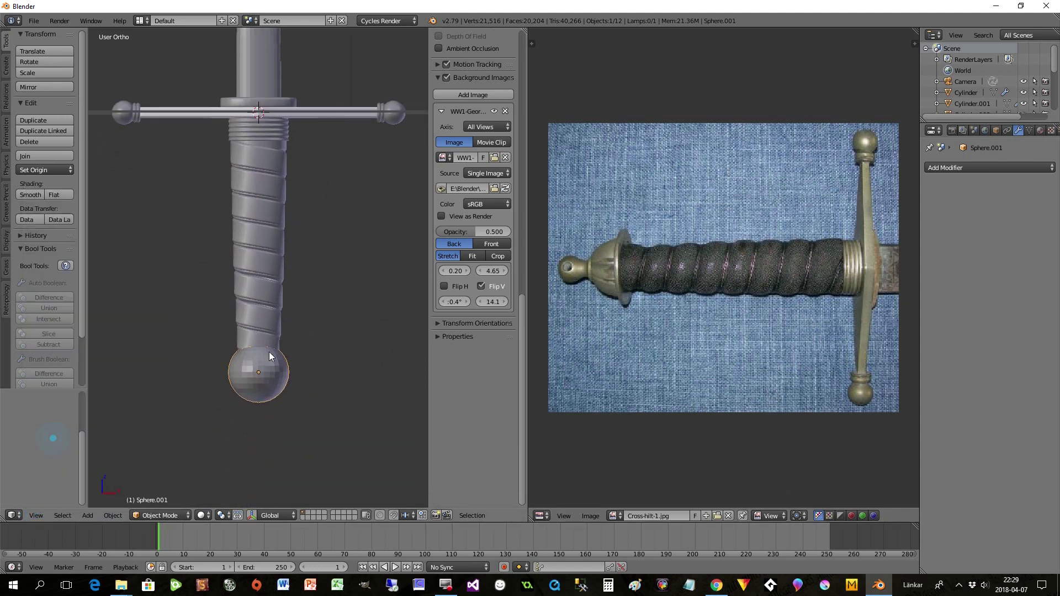
scroll(270, 394, "up", 2)
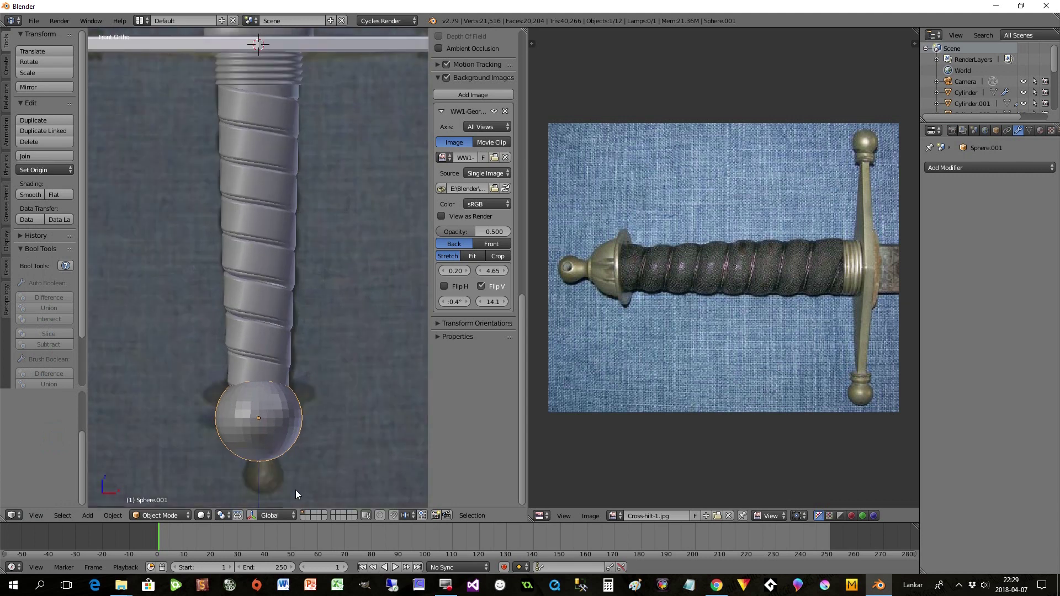
Step: In the sphere's Edit Mode, disable limit-to-visible, deselect all and switch to face select
key("Tab")
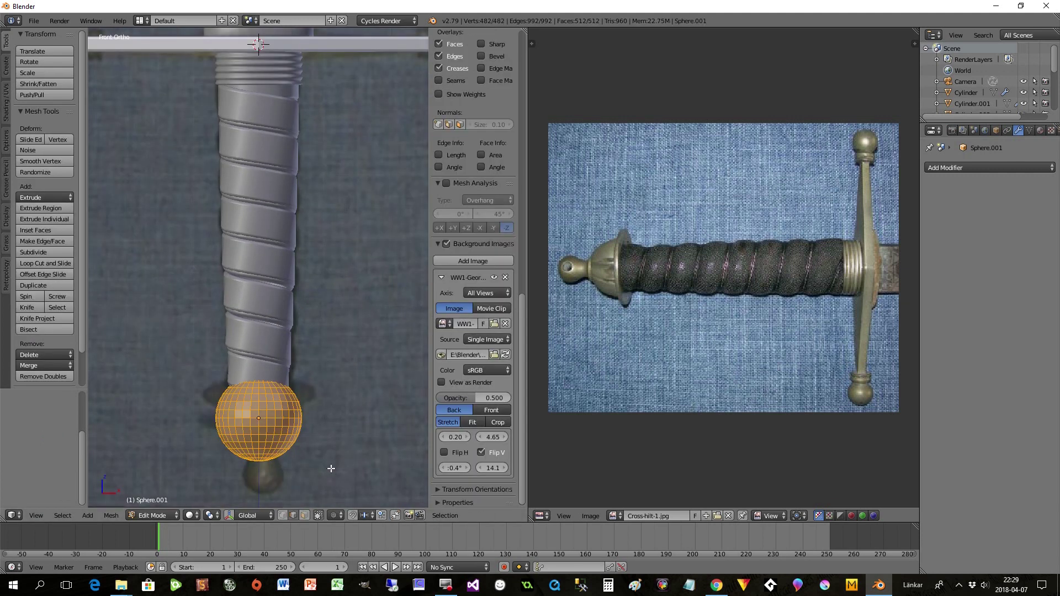
left_click(319, 516)
key("a")
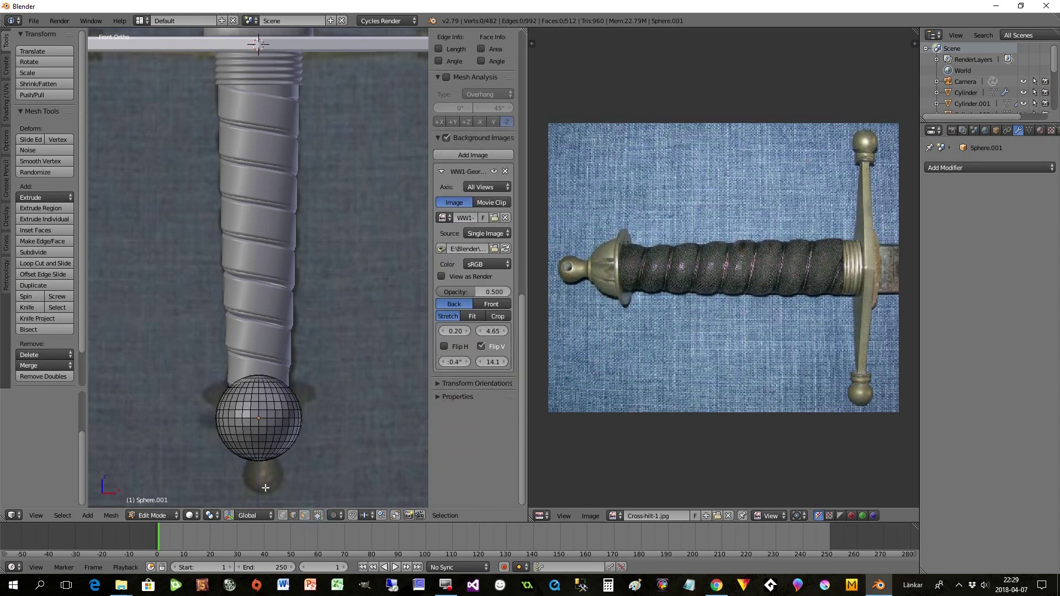
left_click(304, 516)
Step: Box-select the sphere's upper half faces and delete them, leaving a hemisphere
key("b")
left_click_drag(192, 344, 348, 416)
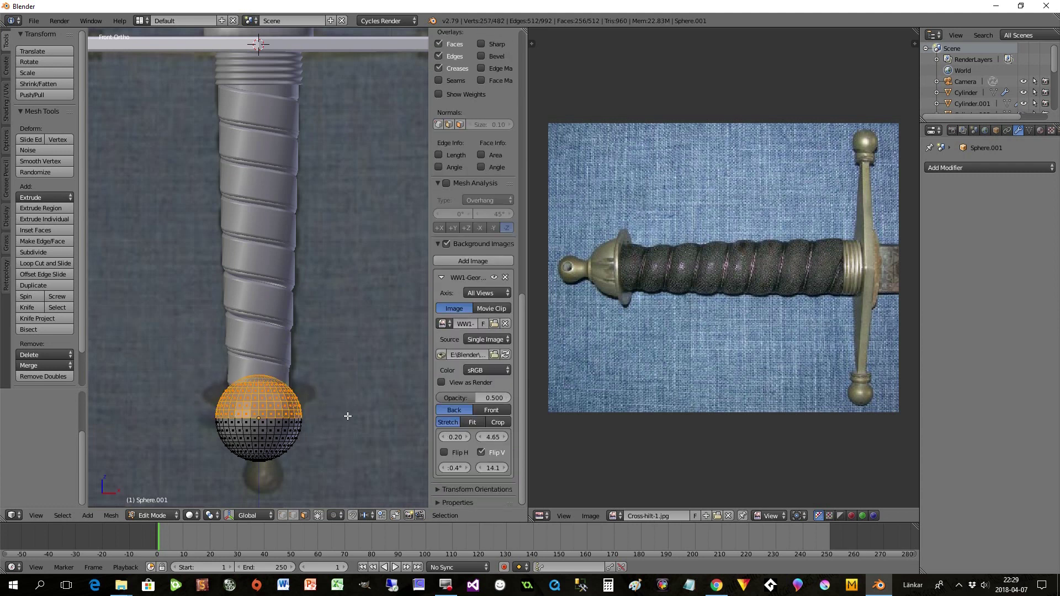
key("x")
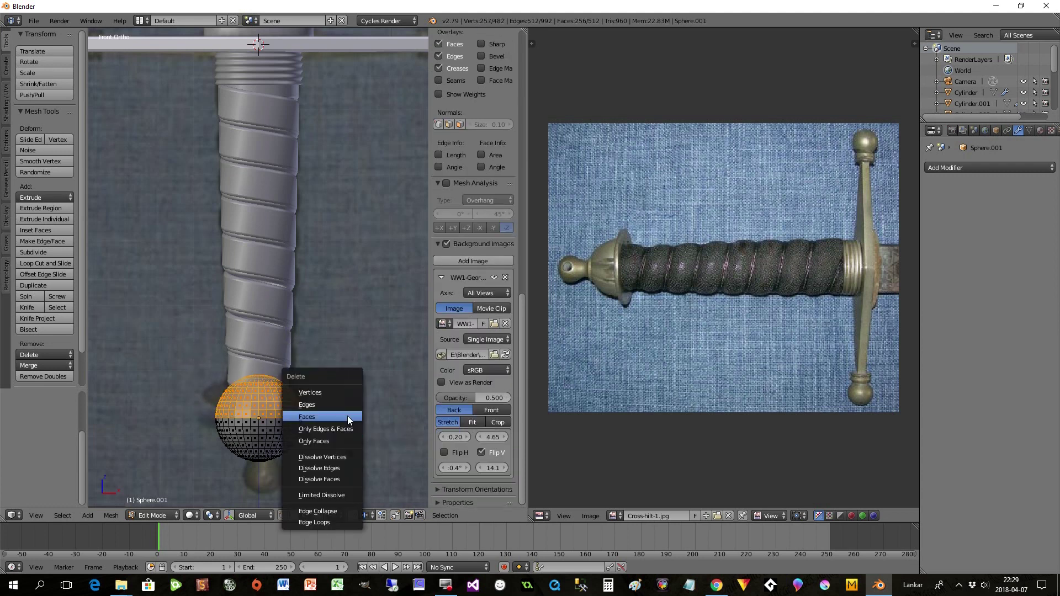
left_click(347, 416)
middle_click_drag(297, 452, 311, 481)
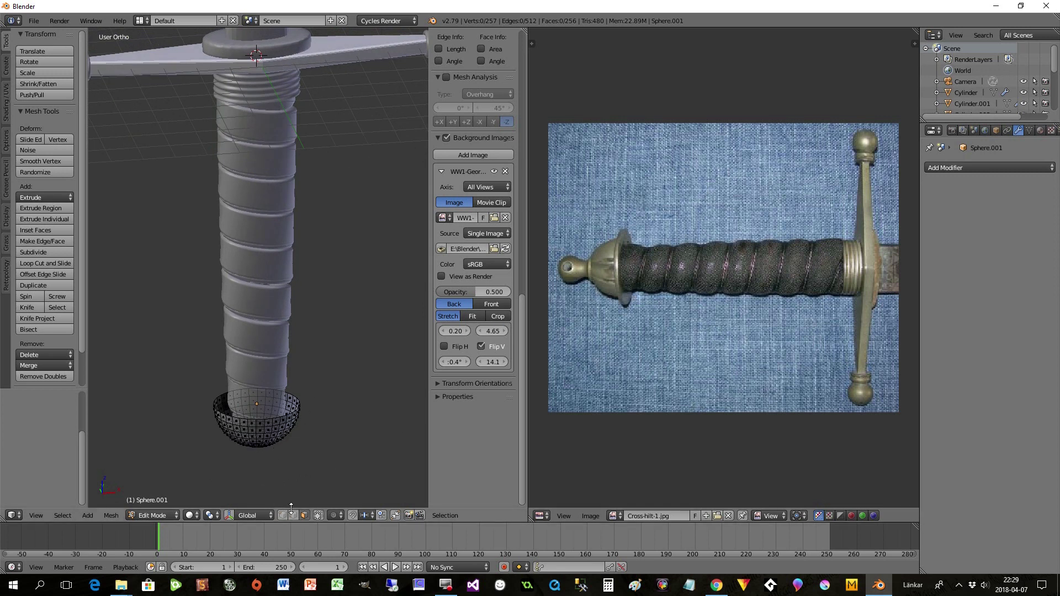
scroll(290, 458, "up", 2)
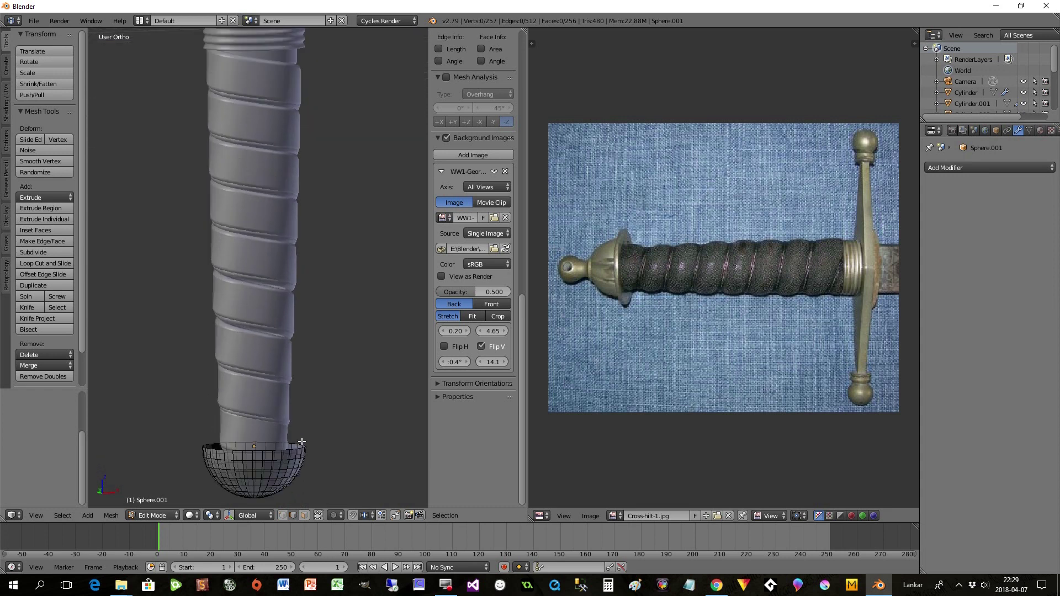
scroll(302, 441, "up", 1)
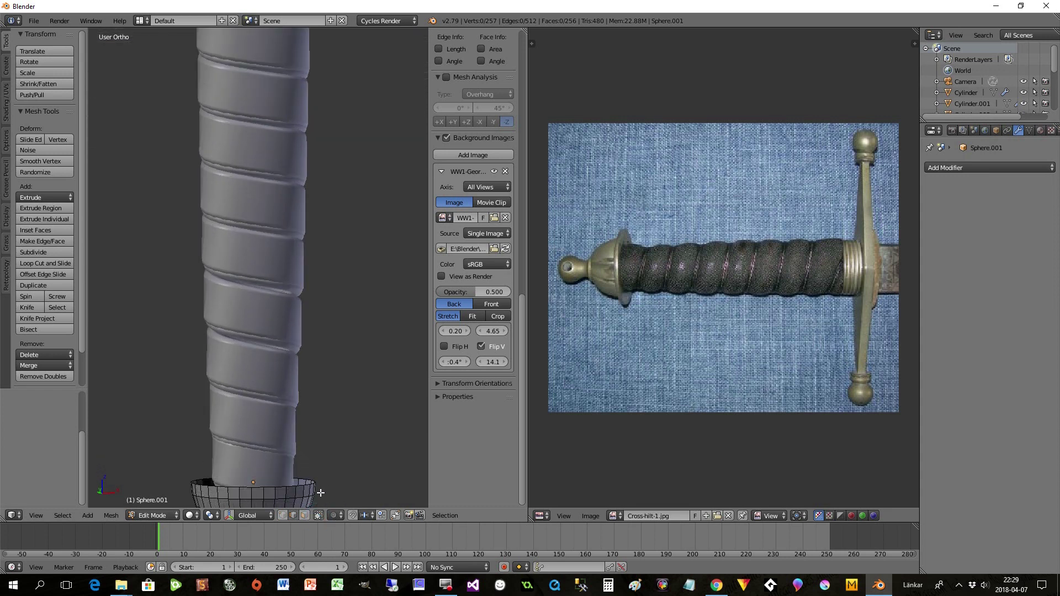
middle_click_drag(322, 485, 340, 348, "shift")
scroll(329, 414, "up", 2)
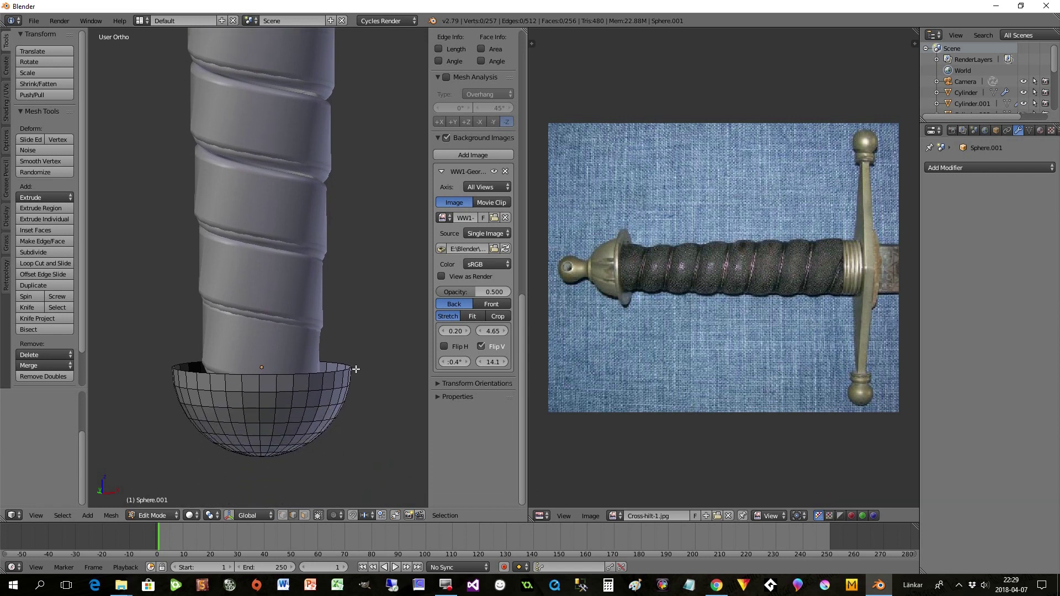
Step: Select the pommel cup's rim loop, raise it along Z and widen it slightly
right_click(342, 371, "alt")
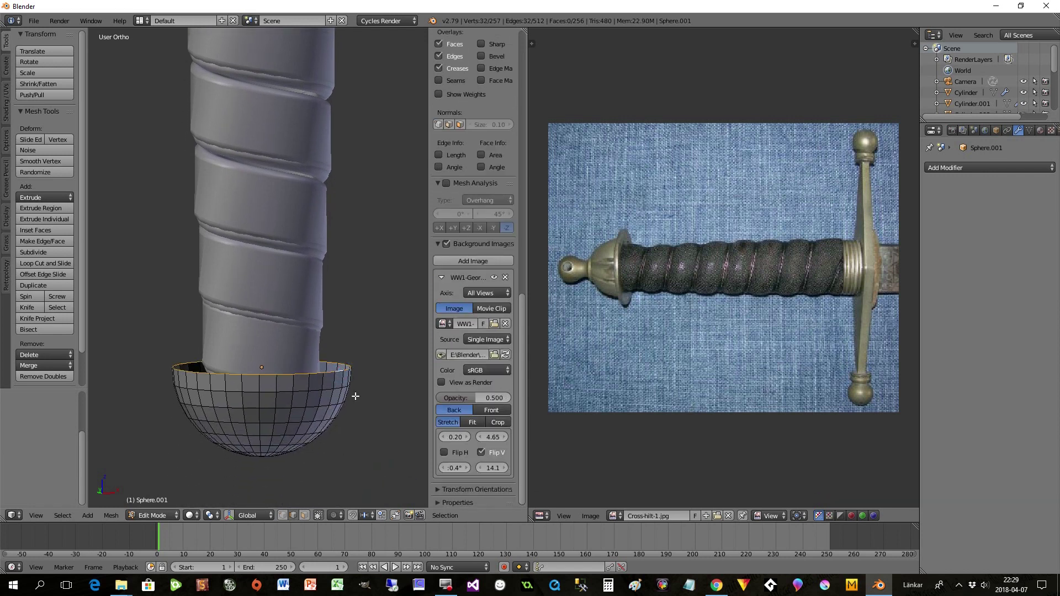
key("g")
key("z")
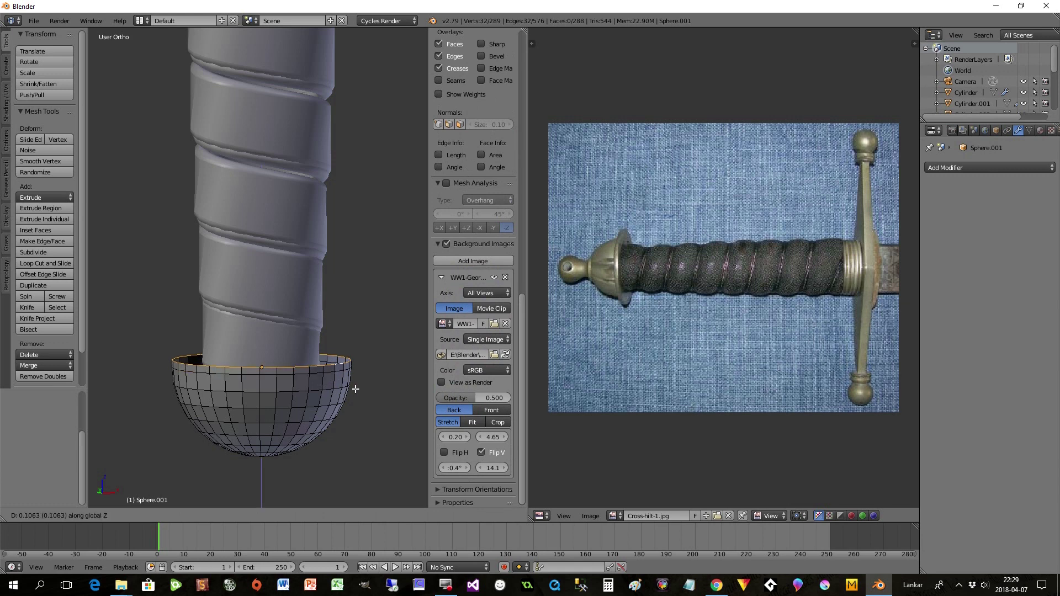
left_click(355, 389)
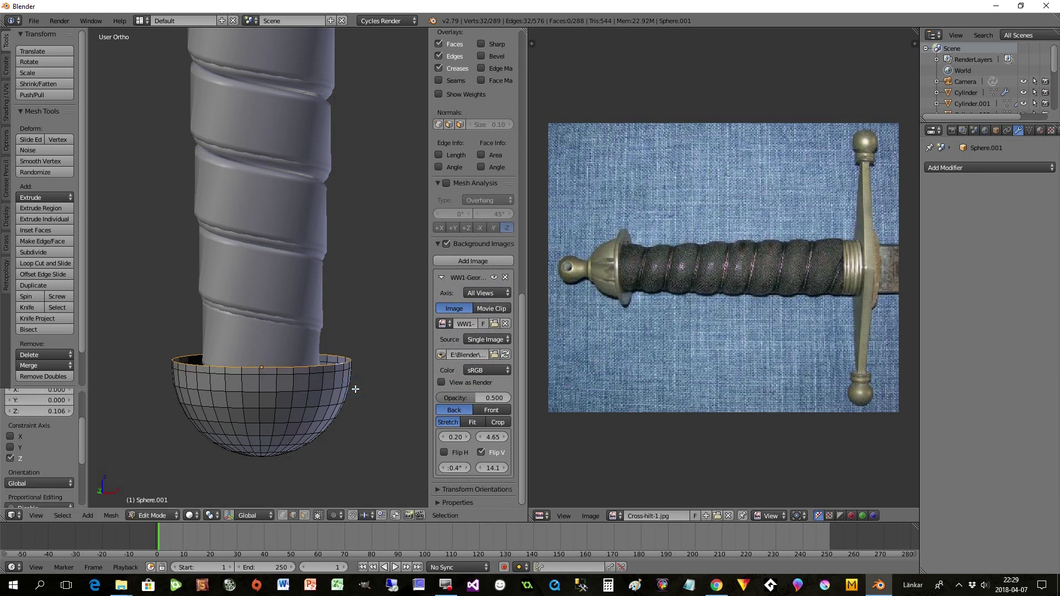
key("s")
left_click(358, 390)
key("g")
key("z")
left_click(362, 391)
Step: Extrude two new rings above the rim, resizing each and flaring the upper one outward
key("e")
left_click(362, 387)
key("s")
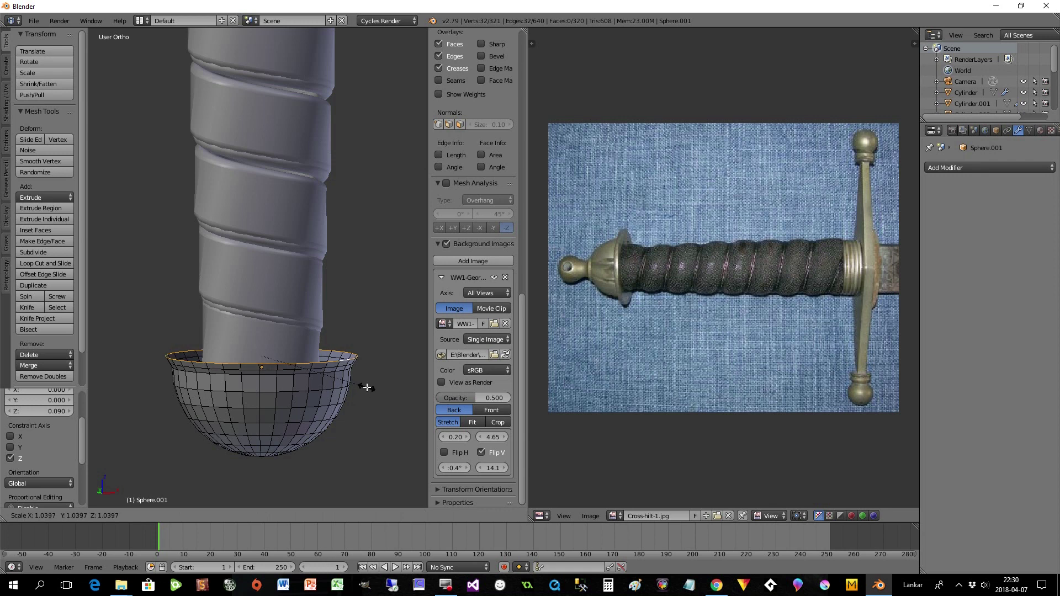
left_click(367, 388)
key("g")
key("z")
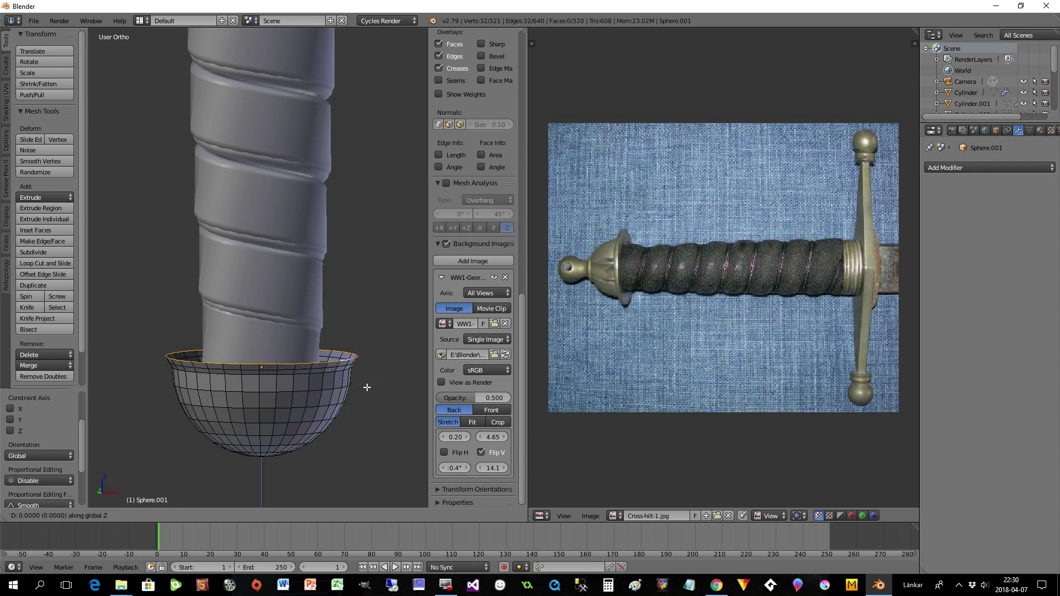
left_click(367, 391)
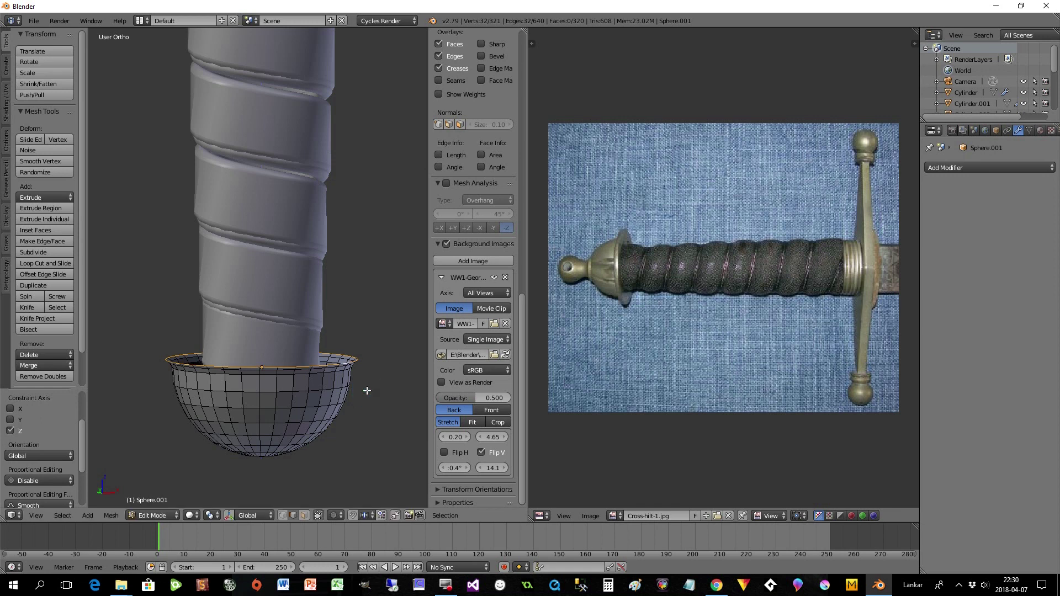
key("e")
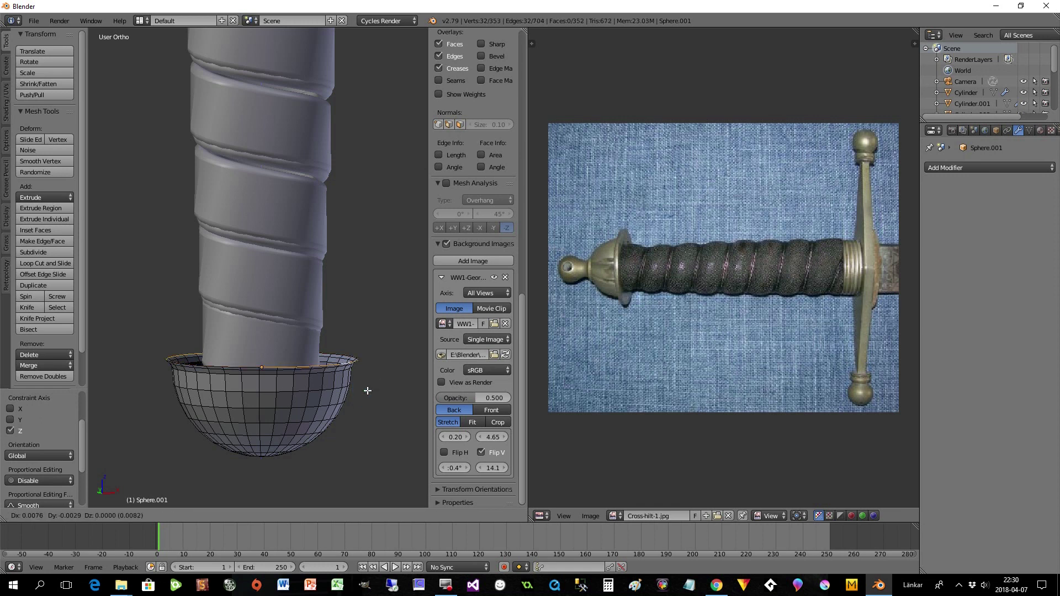
left_click(368, 386)
key("s")
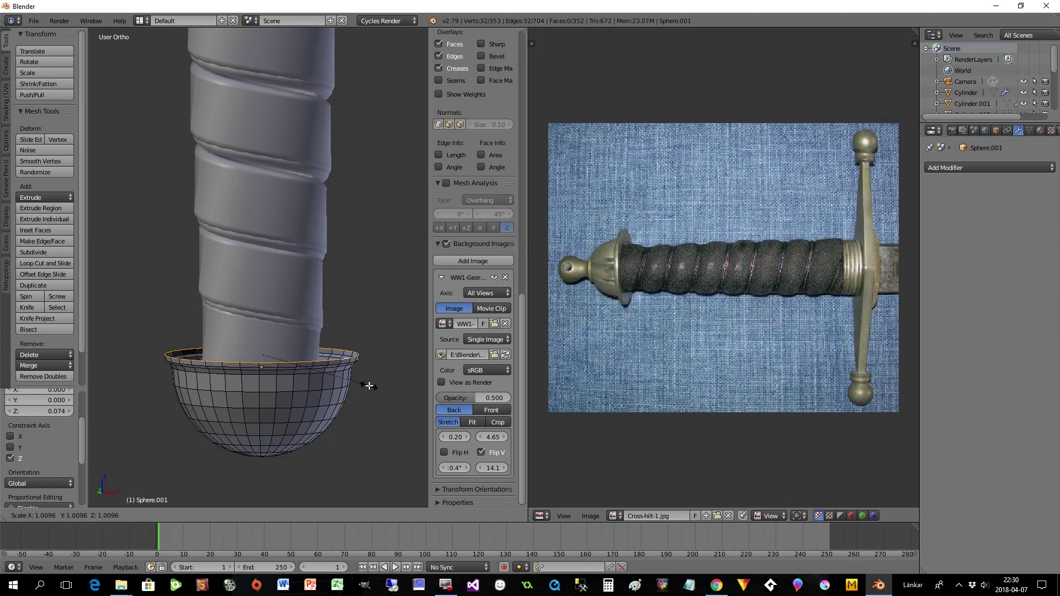
left_click(370, 386)
Step: Extrude two more rings upward and narrow the rim toward the grip
key("e")
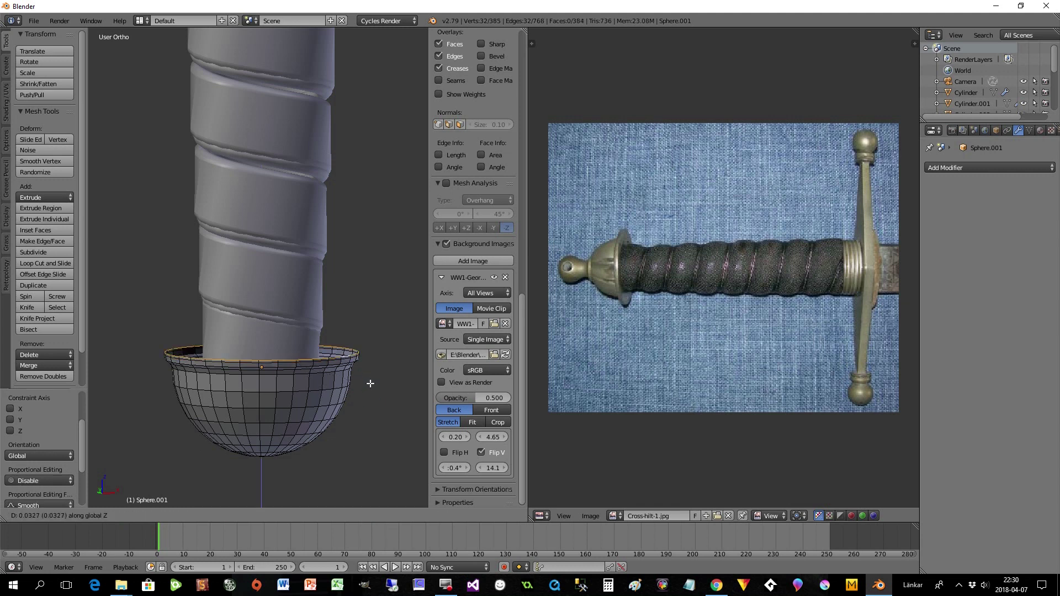
left_click(370, 384)
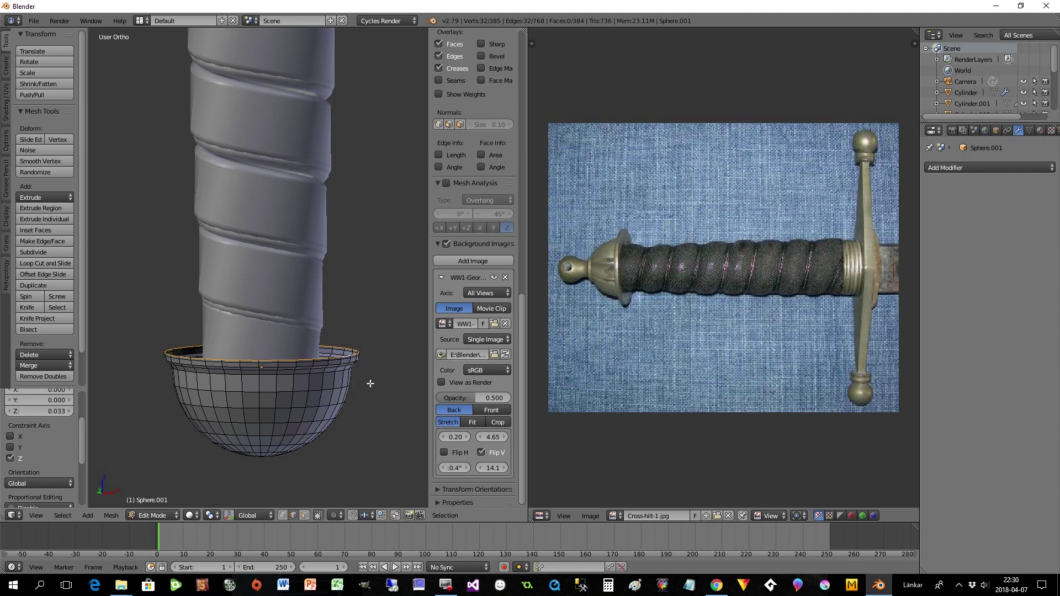
key("s")
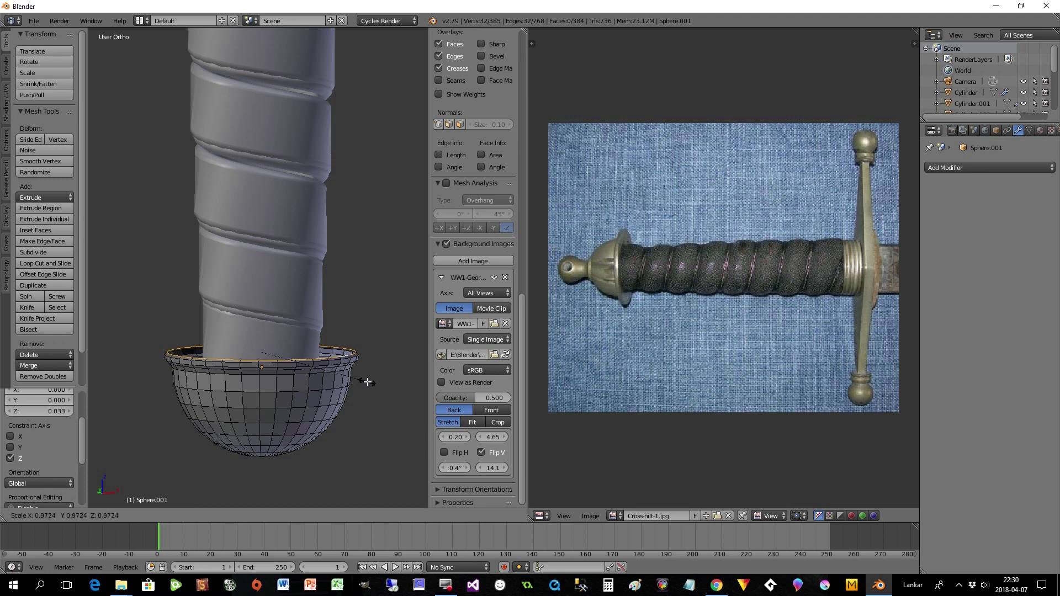
left_click(368, 382)
key("e")
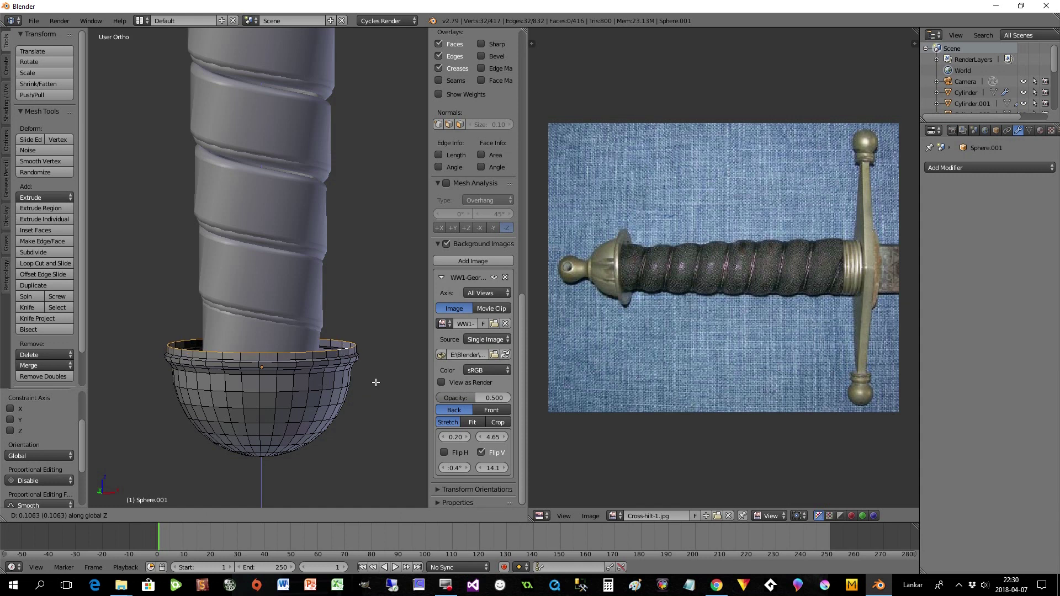
left_click(376, 383)
key("s")
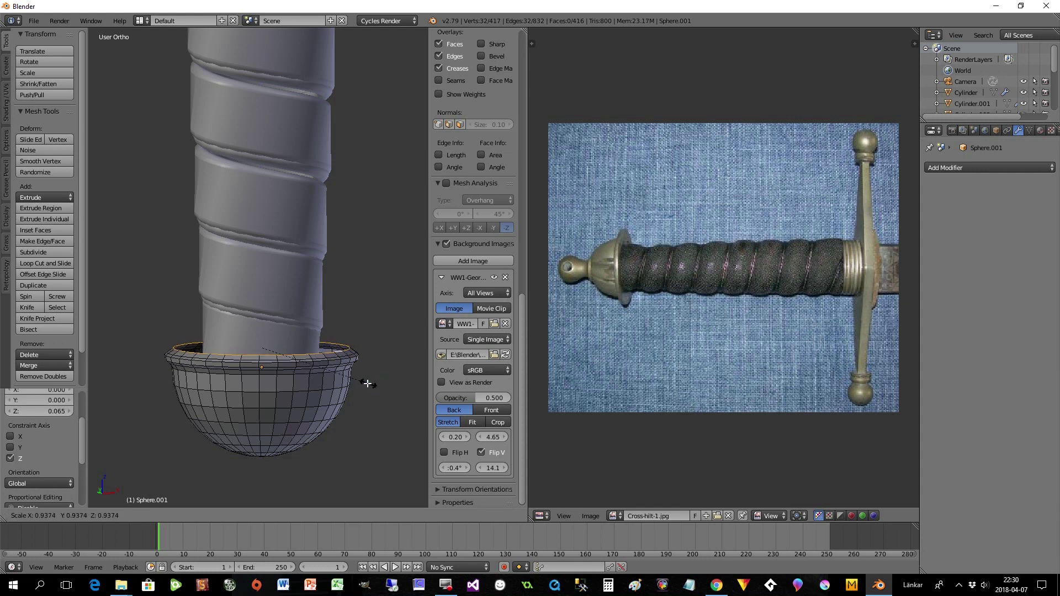
left_click(355, 379)
Step: Extrude the rim further, shrink it inward and add a final Z extrusion to form the collar
key("e")
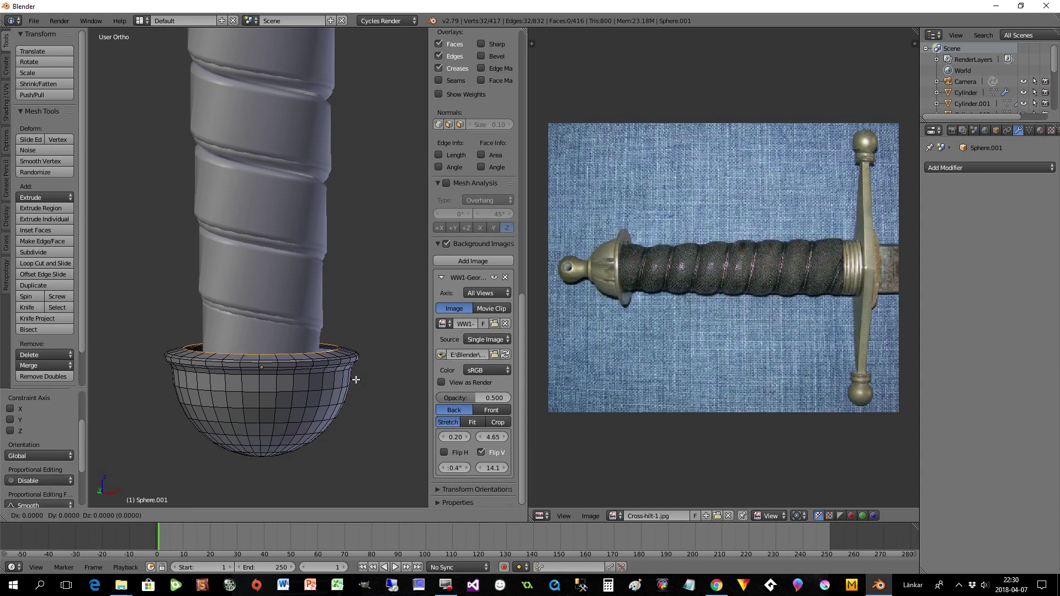
left_click(360, 384)
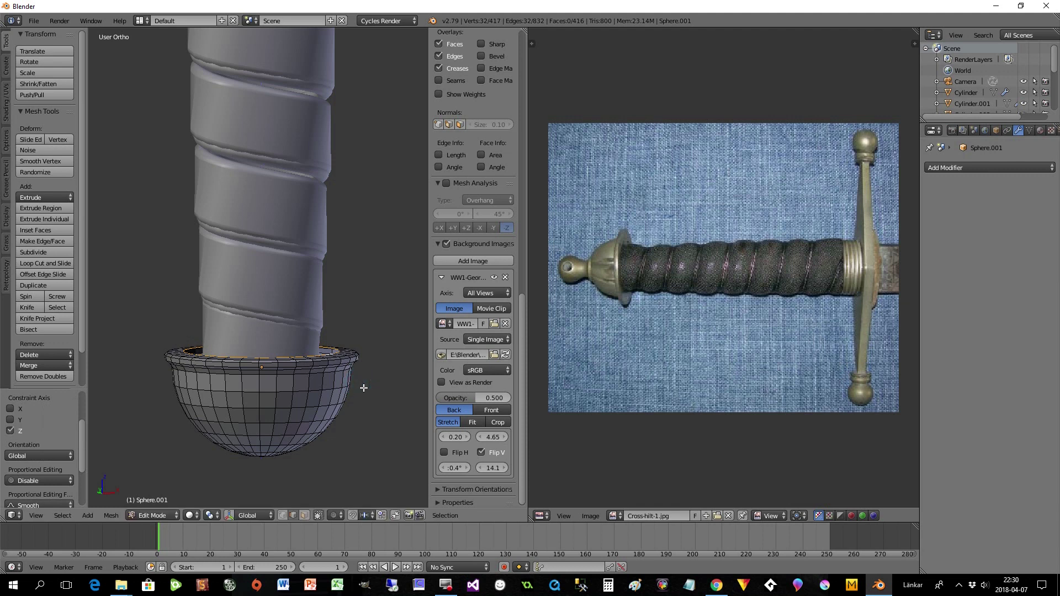
key("e")
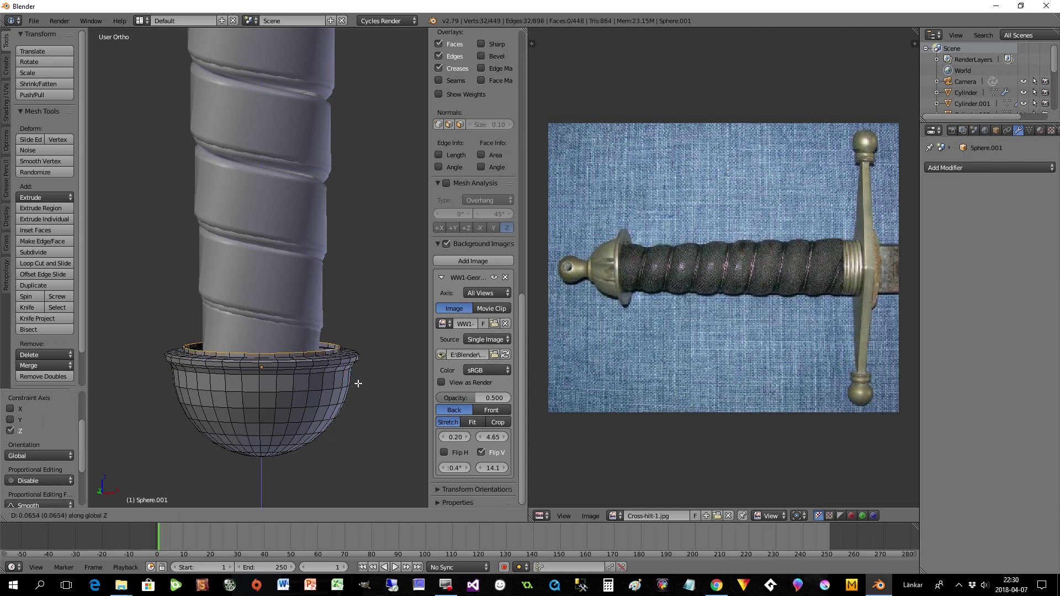
left_click(357, 381)
key("s")
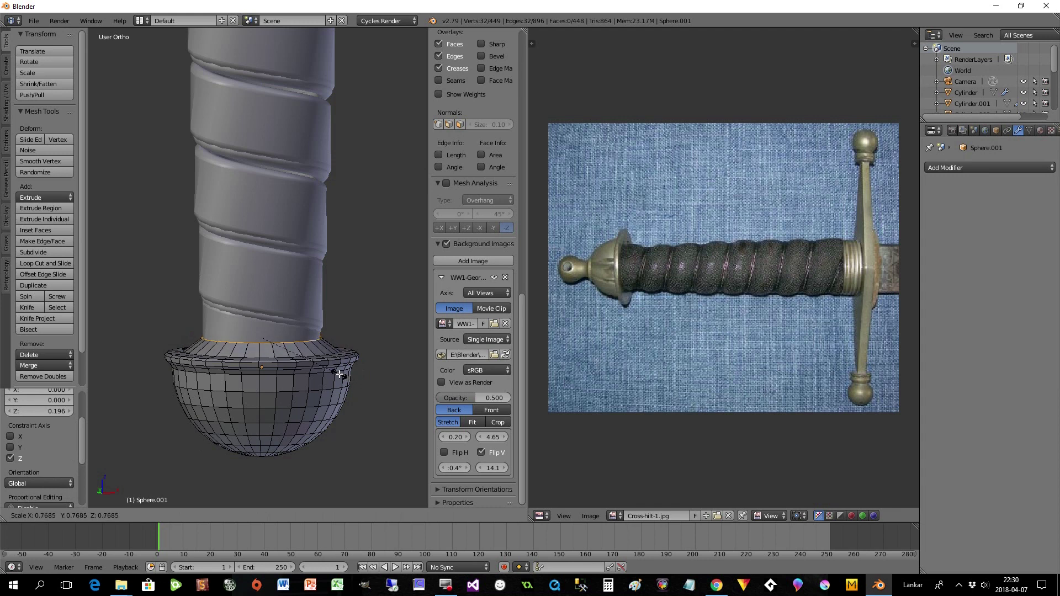
left_click(339, 374)
key("e")
key("z")
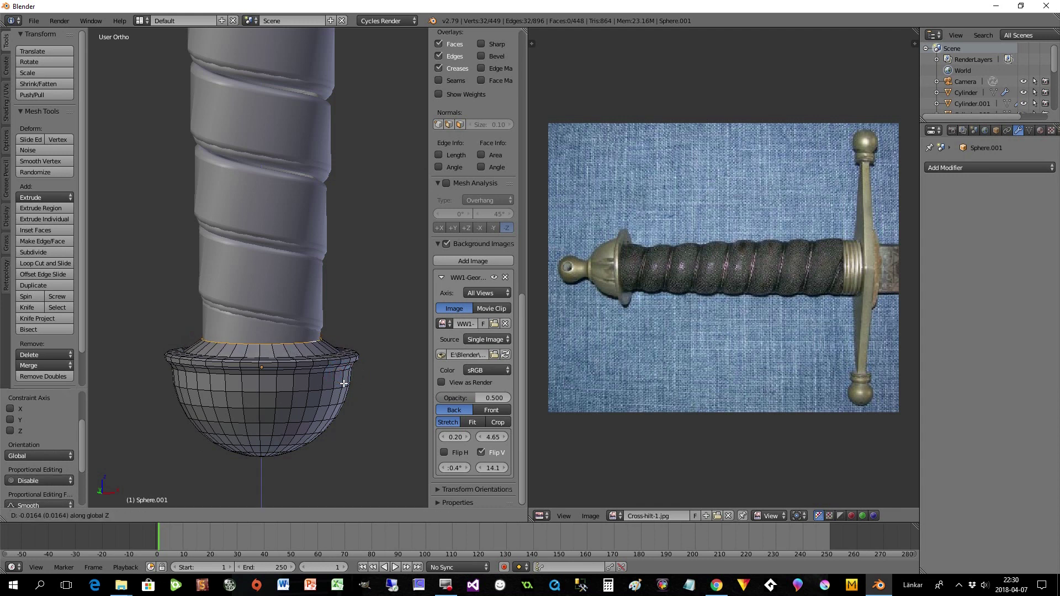
left_click(343, 395)
Step: Circle-select the faces around the pommel cup's bottom pole and delete them
middle_click_drag(343, 396, 260, 301)
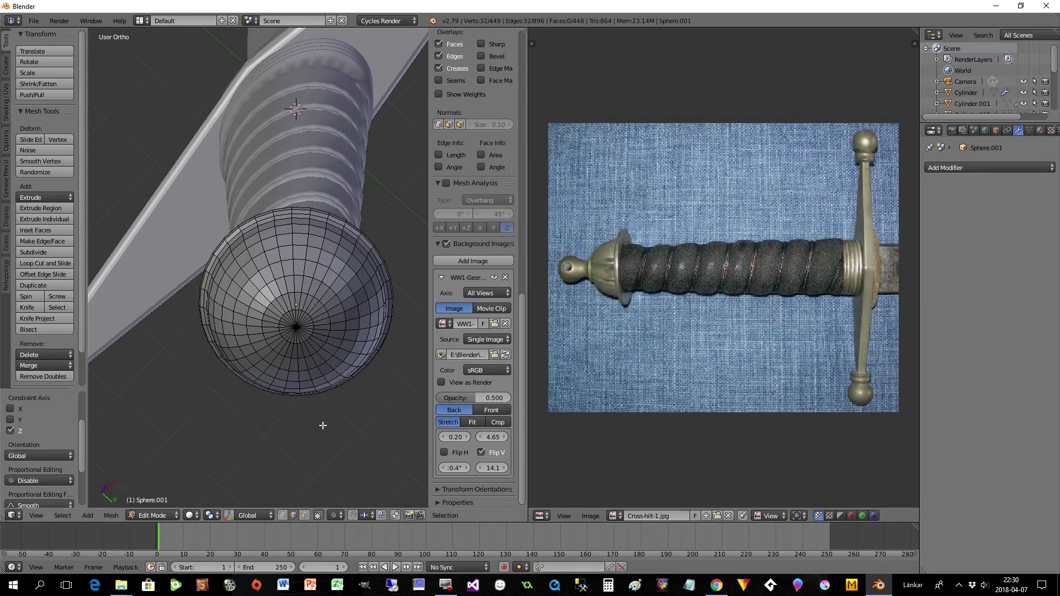
left_click(304, 515)
scroll(308, 445, "up", 2)
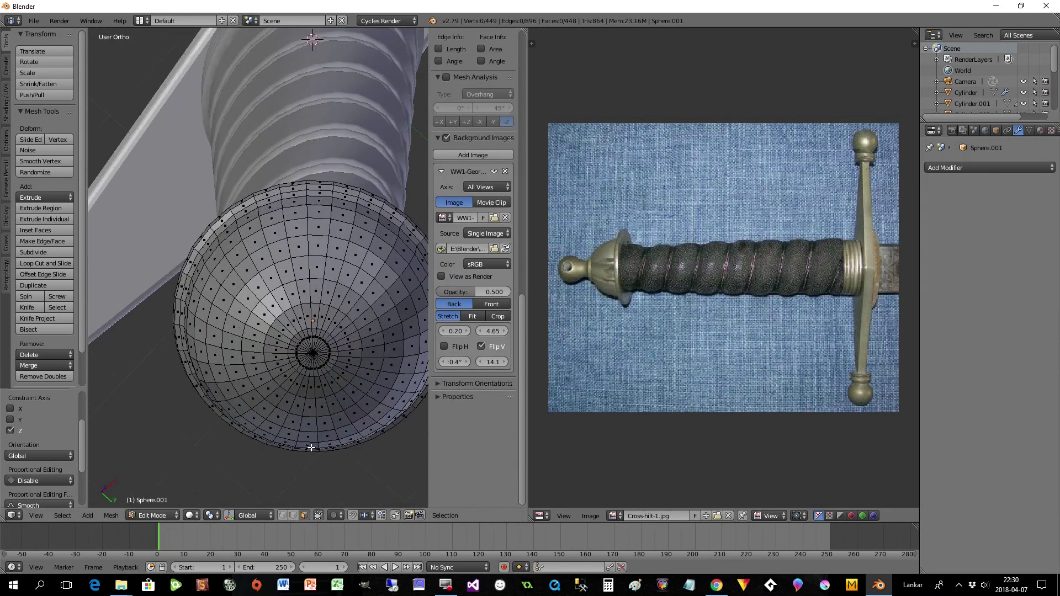
scroll(311, 447, "down", 1)
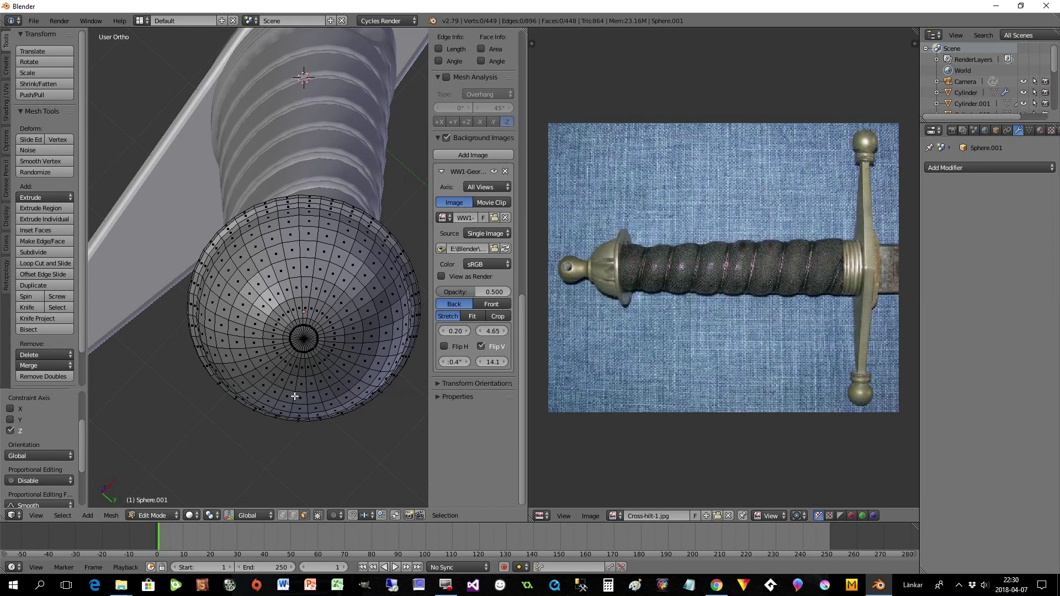
key("c")
mouse_move(312, 319)
left_mouse_down()
mouse_move(287, 354)
mouse_move(303, 353)
mouse_move(317, 328)
mouse_move(317, 359)
left_mouse_up()
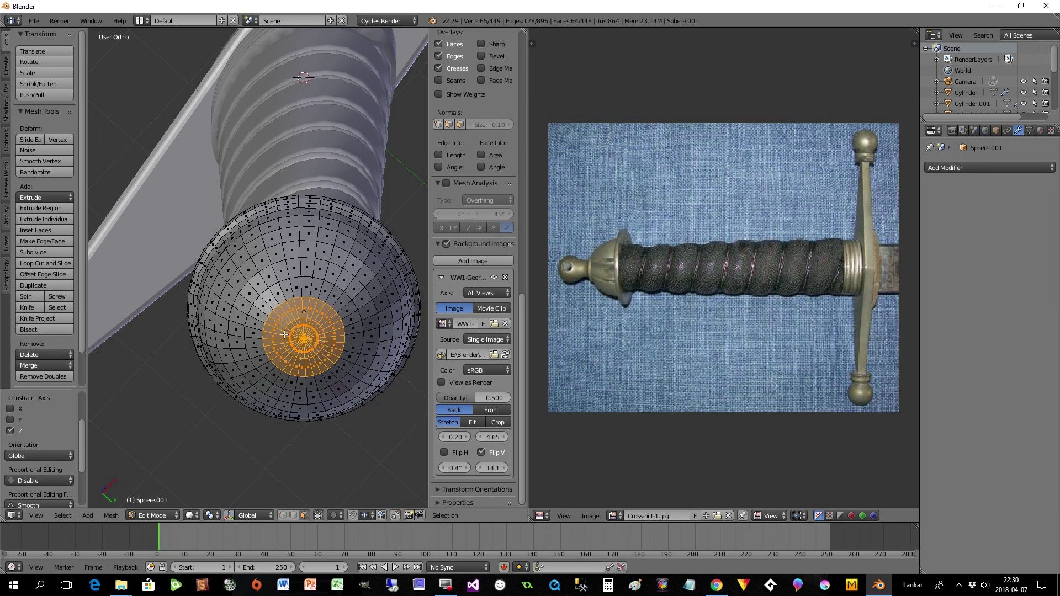
key("x")
left_click(257, 332)
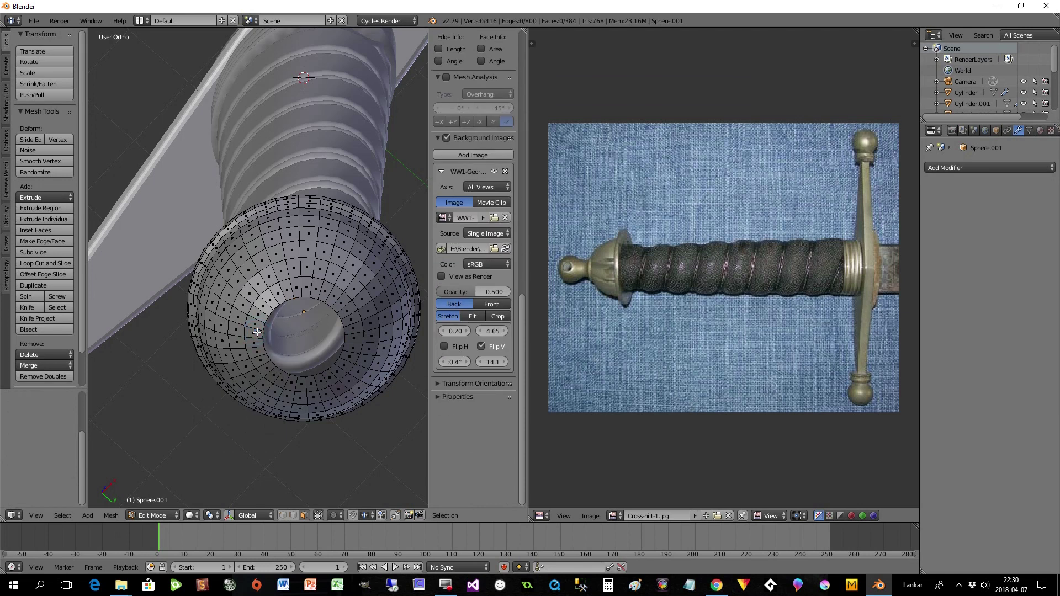
Step: Select the edge ring around the new bottom hole in edge mode
left_click(294, 515)
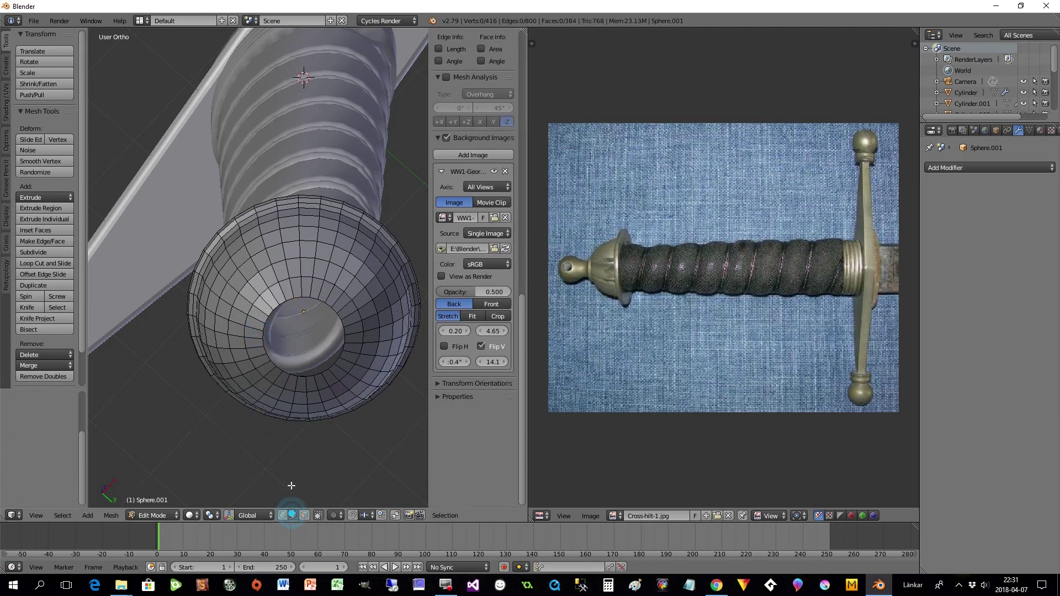
left_click(316, 374, "alt")
middle_click_drag(307, 386, 282, 447)
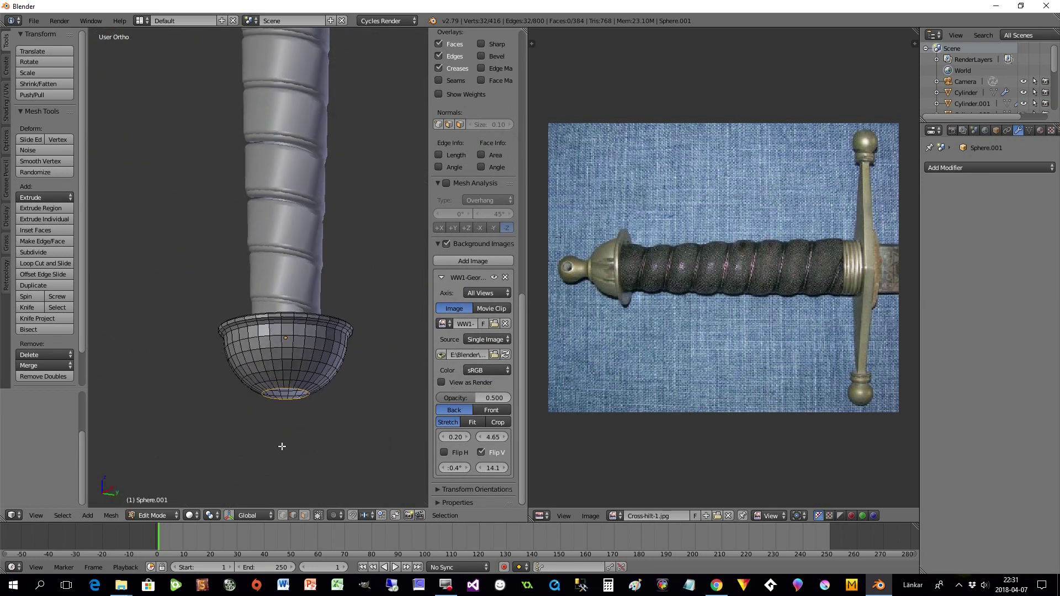
Step: Extrude the hole's edge ring straight down twice and resize it to start the neck
key("e")
key("z")
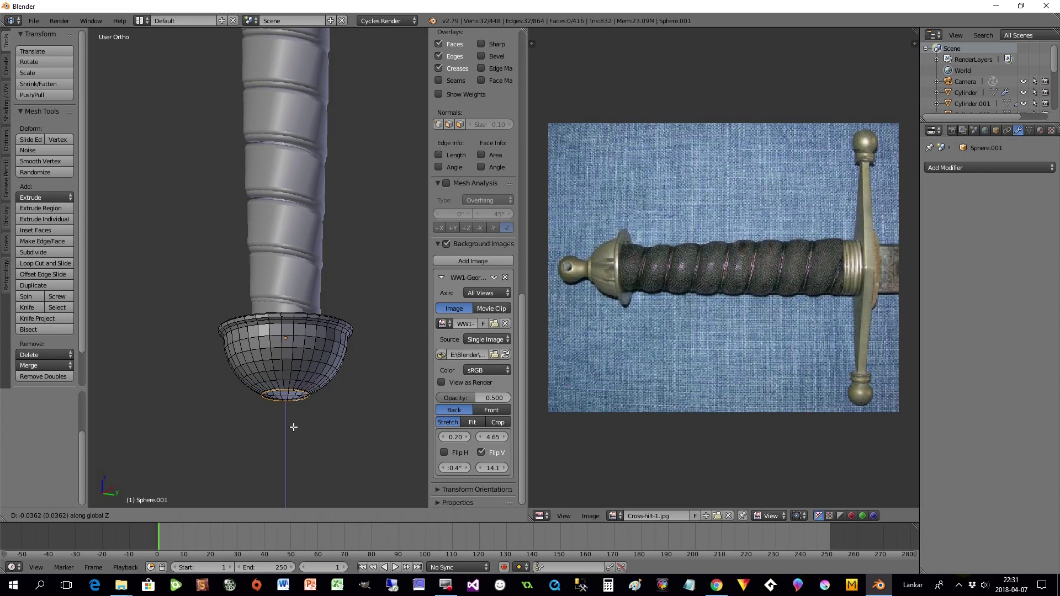
left_click(293, 428)
key("e")
key("z")
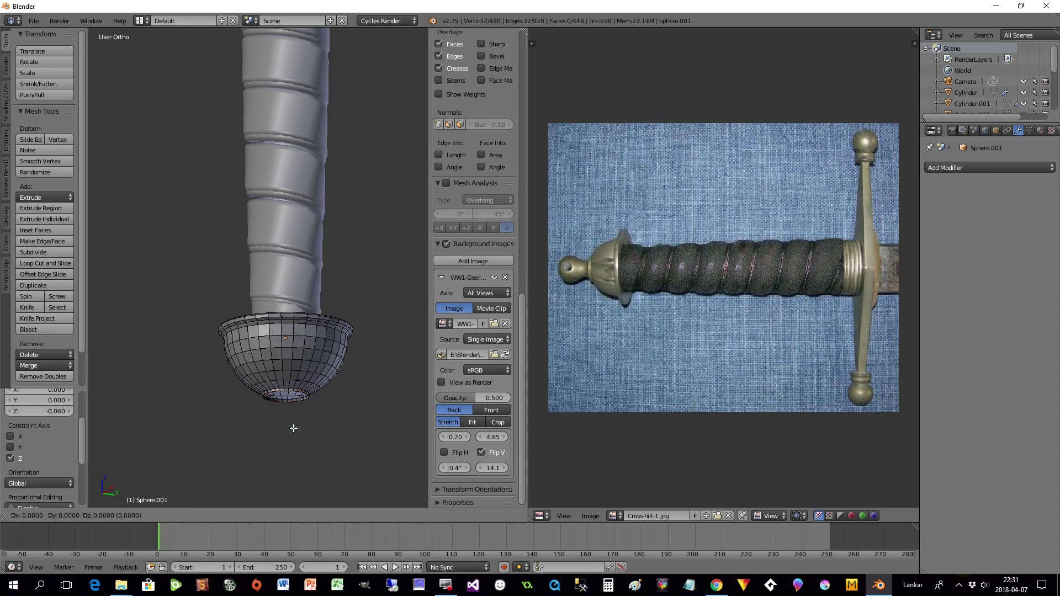
left_click(293, 431)
key("s")
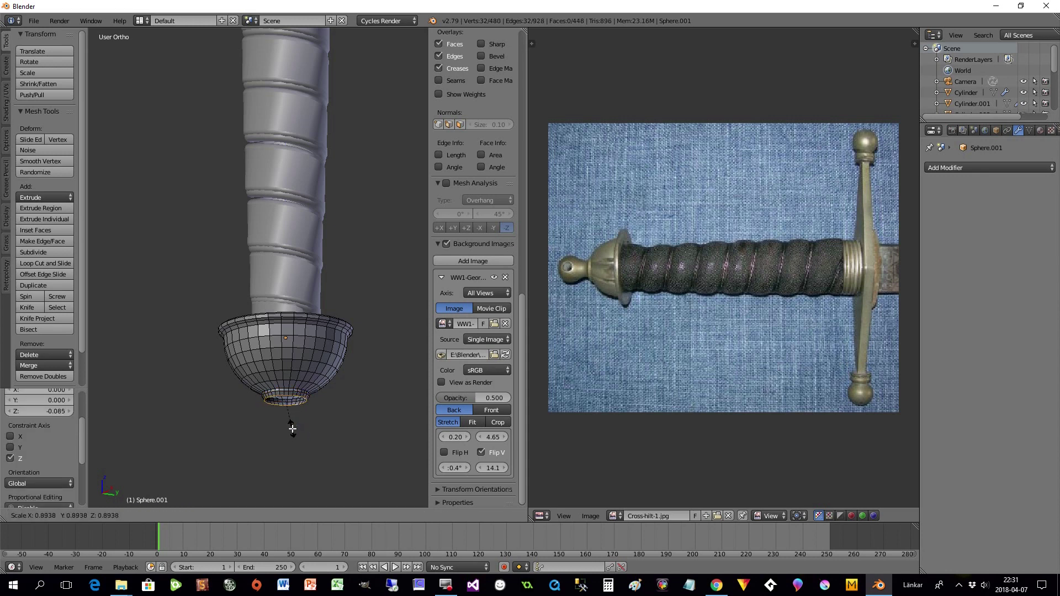
left_click(293, 429)
Step: Add three more short downward extrusions, widening the last ring
key("e")
key("z")
left_click(293, 429)
key("e")
key("z")
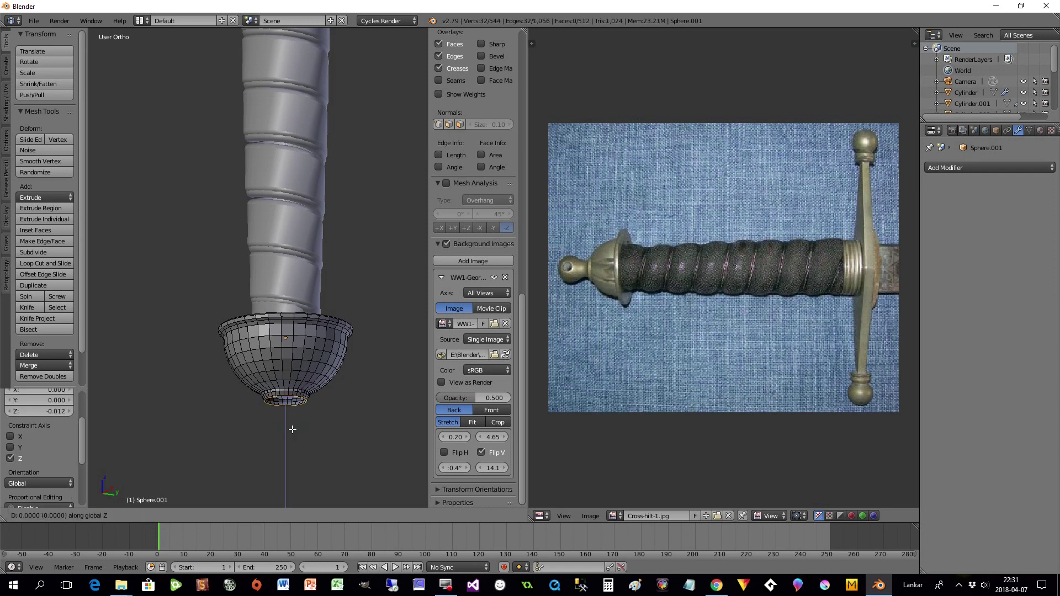
left_click(293, 431)
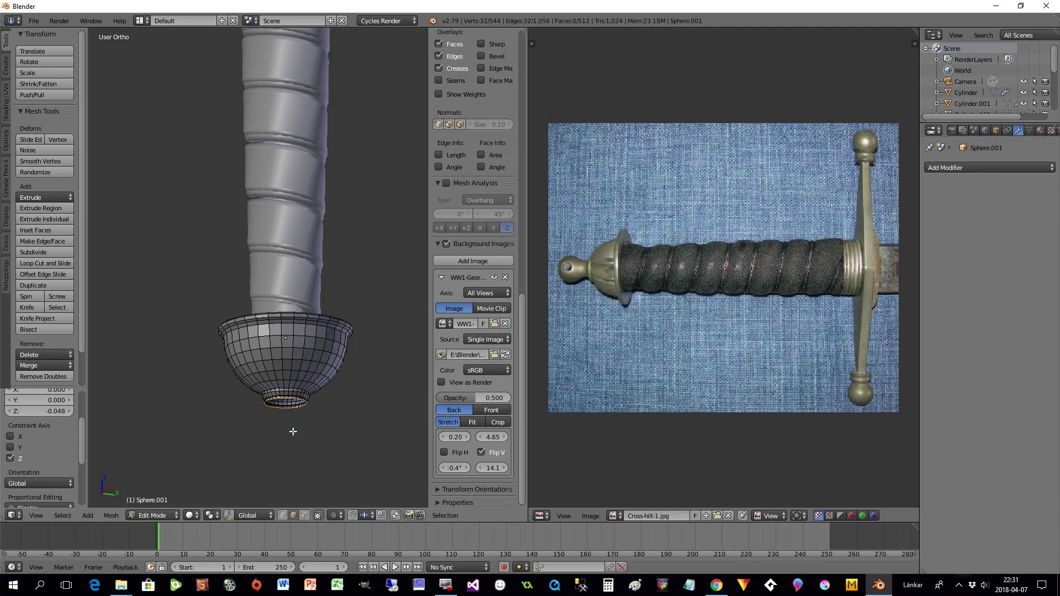
key("e")
key("z")
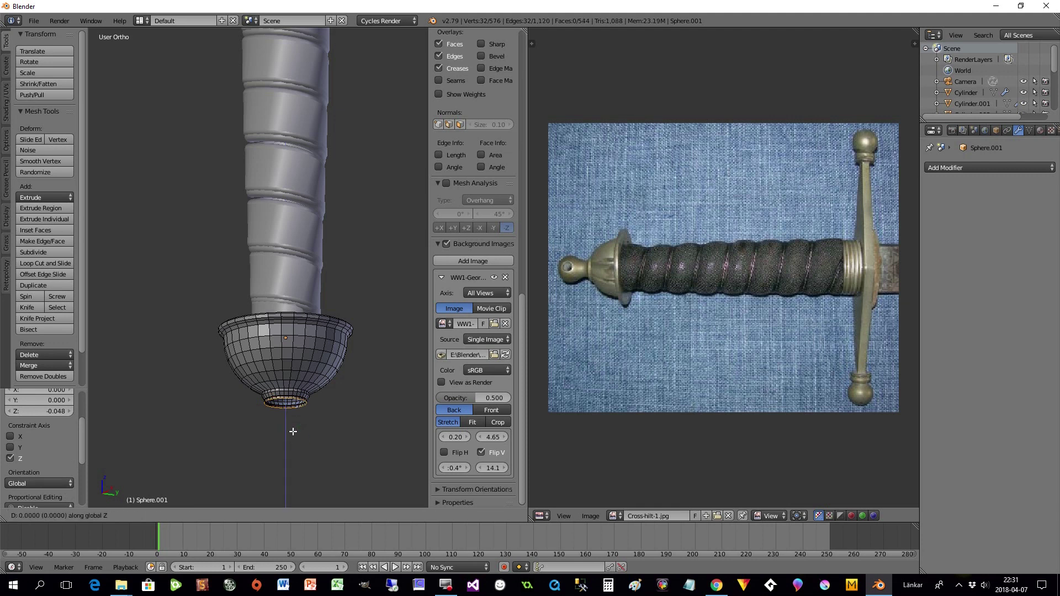
left_click(293, 433)
key("s")
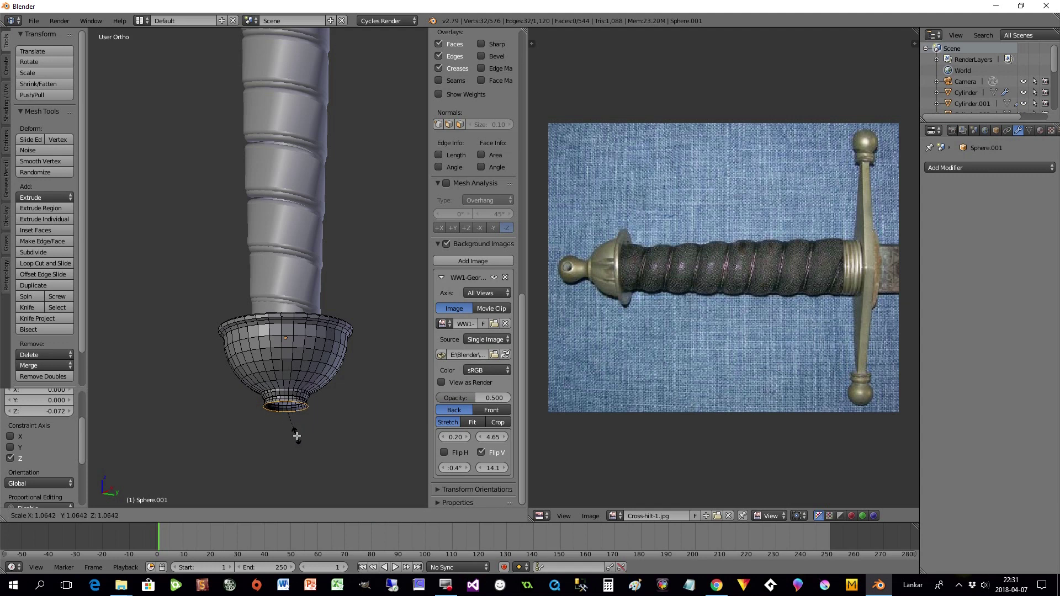
left_click(296, 436)
Step: Extrude two more rings down, flaring each wider to shape the neck
key("e")
key("z")
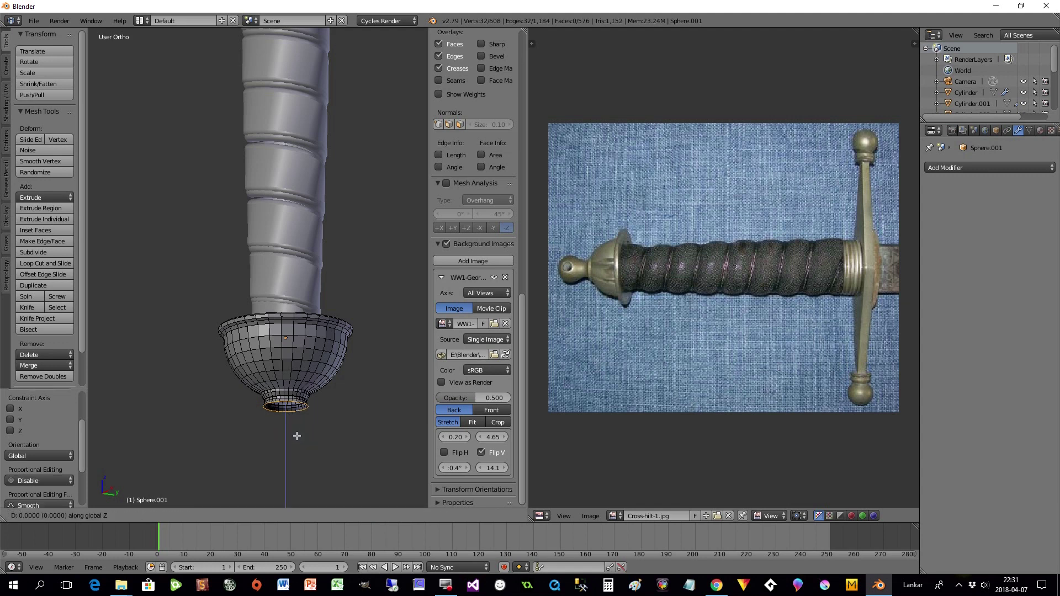
left_click(297, 438)
key("s")
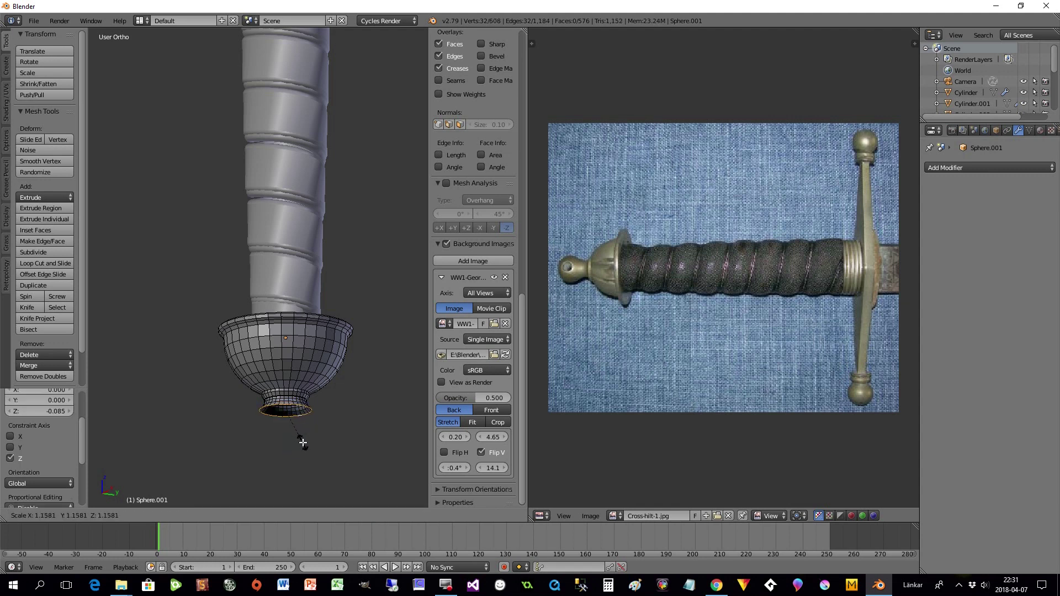
left_click(302, 441)
key("e")
key("z")
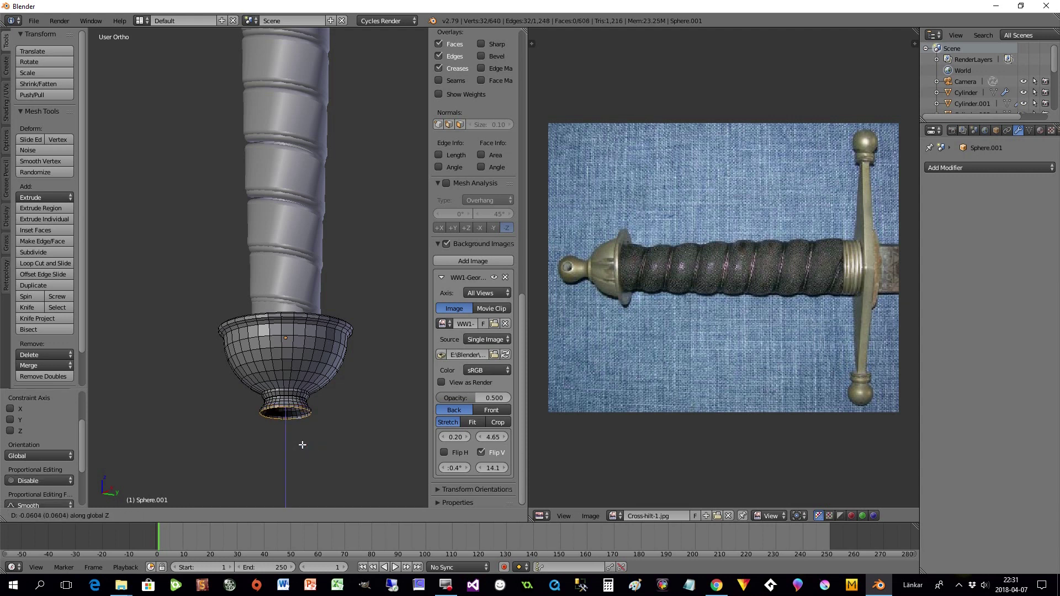
left_click(303, 446)
key("s")
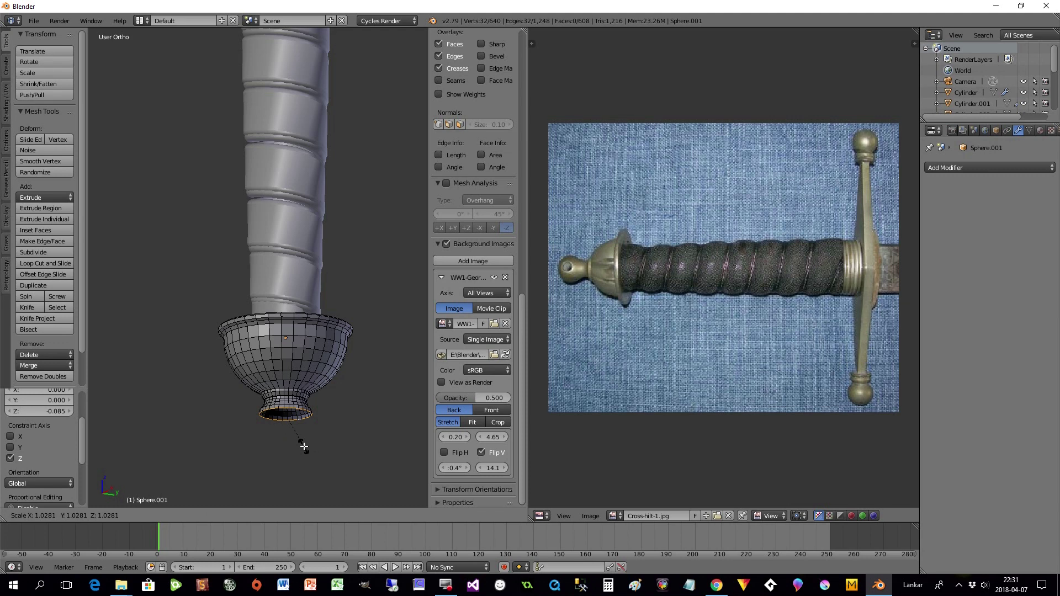
left_click(304, 446)
Step: Extrude two further rings, checking in wireframe and adjusting the bottom ring's size
key("e")
left_click(304, 449)
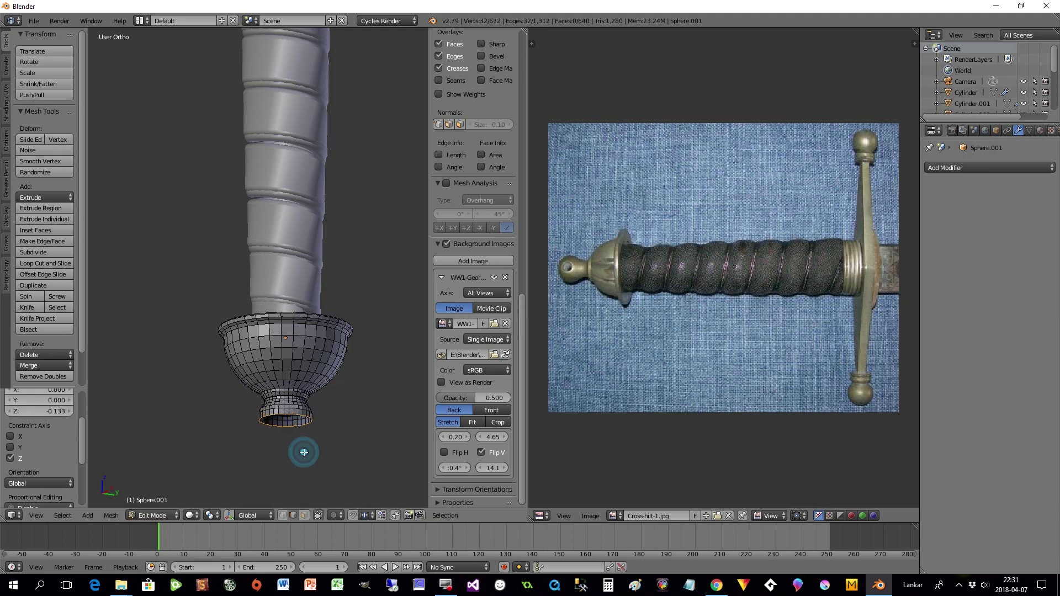
key("s")
left_click(304, 453)
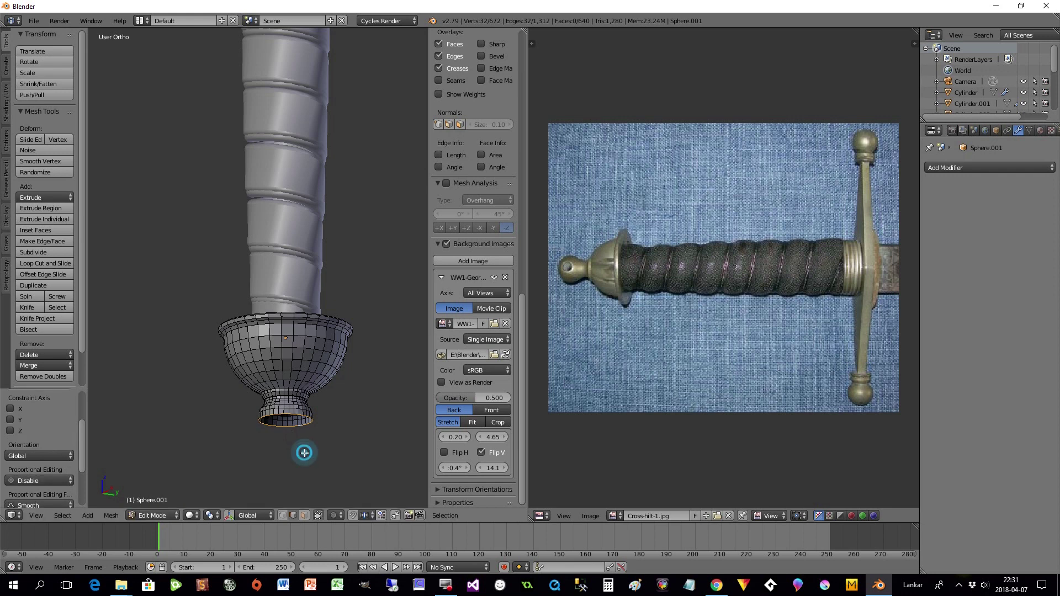
key("e")
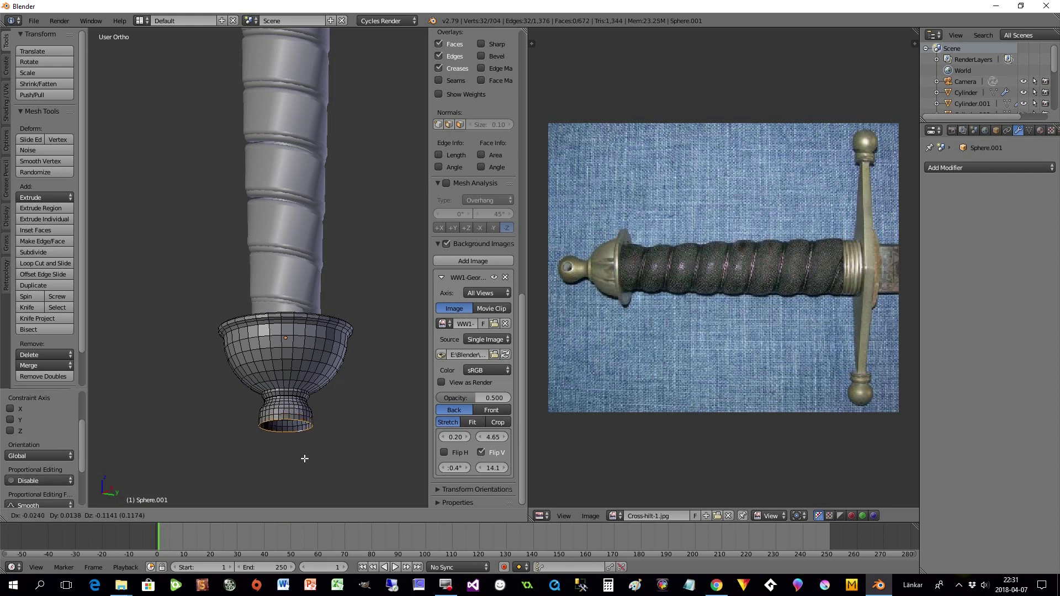
left_click(303, 456)
key("z")
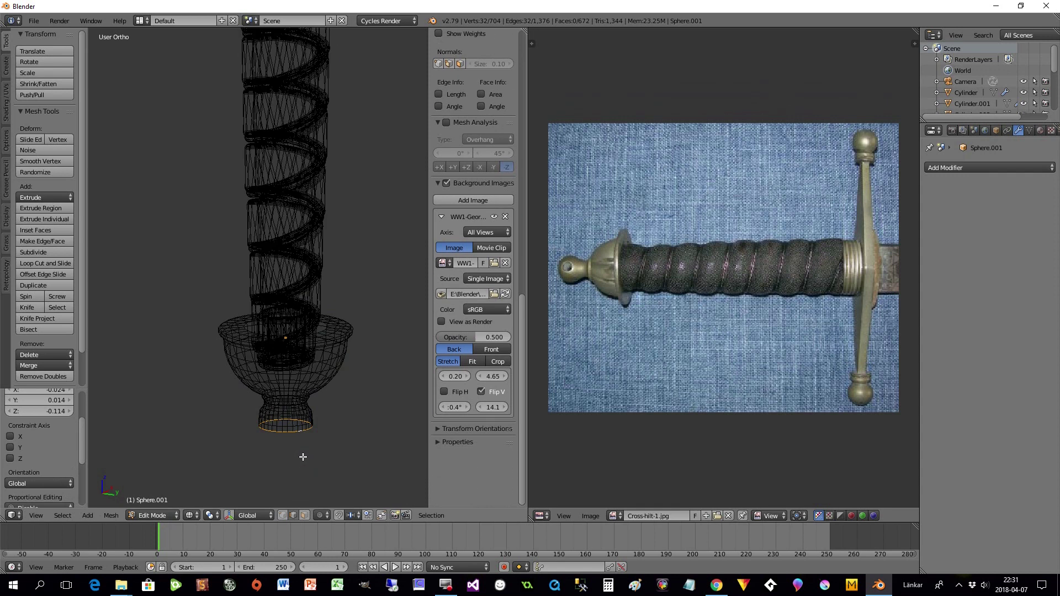
key("z")
key("s")
left_click(301, 455)
Step: Extrude and narrow the bottom rings twice to round off the knob
key("e")
key("z")
left_click(302, 461)
key("s")
left_click(297, 458)
key("e")
key("z")
left_click(297, 462)
key("s")
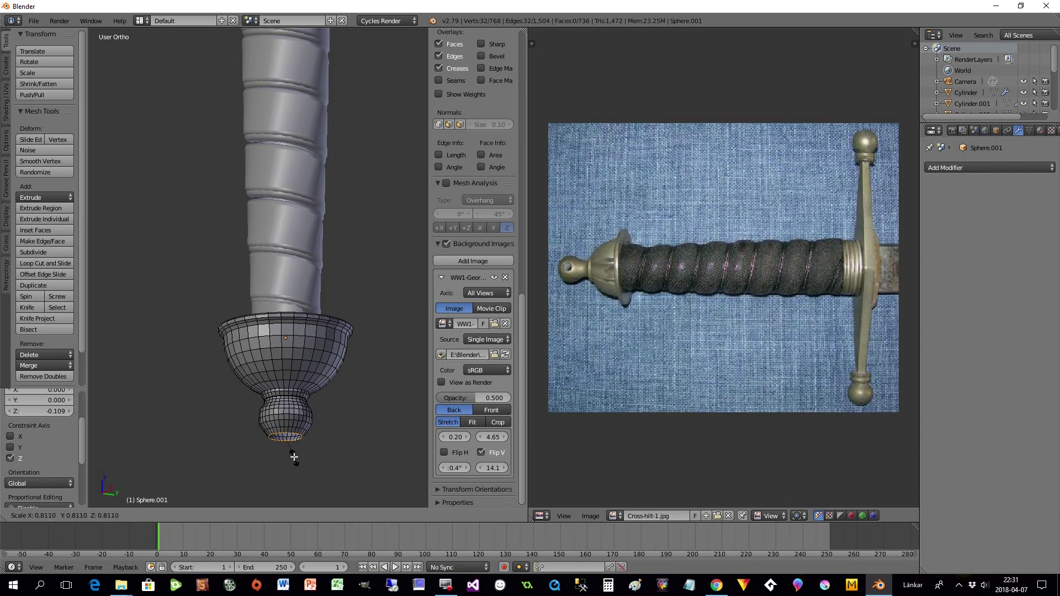
left_click(293, 451)
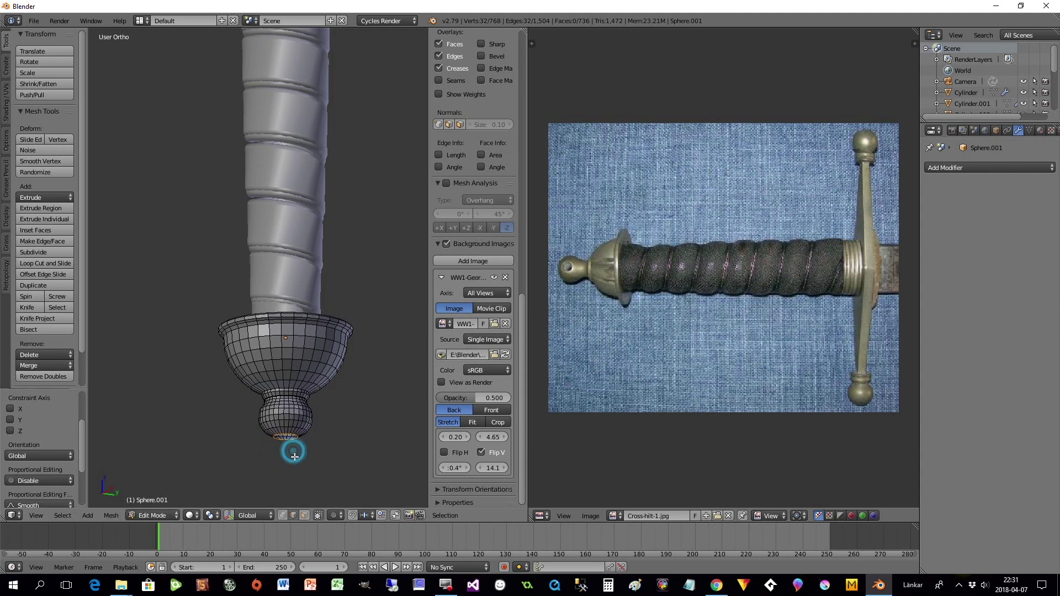
Step: Cap the knob's bottom ring with a face
mouse_move(298, 456)
middle_mouse_down()
mouse_move(291, 412)
mouse_move(303, 440)
mouse_move(290, 459)
middle_mouse_up()
key("f")
scroll(298, 452, "up", 1)
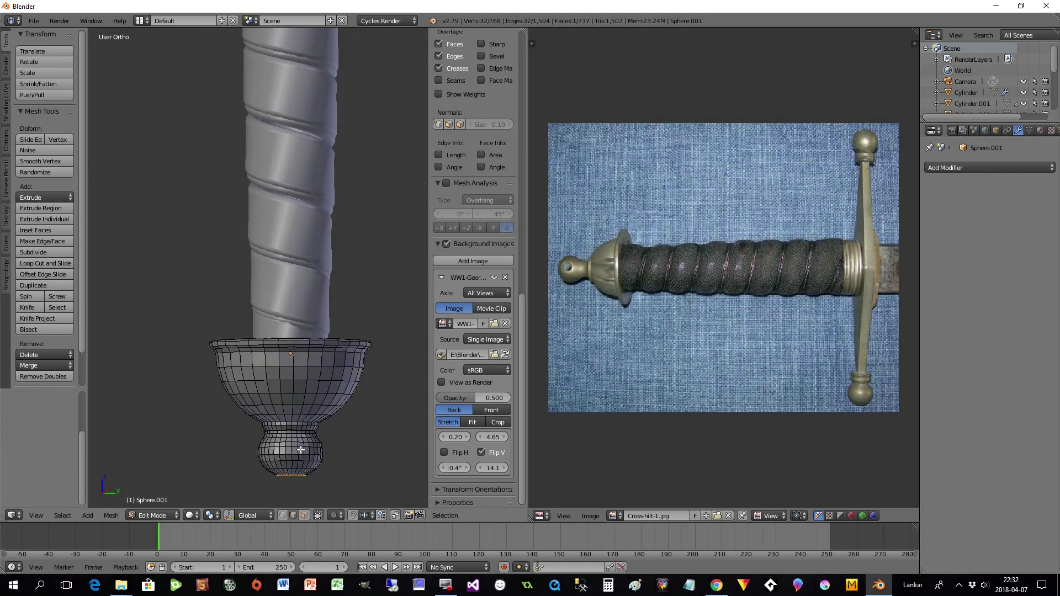
middle_click_drag(299, 424, 321, 460)
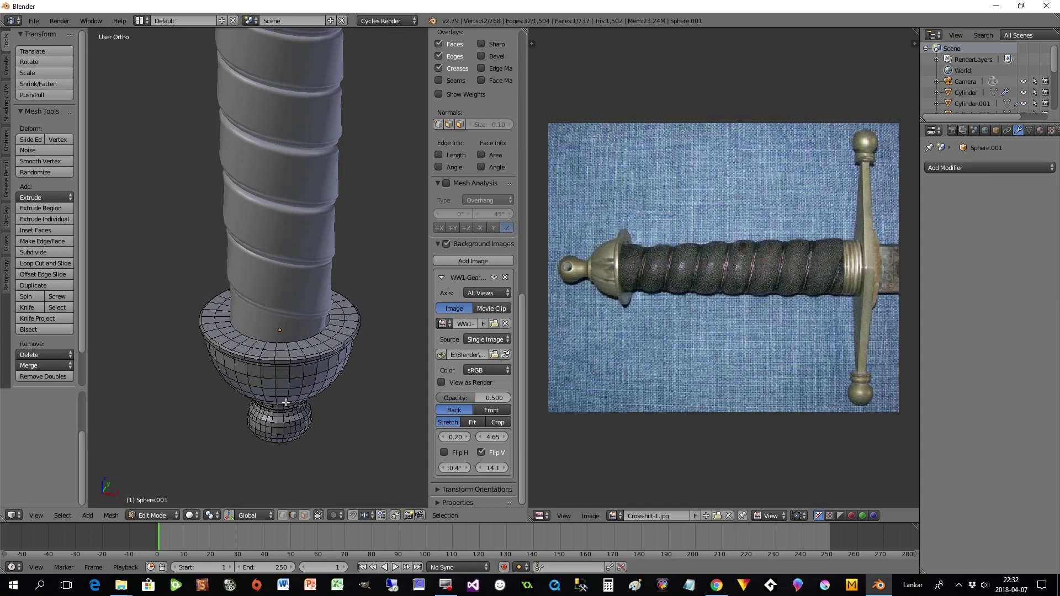
Step: Add ten vertical edge loops around the pommel cup to the selection, orbiting to reach all sides
right_click(274, 376, "alt")
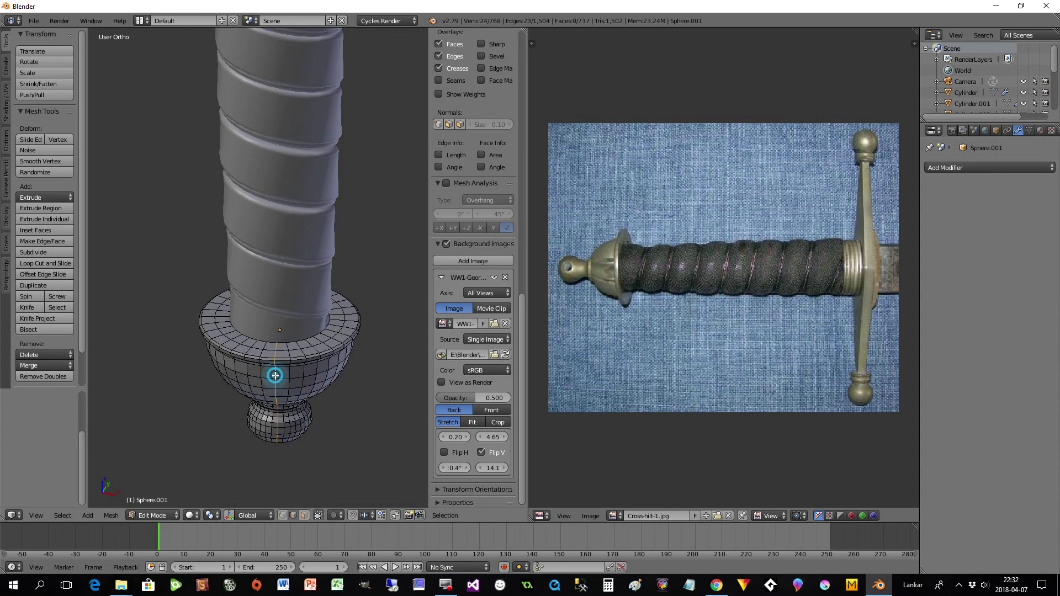
middle_click_drag(284, 440, 289, 436)
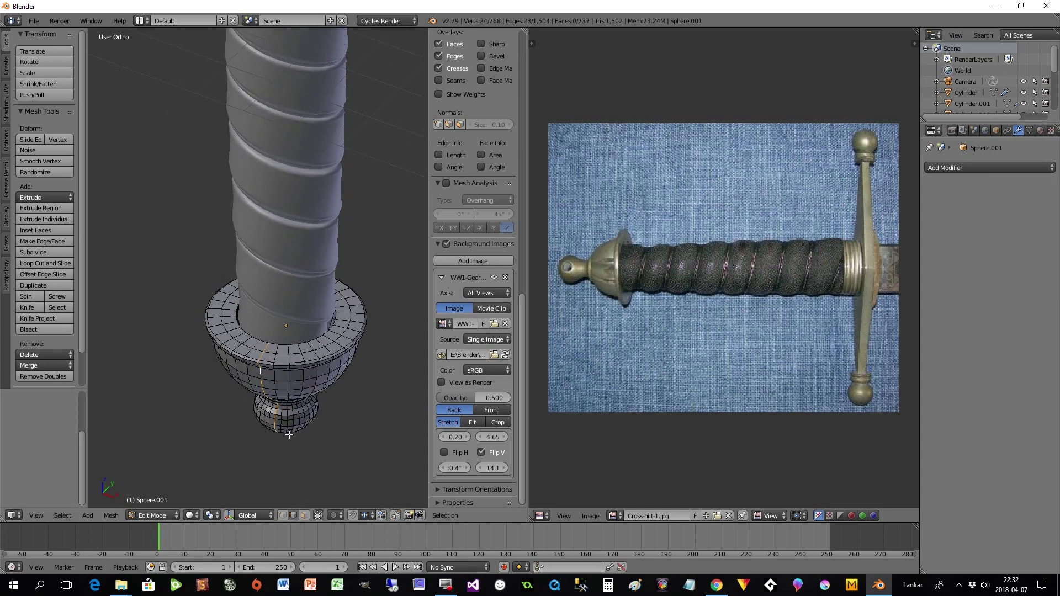
right_click(302, 354, "alt+shift")
middle_click_drag(338, 409, 252, 406)
right_click(297, 373, "alt+shift")
right_click(275, 384, "alt+shift")
right_click(243, 387, "alt+shift")
middle_click_drag(320, 424, 260, 427)
right_click(246, 385, "alt+shift")
right_click(233, 379, "alt+shift")
right_click(229, 369, "alt+shift")
right_click(236, 355, "alt+shift")
right_click(250, 340, "alt+shift")
middle_click_drag(284, 366, 250, 371)
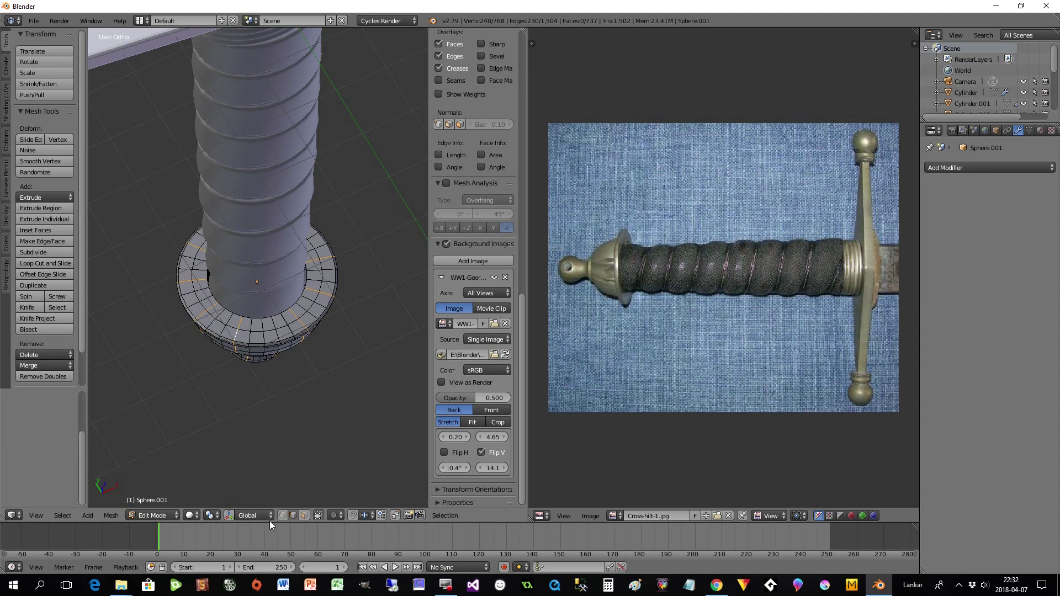
Step: Select alternating vertical face strips all around the pommel in face mode
left_click(304, 515)
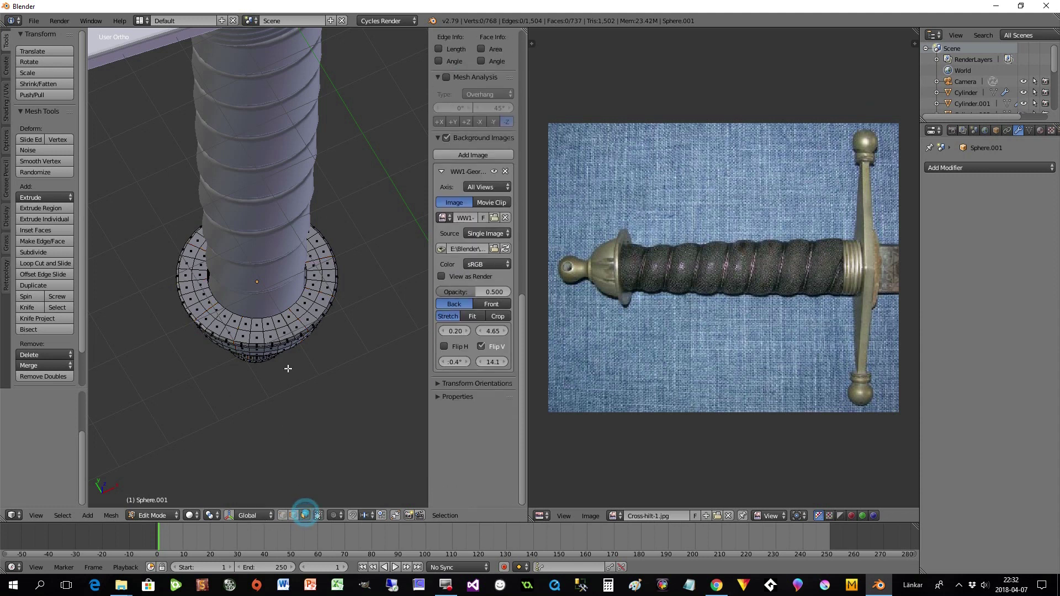
right_click(269, 338, "alt")
middle_click_drag(268, 345, 250, 350)
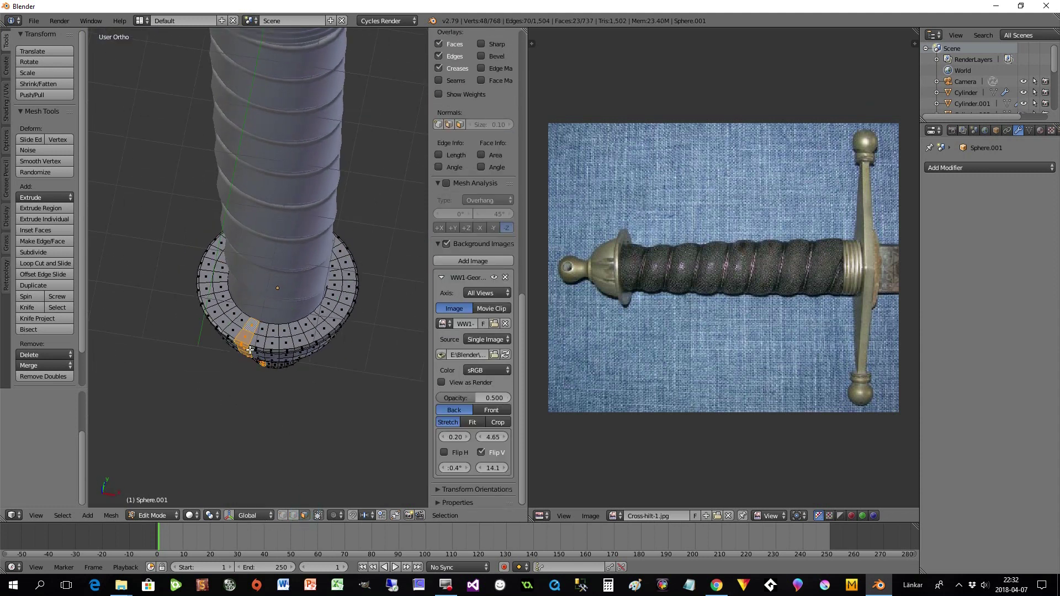
right_click(287, 336, "alt+shift")
mouse_move(287, 337)
middle_mouse_down()
mouse_move(285, 361)
mouse_move(305, 373)
mouse_move(291, 394)
mouse_move(301, 383)
mouse_move(266, 377)
mouse_move(293, 366)
mouse_move(266, 368)
mouse_move(270, 348)
middle_mouse_up()
right_click(295, 349, "alt+shift")
right_click(305, 375, "alt+shift")
right_click(303, 380, "alt+shift")
right_click(294, 379, "alt+shift")
right_click(277, 371, "alt+shift")
right_click(267, 356, "alt+shift")
right_click(267, 340, "alt+shift")
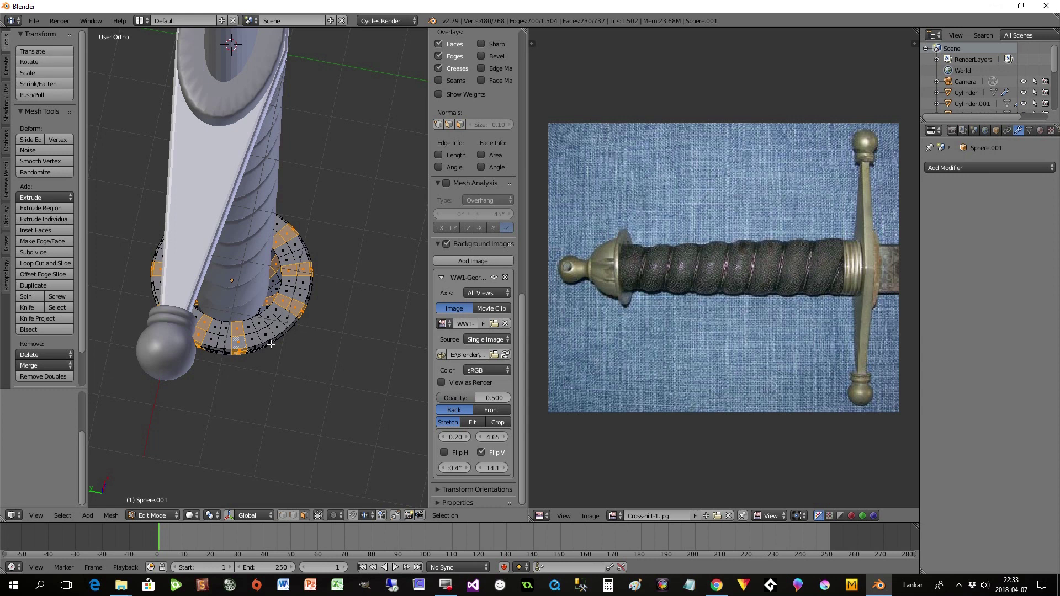
middle_click_drag(275, 343, 286, 277)
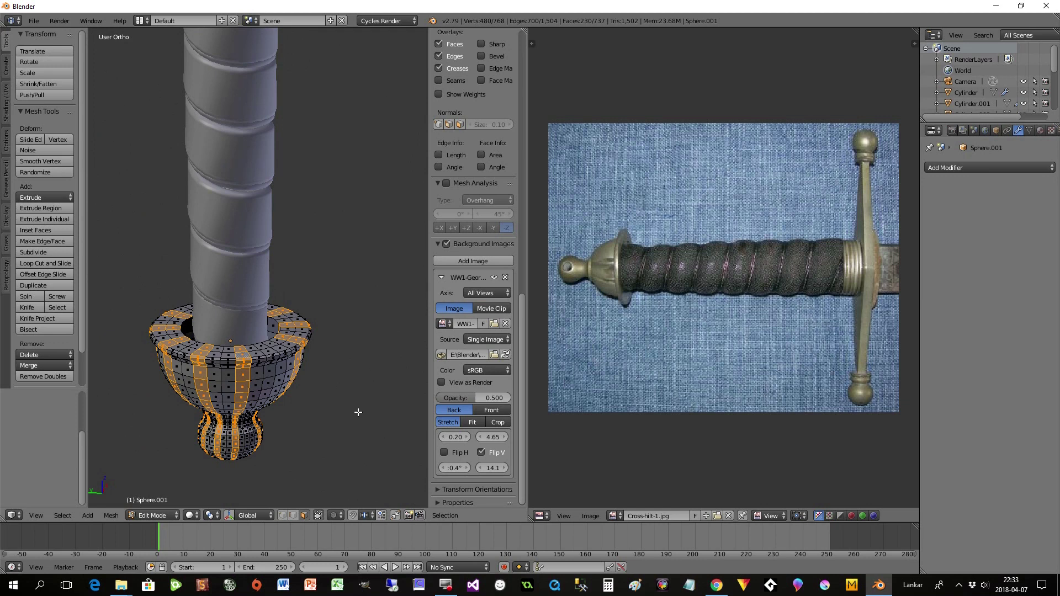
Step: Scale the selected strips inward to about 0.89 and return to Object Mode
key("s")
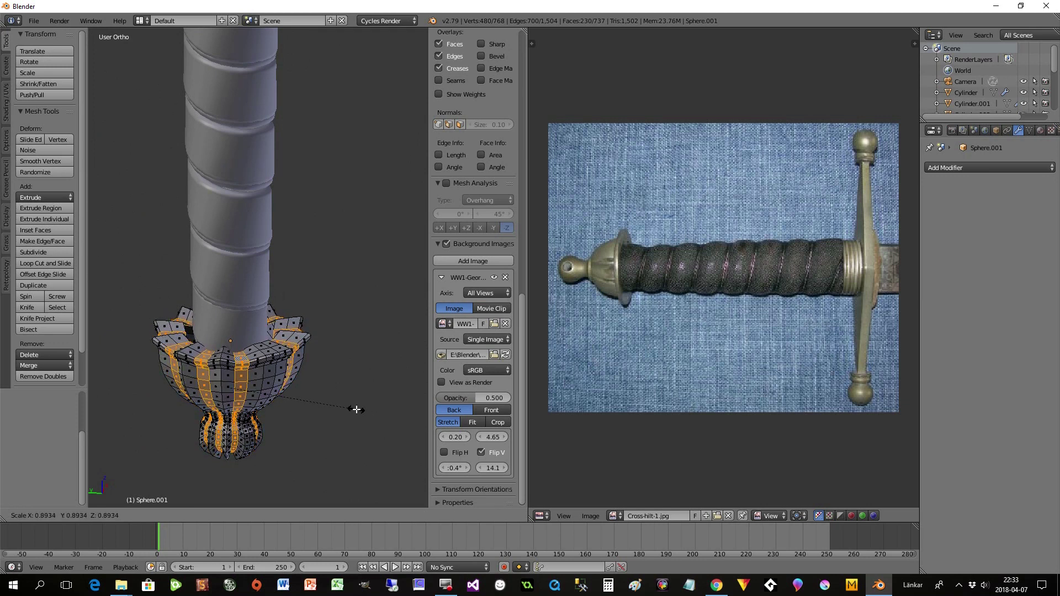
left_click(356, 409)
middle_click_drag(357, 414, 121, 413)
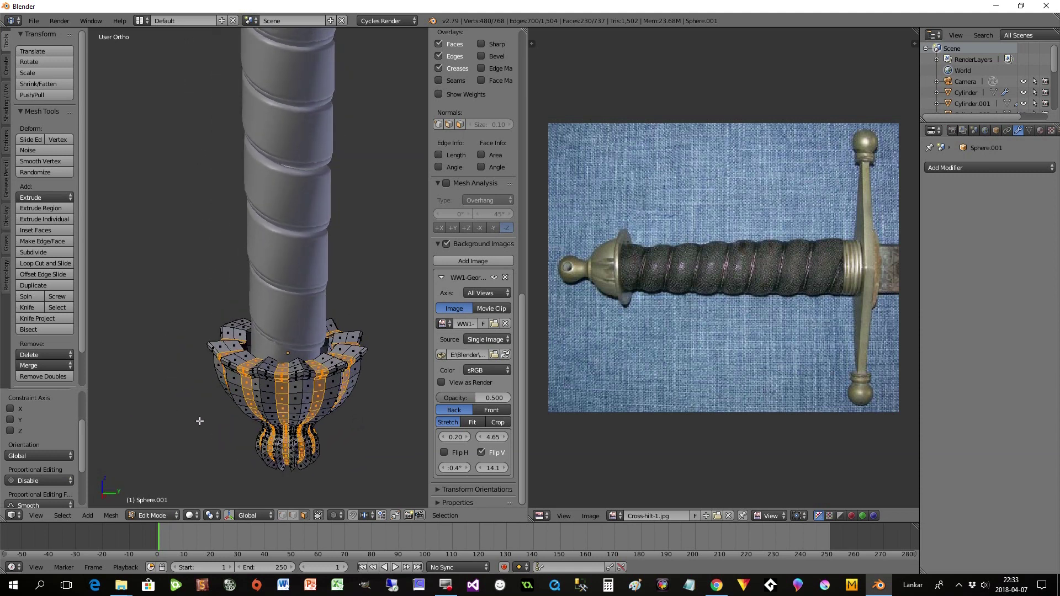
key("Tab")
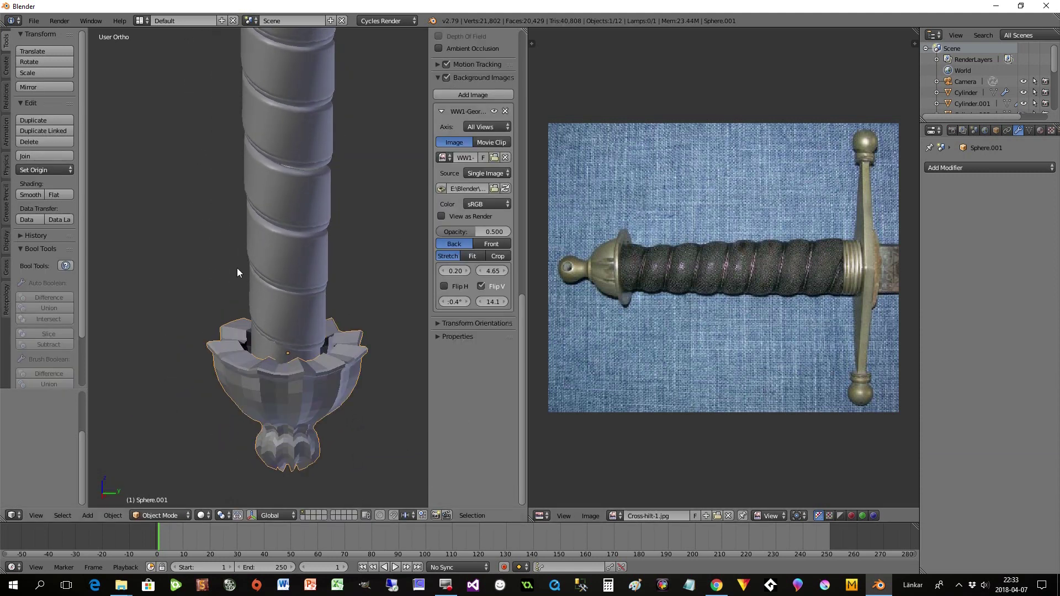
Step: Add a Subdivision Surface modifier with viewport level 2 to the pommel and shade it smooth
left_click(930, 168)
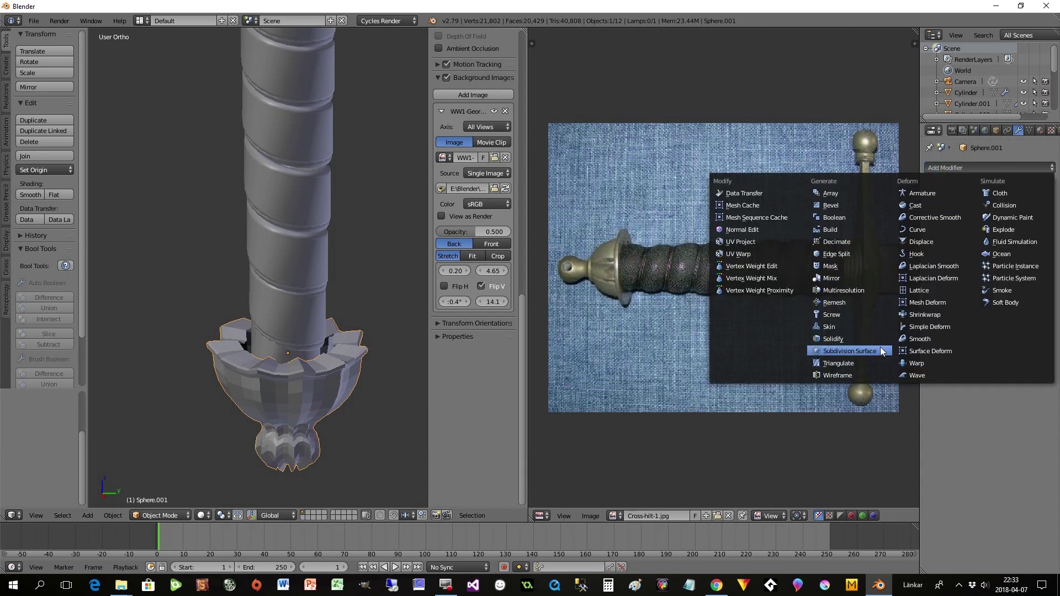
left_click(861, 352)
left_click(983, 240)
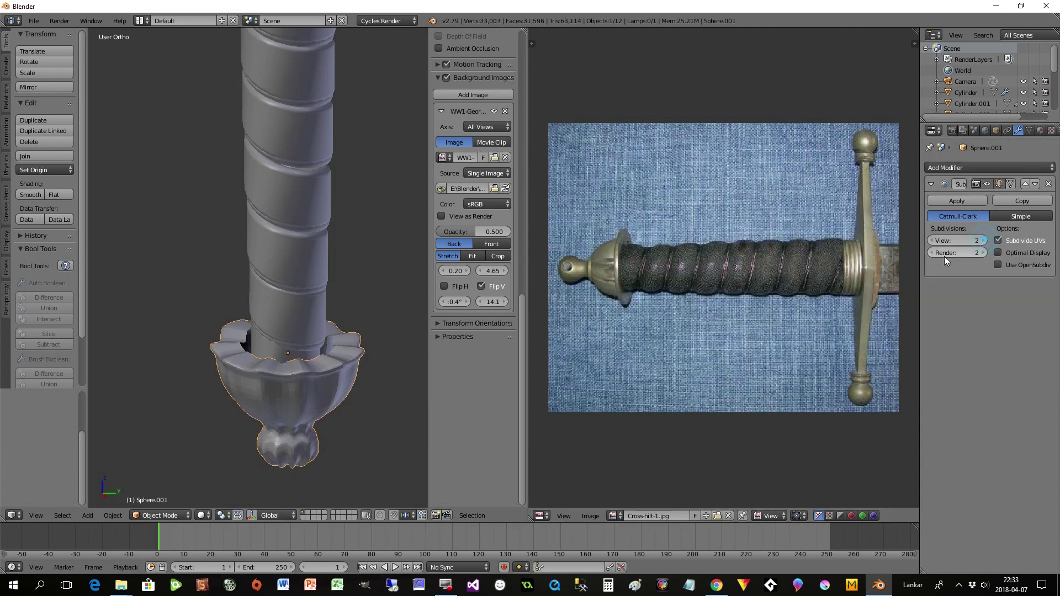
left_click(30, 194)
Step: Squash the pommel along Y to about 0.81 and apply its scale
mouse_move(306, 383)
middle_mouse_down()
mouse_move(101, 343)
mouse_move(101, 239)
mouse_move(150, 220)
mouse_move(228, 276)
mouse_move(363, 270)
mouse_move(329, 380)
mouse_move(300, 396)
middle_mouse_up()
scroll(294, 327, "down", 4)
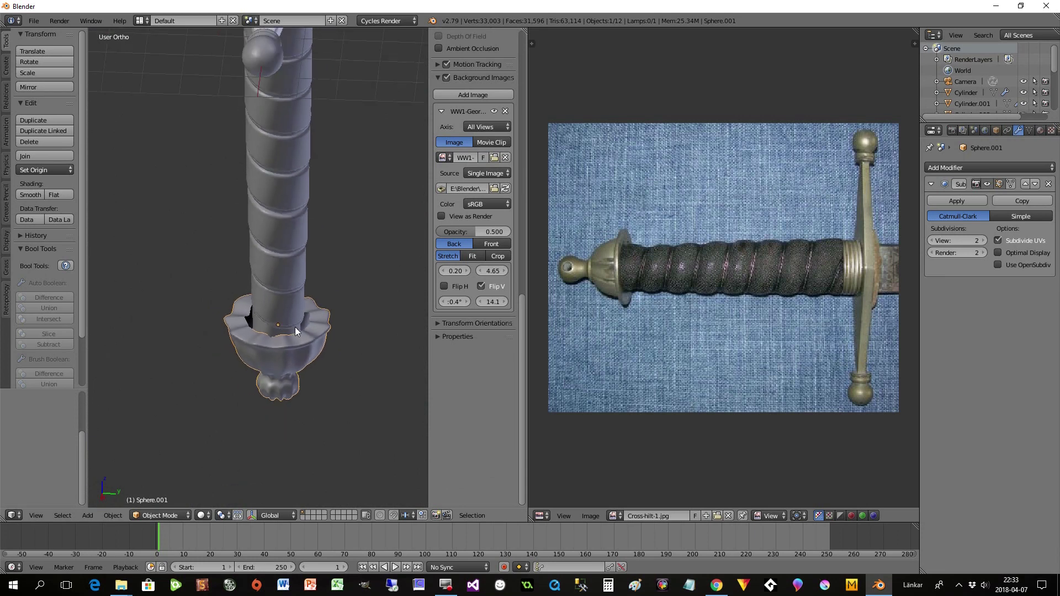
middle_click_drag(300, 327, 297, 326)
key("s")
key("y")
left_click(282, 362)
middle_click_drag(283, 362, 416, 347)
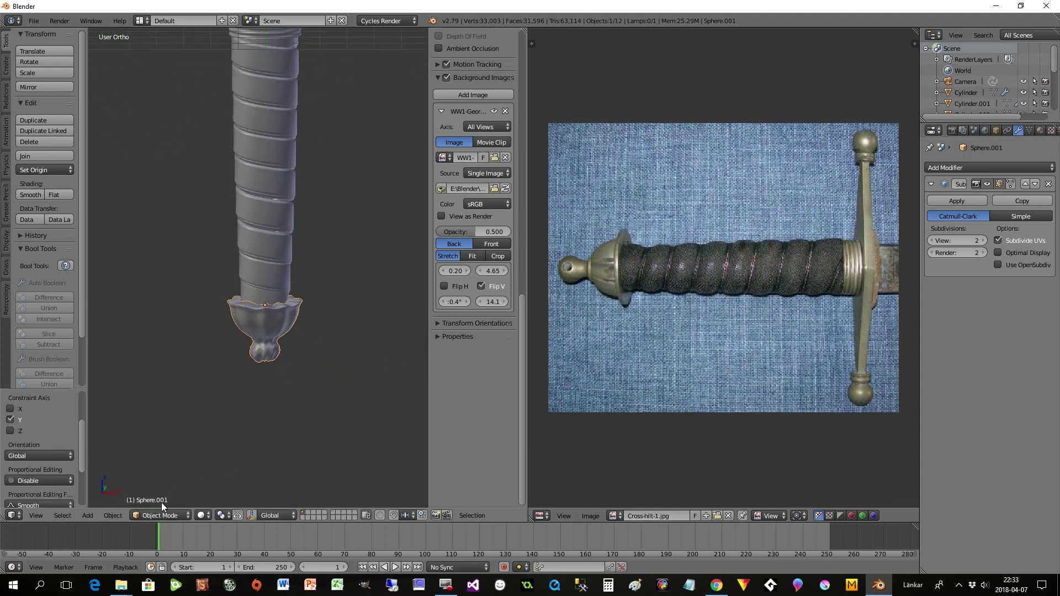
left_click(119, 515)
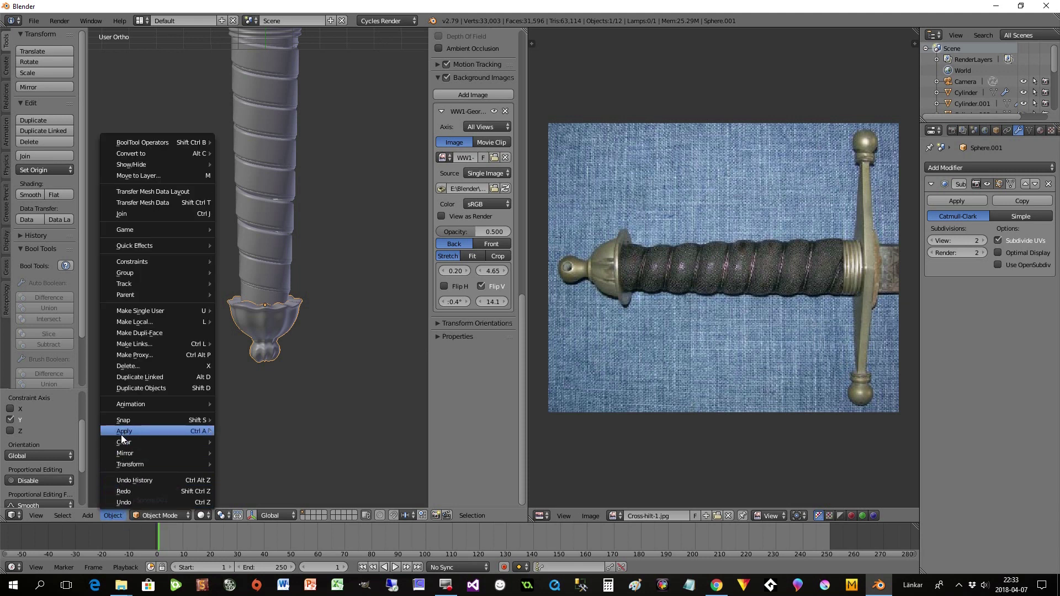
mouse_move(211, 432)
left_click(251, 322)
Step: Load the ww1-canadian engraved sword photo as the Image Editor reference, viewing the sword from the front
scroll(289, 310, "down", 5)
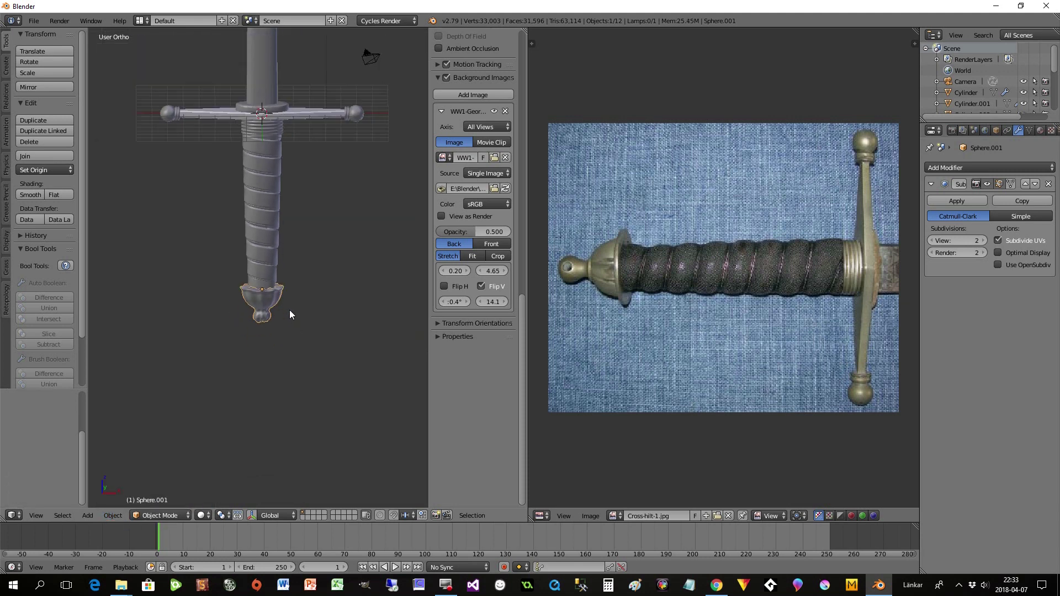
middle_click_drag(295, 300, 145, 471, "shift")
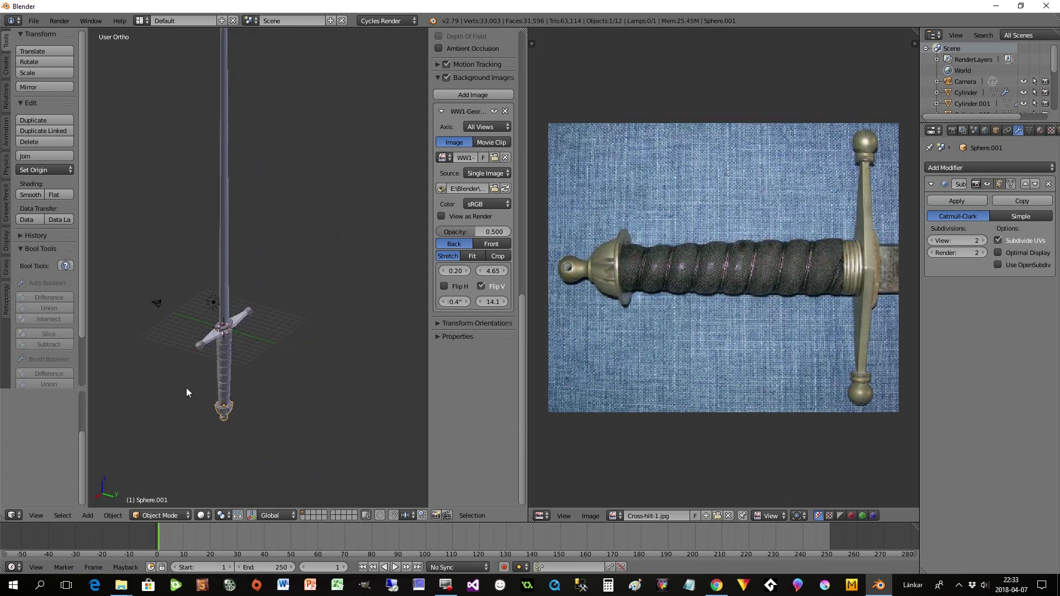
middle_click_drag(221, 303, 293, 353)
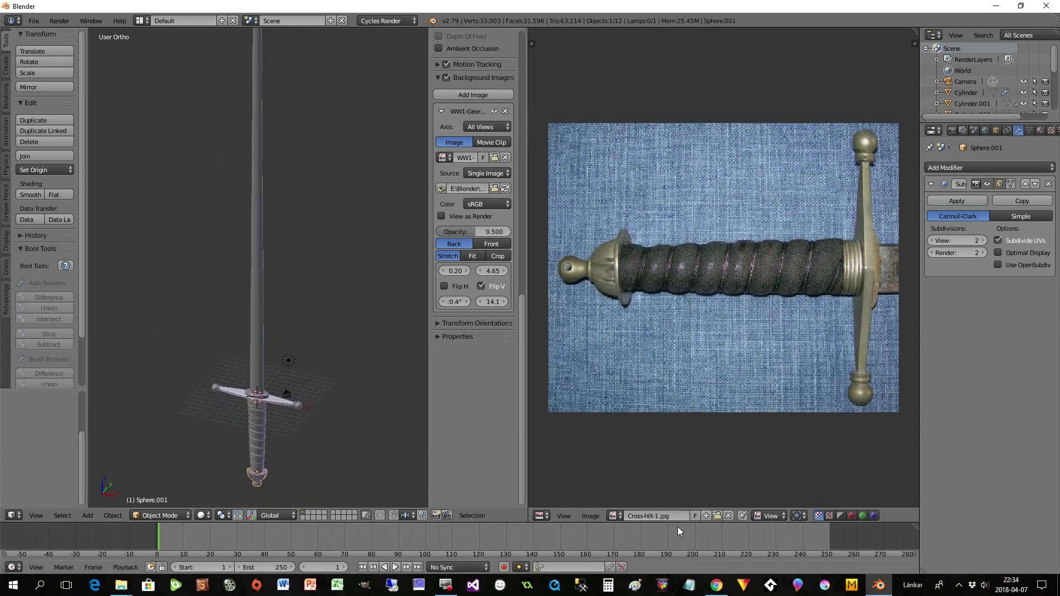
left_click(717, 516)
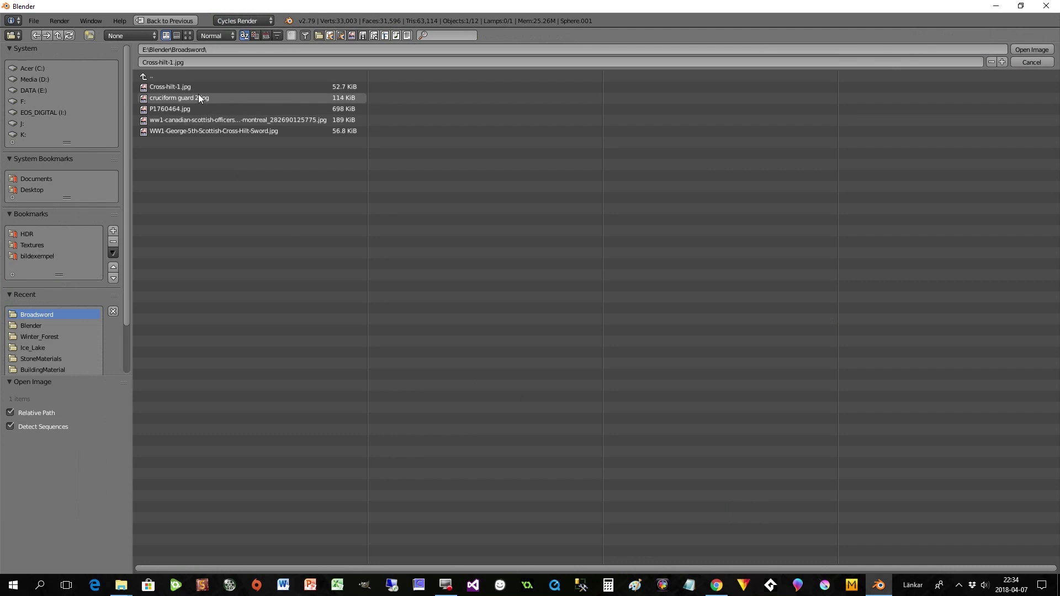
left_click(187, 35)
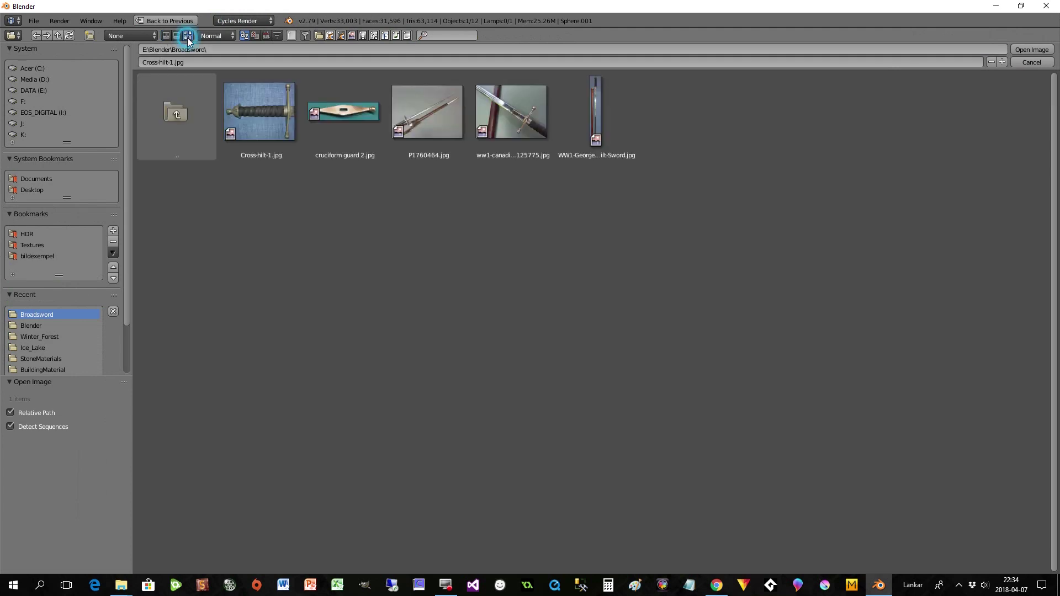
double_click(505, 115)
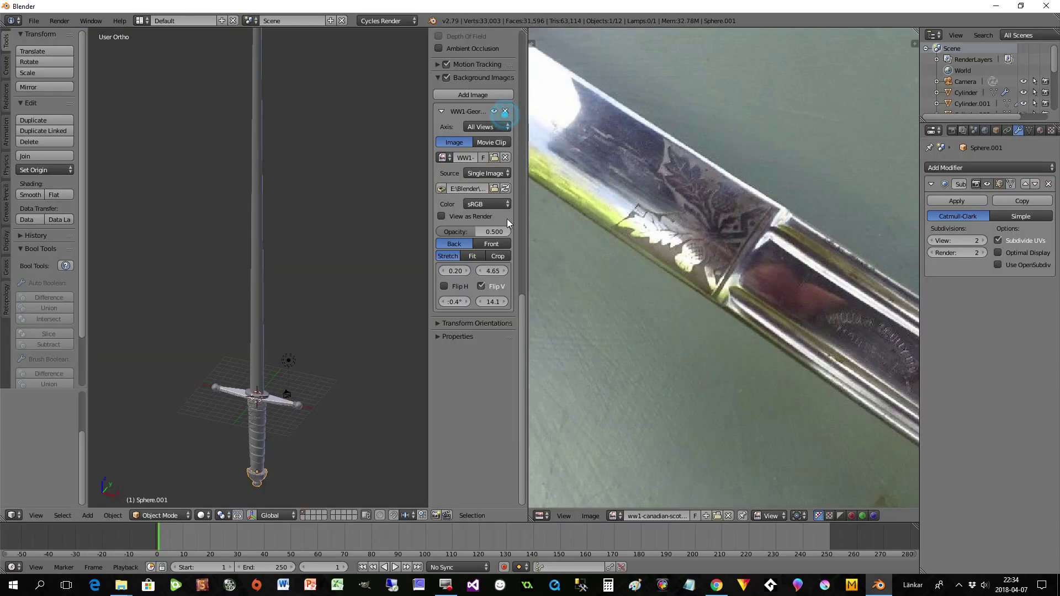
scroll(777, 351, "down", 5)
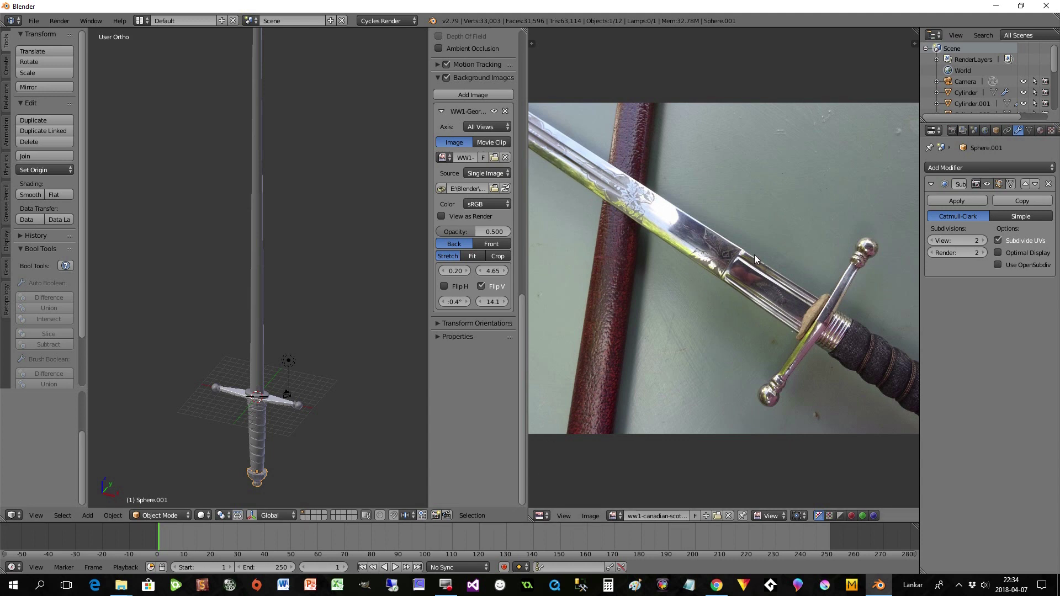
middle_click_drag(302, 425, 366, 438)
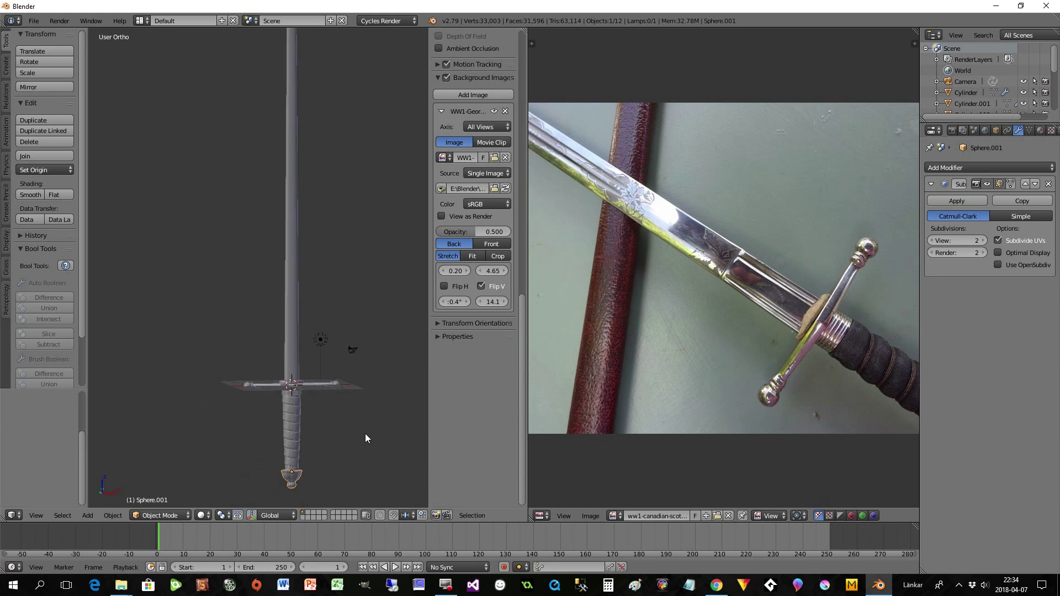
middle_click_drag(338, 473, 326, 467)
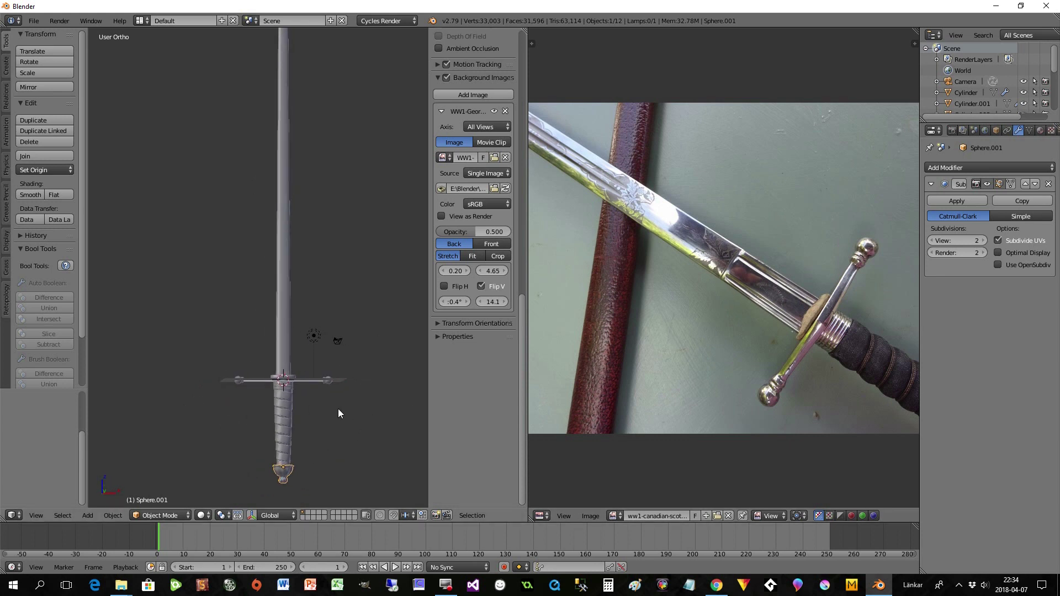
scroll(313, 376, "up", 1)
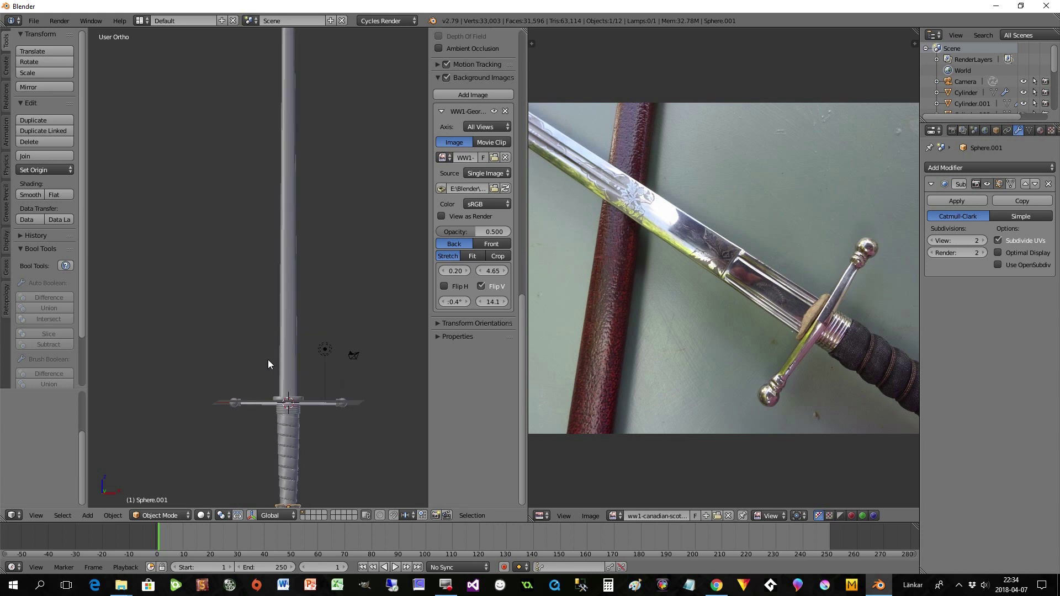
Step: Enter edit mode on the blade and cut a first edge loop across it
right_click(287, 344)
key("Tab")
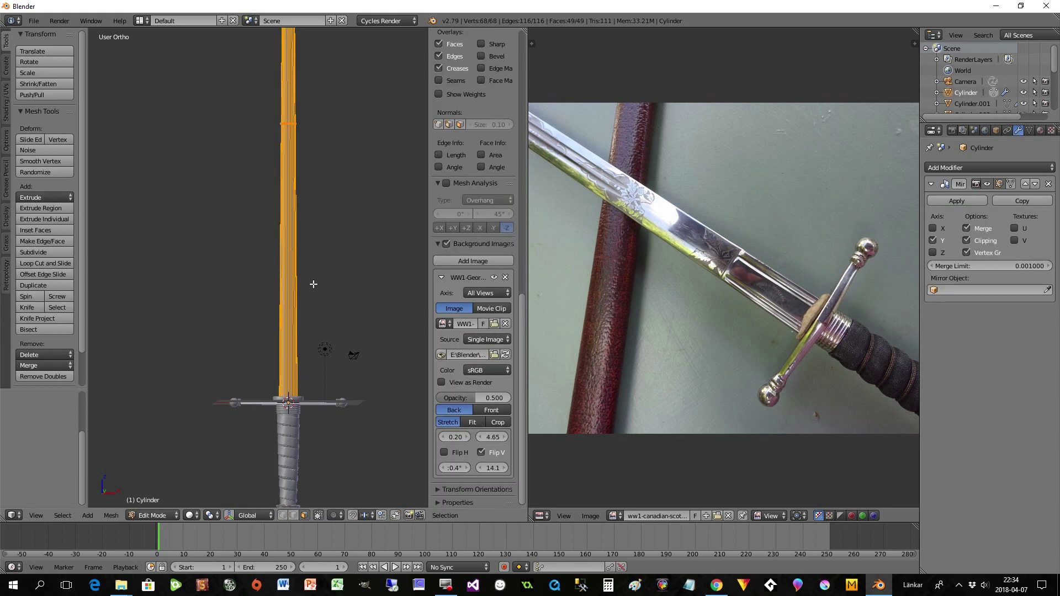
key("a")
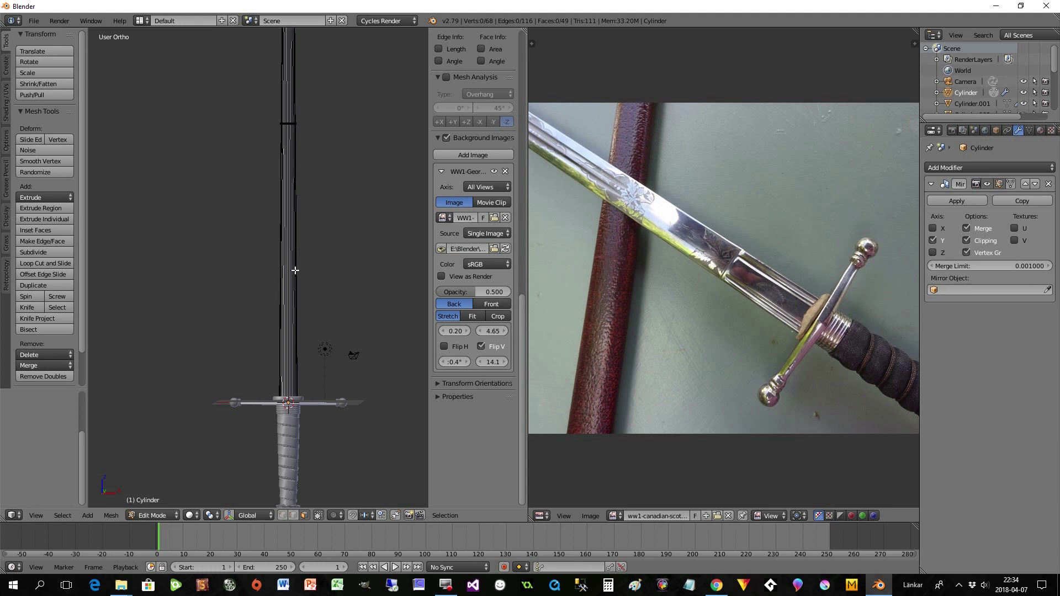
scroll(275, 248, "down", 1)
key("ctrl+r")
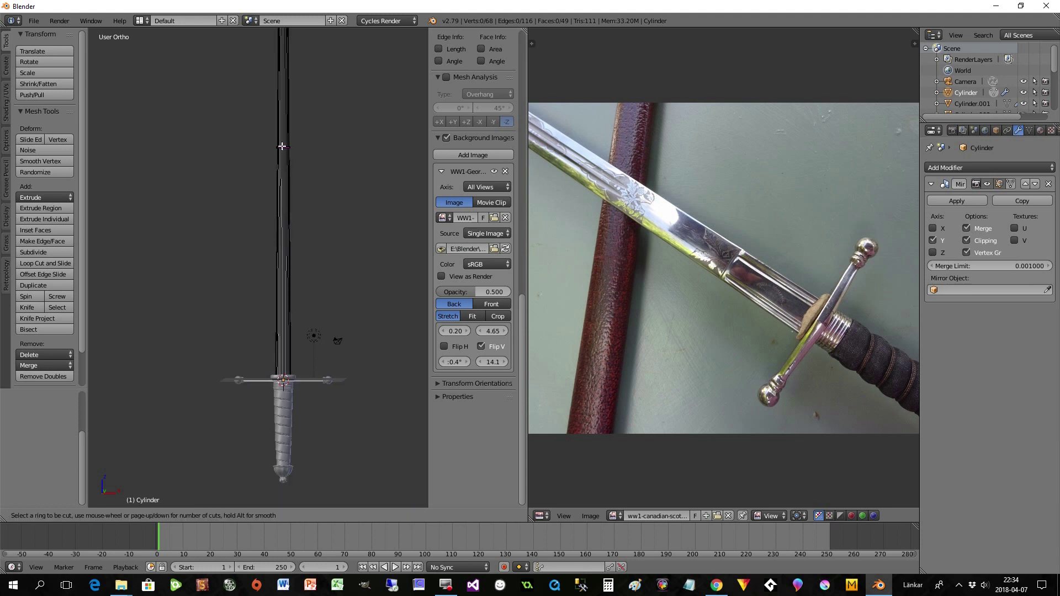
left_click(281, 146)
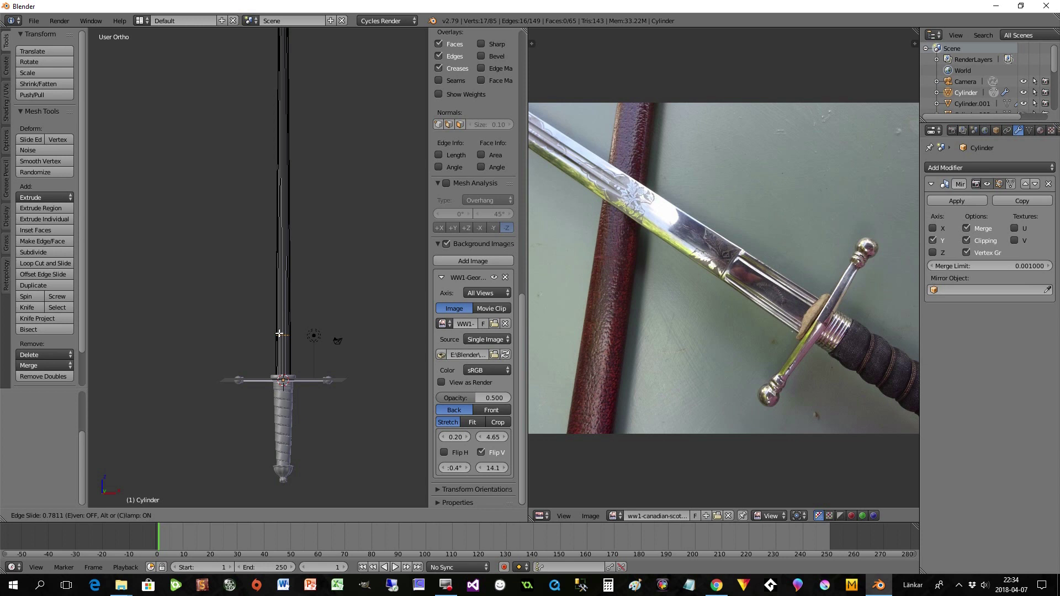
left_click(279, 334)
Step: Cut a second edge loop and slide it into place near the crossguard
scroll(275, 351, "up", 2)
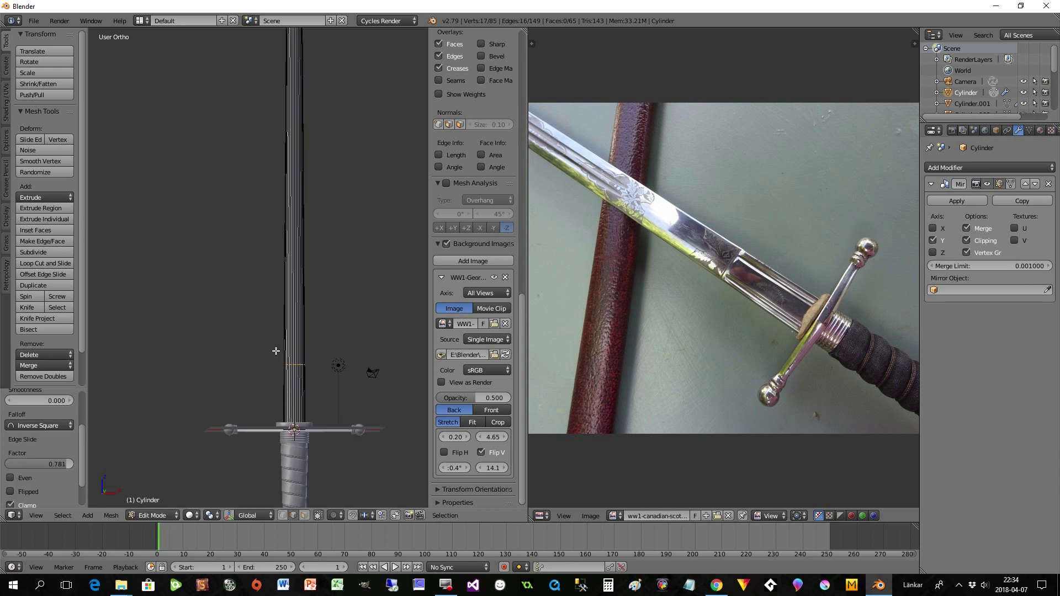
scroll(241, 258, "up", 3)
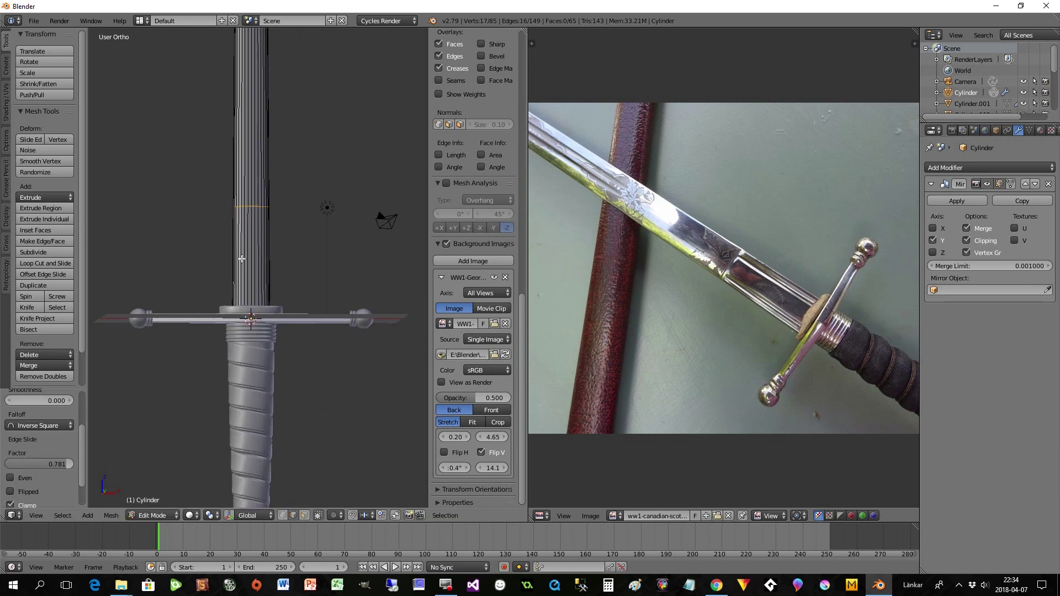
key("ctrl+r")
left_click(218, 240)
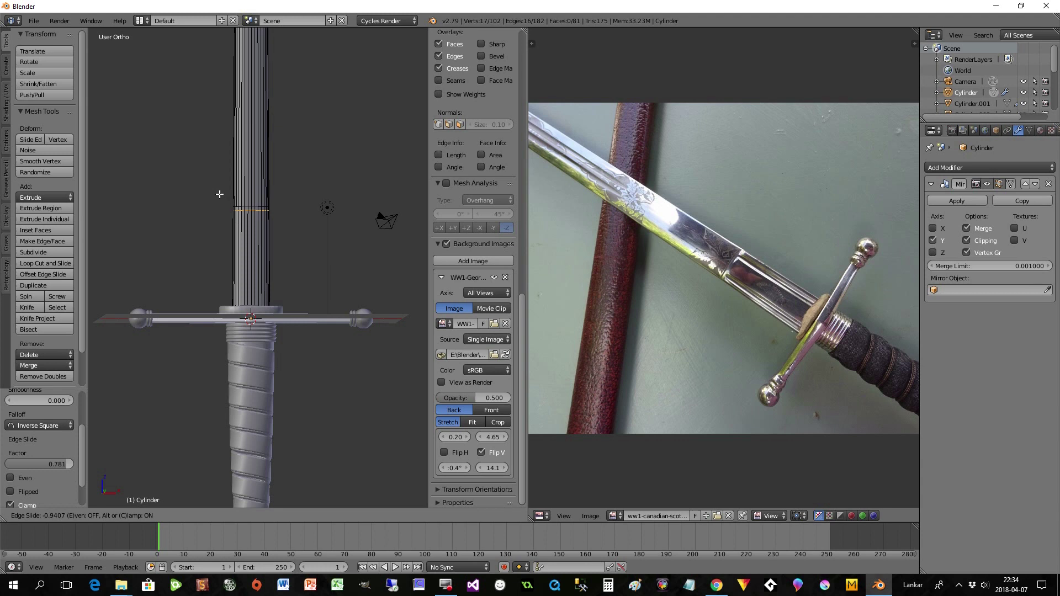
left_click(218, 194)
Step: In face select mode, select the ring of faces near the blade's top
scroll(238, 243, "up", 1)
scroll(238, 242, "up", 1)
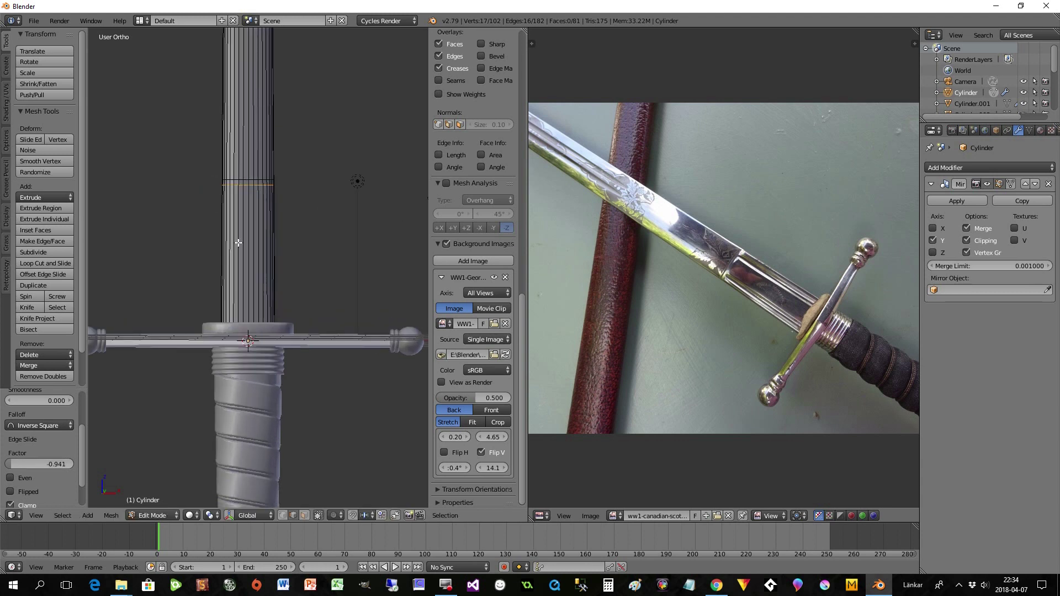
scroll(251, 217, "up", 1)
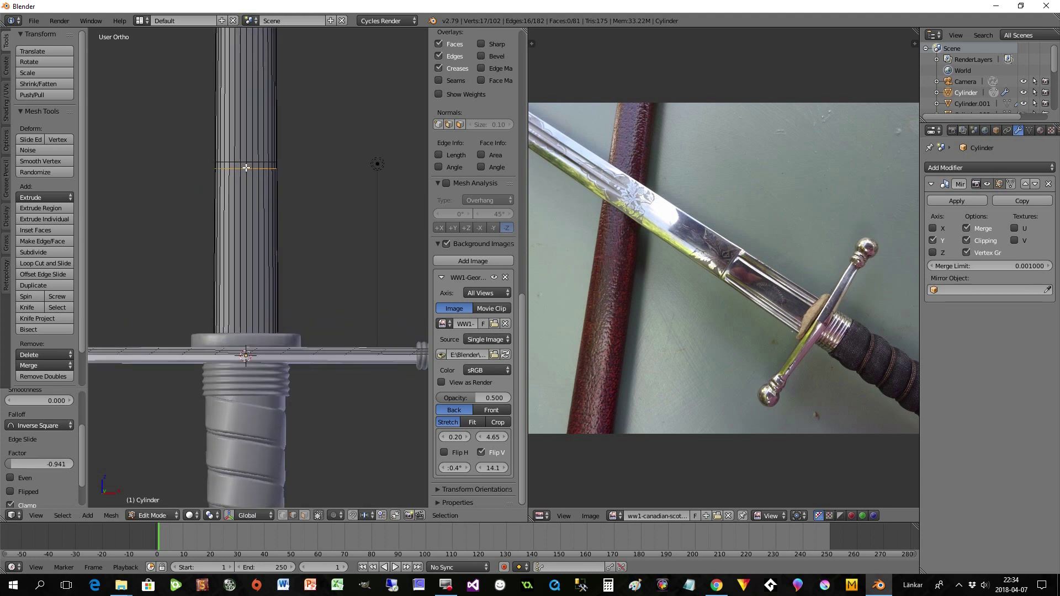
left_click(304, 515)
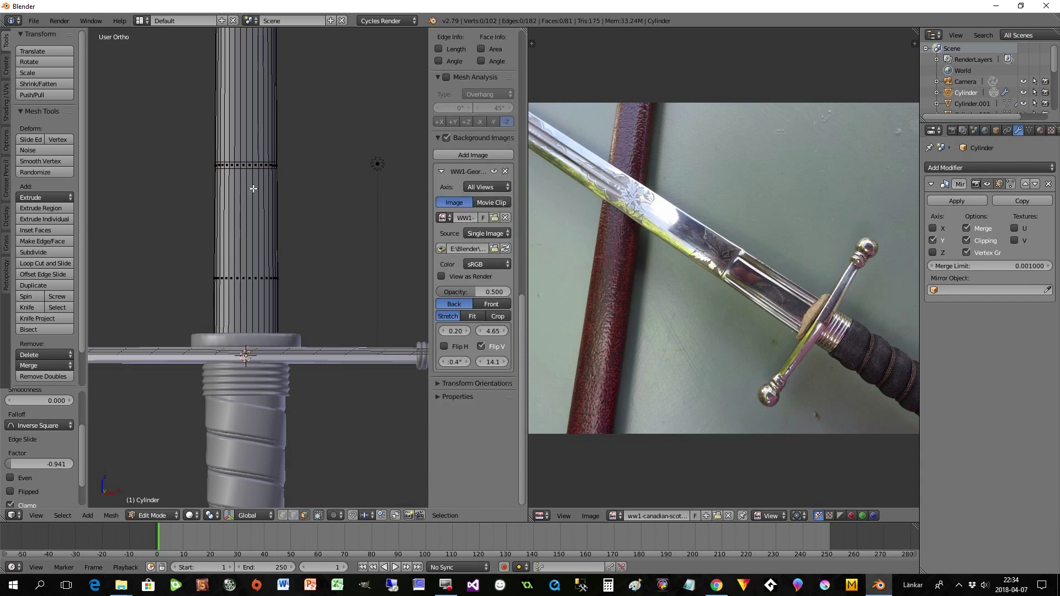
left_click(252, 166, "alt")
Step: Inset the face ring by 0.0679, scale it inward to about 0.94, then deselect all
scroll(337, 229, "up", 1)
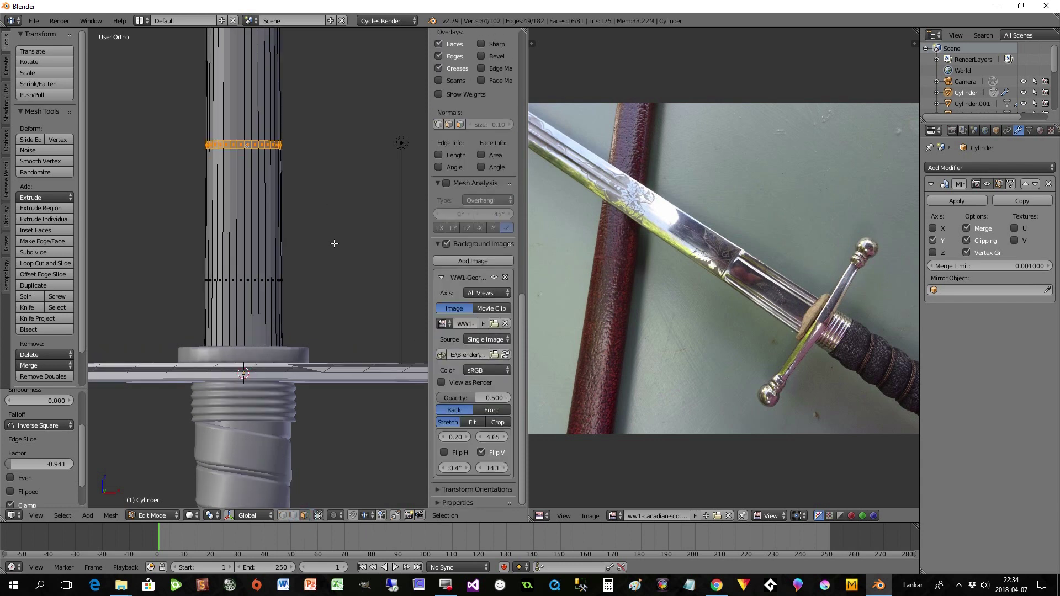
key("i")
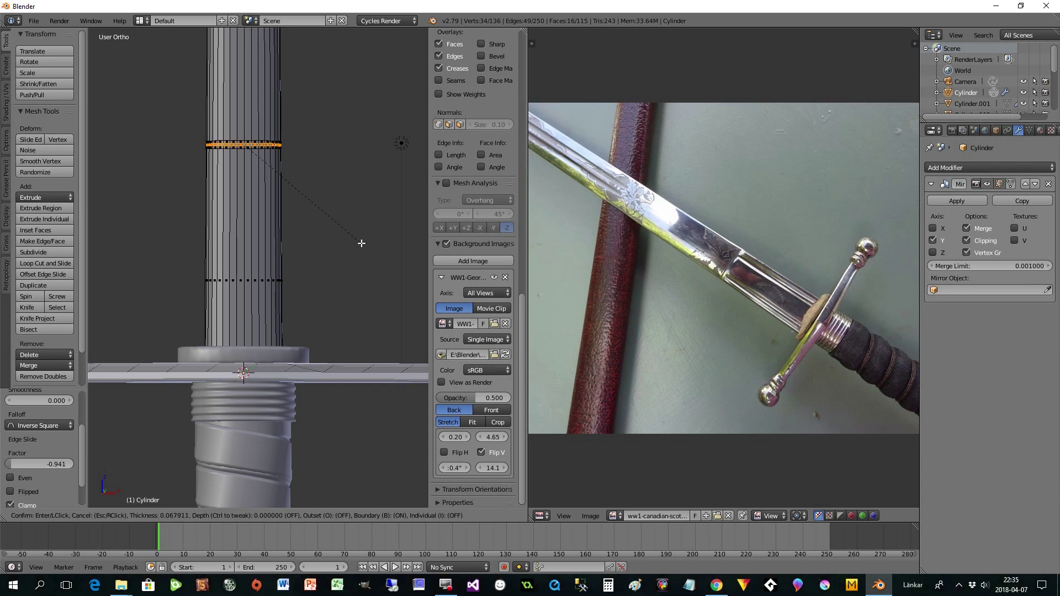
left_click(361, 243)
key("s")
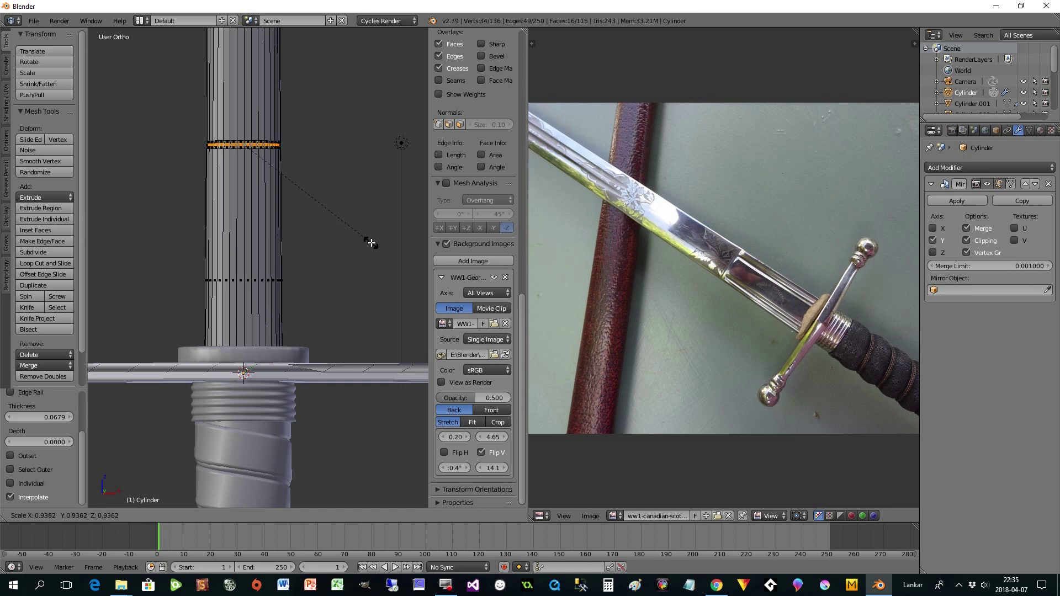
left_click(370, 243)
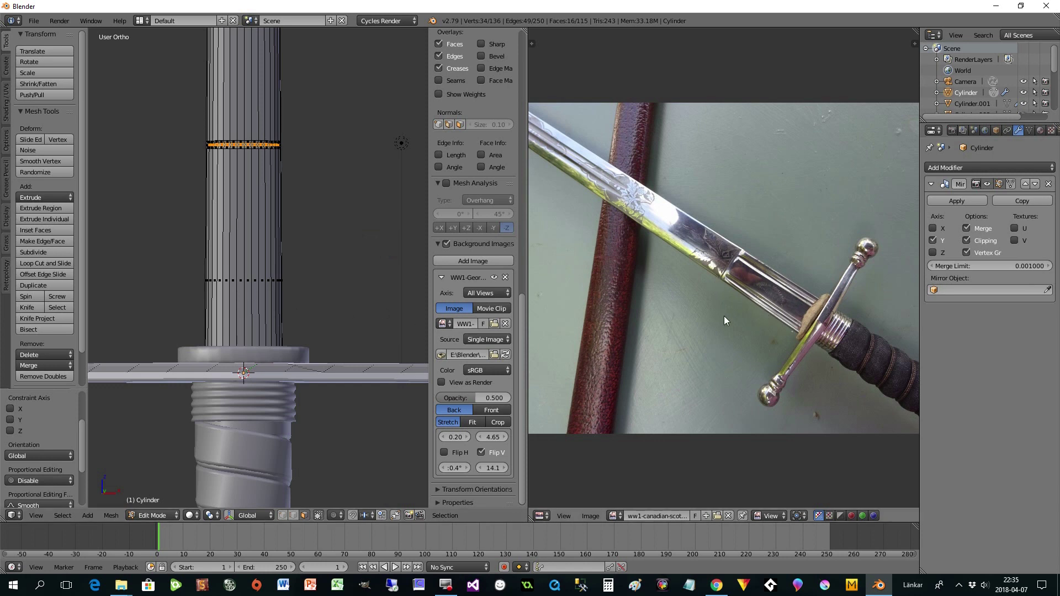
middle_click_drag(303, 256, 296, 252, "shift")
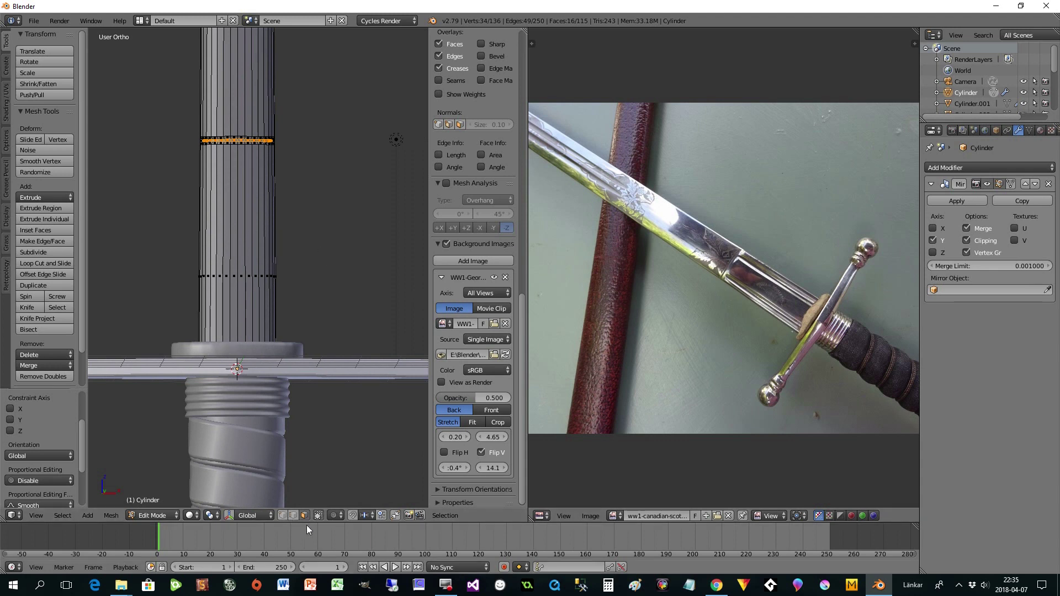
key("a")
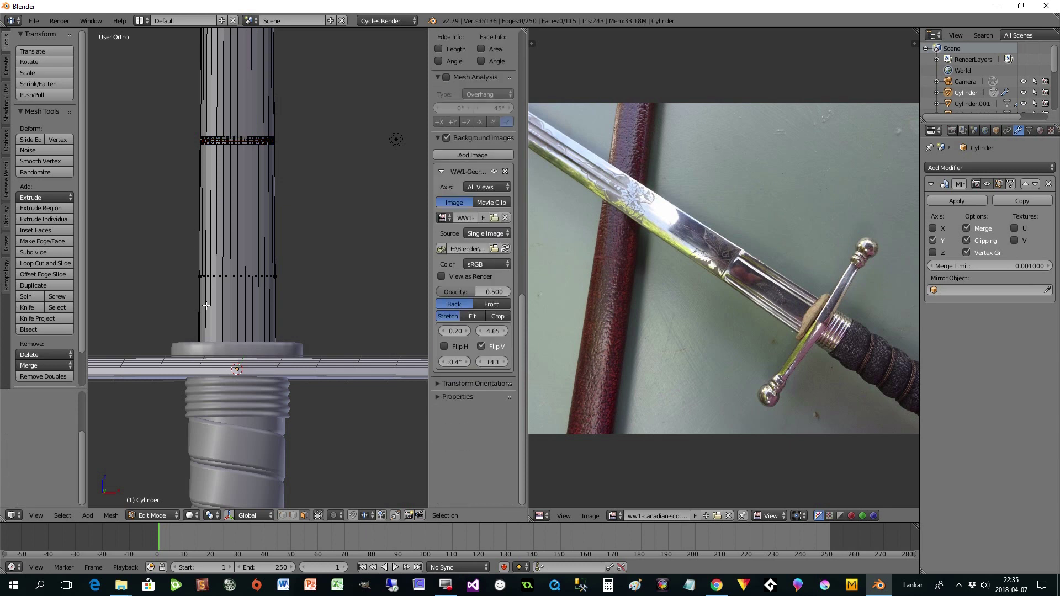
left_click(35, 515)
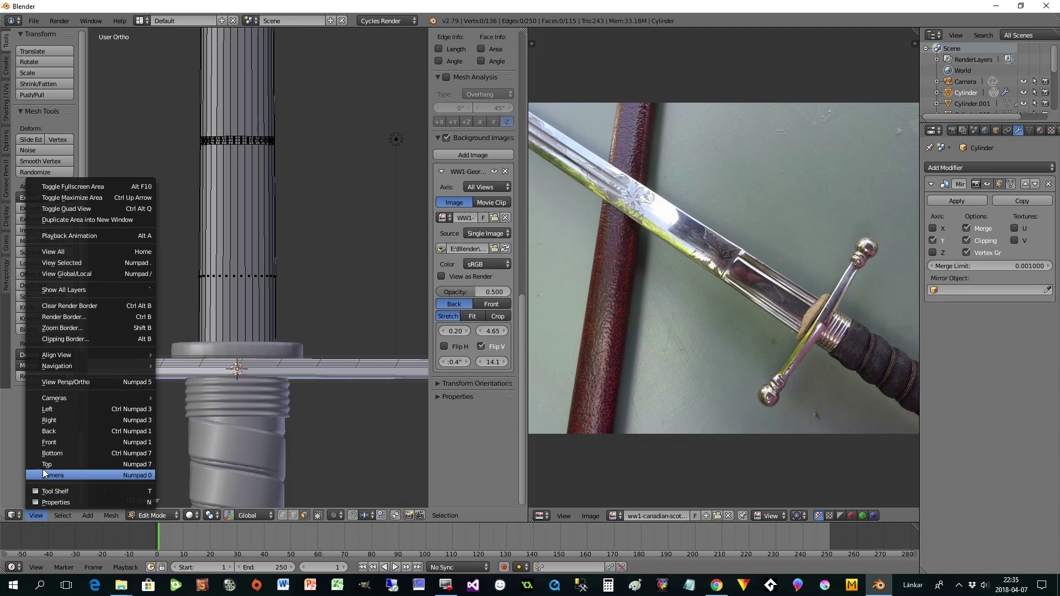
Step: Box-select the lower blade faces in Front view
left_click(50, 442)
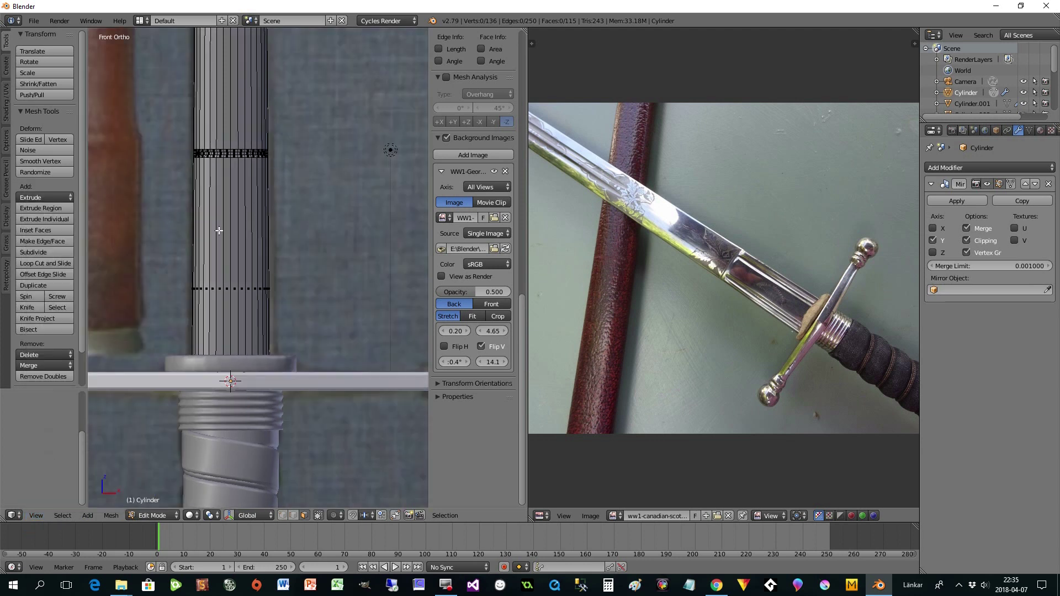
right_click(173, 160)
left_click_drag(173, 160, 333, 347)
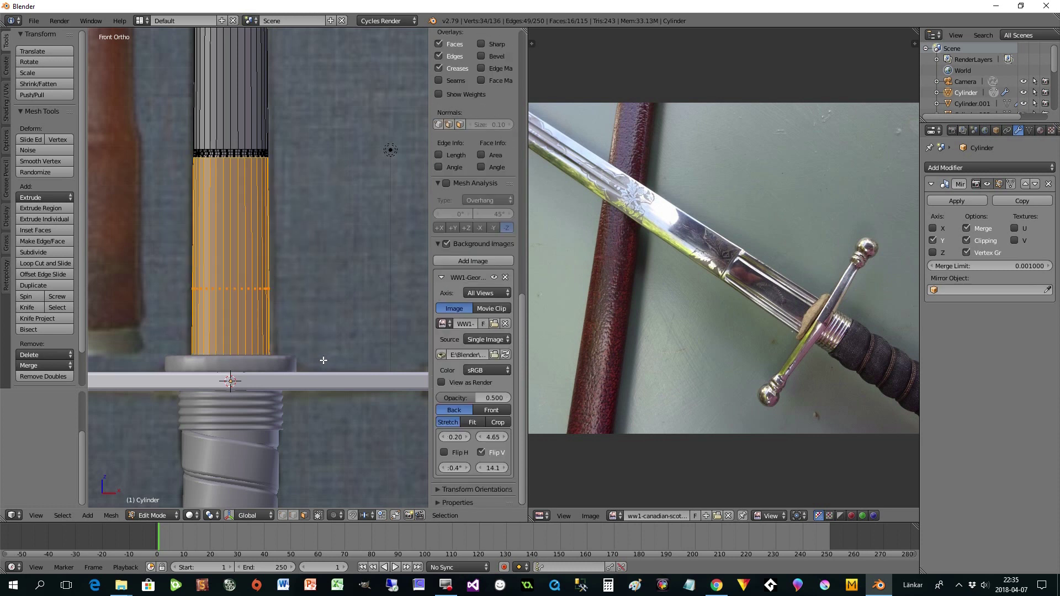
Step: Flatten the selected lower blade faces to zero depth along Y
middle_click_drag(293, 423, 328, 483)
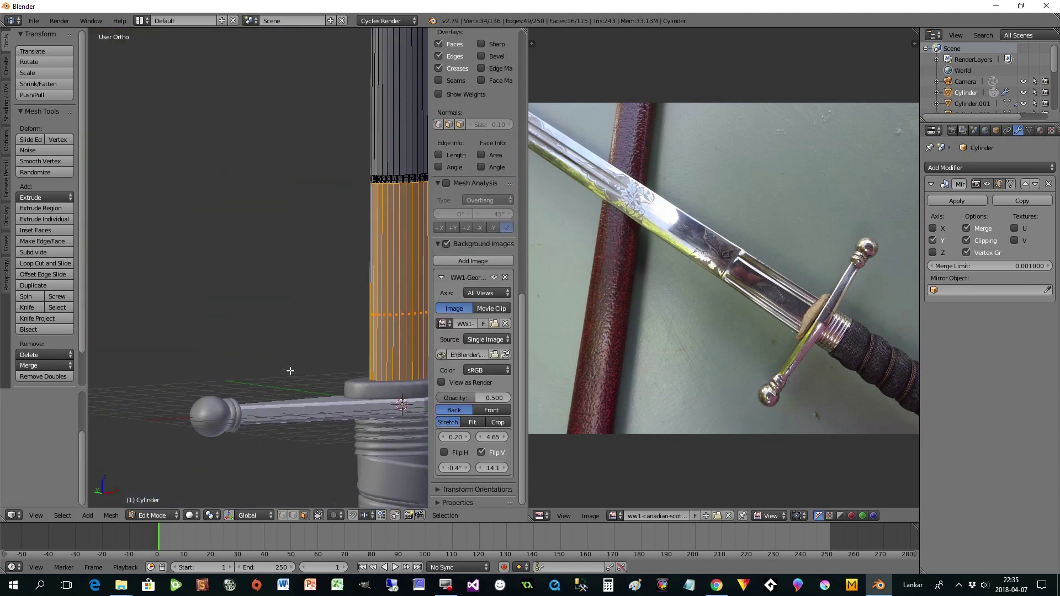
scroll(289, 368, "down", 3)
mouse_move(289, 378)
middle_mouse_down()
mouse_move(305, 393)
mouse_move(296, 392)
middle_mouse_up()
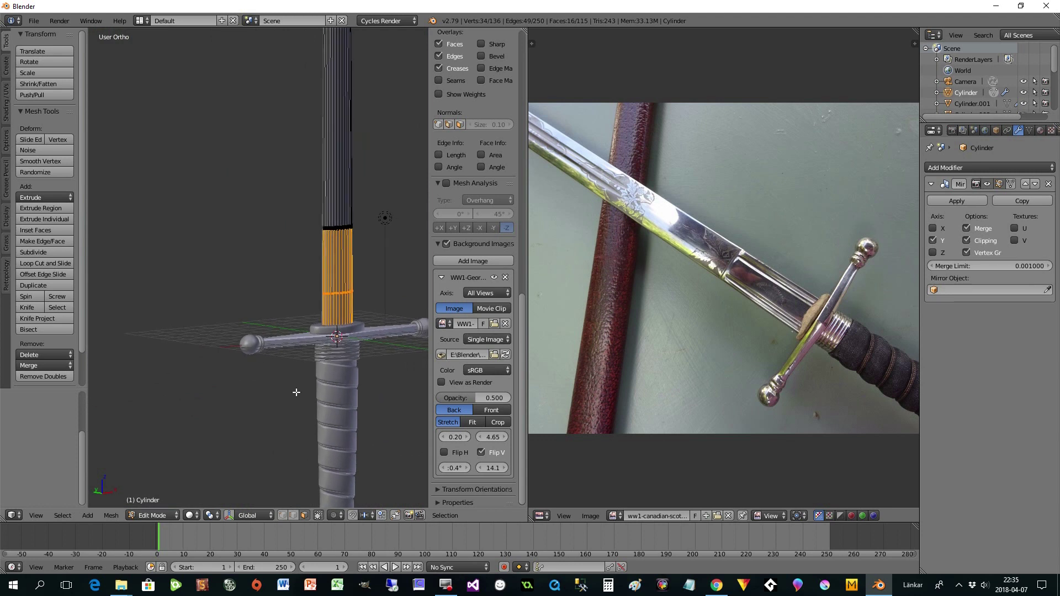
key("g")
key("y")
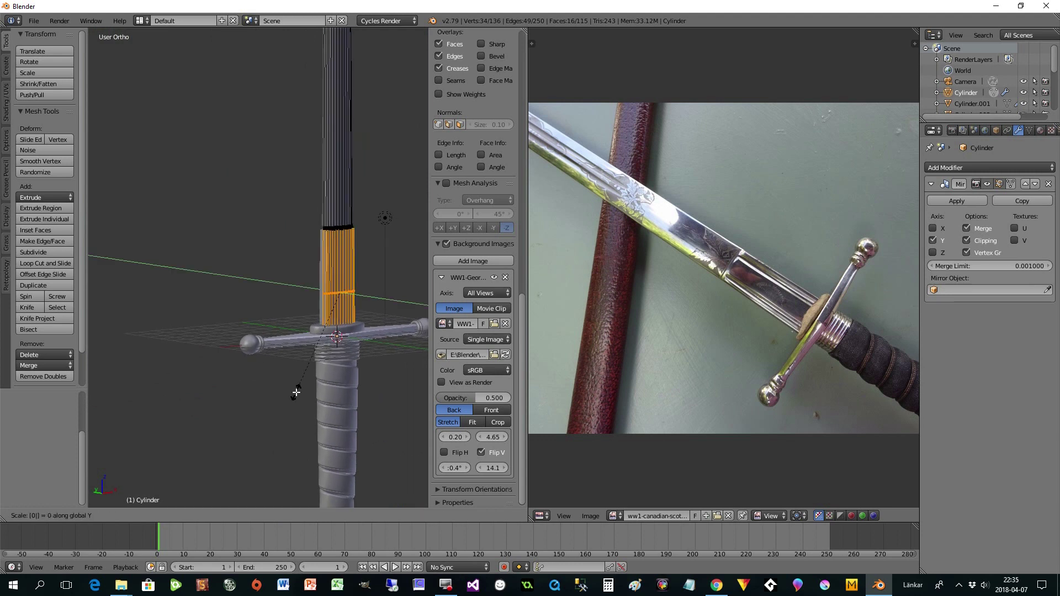
left_click(297, 392)
Step: Inspect the flattened blade from several angles and deselect all faces
middle_click_drag(368, 326, 232, 320)
scroll(289, 313, "up", 4)
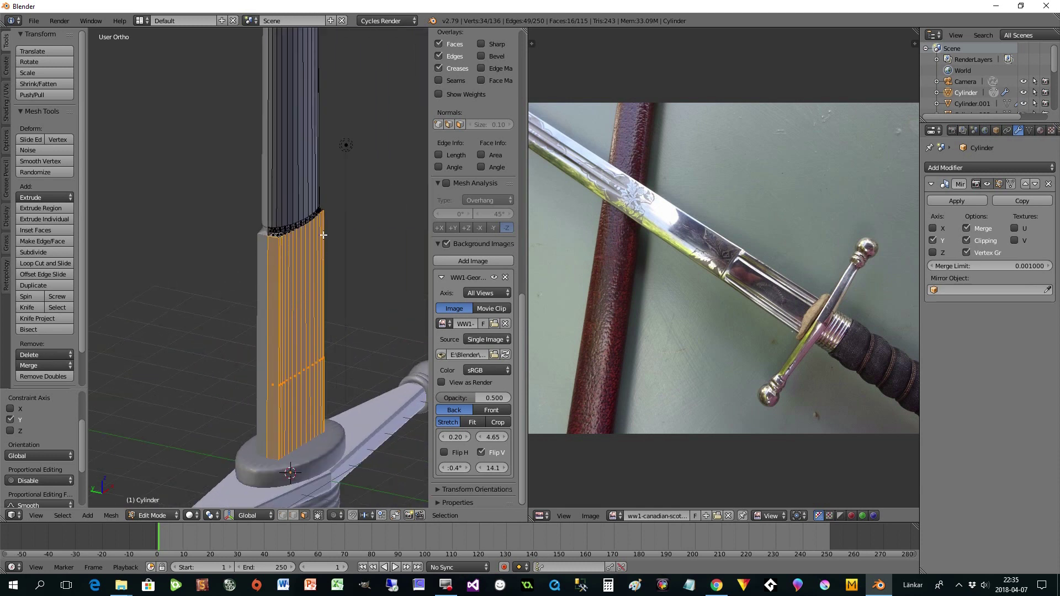
middle_click_drag(305, 379, 354, 406)
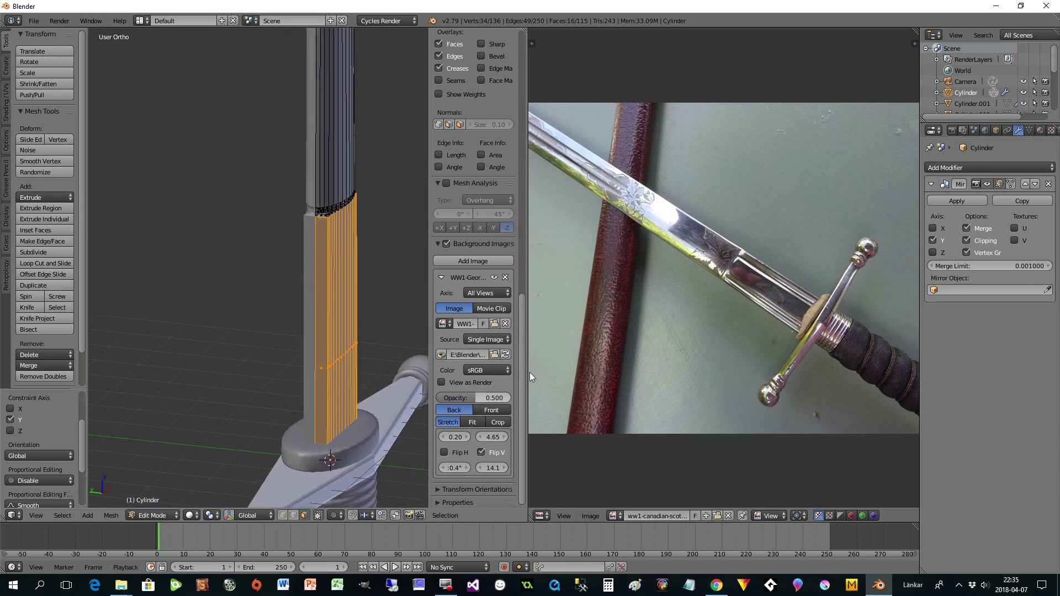
middle_click_drag(312, 369, 291, 322)
scroll(289, 320, "up", 2)
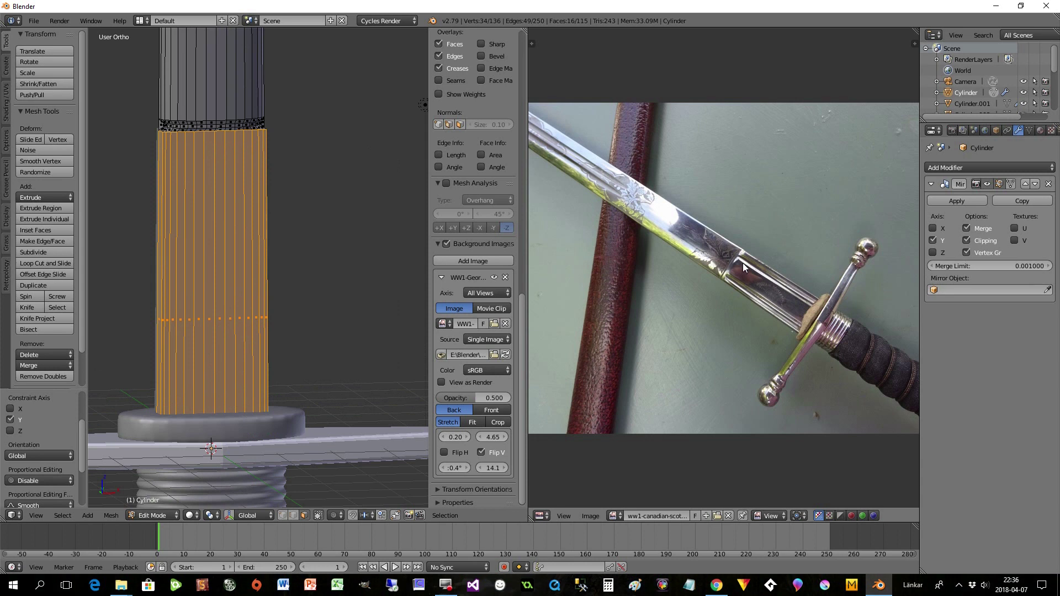
middle_click_drag(325, 355, 386, 298)
scroll(386, 298, "up", 1)
key("a")
middle_click_drag(272, 272, 268, 274)
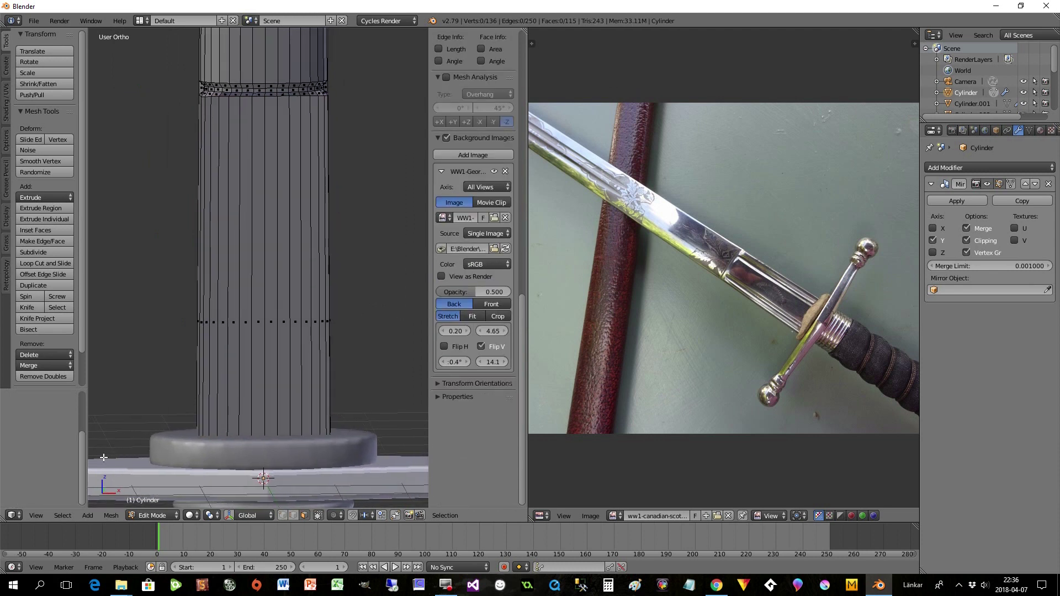
Step: In Front view, select six vertical face strips on the blade
left_click(36, 515)
left_click(47, 442)
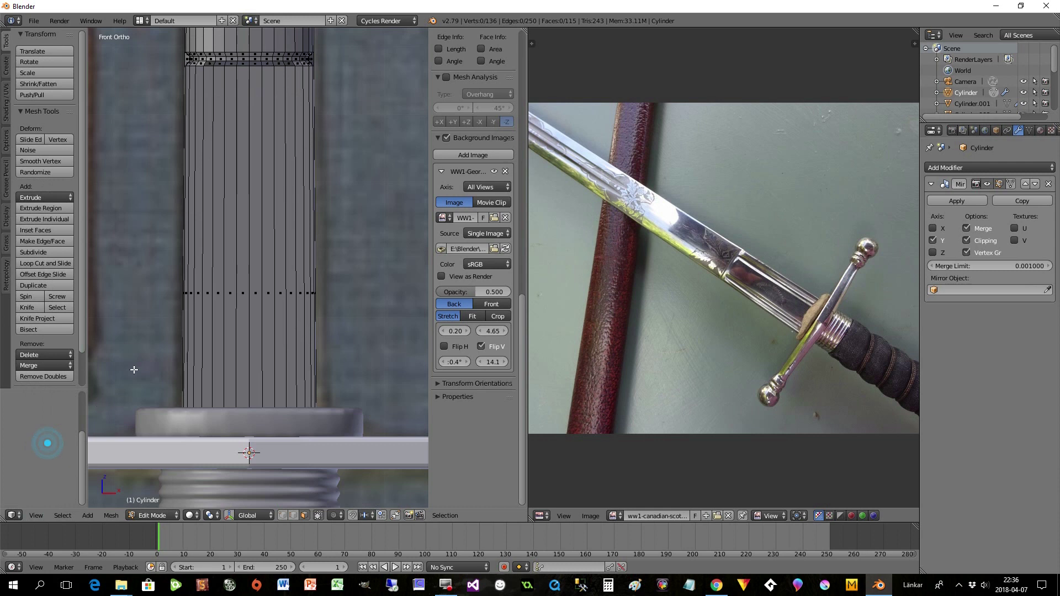
left_click(200, 88)
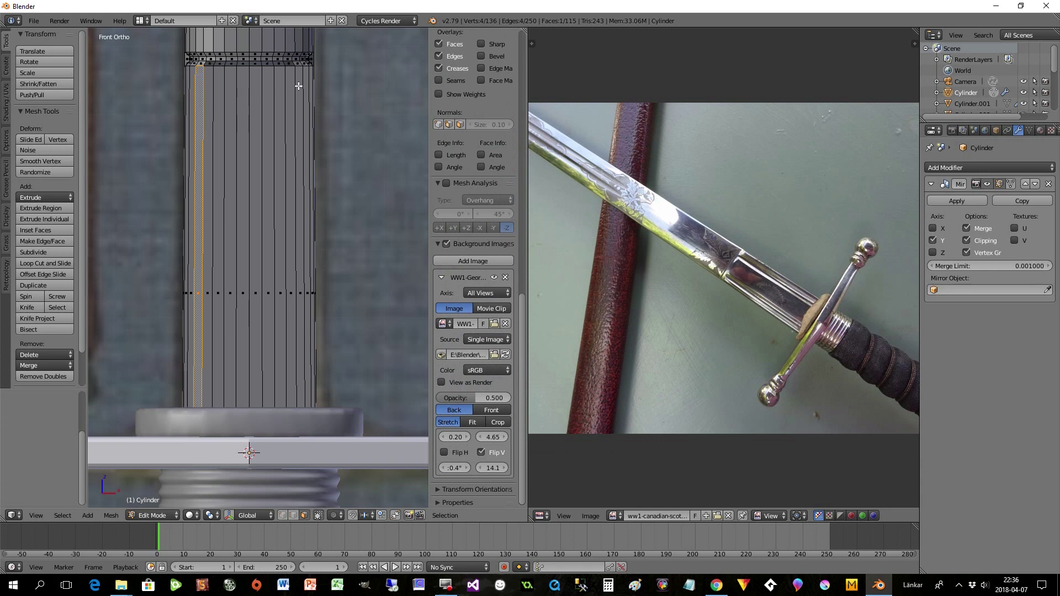
left_click(300, 84, "shift")
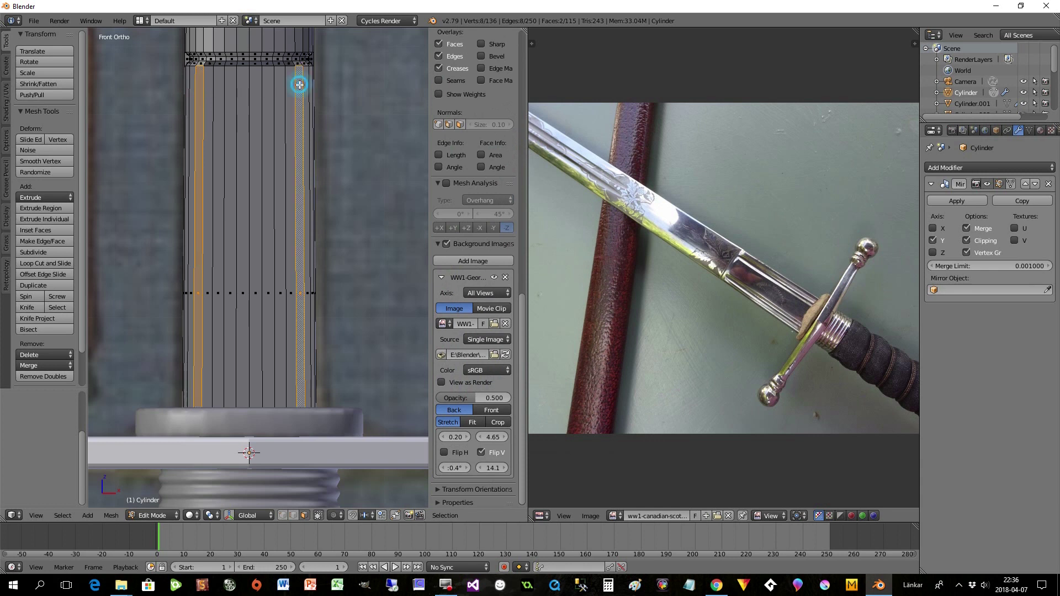
left_click(208, 86, "shift")
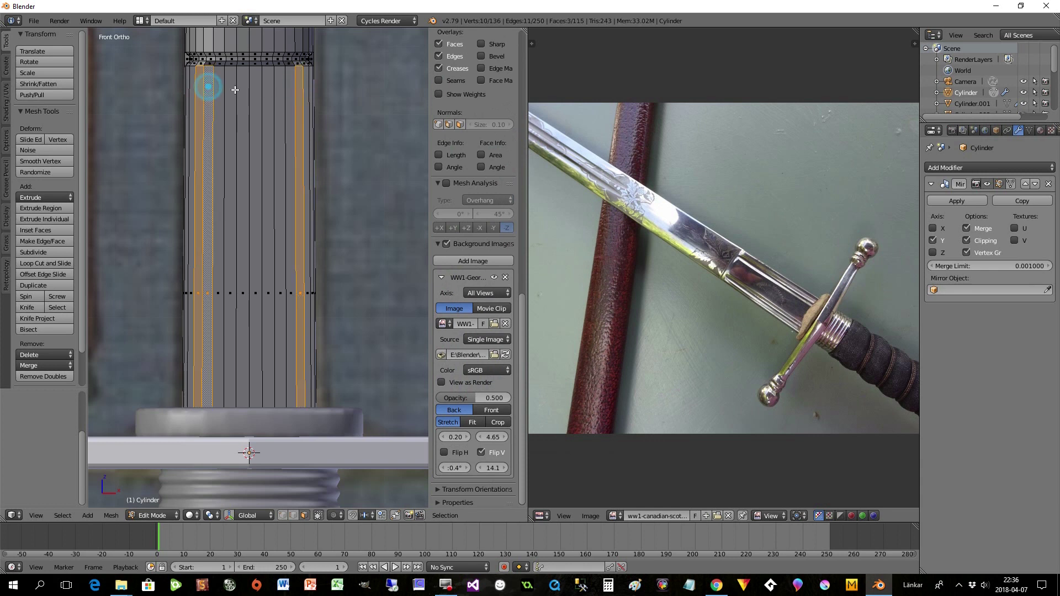
left_click(290, 90, "shift")
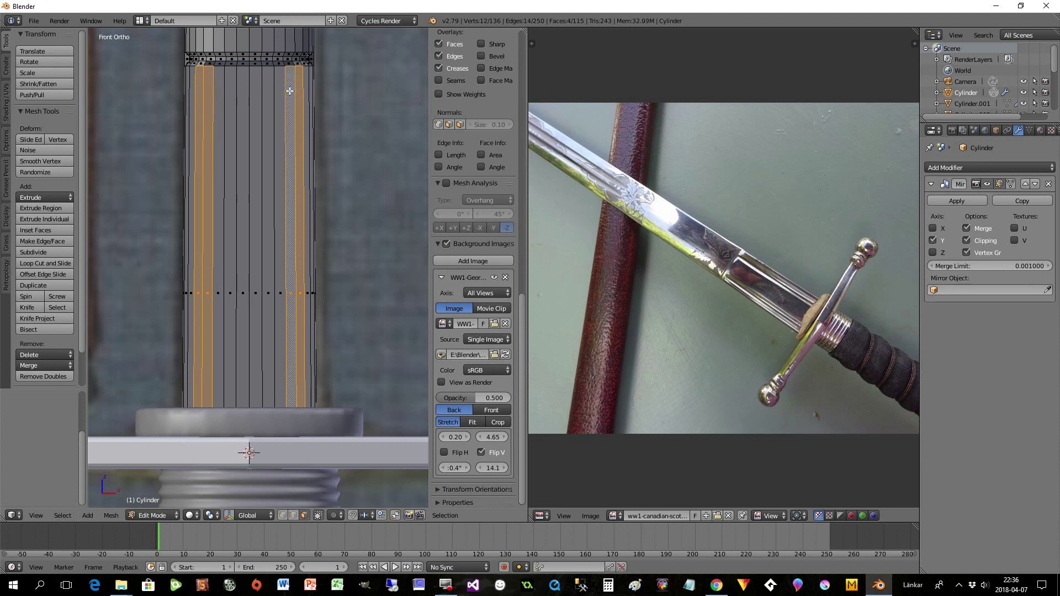
left_click(217, 107, "shift")
left_click(280, 108, "shift")
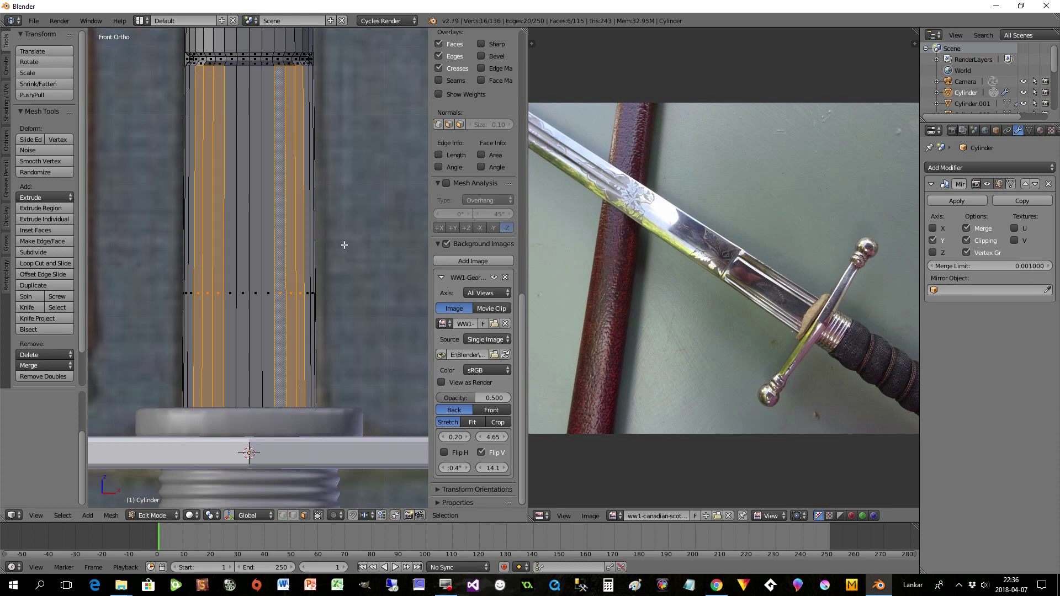
Step: Inset the strips by 0.0616, push them 0.0943 along Y, and return to Object Mode
key("i")
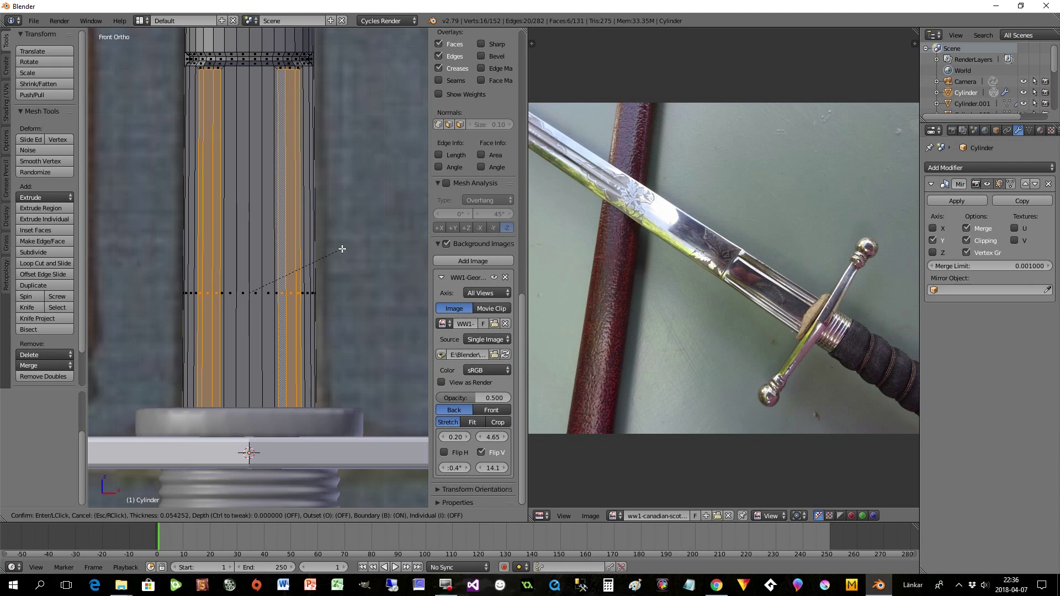
left_click(343, 247)
middle_click_drag(364, 298, 330, 327)
scroll(362, 311, "down", 3)
key("g")
key("y")
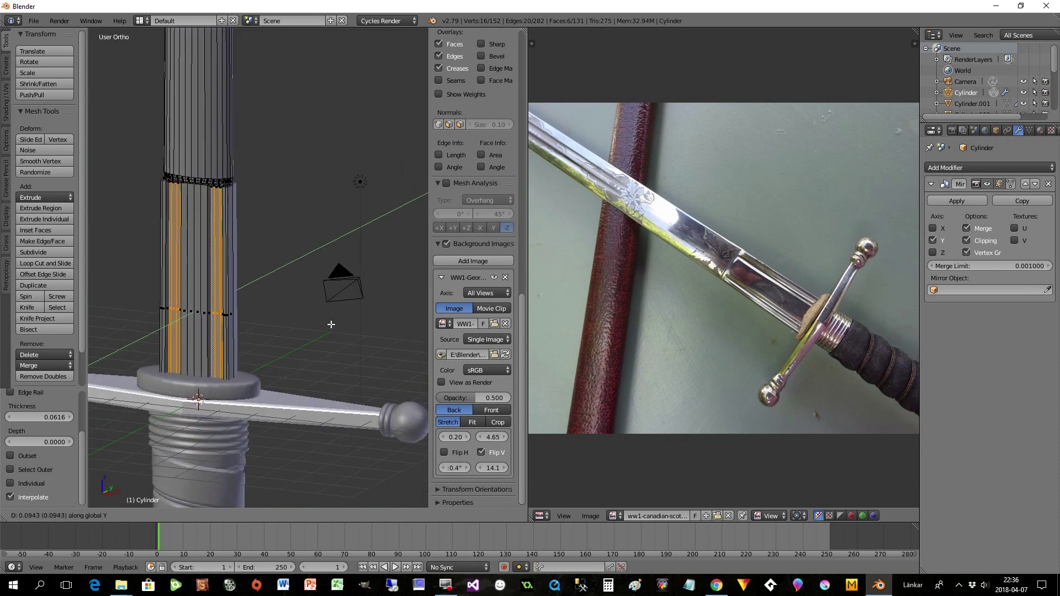
left_click(331, 324)
key("Tab")
middle_click_drag(260, 339, 291, 341)
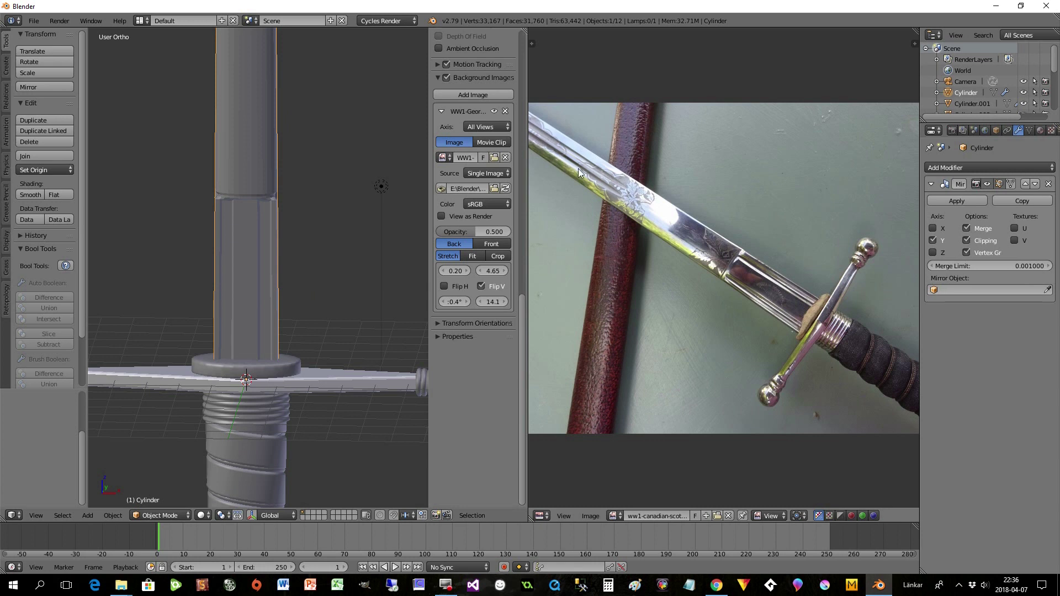
Step: Level the view to the front, enter edit mode on the Cylinder, and cut an edge loop into the blade
scroll(613, 240, "down", 2)
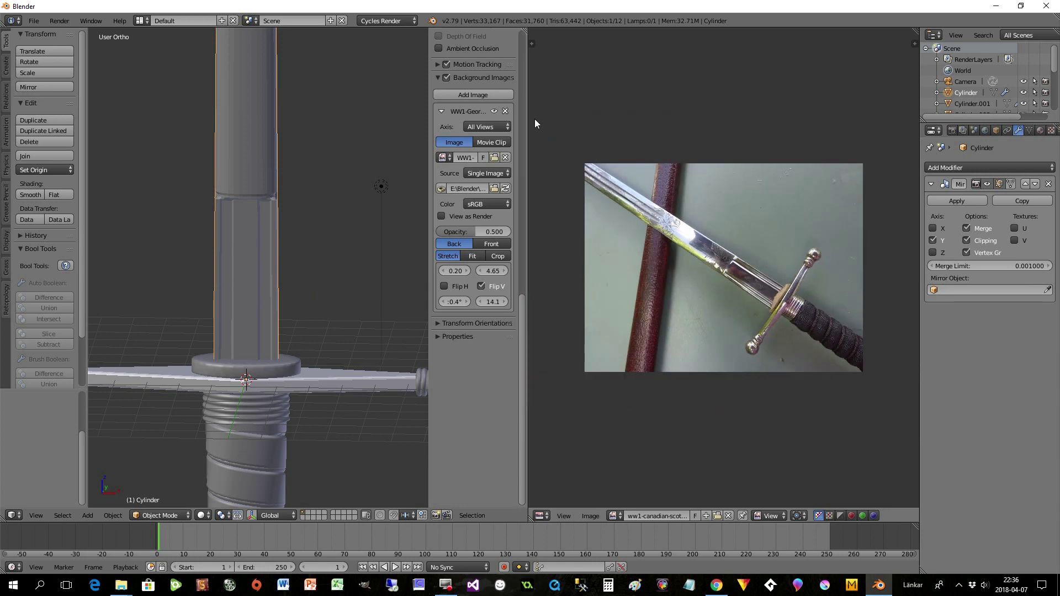
key("KP_8")
middle_click_drag(321, 194, 338, 378, "shift")
key("Tab")
scroll(338, 378, "down", 4)
scroll(330, 348, "up", 2)
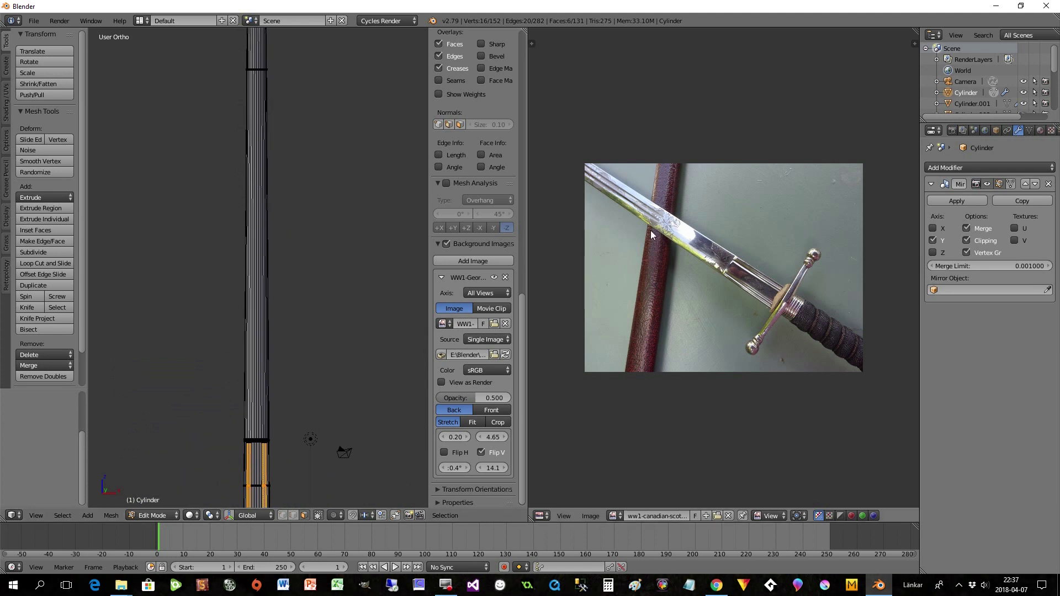
key("ctrl+r")
left_click(251, 241)
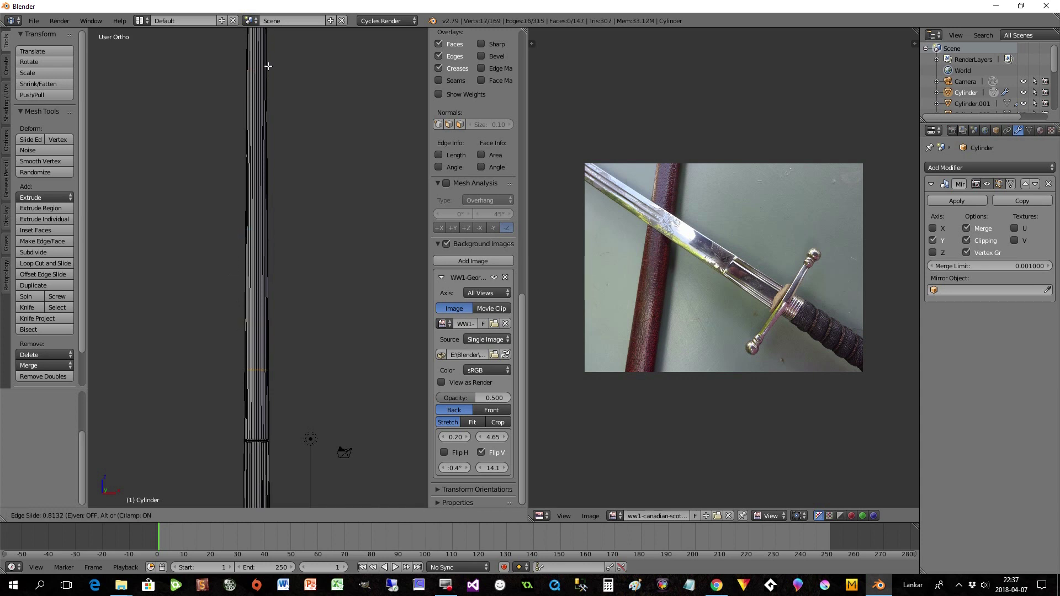
left_click(270, 67)
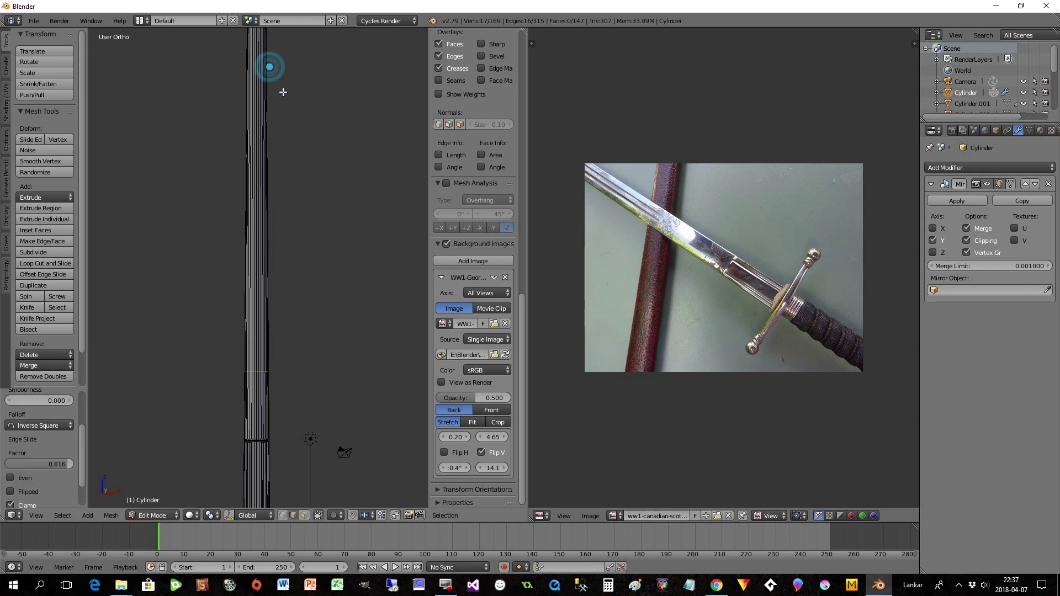
Step: Cut another edge loop toward the blade tip, slide it to -0.570, and clear the selection
scroll(302, 167, "down", 2)
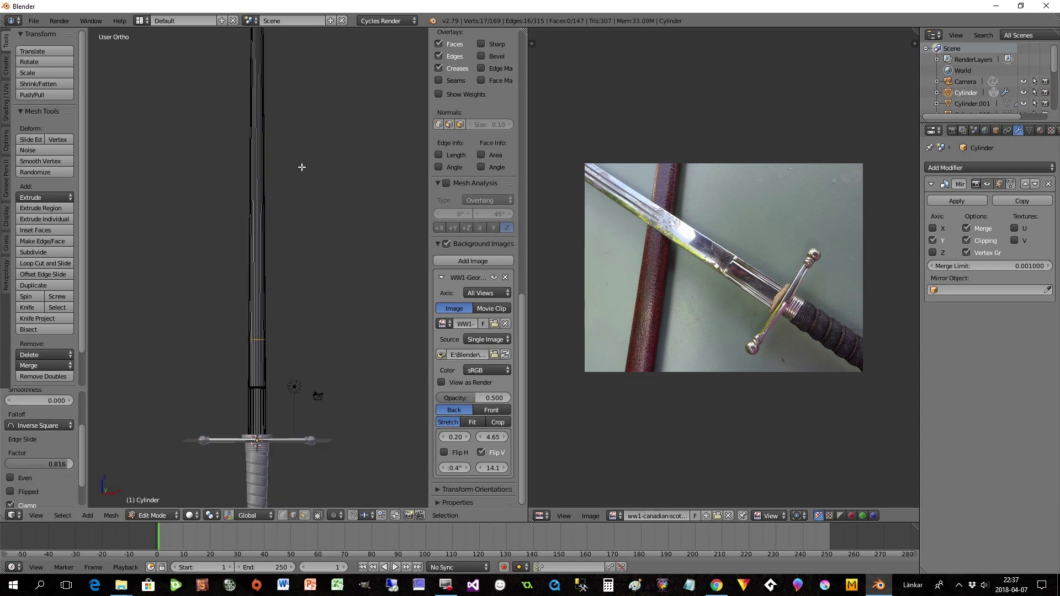
middle_click_drag(307, 164, 337, 276, "shift")
middle_click_drag(315, 208, 312, 233, "shift")
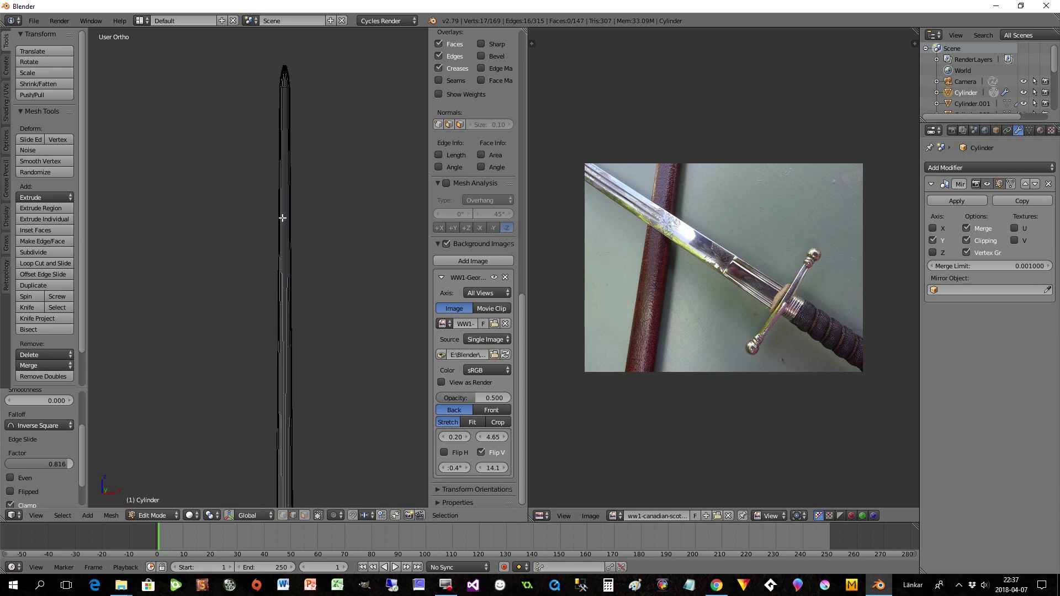
key("ctrl+r")
right_click(251, 214)
scroll(254, 266, "down", 2)
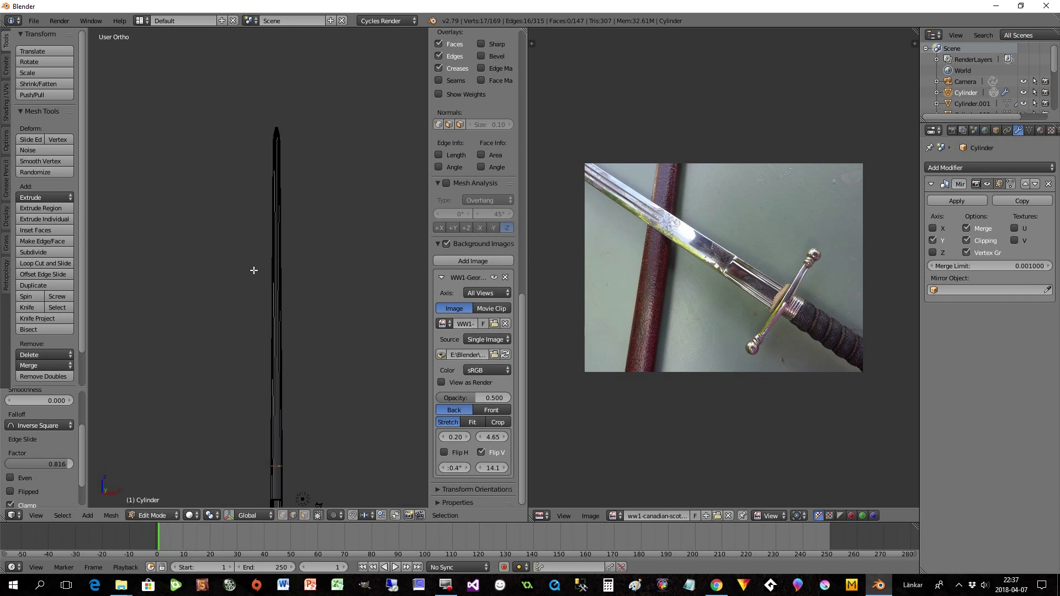
key("ctrl+r")
left_click(254, 270)
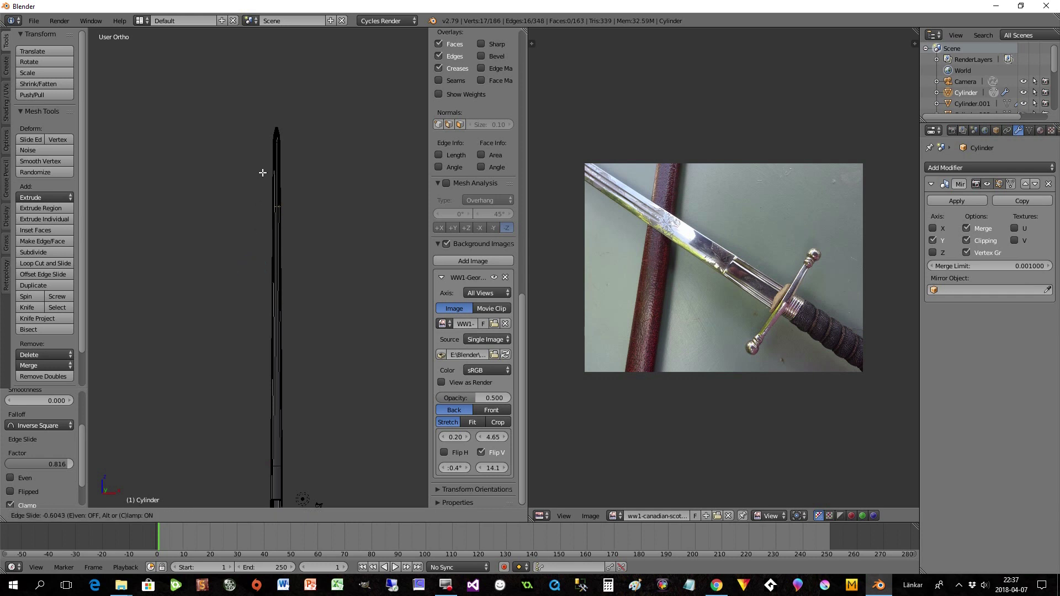
left_click(262, 178)
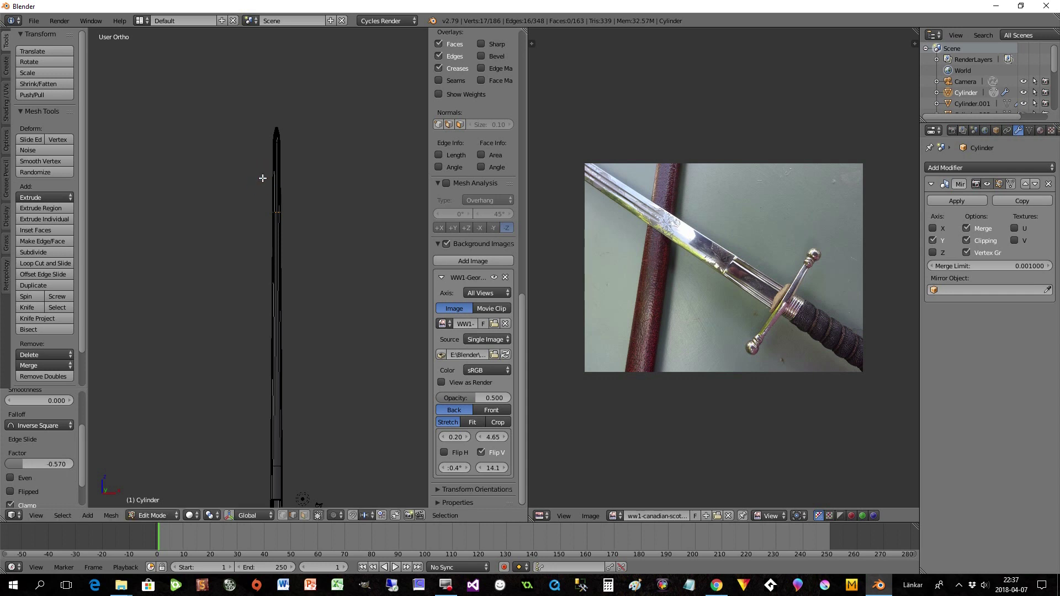
right_click(263, 178)
left_click(305, 514)
Step: Select the faces of the blade's middle vertical strip
scroll(345, 426, "up", 2)
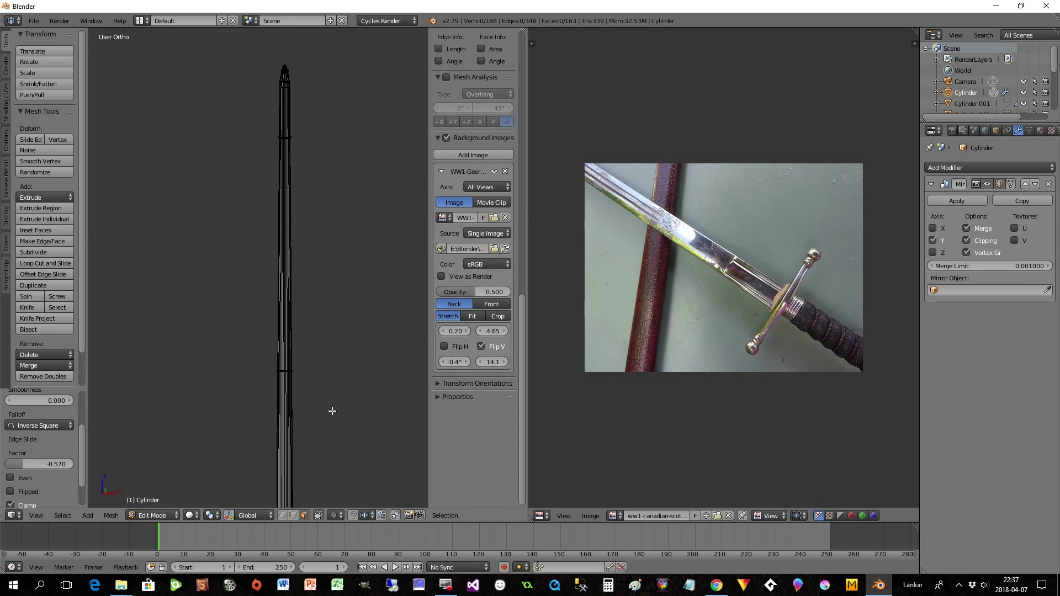
scroll(315, 258, "up", 4)
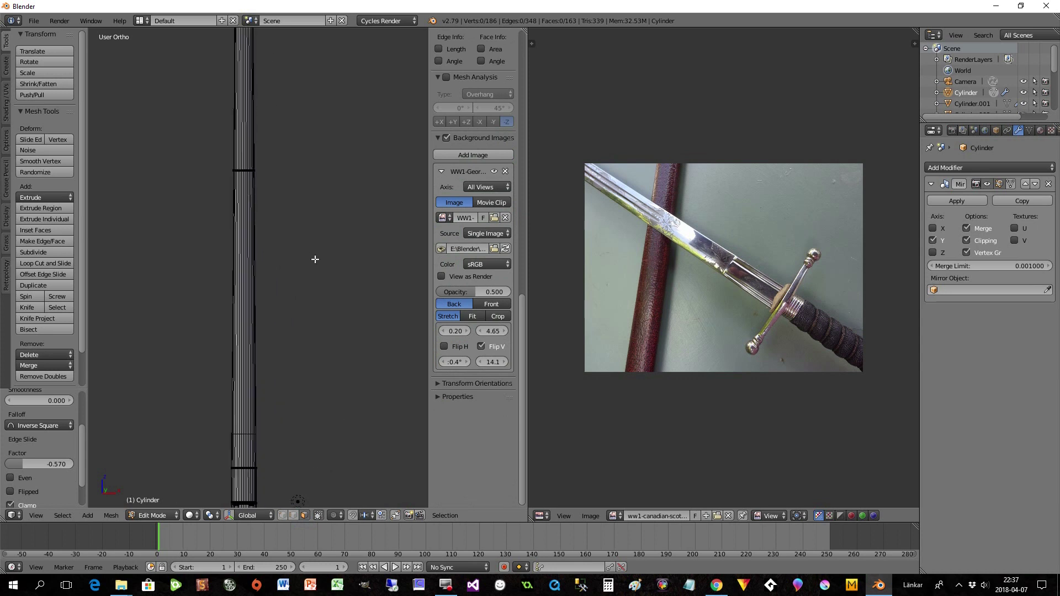
scroll(330, 268, "up", 4)
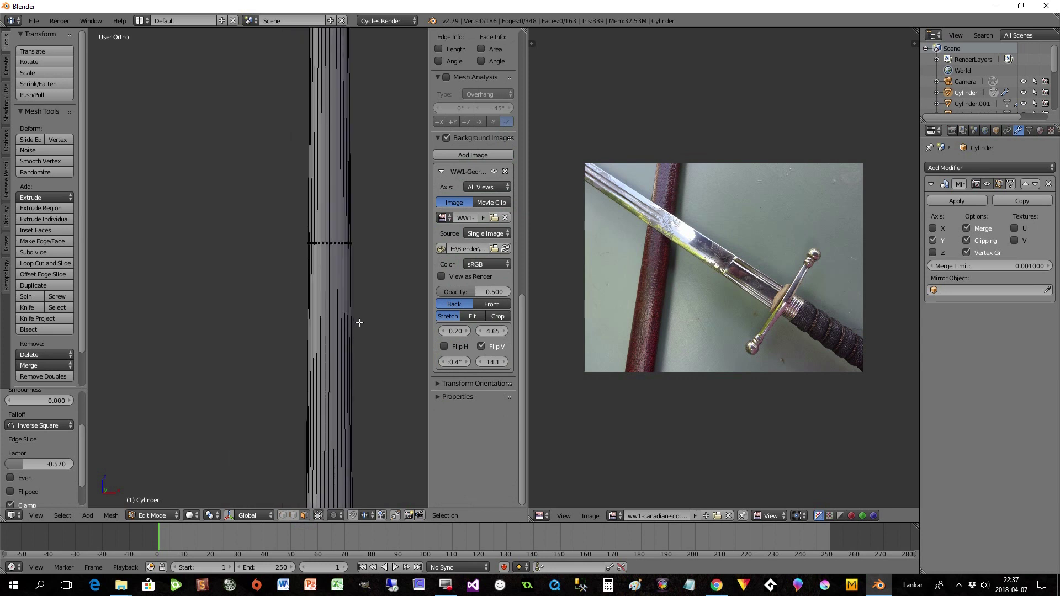
scroll(276, 341, "up", 3)
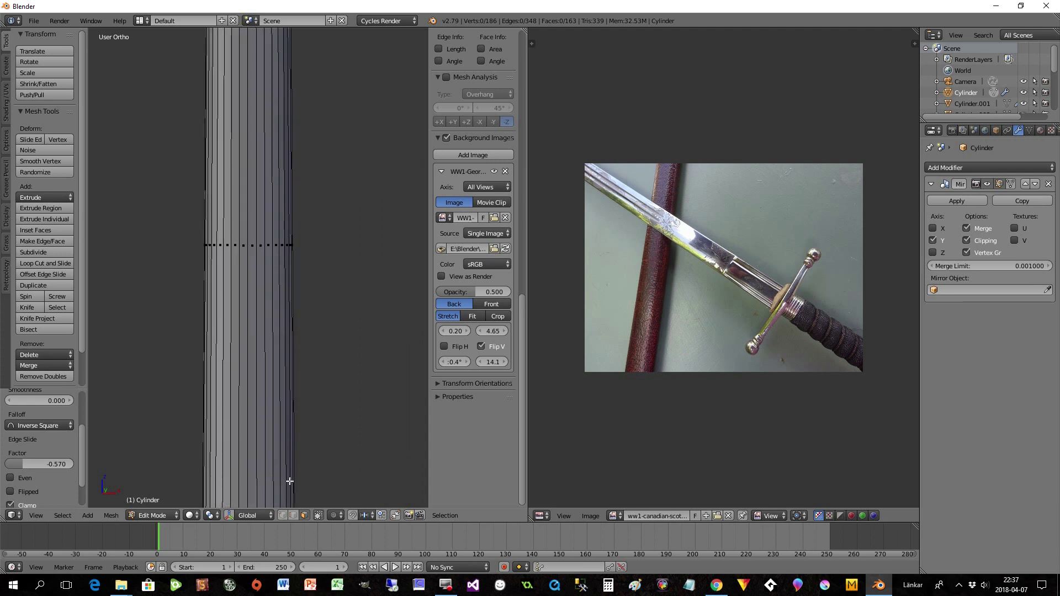
right_click(215, 246)
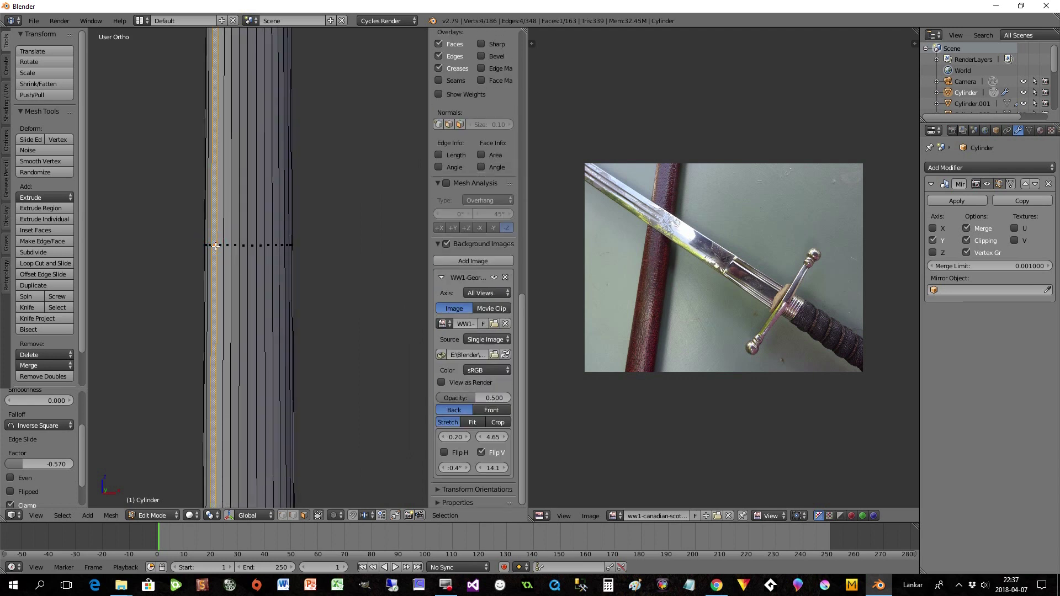
right_click(226, 245)
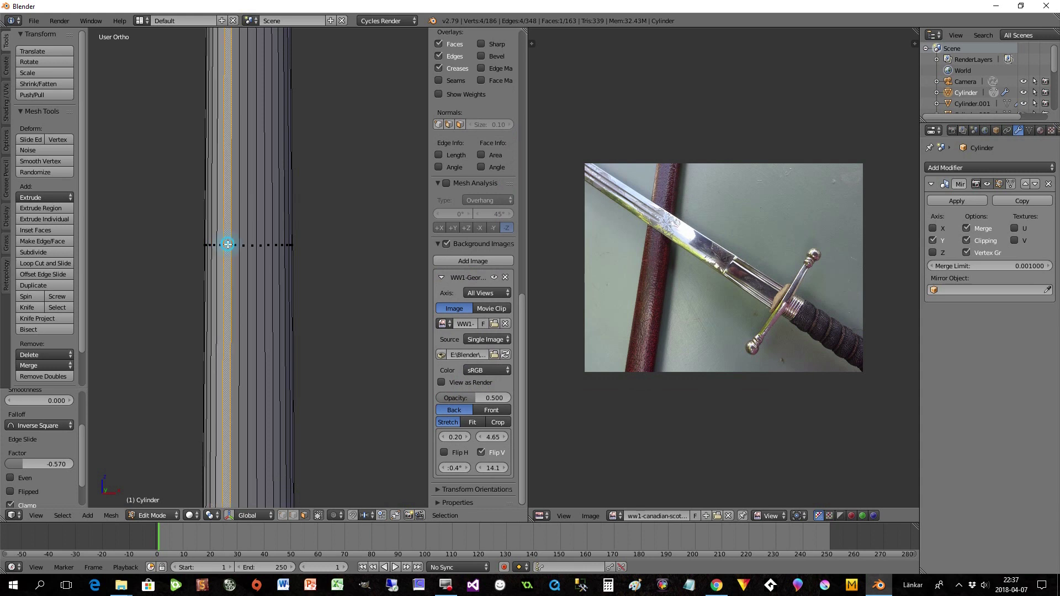
right_click(234, 245, "shift")
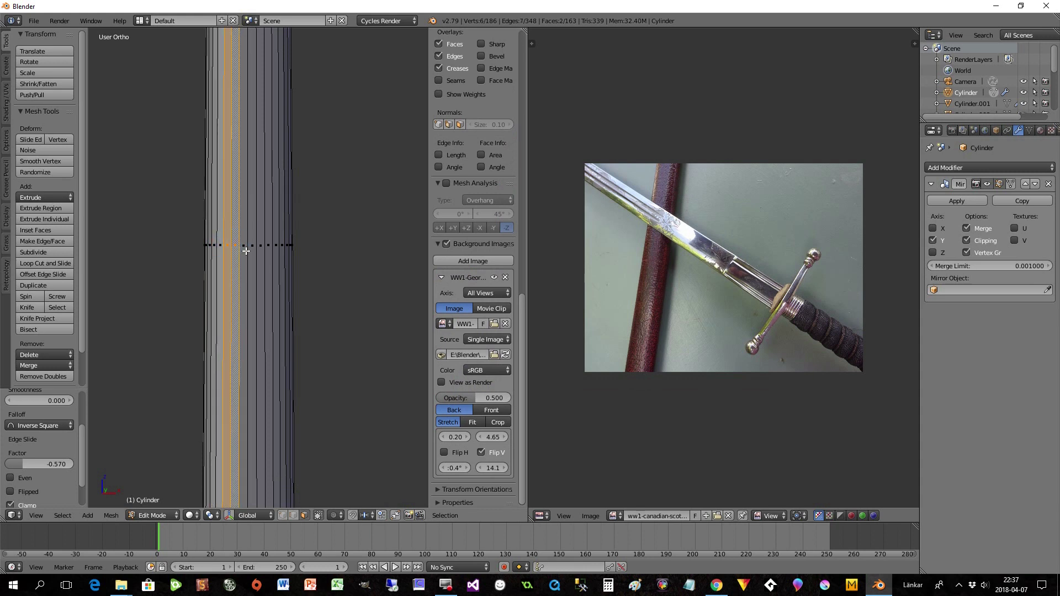
right_click(258, 246, "shift")
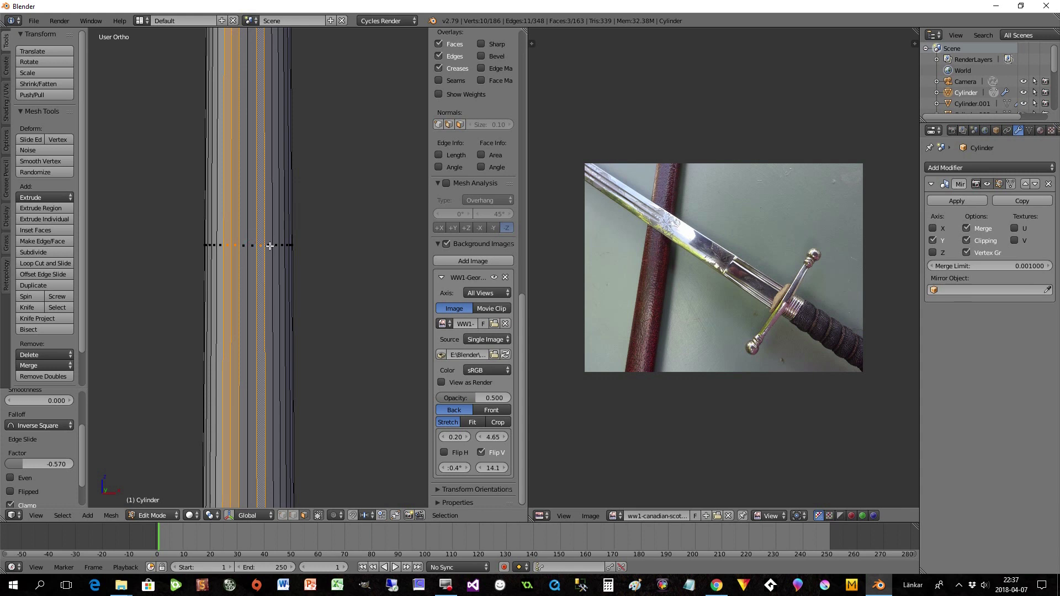
right_click(269, 248, "shift")
Step: Inset the strip by 0.0227, push it inward along Y, and return to Object Mode
scroll(293, 277, "down", 8)
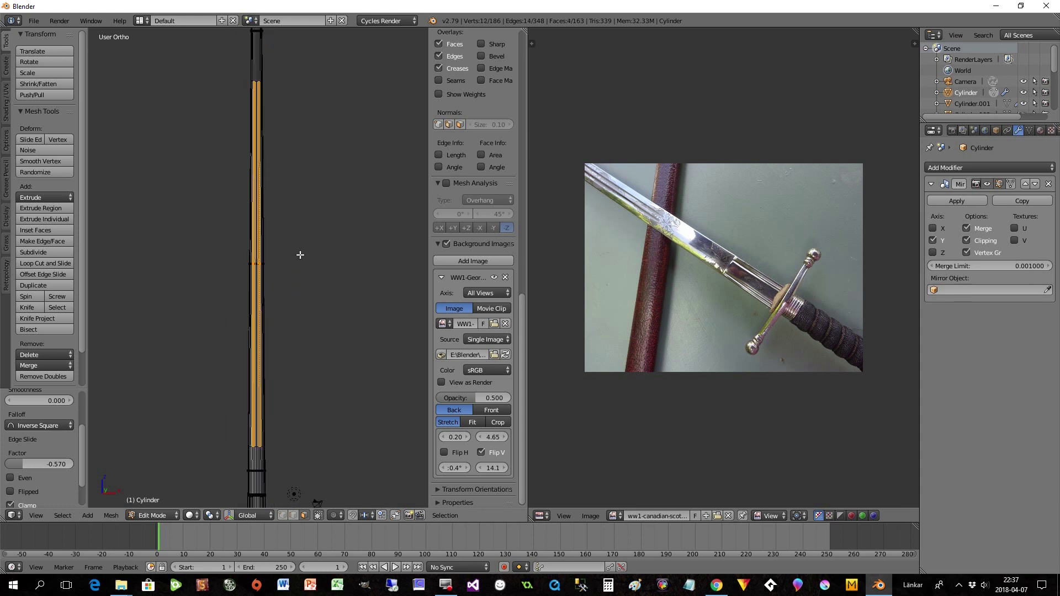
scroll(372, 260, "down", 5, "shift")
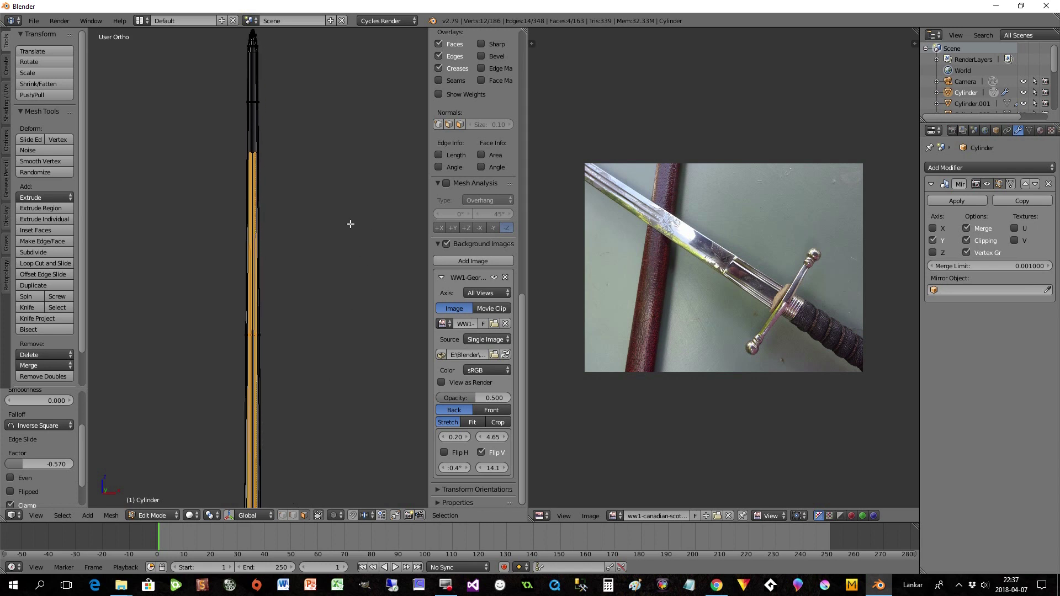
scroll(318, 342, "up", 7)
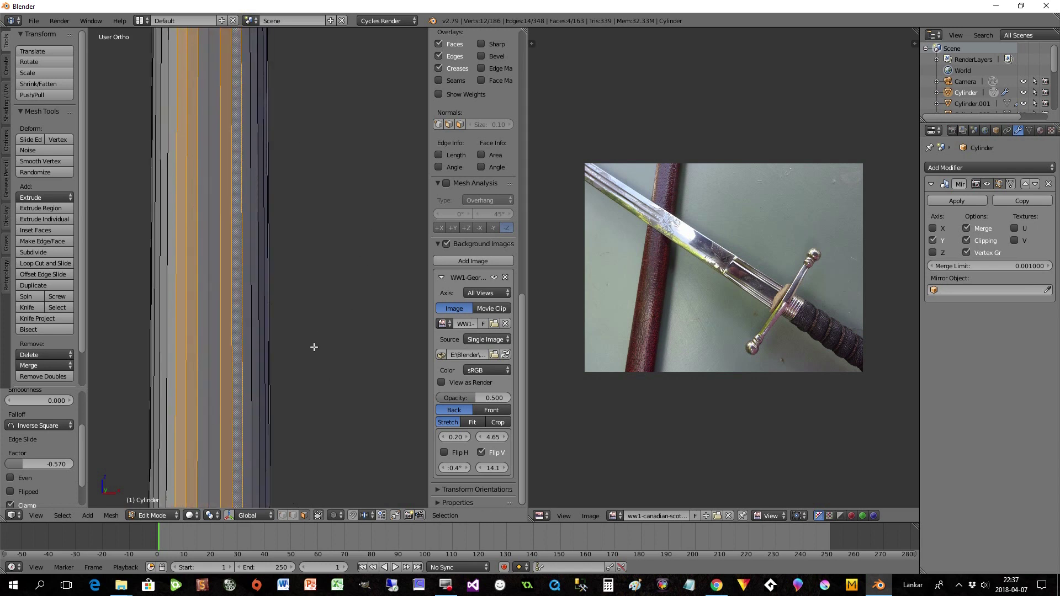
key("i")
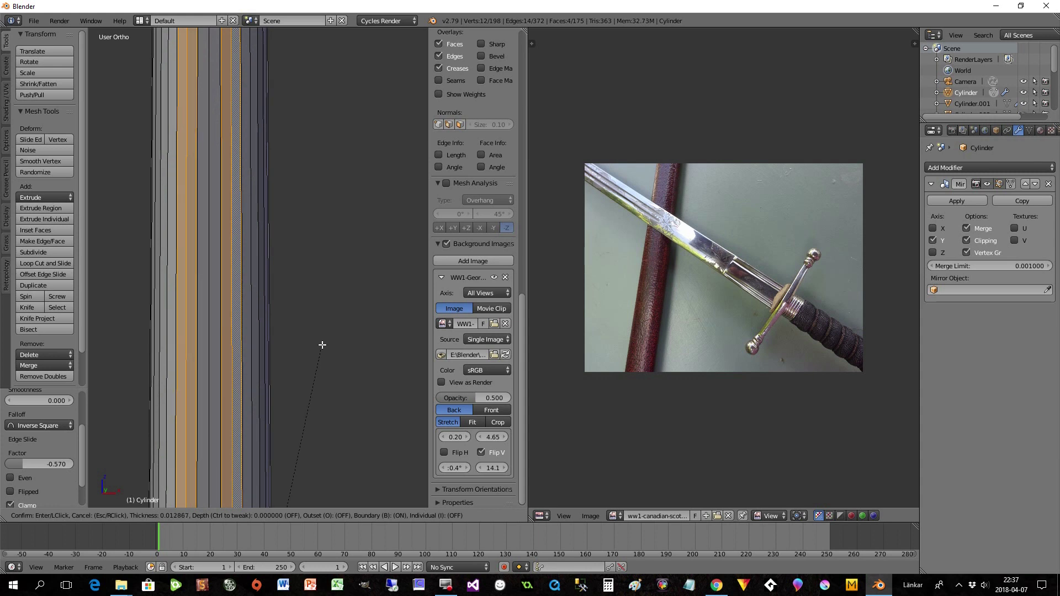
left_click(317, 346)
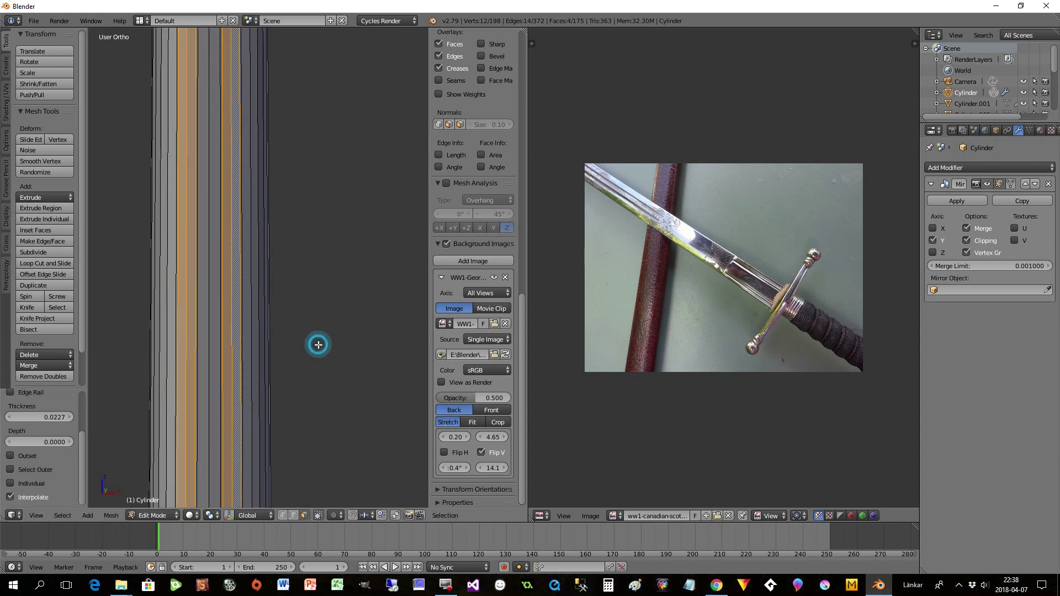
key("g")
key("y")
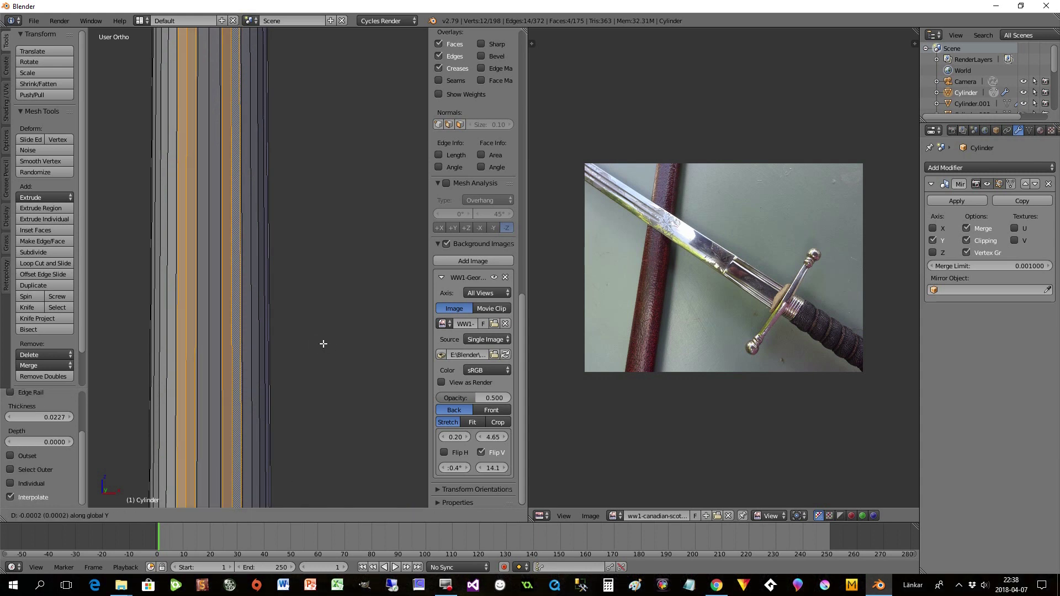
left_click(320, 356)
scroll(308, 365, "down", 5)
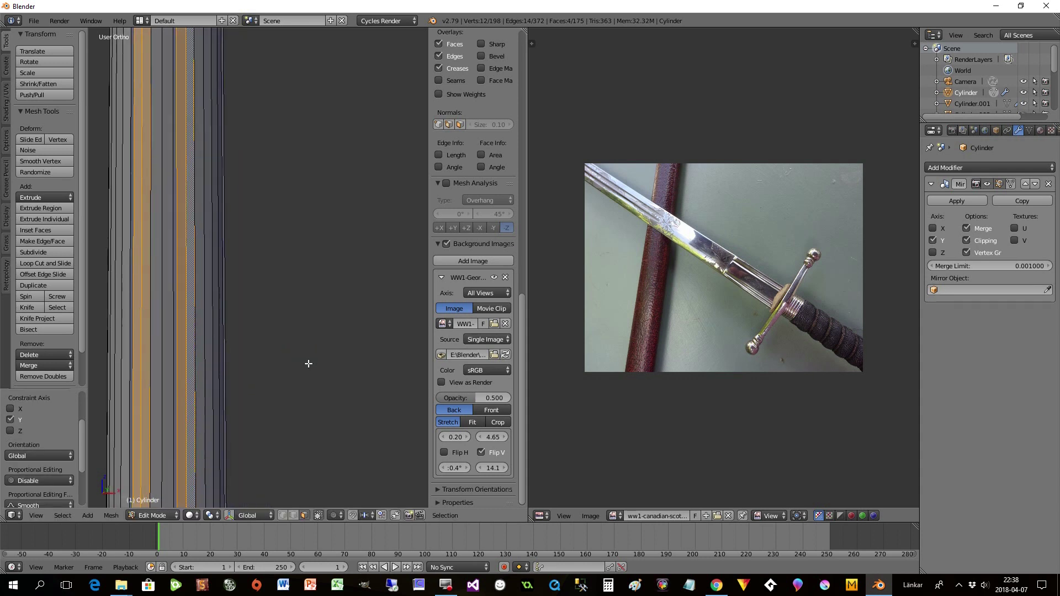
middle_click_drag(301, 365, 317, 260)
key("Tab")
Step: Give the fullered blade a Subdivision Surface modifier with 2 viewport subdivisions
scroll(317, 268, "up", 5)
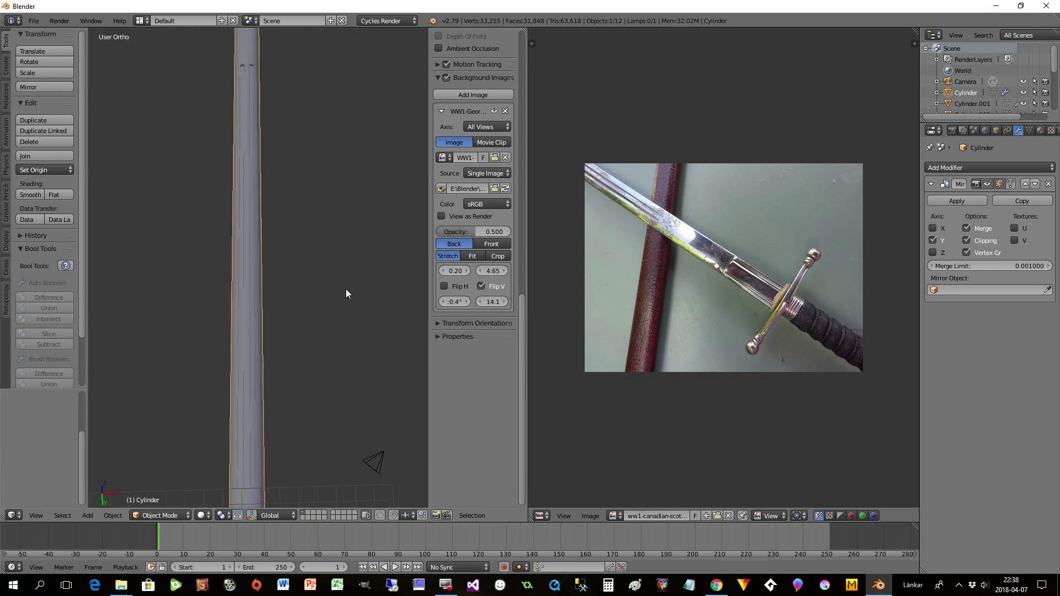
left_click(968, 168)
left_click(850, 345)
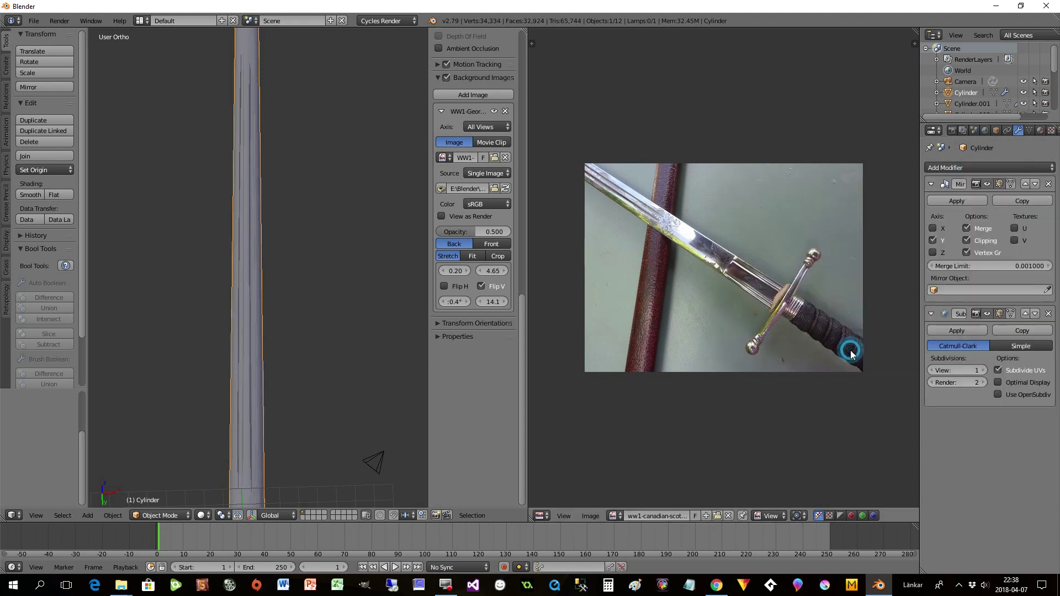
left_click(982, 370)
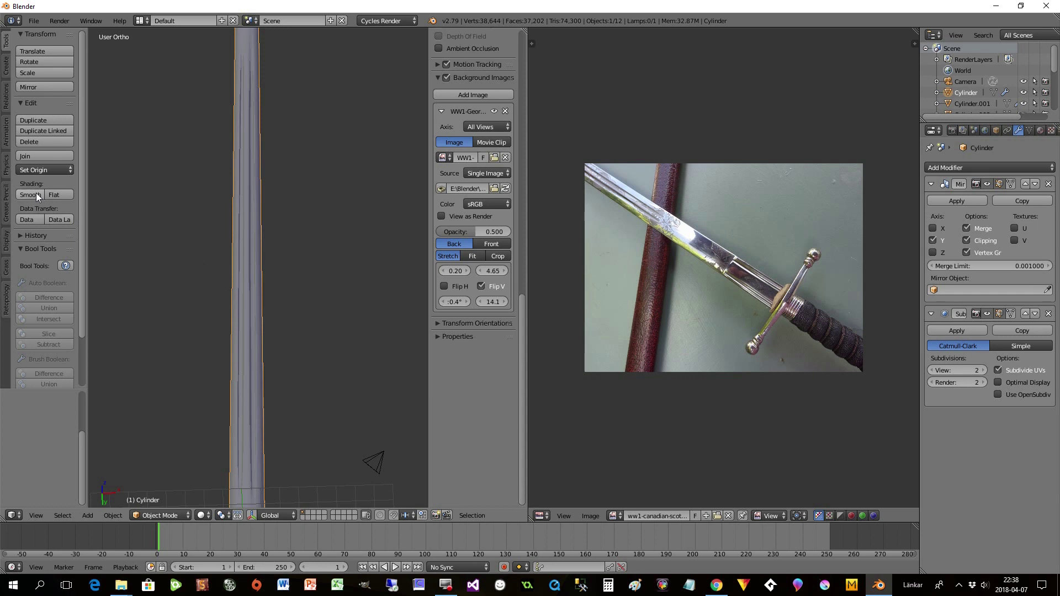
middle_click_drag(253, 402, 313, 302, "shift")
scroll(270, 416, "down", 1)
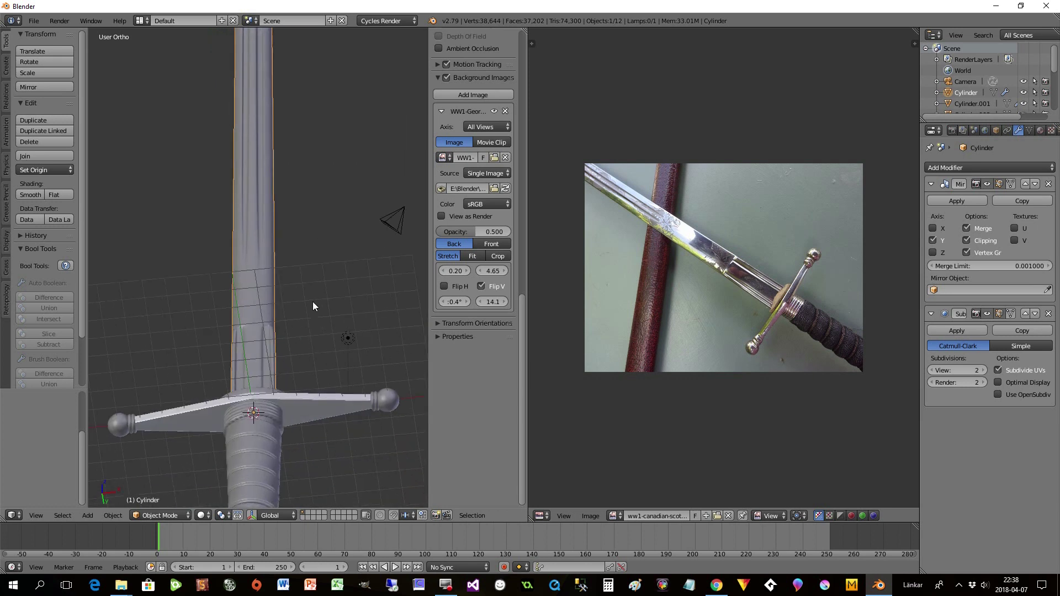
right_click(317, 400)
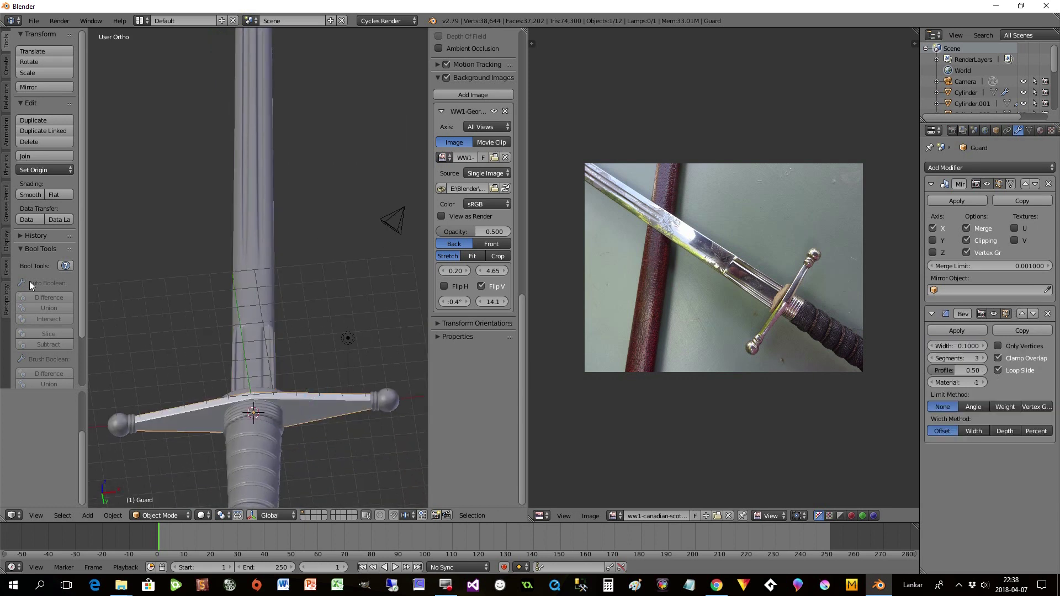
left_click(36, 515)
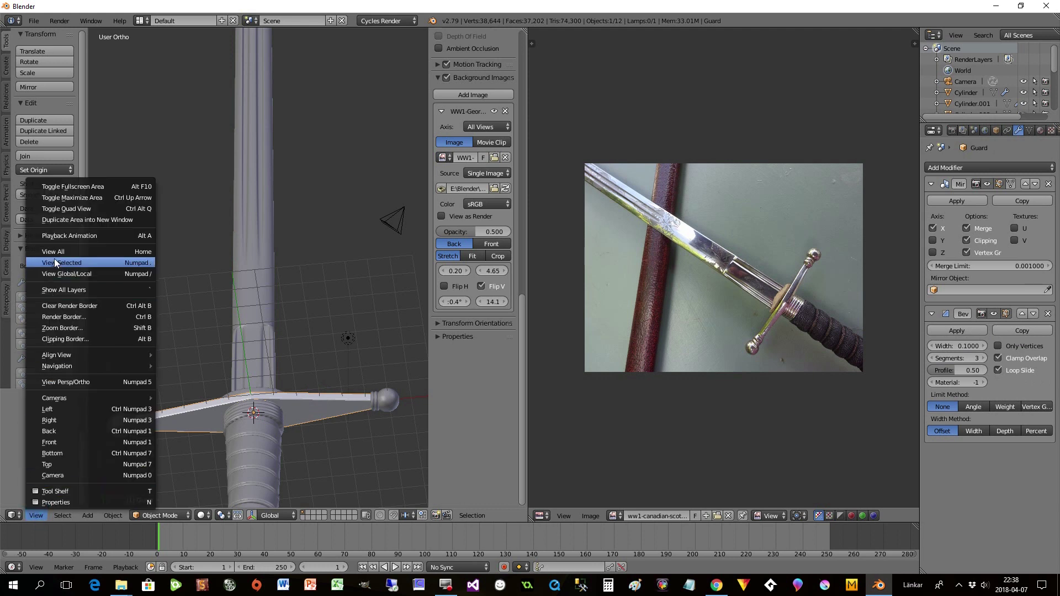
left_click(68, 257)
middle_click_drag(233, 257, 292, 357)
scroll(304, 222, "down", 4)
scroll(291, 357, "up", 2)
scroll(292, 358, "down", 3)
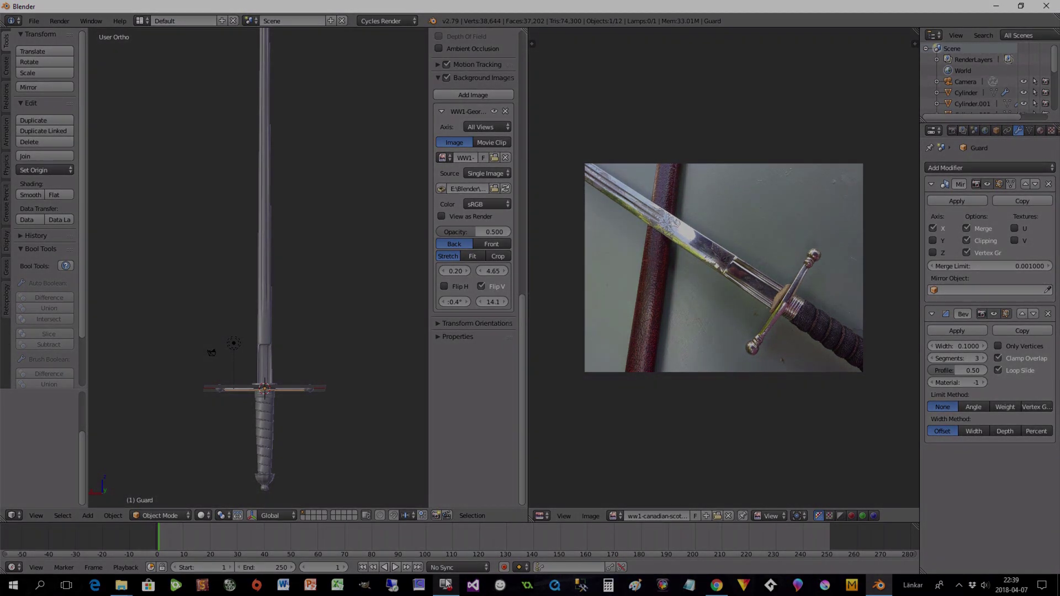
mouse_move(446, 584)
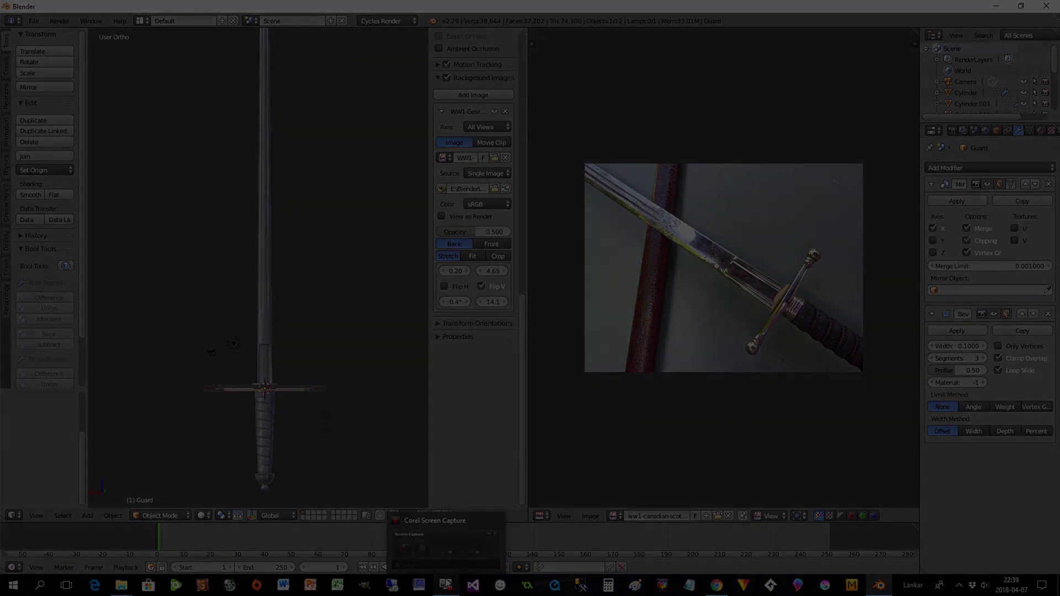